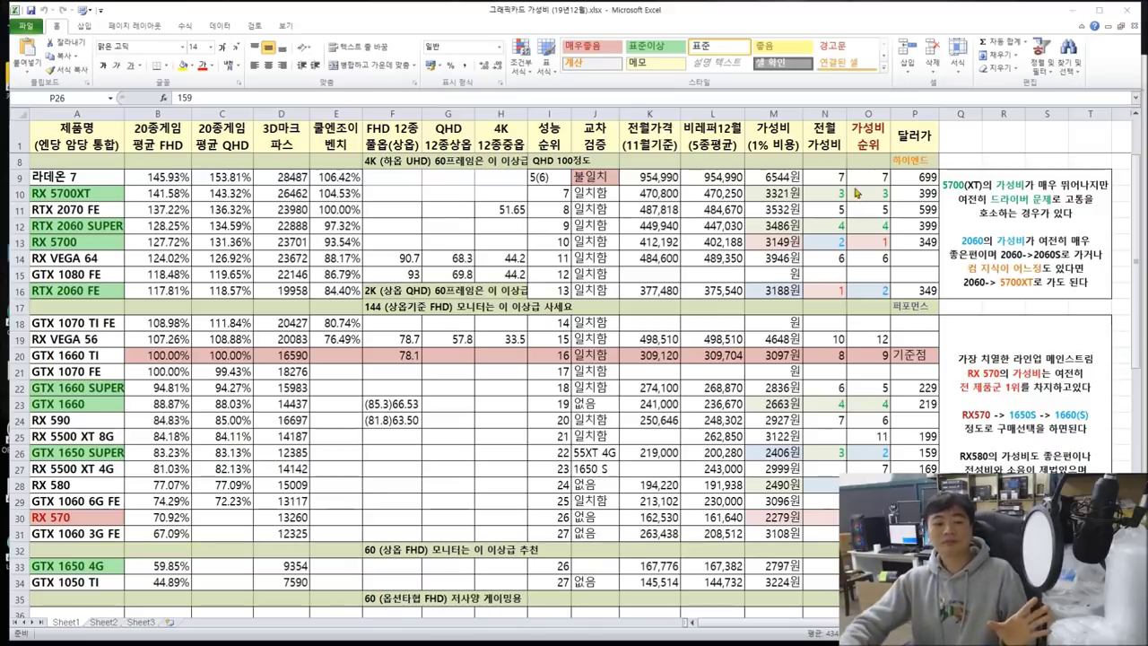
- Compare the GTX 1650 SUPER row with the RX 580, GTX 1060 6G FE, RX 570 and GTX 1660 TI performance figures
{"action": "left_click", "coordinate": [50, 452], "text": "shift"}
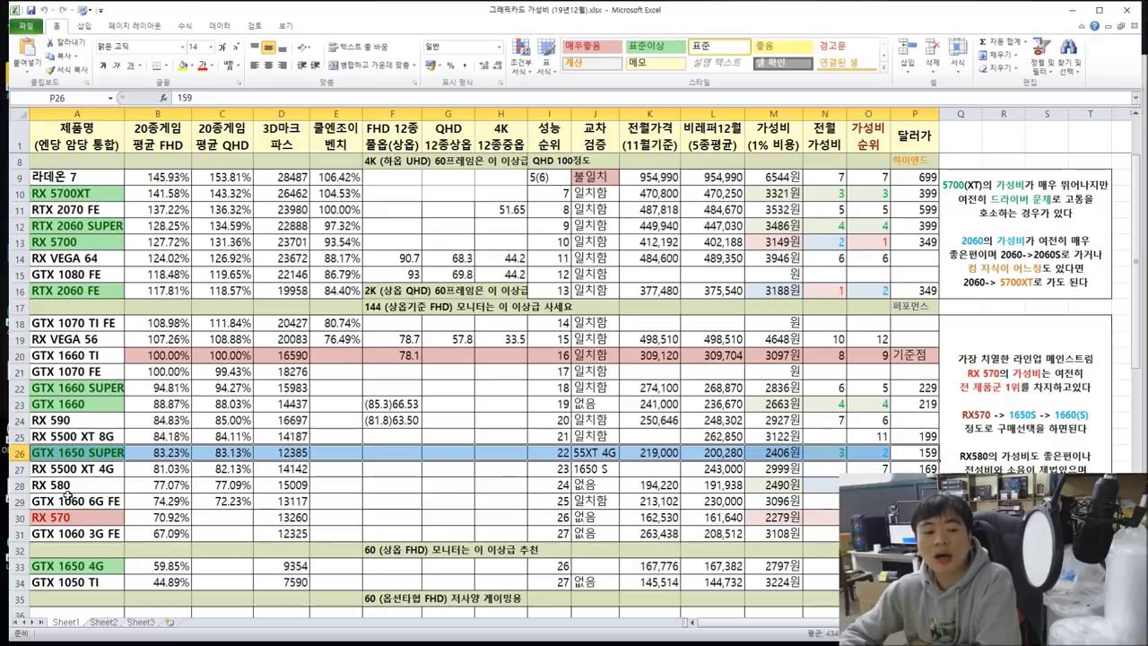
{"action": "left_click_drag", "start_coordinate": [70, 486], "coordinate": [770, 517]}
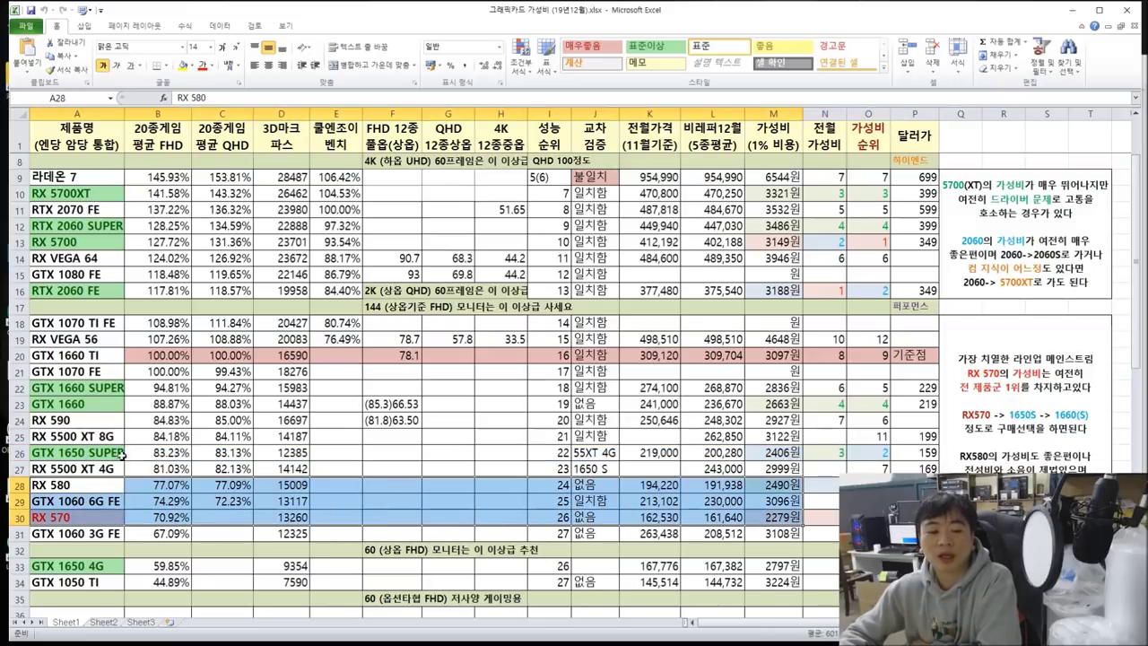
{"action": "left_click", "coordinate": [167, 453]}
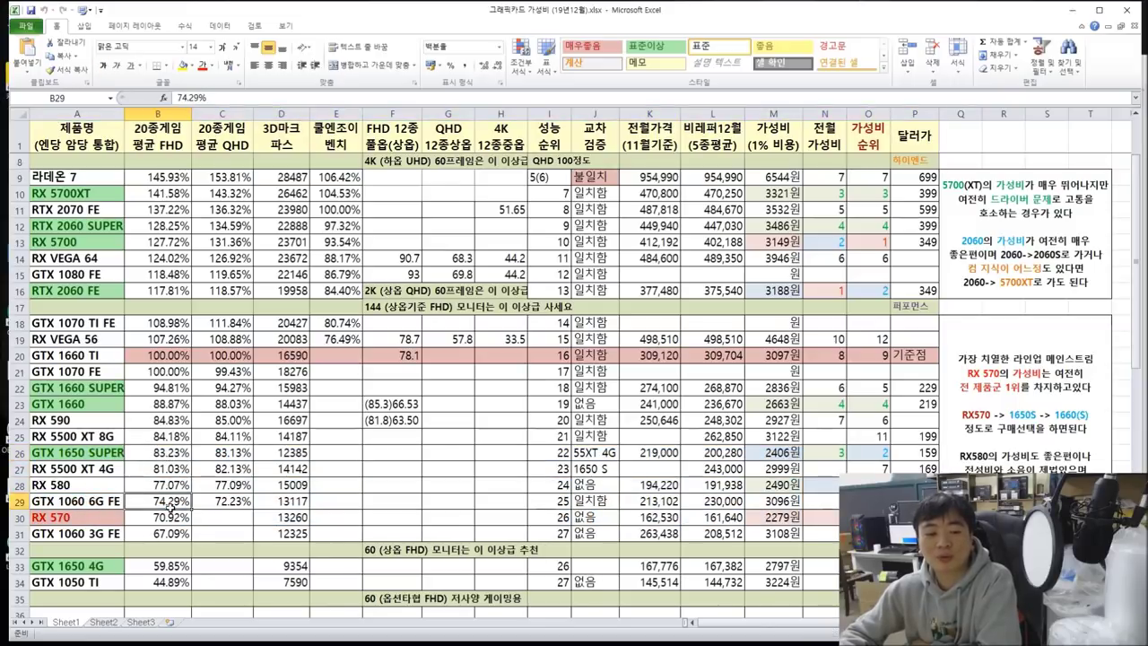
{"action": "left_click", "coordinate": [168, 505]}
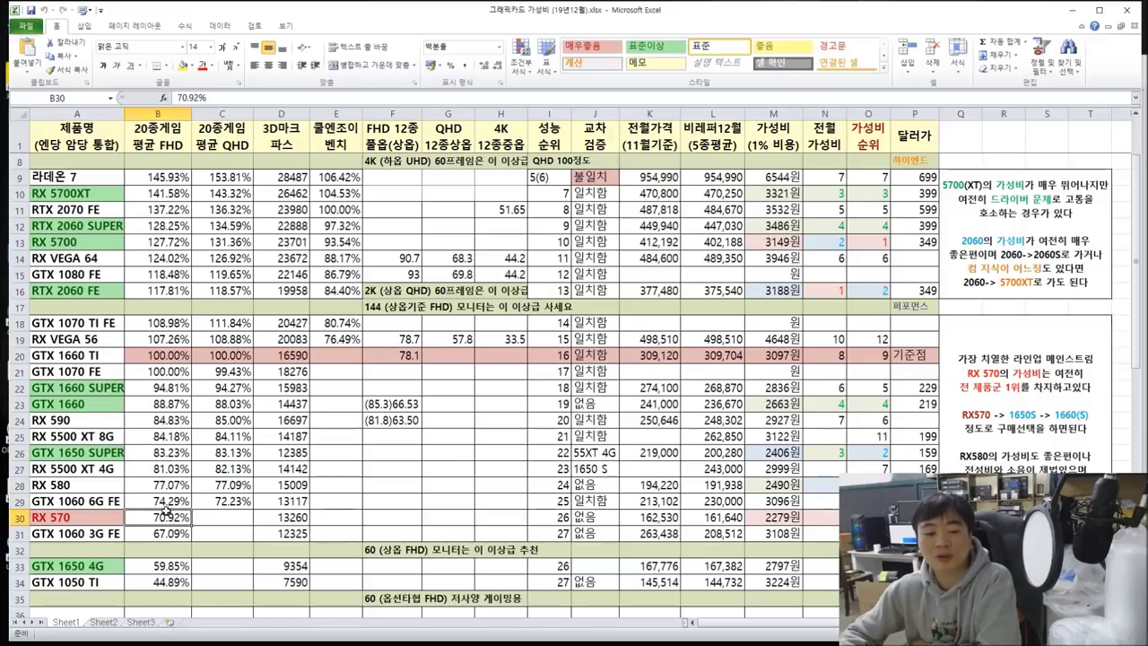
{"action": "left_click_drag", "start_coordinate": [64, 487], "coordinate": [238, 505]}
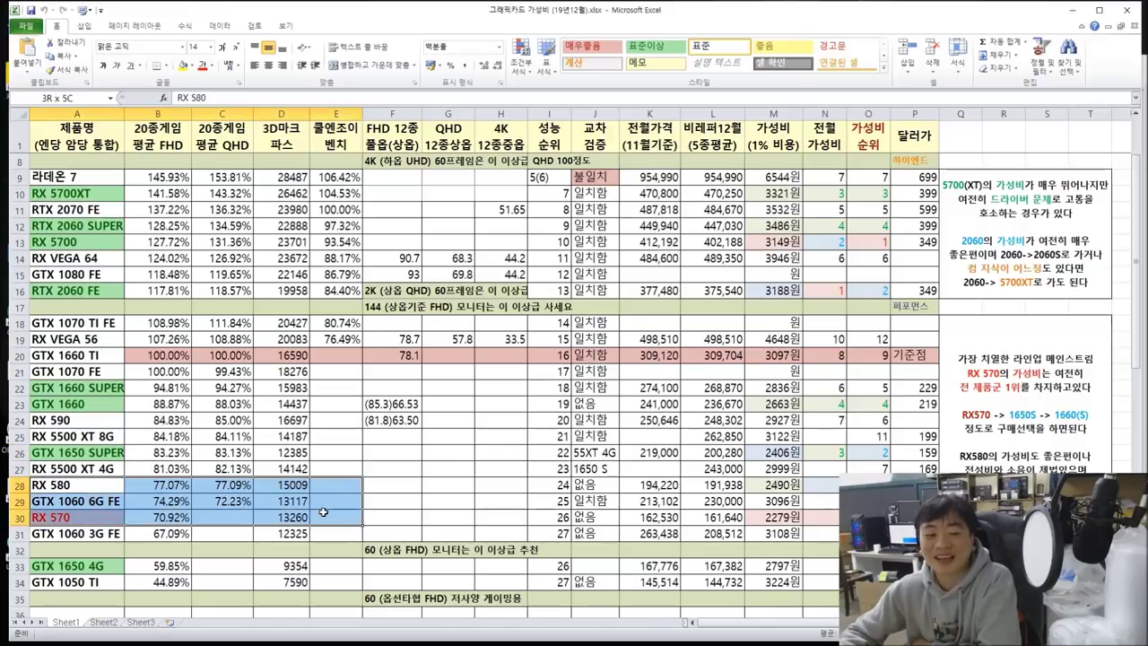
{"action": "left_click", "coordinate": [169, 454]}
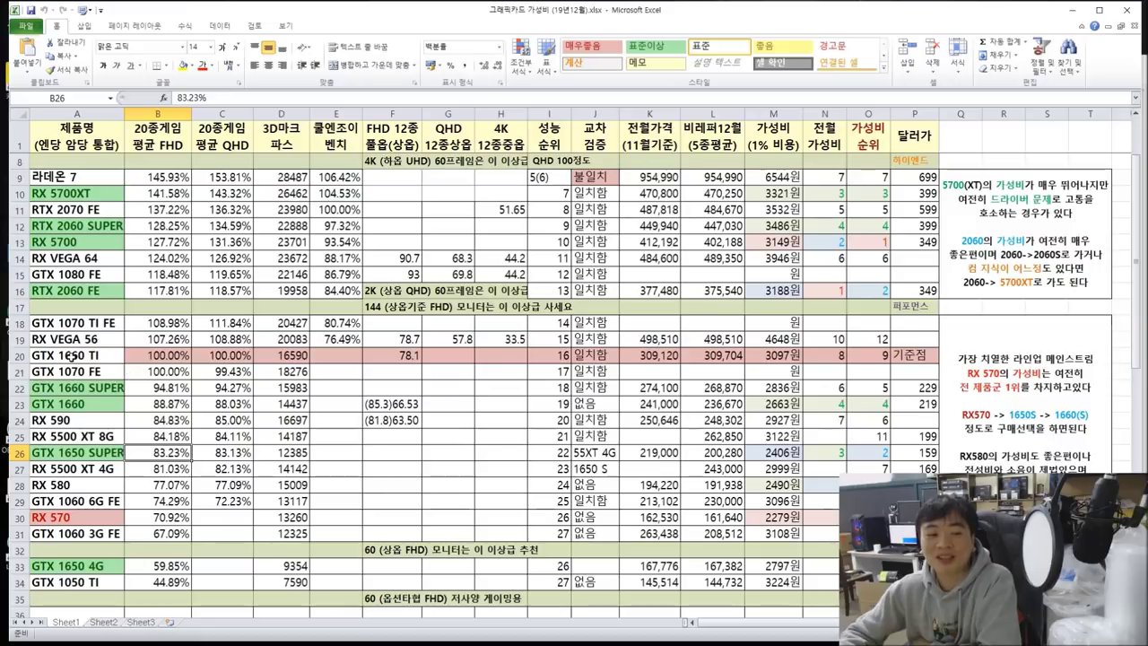
{"action": "left_click_drag", "start_coordinate": [72, 356], "coordinate": [206, 356]}
{"action": "left_click", "coordinate": [115, 453]}
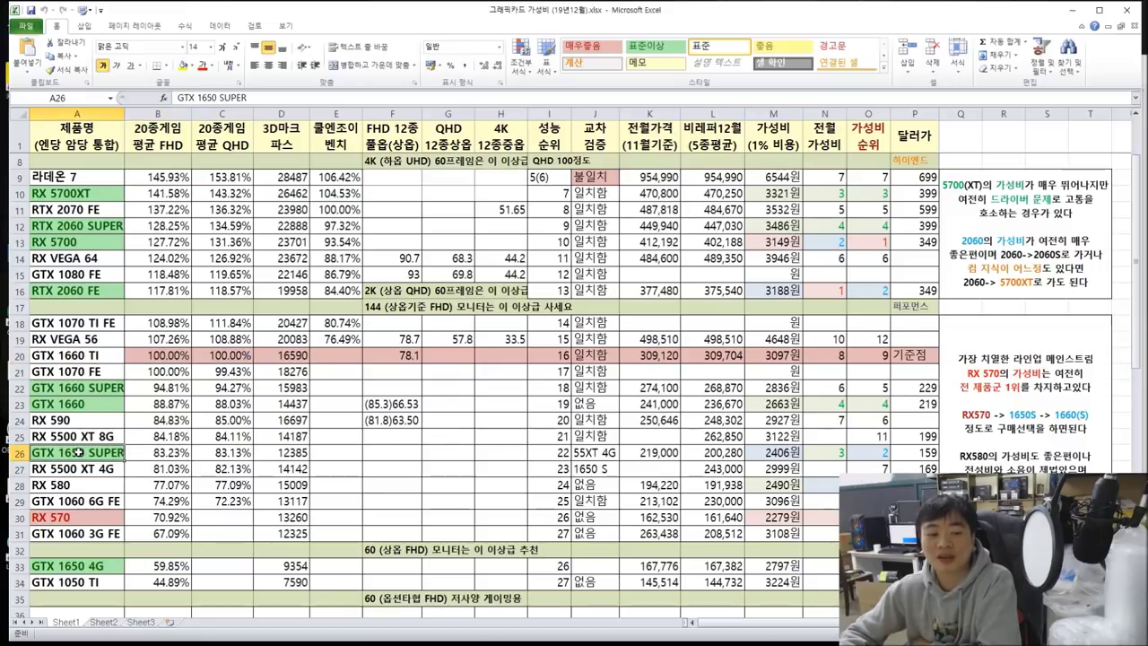
{"action": "left_click_drag", "start_coordinate": [188, 455], "coordinate": [81, 455]}
{"action": "left_click_drag", "start_coordinate": [90, 502], "coordinate": [181, 521]}
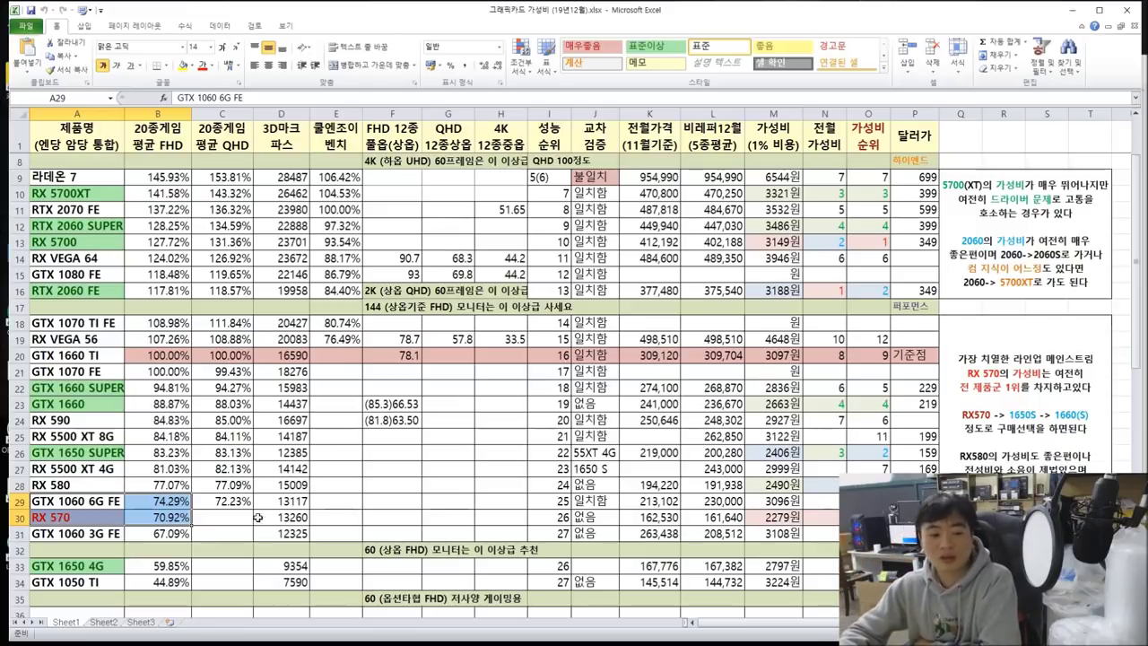
{"action": "left_click_drag", "start_coordinate": [76, 484], "coordinate": [130, 510]}
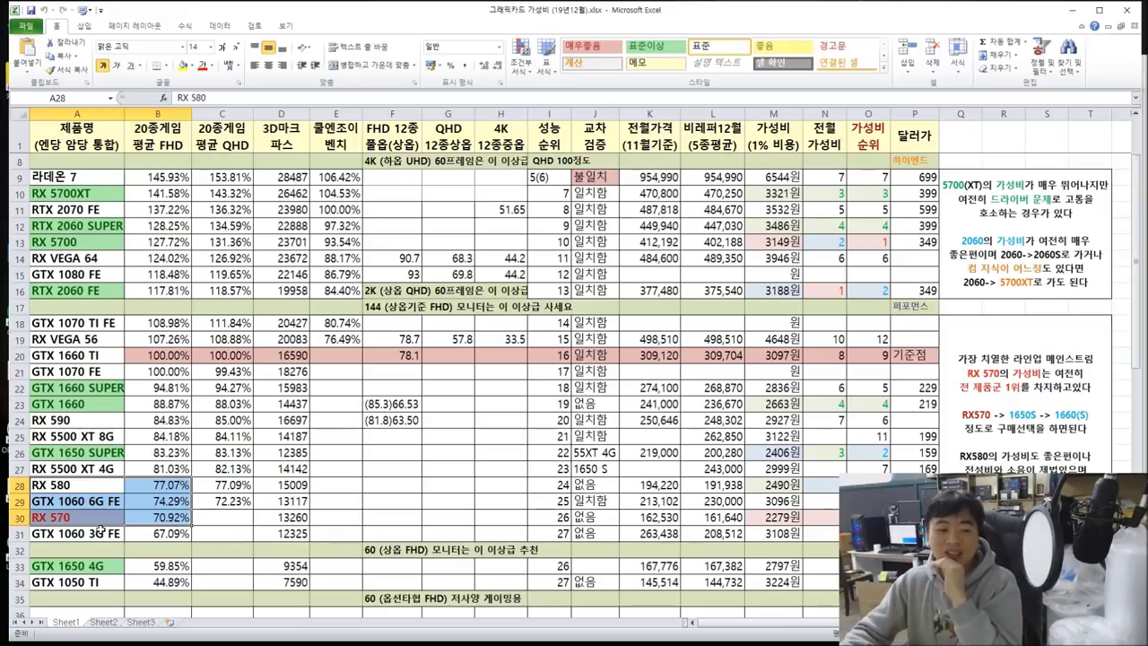
- Compare the FHD and QHD game averages of the GTX 1650 SUPER with those of the GTX 1660 and GTX 1660 SUPER
{"action": "left_click", "coordinate": [117, 406]}
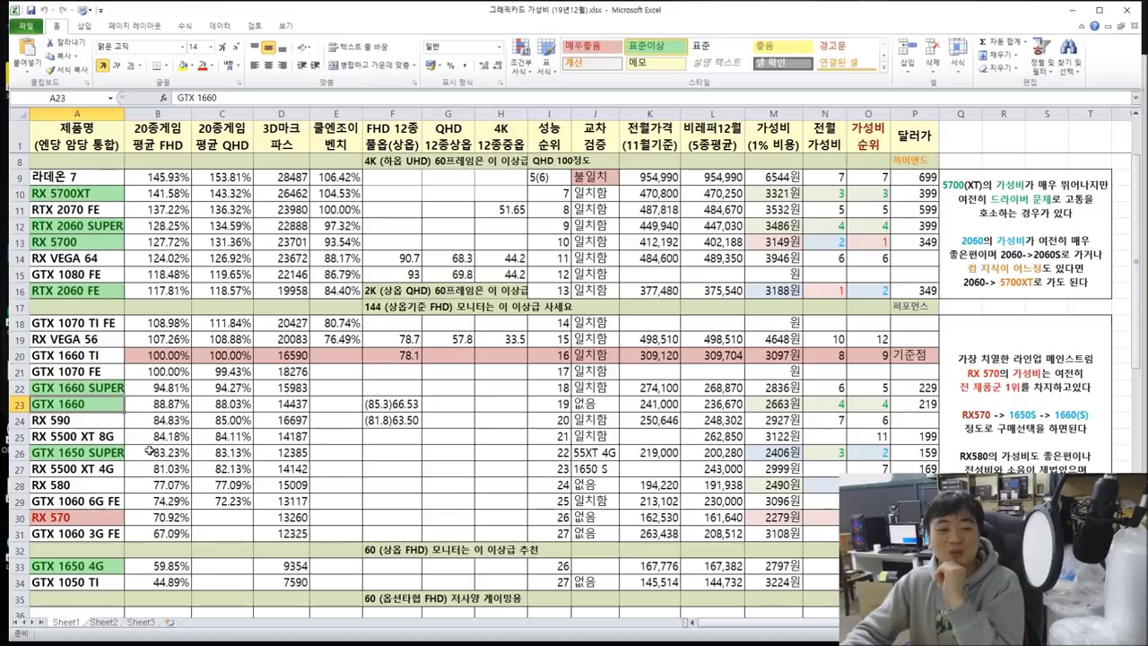
{"action": "left_click_drag", "start_coordinate": [85, 453], "coordinate": [167, 453]}
{"action": "left_click", "coordinate": [168, 402]}
{"action": "left_click", "coordinate": [167, 448]}
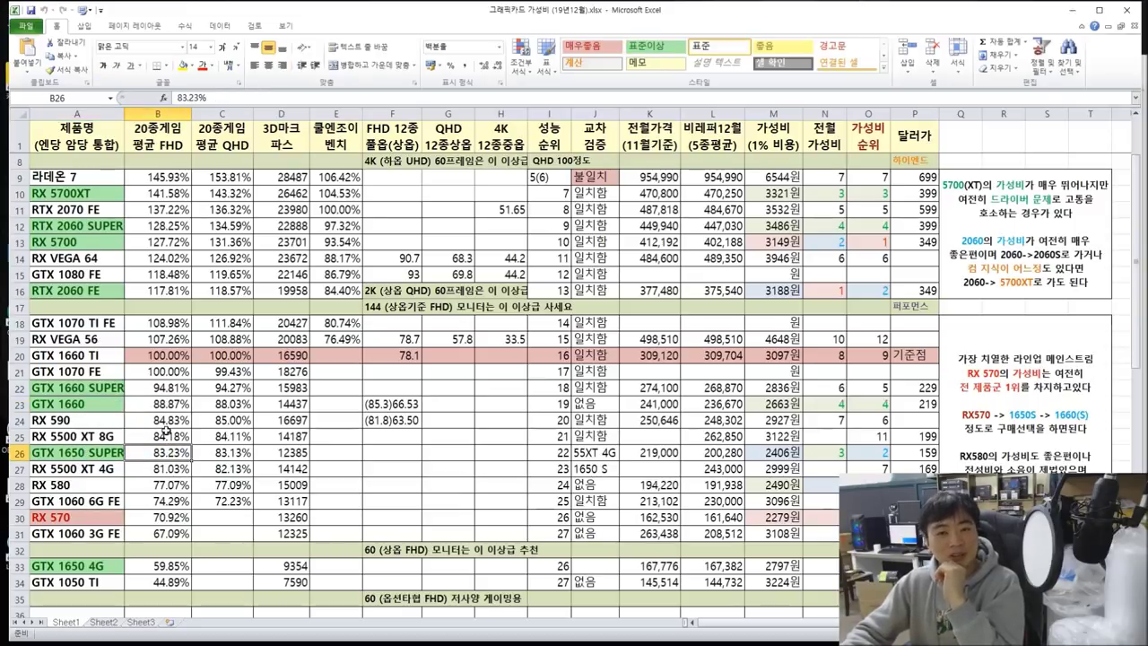
{"action": "left_click_drag", "start_coordinate": [78, 404], "coordinate": [158, 390]}
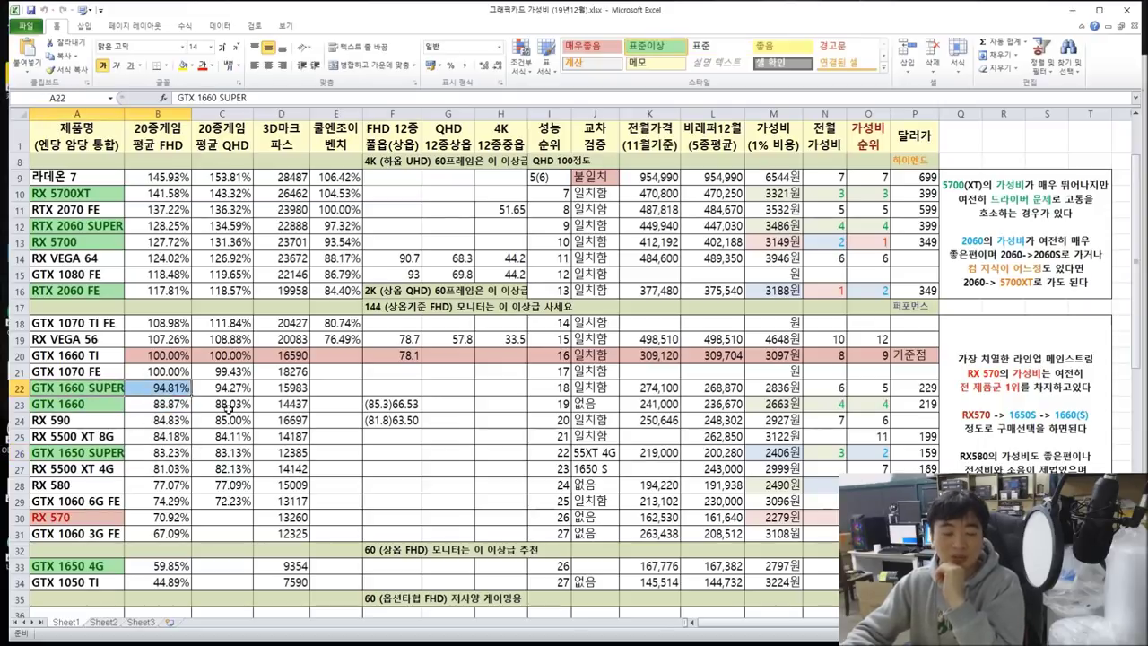
{"action": "left_click_drag", "start_coordinate": [106, 459], "coordinate": [226, 456]}
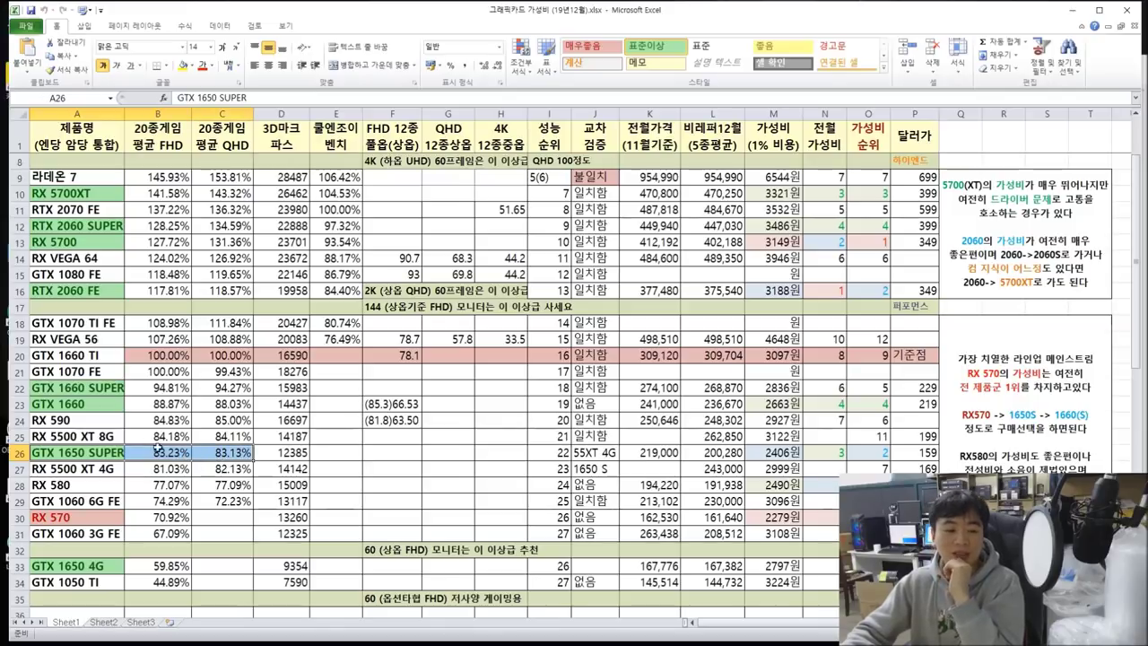
{"action": "left_click_drag", "start_coordinate": [76, 388], "coordinate": [77, 403]}
- Examine the GTX 1650 SUPER row's November and December prices, cost per 1% performance, and previous and current value rankings
{"action": "left_click_drag", "start_coordinate": [59, 454], "coordinate": [902, 452]}
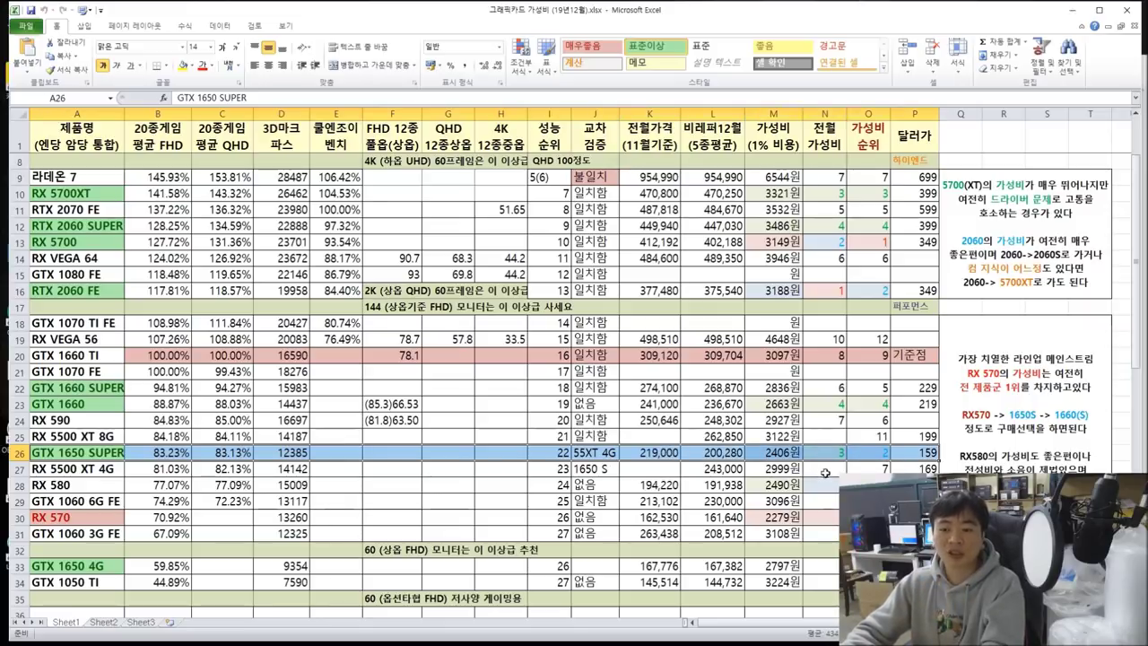
{"action": "left_click", "coordinate": [868, 453]}
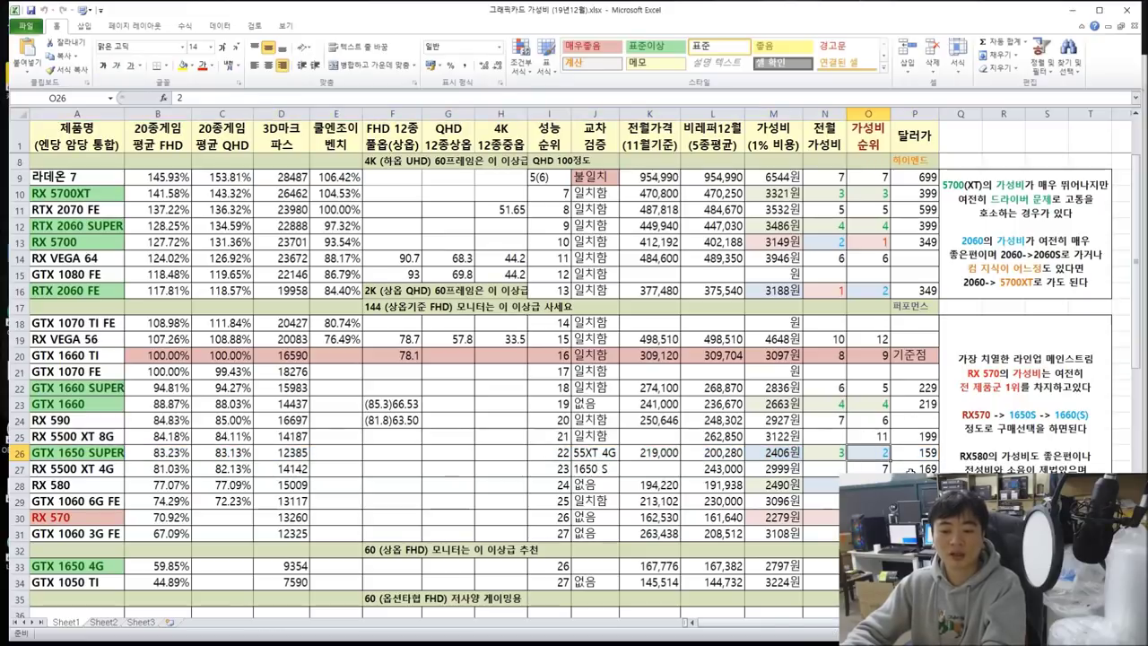
{"action": "left_click", "coordinate": [841, 457]}
{"action": "left_click", "coordinate": [651, 456]}
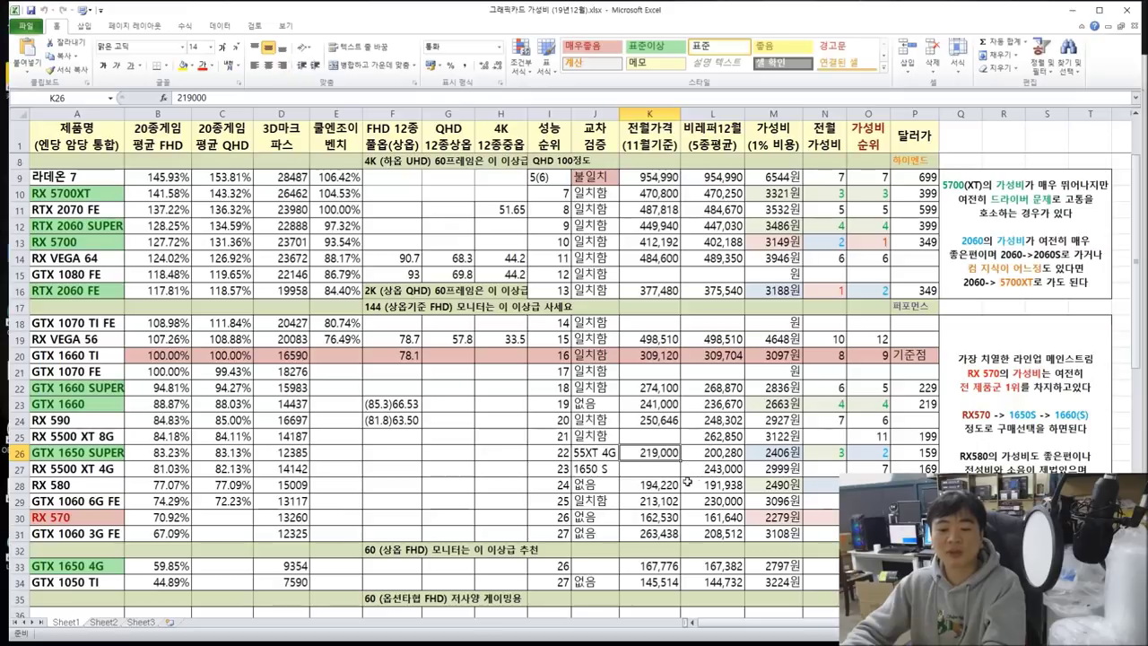
{"action": "left_click", "coordinate": [776, 458]}
{"action": "left_click", "coordinate": [835, 454]}
{"action": "left_click", "coordinate": [863, 453]}
{"action": "left_click", "coordinate": [816, 452]}
{"action": "left_click", "coordinate": [785, 453]}
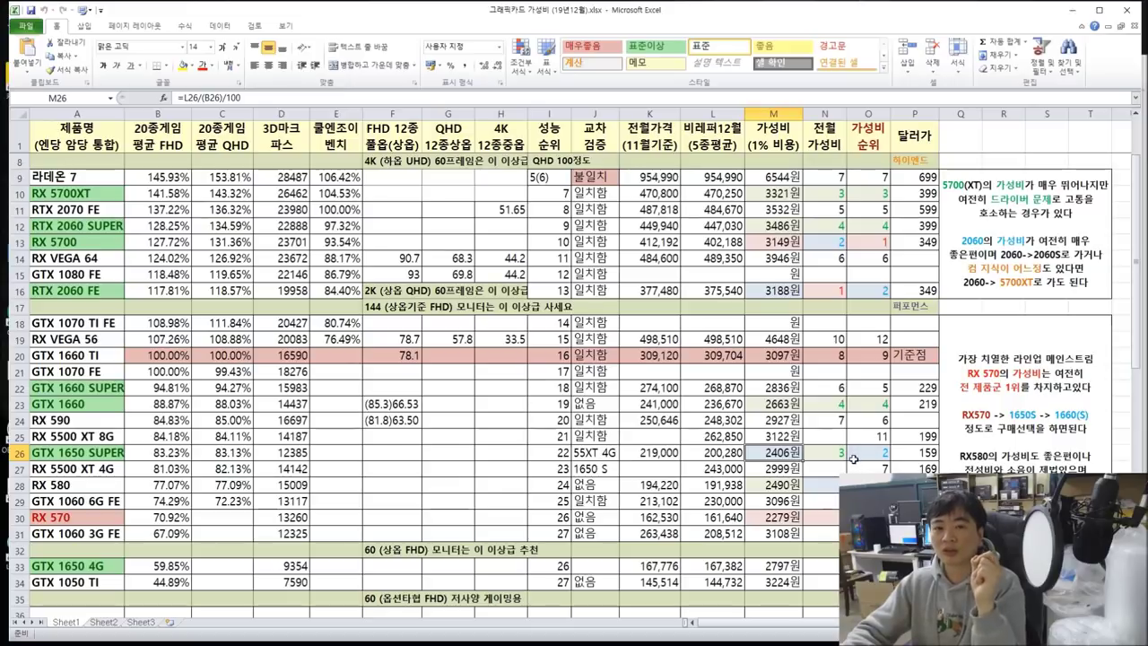
{"action": "left_click", "coordinate": [713, 458]}
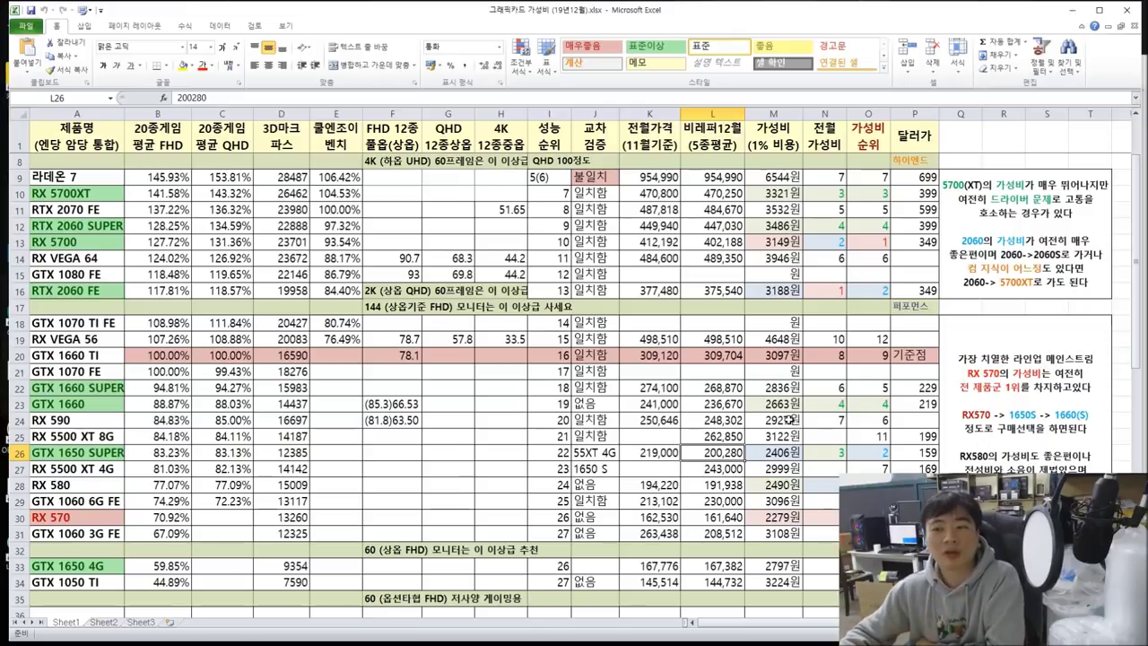
- Leave the graphics card value workbook for 1650 SUPER.xlsx, then switch to the Notepad notes and centre their window over it
{"action": "left_click", "coordinate": [1136, 32]}
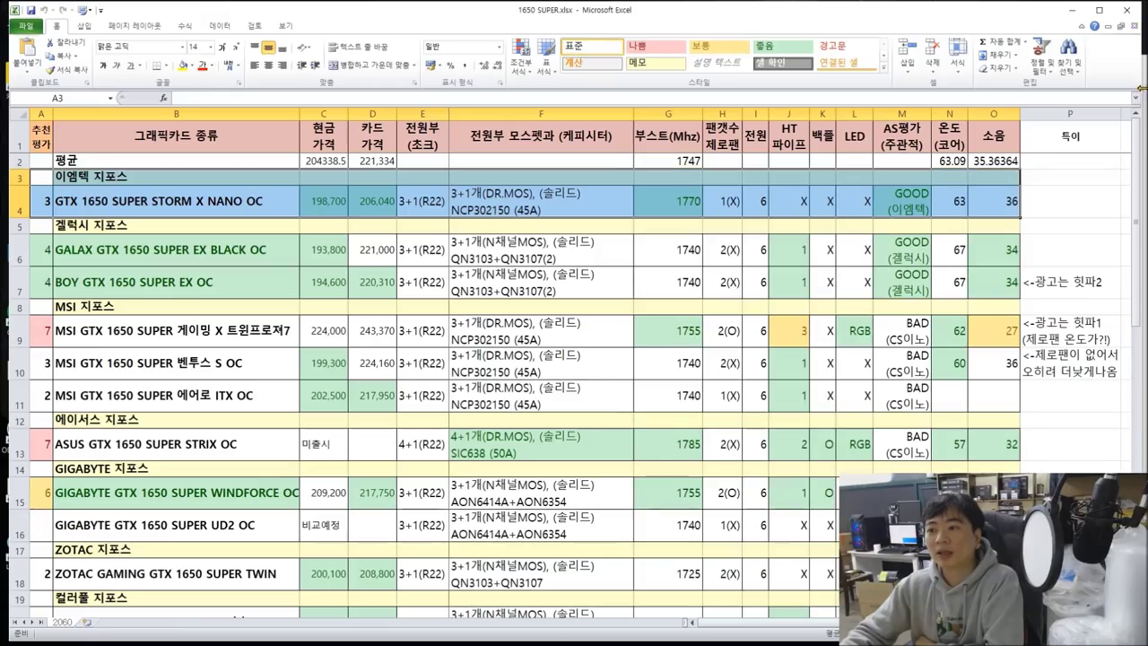
{"action": "key", "text": "alt+Tab"}
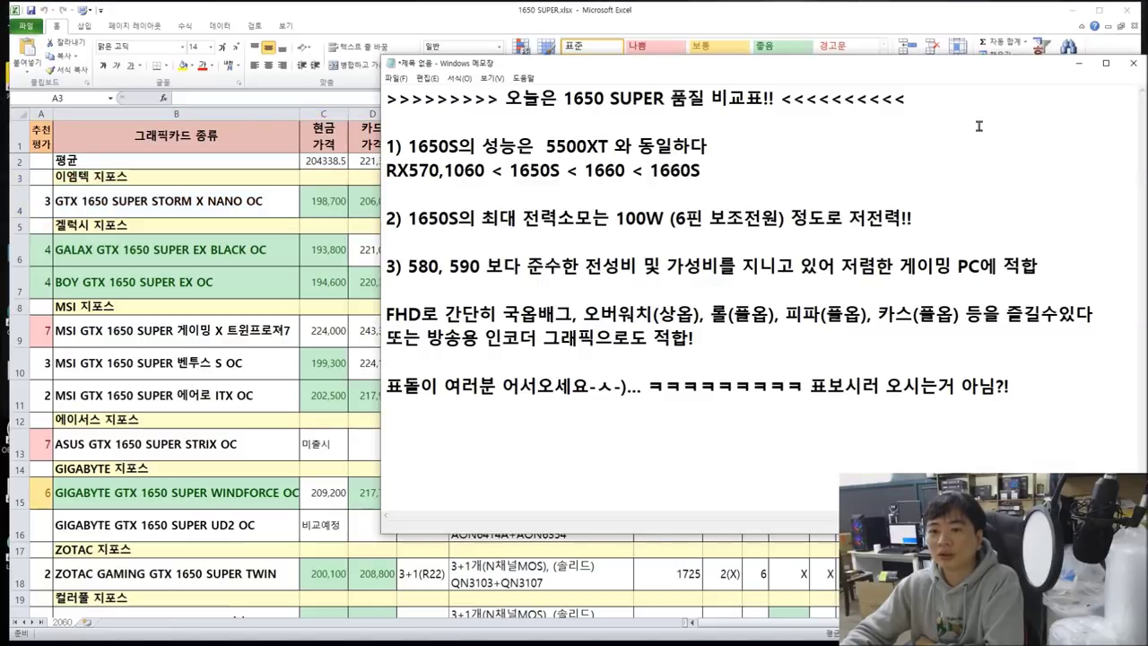
{"action": "left_click_drag", "start_coordinate": [857, 78], "coordinate": [709, 93]}
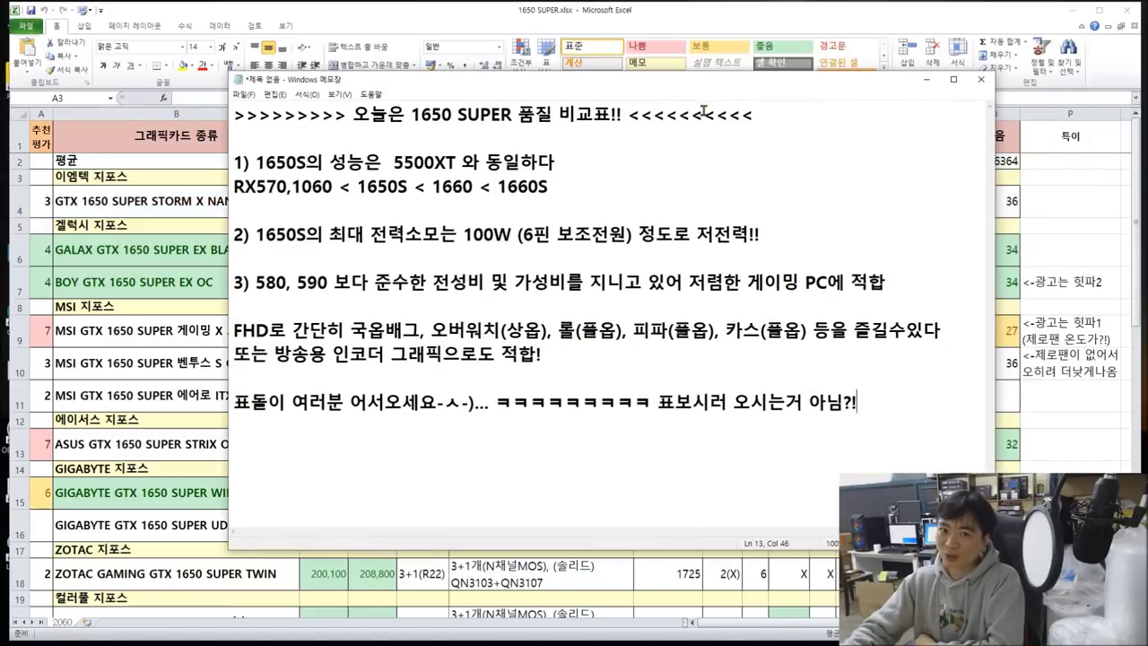
- Review the notes' title and first point, highlighting the statement that compares 1650S performance with the 5500XT
{"action": "left_click", "coordinate": [507, 154]}
{"action": "left_click_drag", "start_coordinate": [345, 114], "coordinate": [628, 115]}
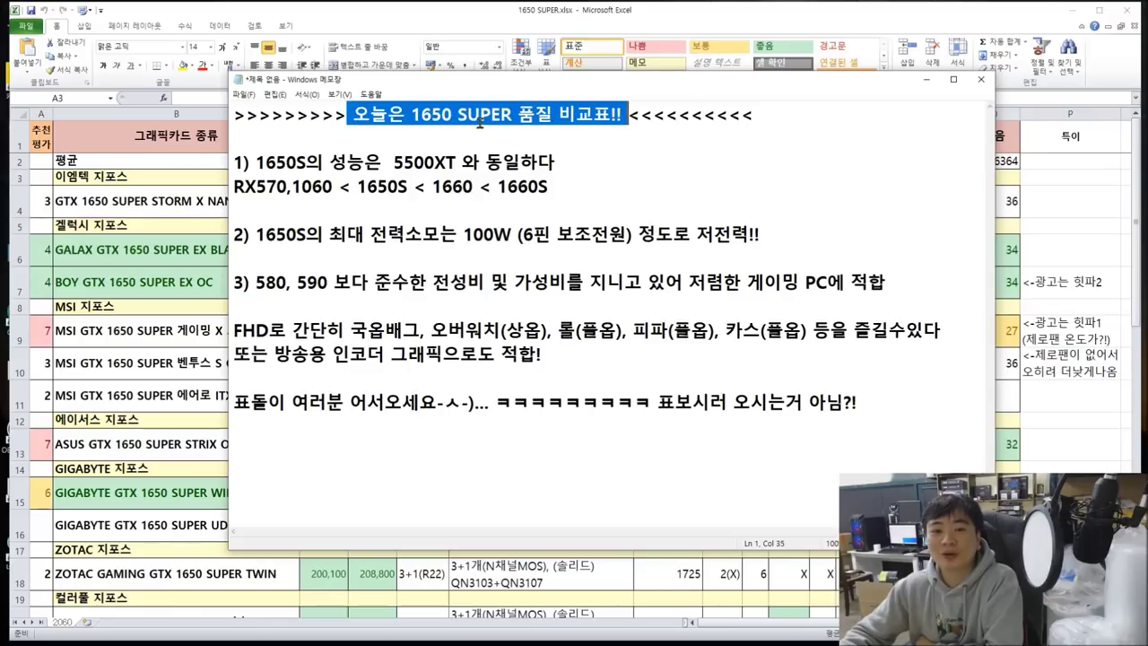
{"action": "left_click", "coordinate": [559, 122]}
{"action": "left_click_drag", "start_coordinate": [238, 160], "coordinate": [543, 184]}
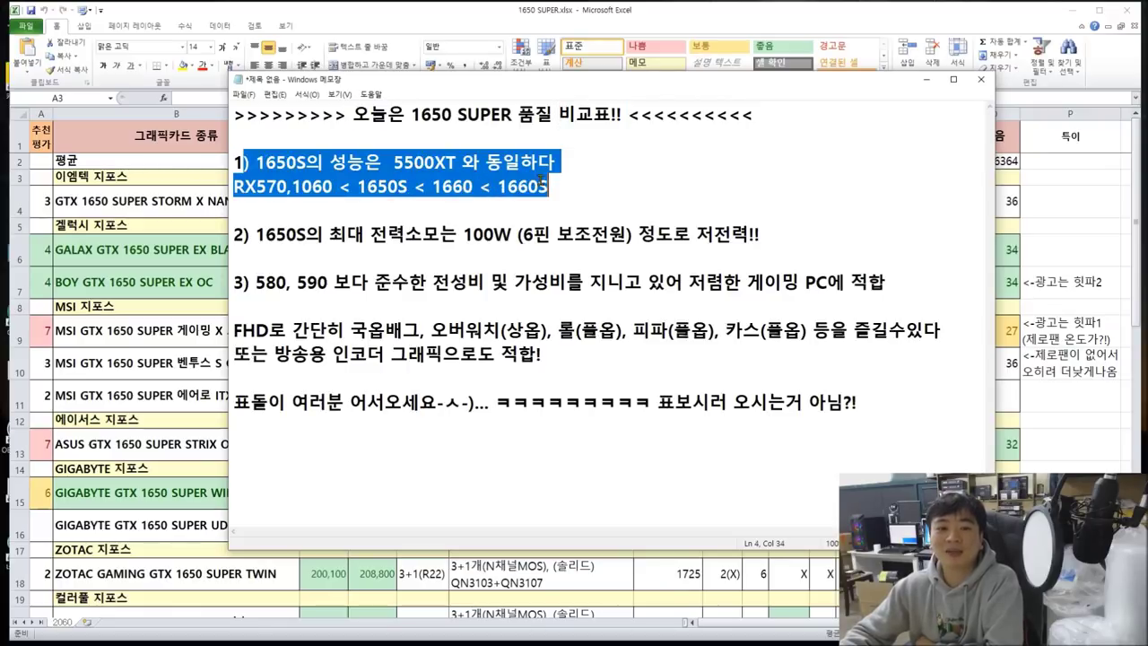
{"action": "left_click", "coordinate": [344, 172]}
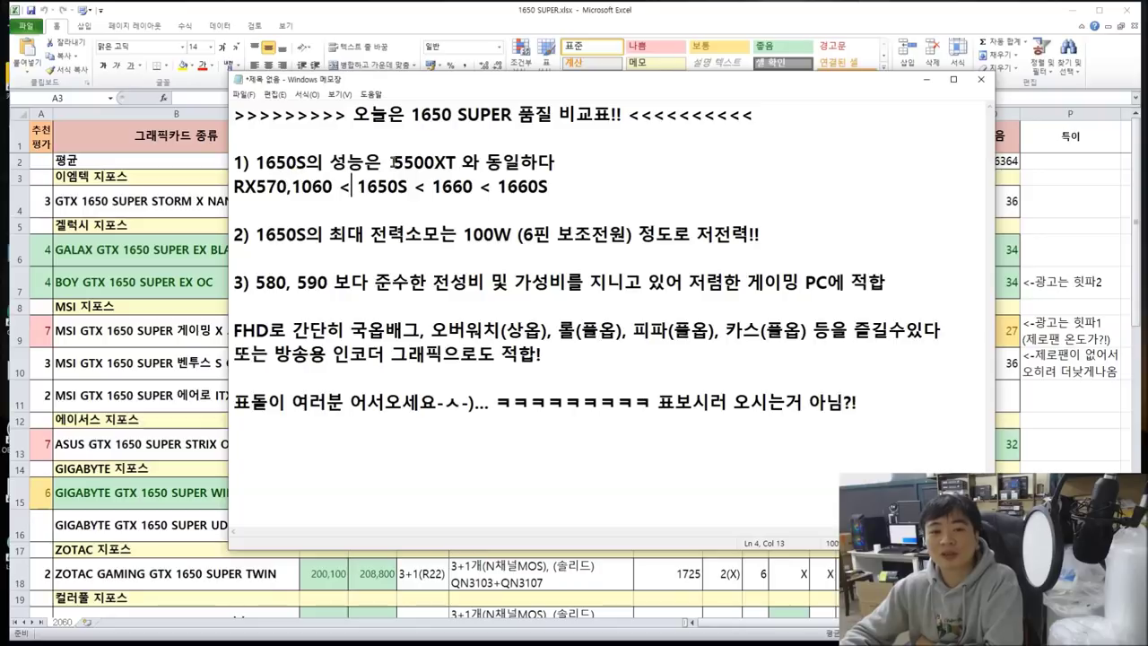
{"action": "left_click_drag", "start_coordinate": [393, 162], "coordinate": [568, 168]}
{"action": "left_click", "coordinate": [565, 171]}
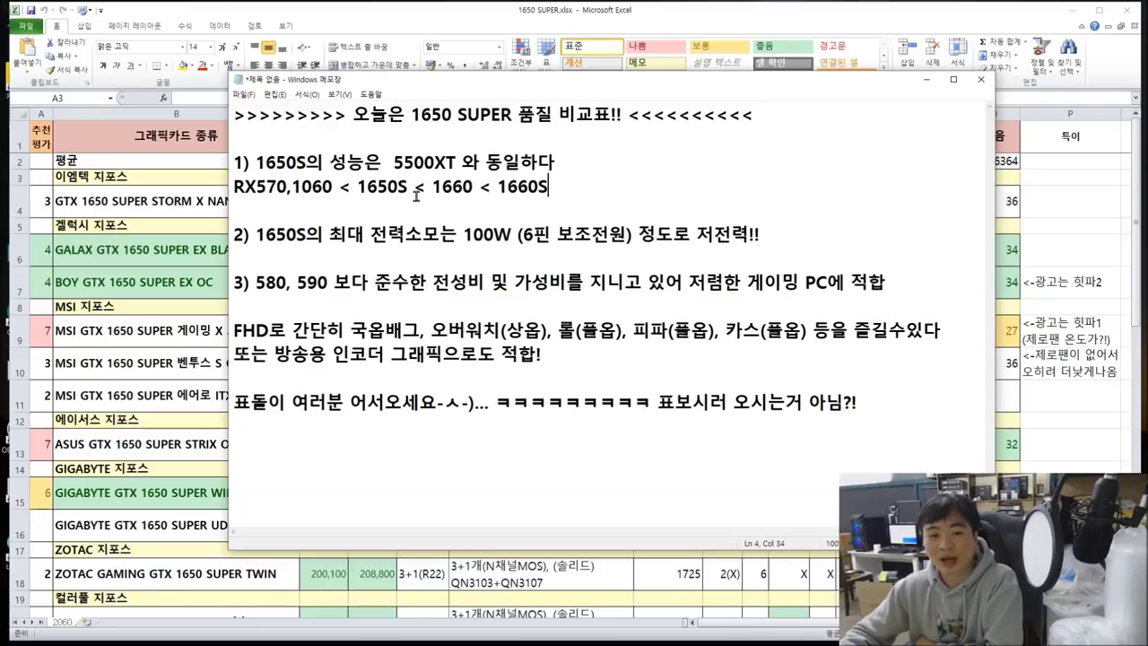
{"action": "left_click_drag", "start_coordinate": [563, 163], "coordinate": [387, 163]}
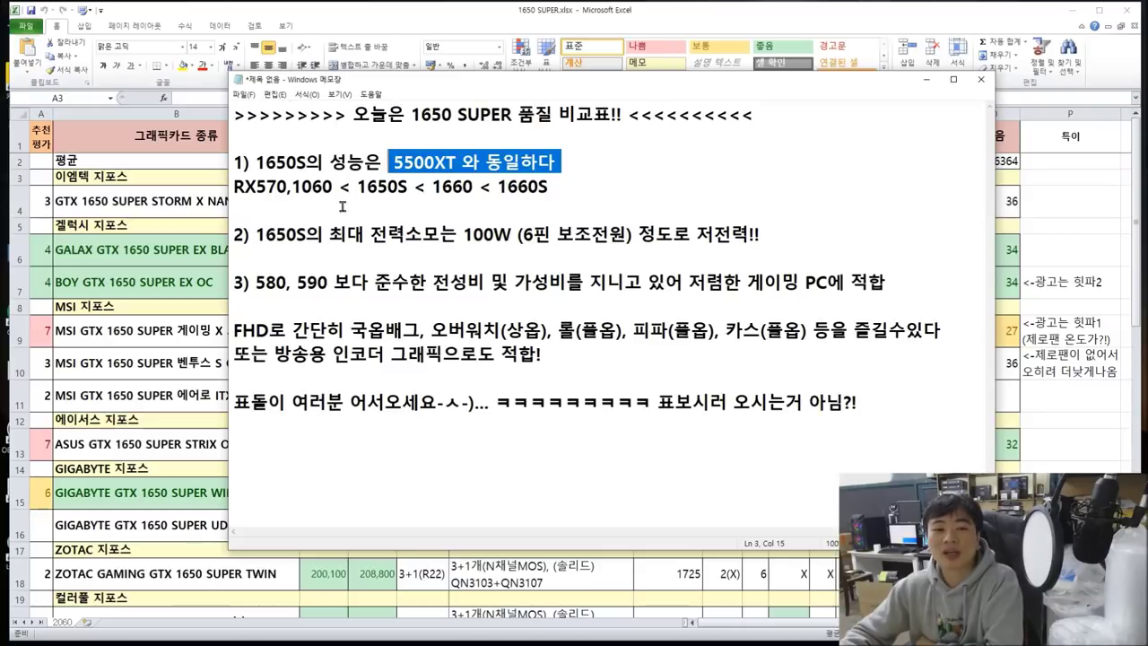
- Go through the performance order line in the notes, highlighting RX570,1060, 1650S, 1660 and 1660S in turn
{"action": "left_click_drag", "start_coordinate": [233, 186], "coordinate": [338, 187]}
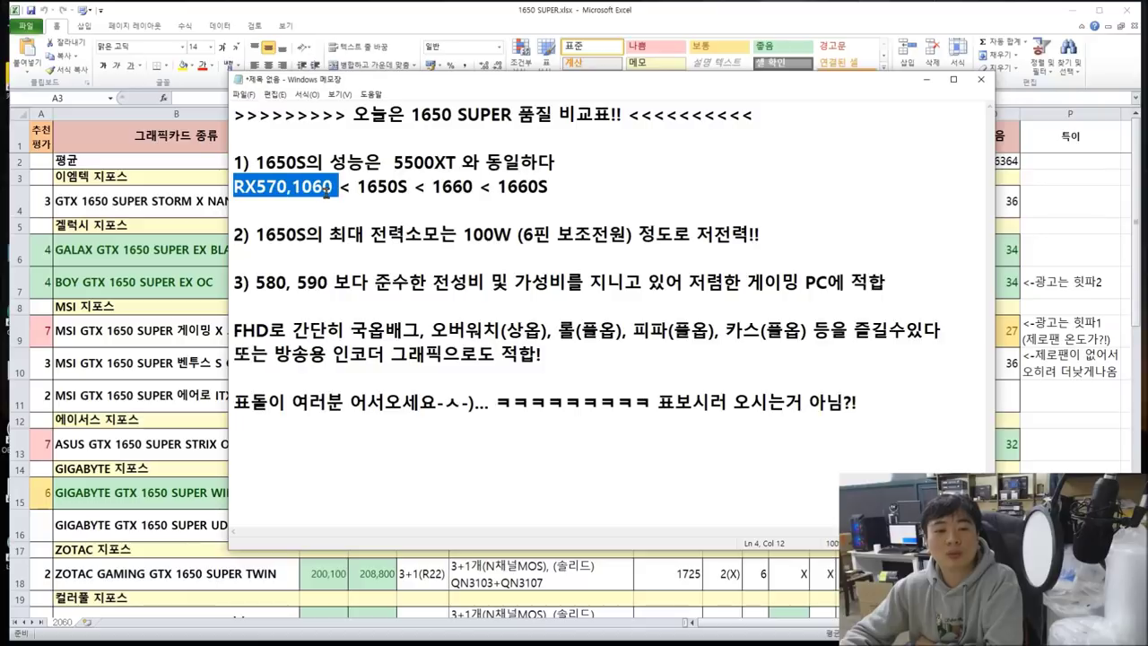
{"action": "left_click_drag", "start_coordinate": [357, 187], "coordinate": [412, 186]}
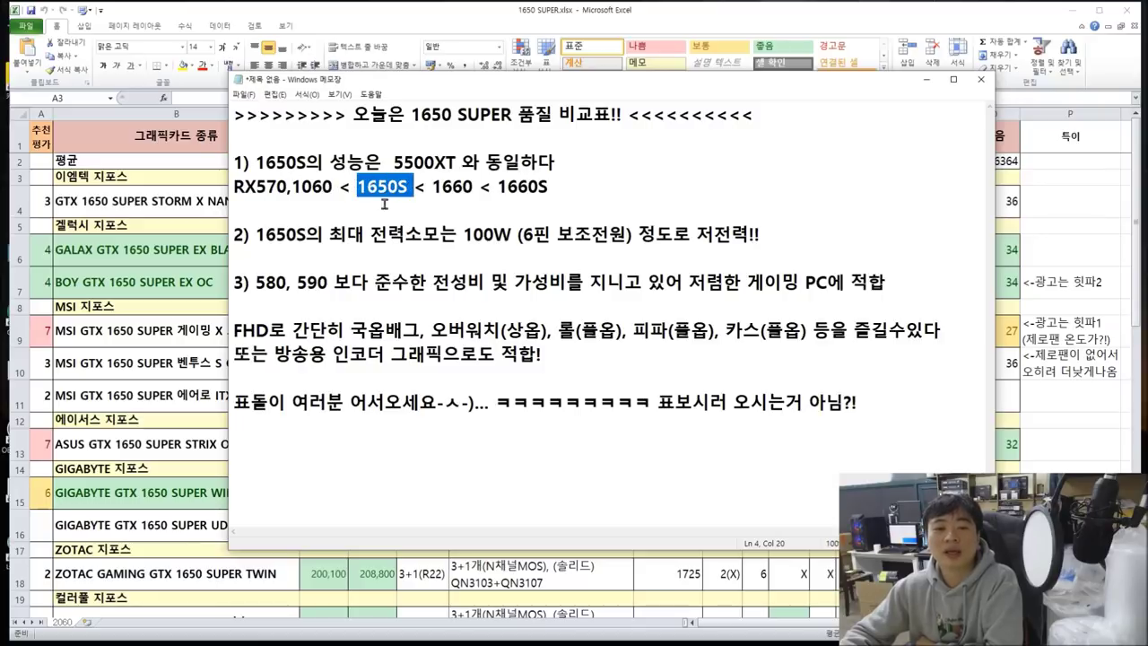
{"action": "left_click", "coordinate": [450, 199]}
{"action": "mouse_move", "coordinate": [472, 185]}
{"action": "left_mouse_down"}
{"action": "mouse_move", "coordinate": [426, 186]}
{"action": "mouse_move", "coordinate": [476, 187]}
{"action": "left_mouse_up"}
{"action": "left_click", "coordinate": [451, 187]}
{"action": "left_click", "coordinate": [473, 188]}
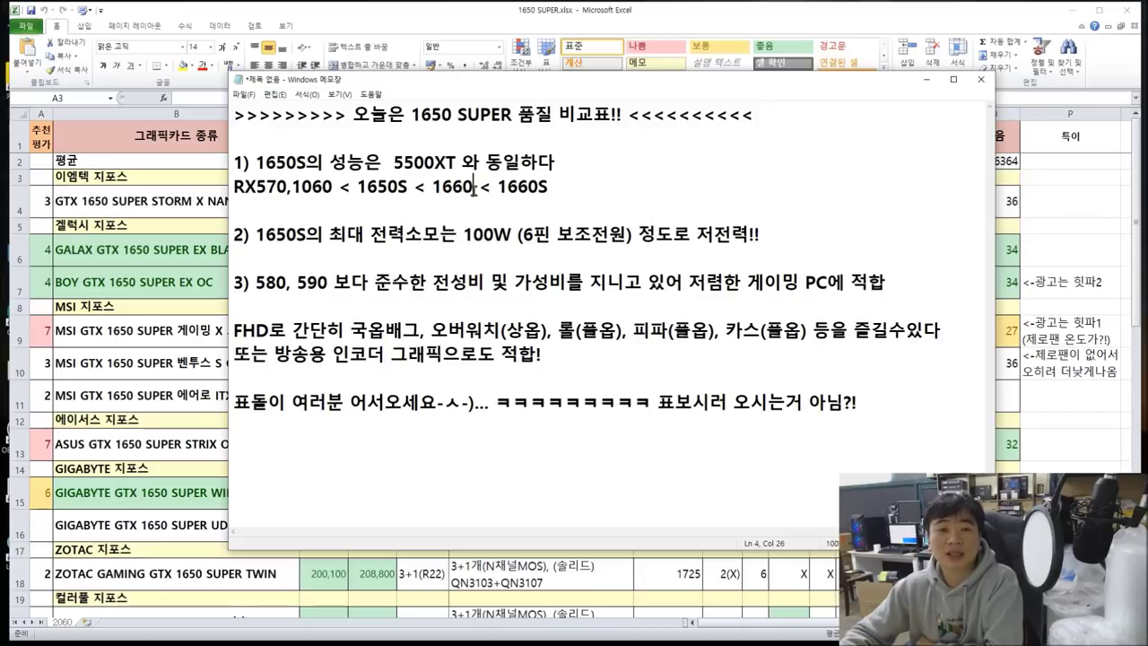
{"action": "left_click_drag", "start_coordinate": [366, 186], "coordinate": [484, 187]}
{"action": "left_click", "coordinate": [408, 187]}
{"action": "left_click_drag", "start_coordinate": [355, 186], "coordinate": [409, 186]}
{"action": "left_click", "coordinate": [539, 188]}
{"action": "left_click_drag", "start_coordinate": [496, 186], "coordinate": [550, 187]}
{"action": "left_click", "coordinate": [579, 187]}
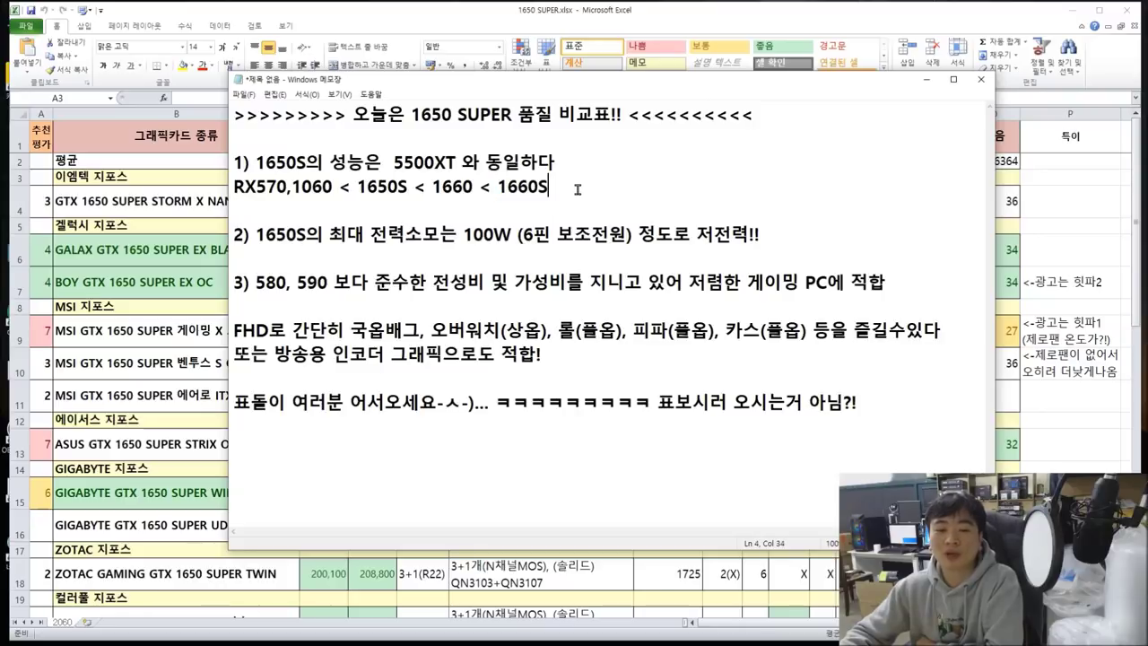
- Highlight the 1650S-to-1660S part of the order line, then contrast 1650S with RX570
{"action": "left_click_drag", "start_coordinate": [357, 186], "coordinate": [556, 187]}
{"action": "left_click", "coordinate": [556, 186]}
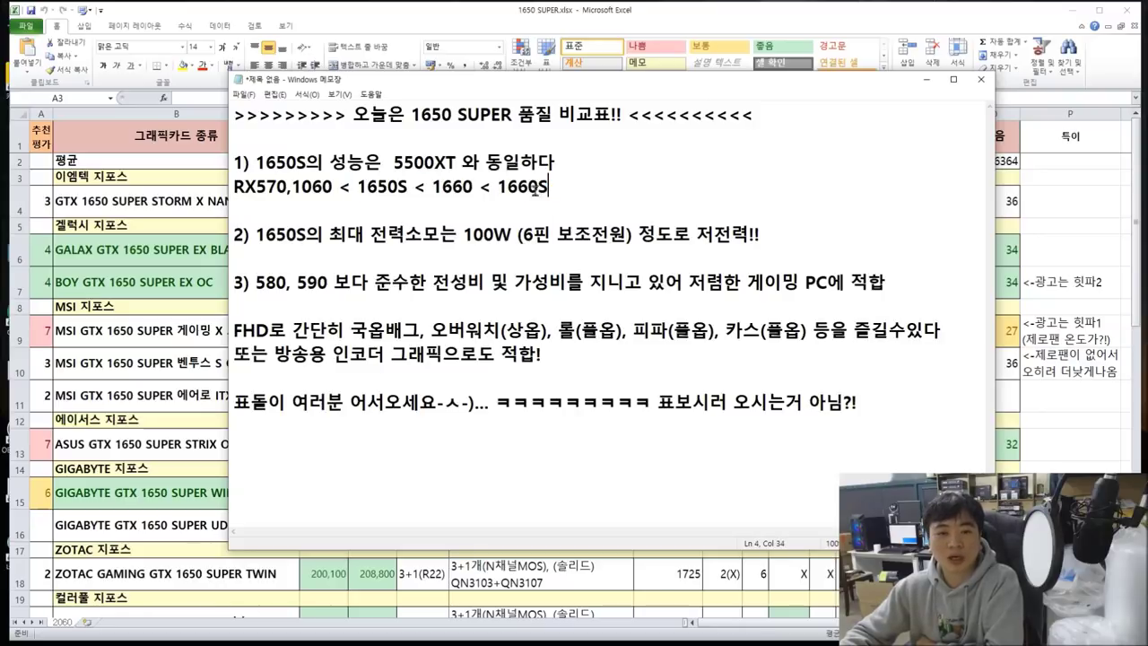
{"action": "left_click_drag", "start_coordinate": [357, 186], "coordinate": [418, 187]}
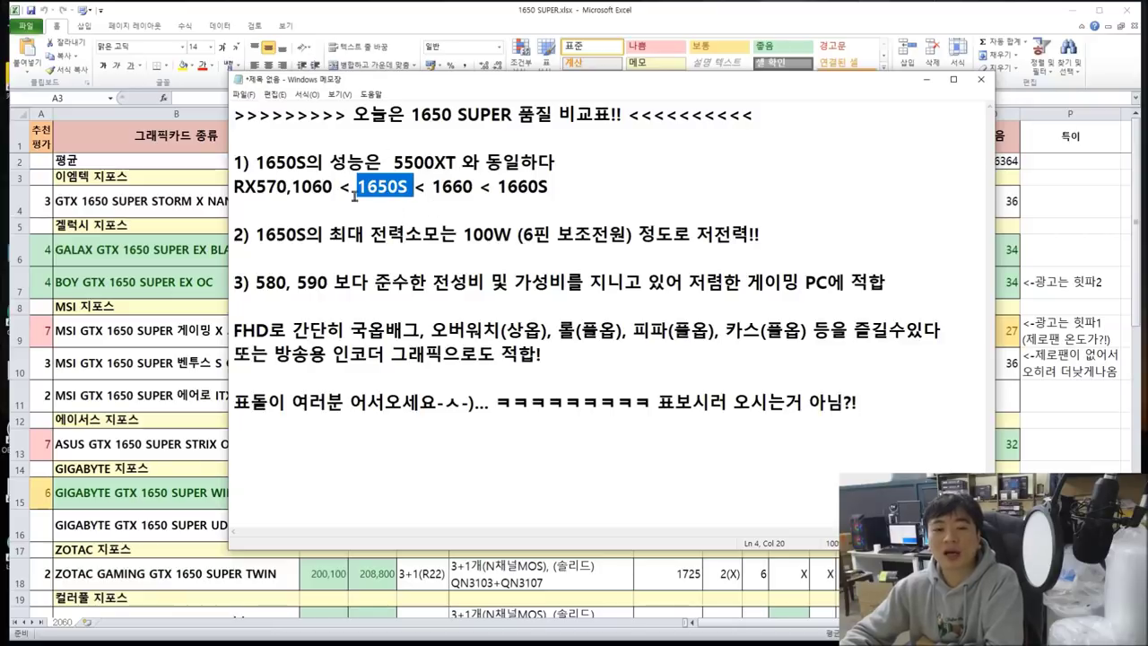
{"action": "left_click", "coordinate": [414, 185]}
{"action": "left_click_drag", "start_coordinate": [357, 185], "coordinate": [408, 188]}
{"action": "left_click", "coordinate": [276, 188]}
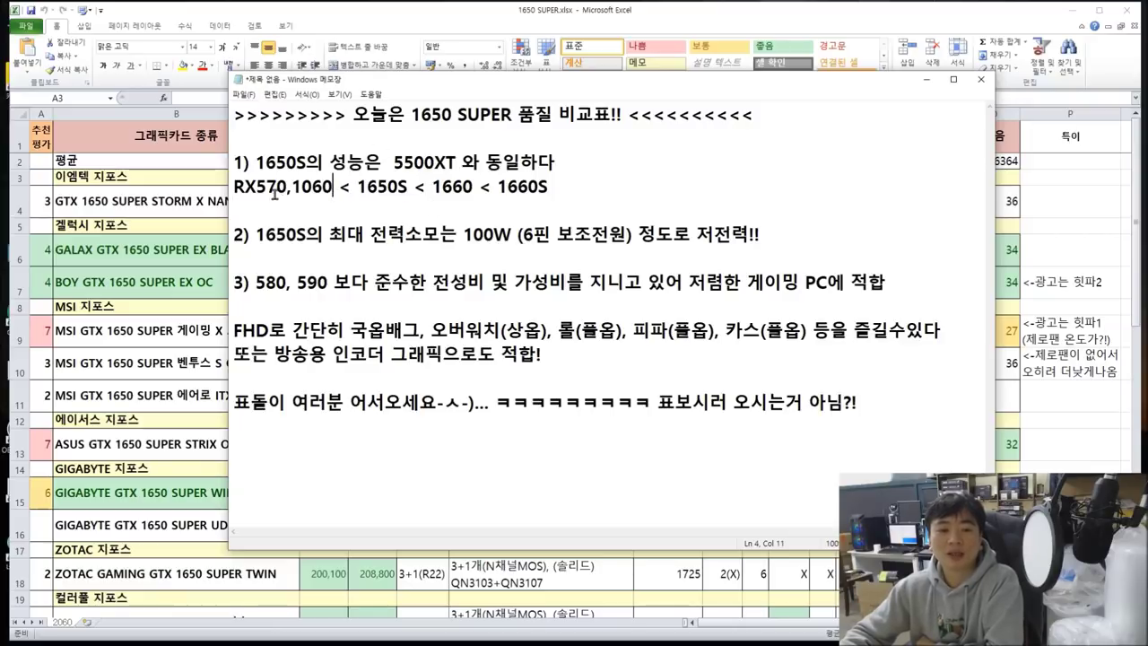
{"action": "left_click_drag", "start_coordinate": [234, 185], "coordinate": [287, 188]}
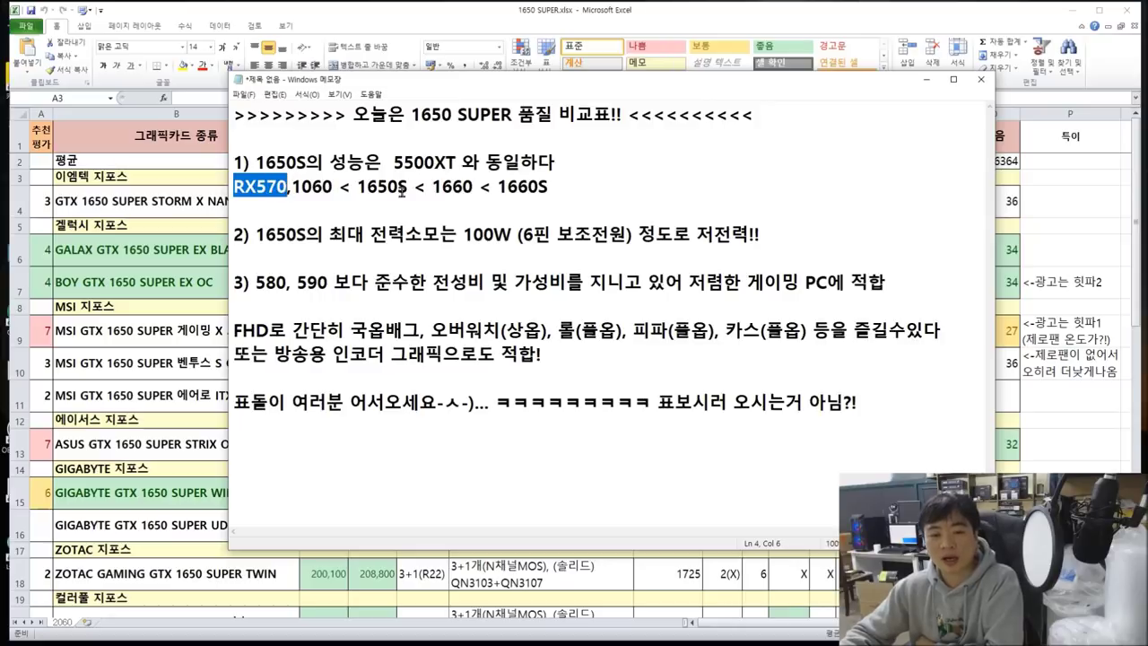
{"action": "left_click", "coordinate": [403, 186]}
{"action": "left_click_drag", "start_coordinate": [357, 186], "coordinate": [409, 186]}
{"action": "left_click", "coordinate": [476, 203]}
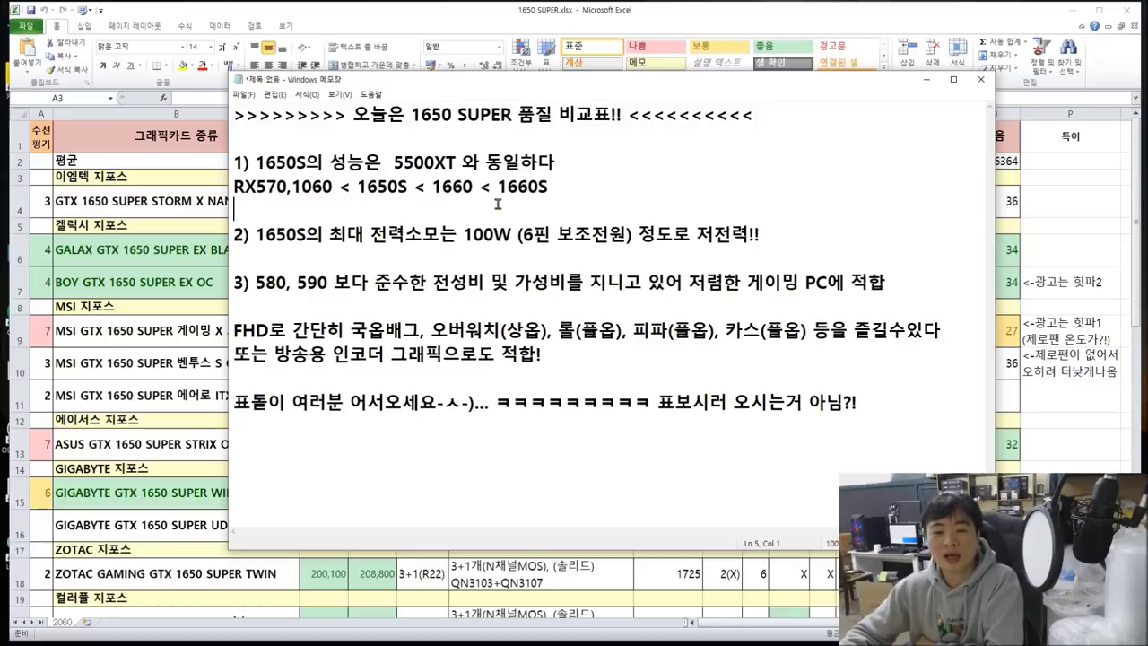
- Highlight 1660S in the notes' performance order line and contrast it with the part from RX570,1060 to 1650S
{"action": "left_click_drag", "start_coordinate": [497, 187], "coordinate": [554, 185]}
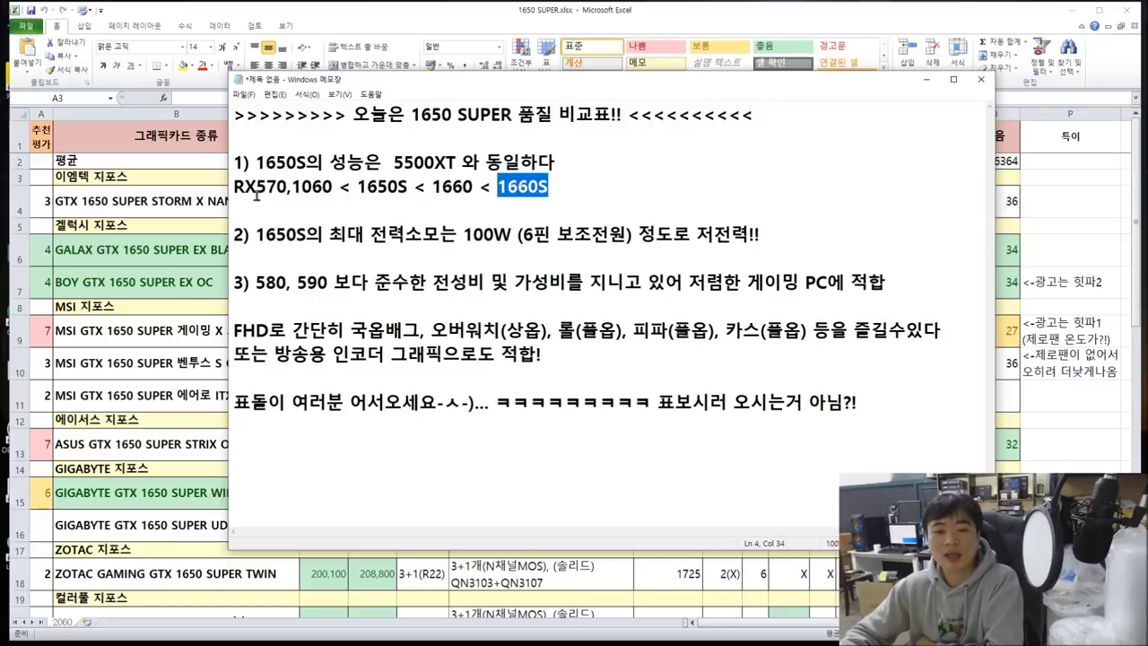
{"action": "left_click_drag", "start_coordinate": [234, 185], "coordinate": [399, 187]}
{"action": "left_click_drag", "start_coordinate": [497, 186], "coordinate": [567, 186]}
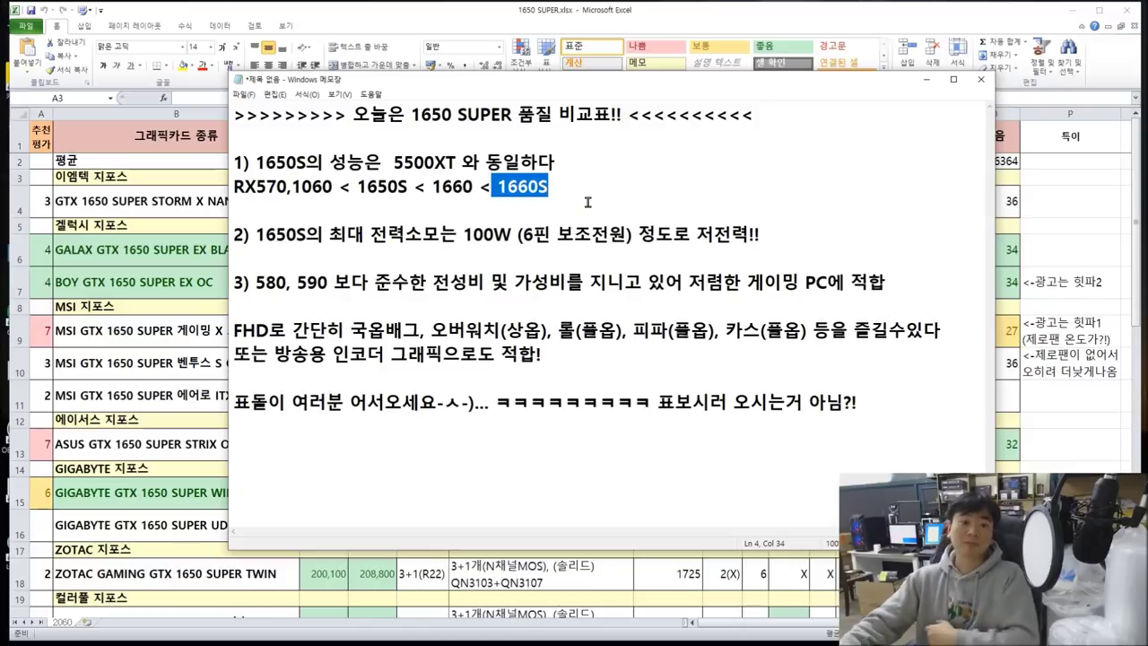
- Go through the notes' second point, highlighting the 1650S power consumption statement, its 6-pin auxiliary power remark and the low-power conclusion
{"action": "left_click_drag", "start_coordinate": [266, 234], "coordinate": [763, 235]}
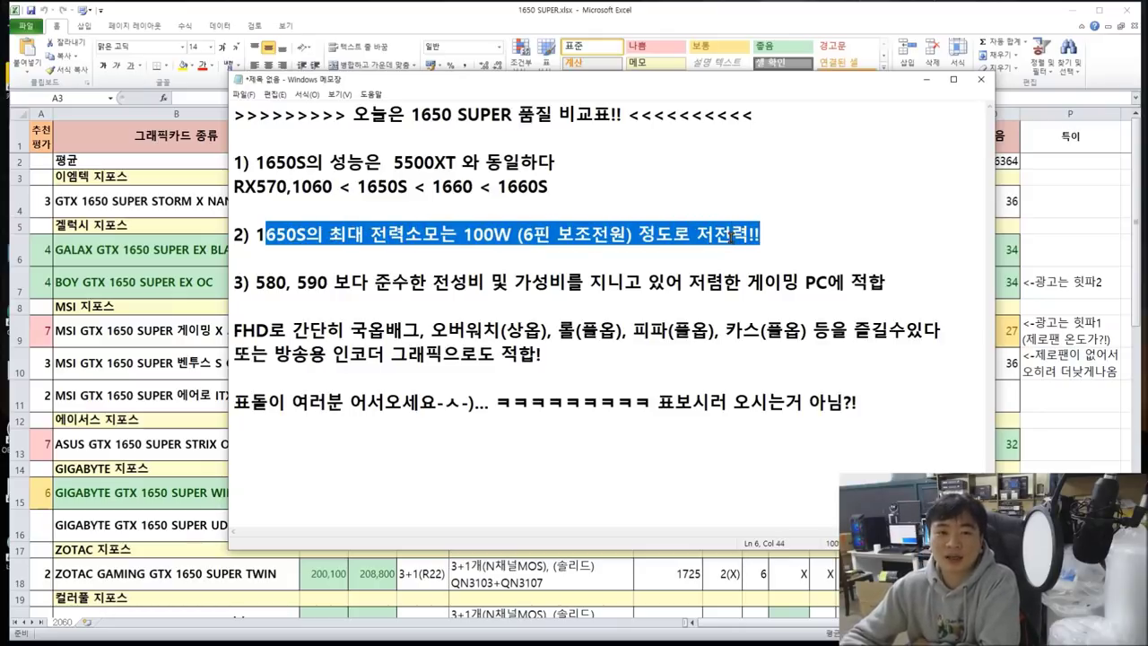
{"action": "left_click", "coordinate": [686, 249]}
{"action": "left_click_drag", "start_coordinate": [518, 234], "coordinate": [629, 235]}
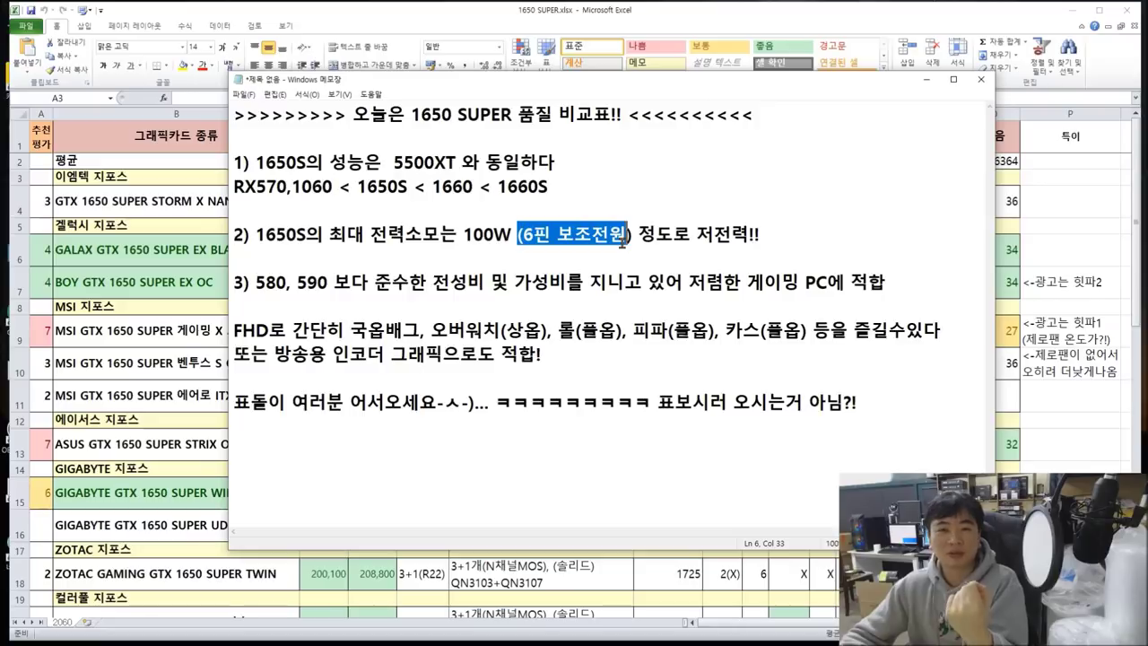
{"action": "left_click", "coordinate": [584, 249]}
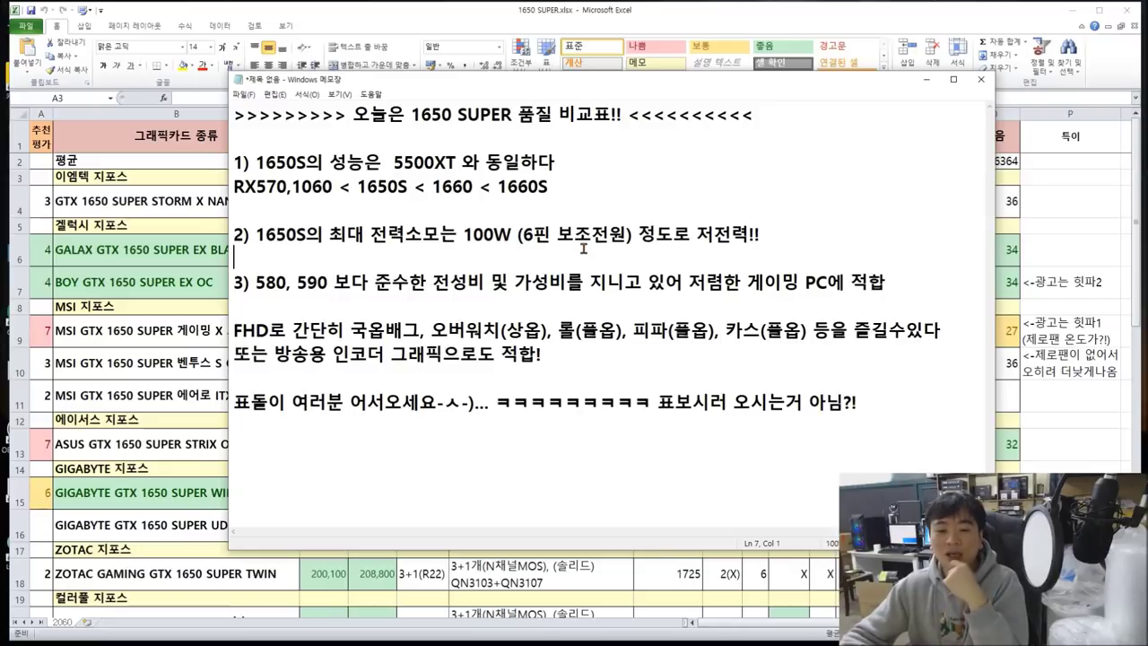
{"action": "left_click_drag", "start_coordinate": [519, 234], "coordinate": [818, 220]}
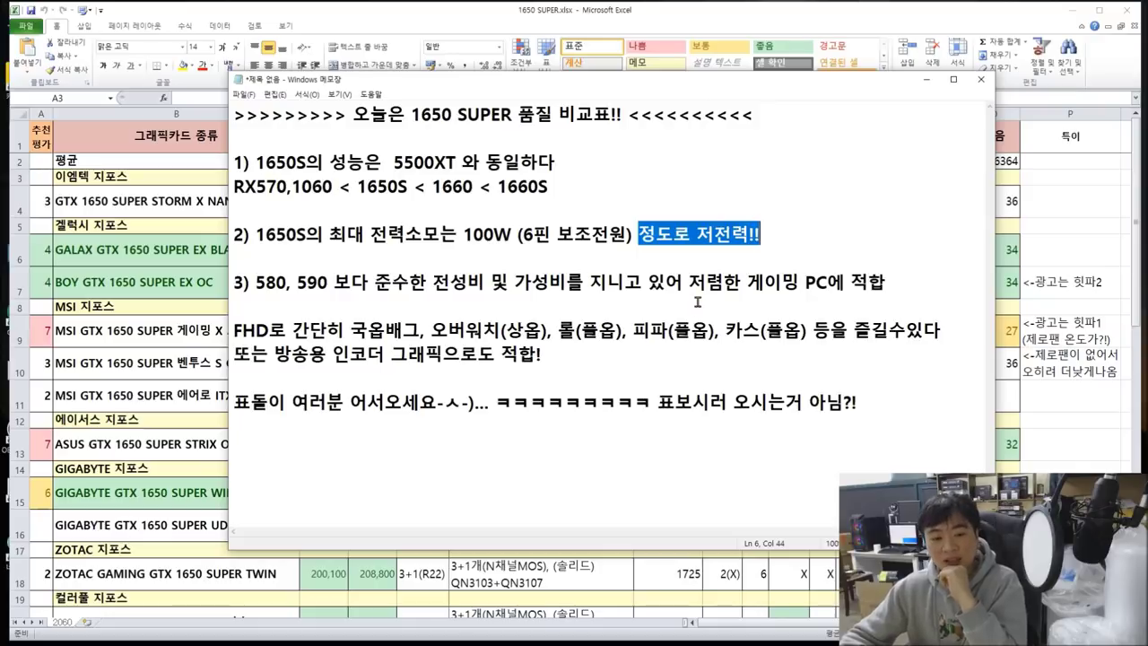
- Go through the notes' third point, highlighting 580, 590 and the suitability for an inexpensive gaming PC
{"action": "left_click", "coordinate": [367, 309]}
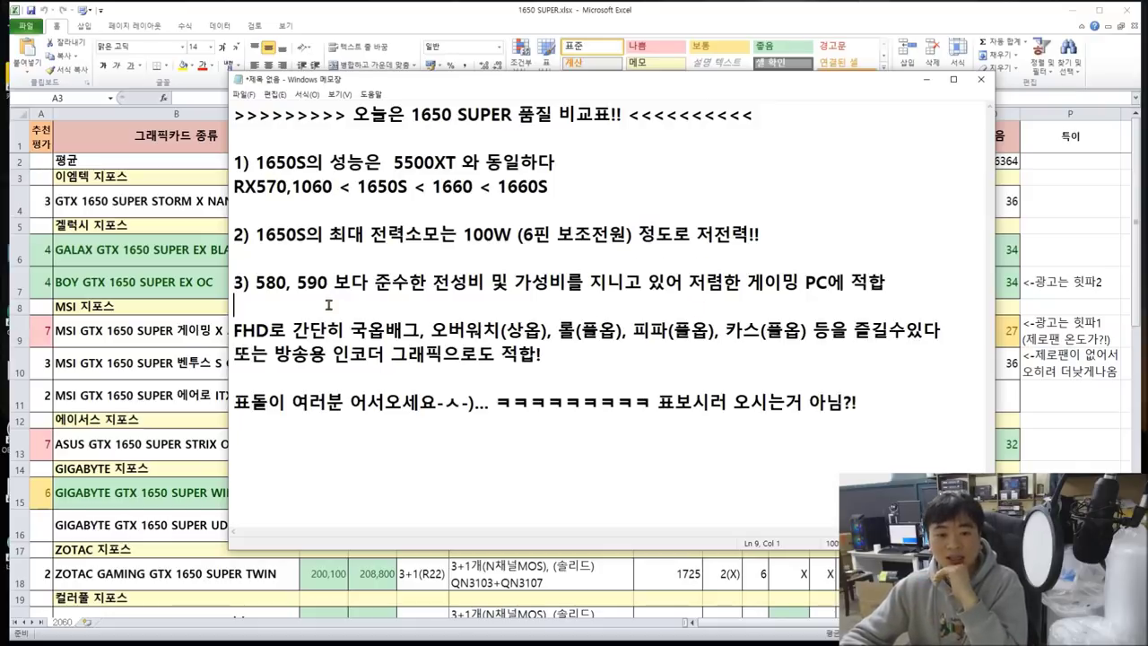
{"action": "left_click_drag", "start_coordinate": [256, 283], "coordinate": [334, 283]}
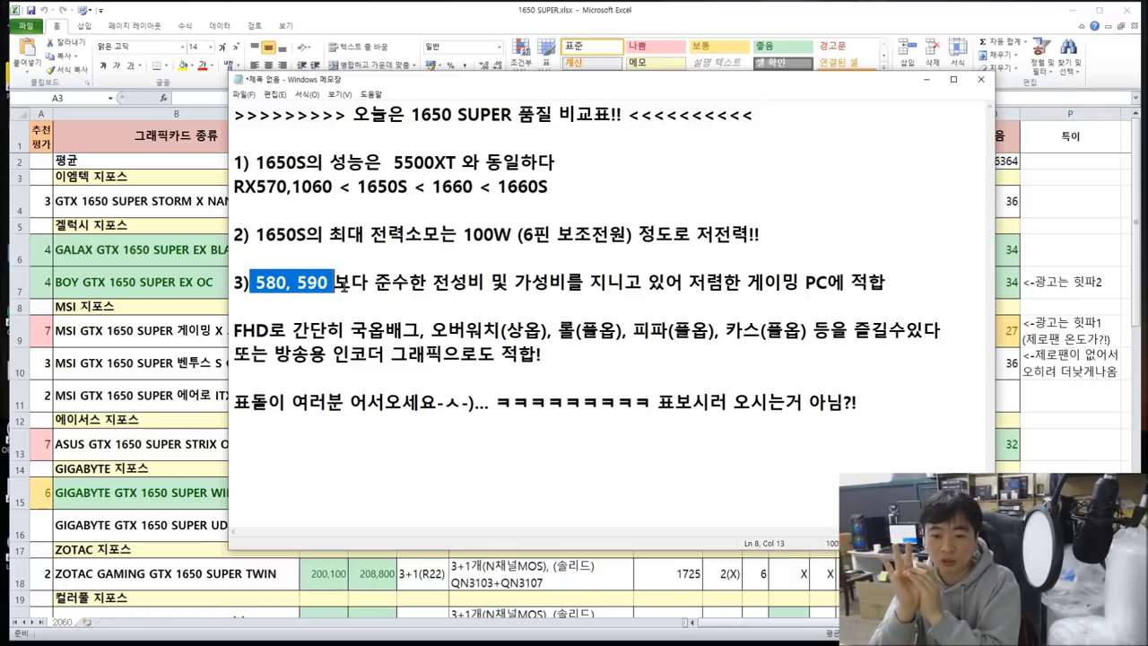
{"action": "left_click_drag", "start_coordinate": [705, 282], "coordinate": [881, 285]}
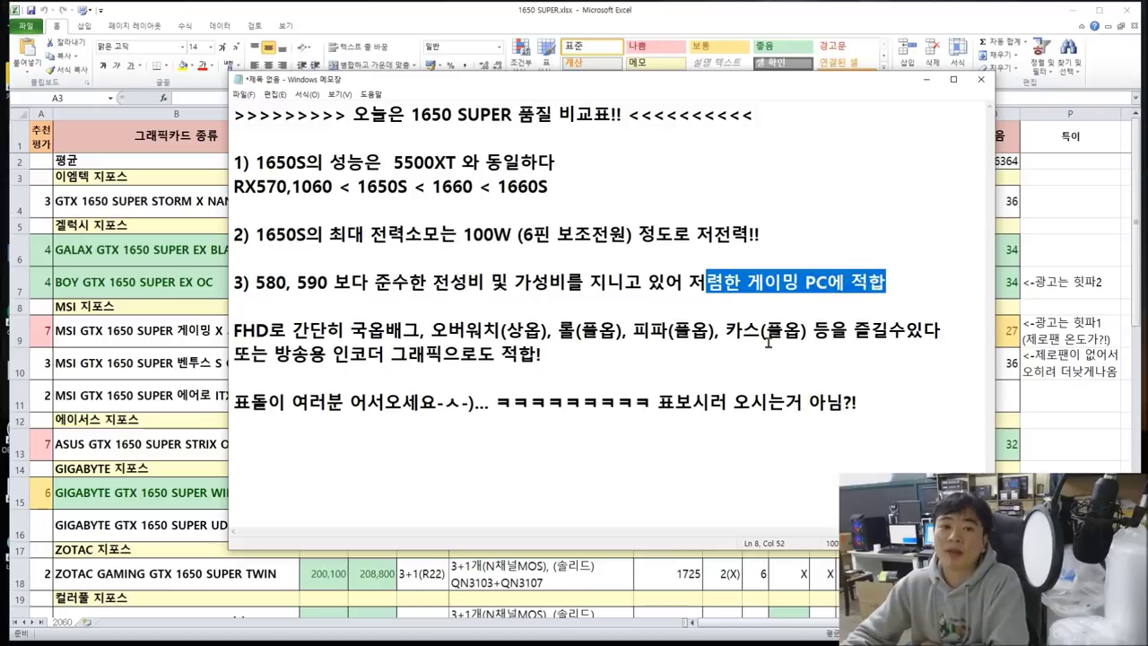
- Go through the notes' line on FHD games, highlighting the titles and their graphics settings in turn
{"action": "left_click", "coordinate": [409, 352]}
{"action": "left_click_drag", "start_coordinate": [241, 329], "coordinate": [583, 330]}
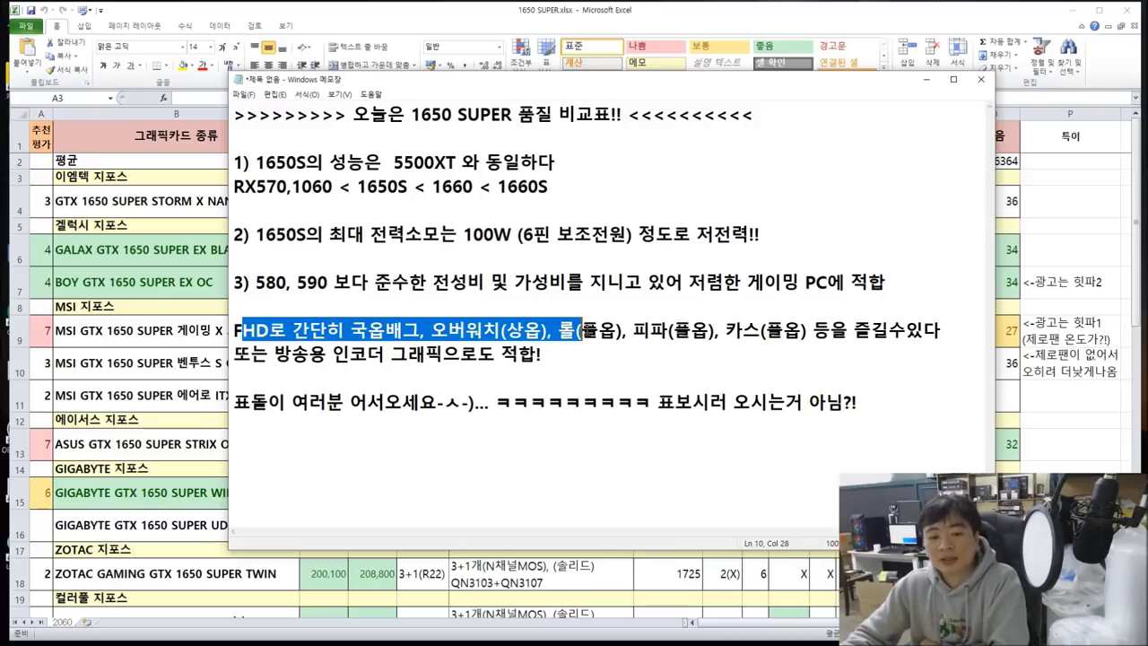
{"action": "left_click", "coordinate": [344, 334]}
{"action": "double_click", "coordinate": [385, 330]}
{"action": "left_click", "coordinate": [465, 330]}
{"action": "left_click_drag", "start_coordinate": [447, 330], "coordinate": [870, 348]}
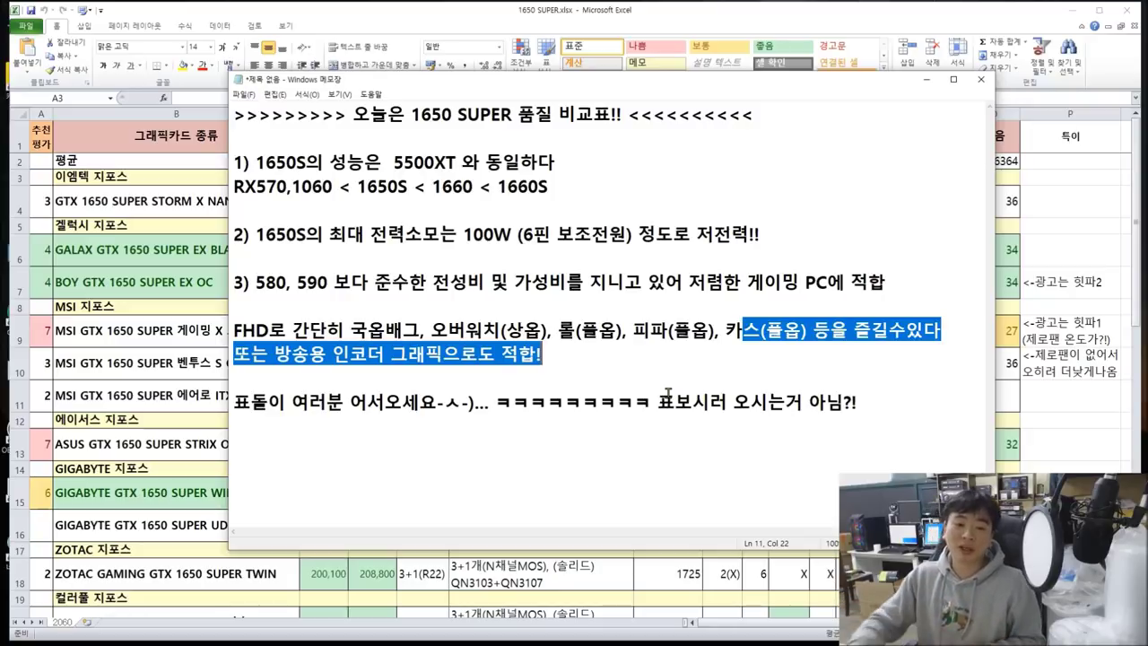
- Highlight the notes' remark about suitability as a broadcast encoder graphics card, then clear the highlight
{"action": "left_click", "coordinate": [391, 362]}
{"action": "left_click_drag", "start_coordinate": [333, 355], "coordinate": [581, 350]}
{"action": "left_click", "coordinate": [599, 309]}
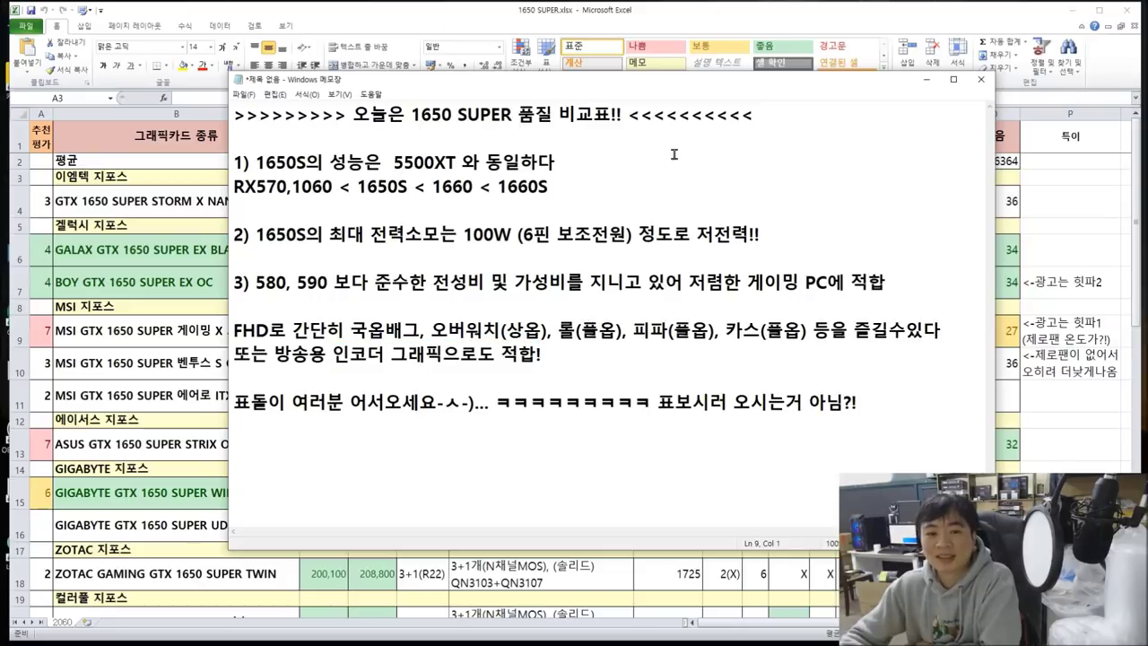
- Minimise the notes to return to 1650 SUPER.xlsx in Excel, then highlight the comparison table's header row
{"action": "left_click", "coordinate": [924, 81]}
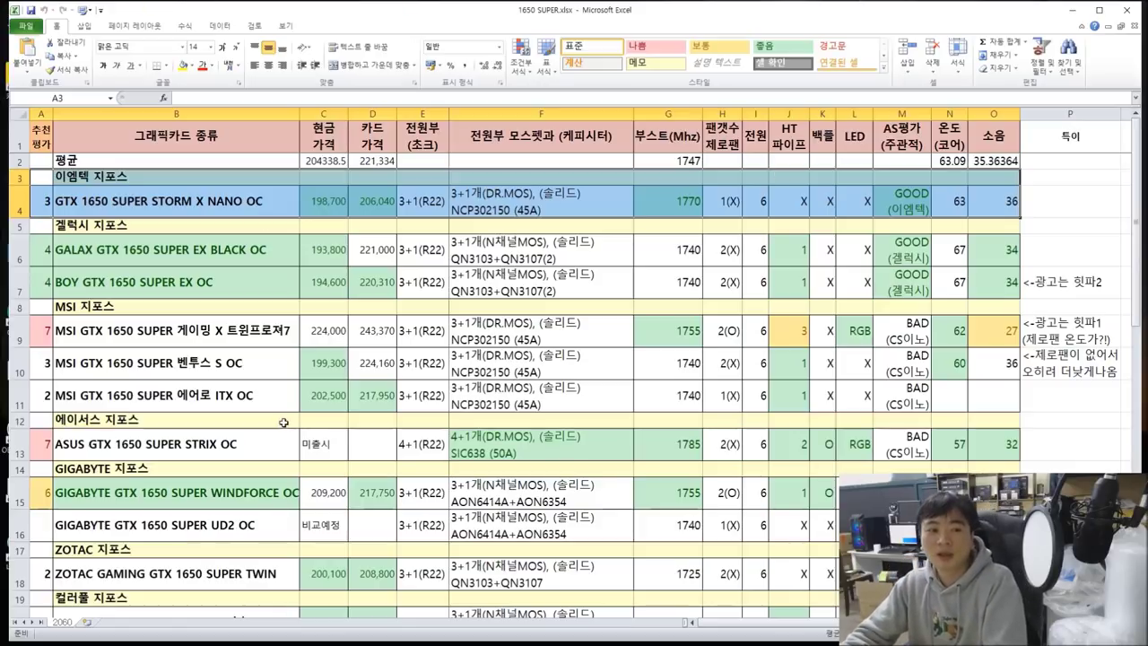
{"action": "left_click", "coordinate": [322, 329]}
{"action": "left_click_drag", "start_coordinate": [40, 135], "coordinate": [998, 136]}
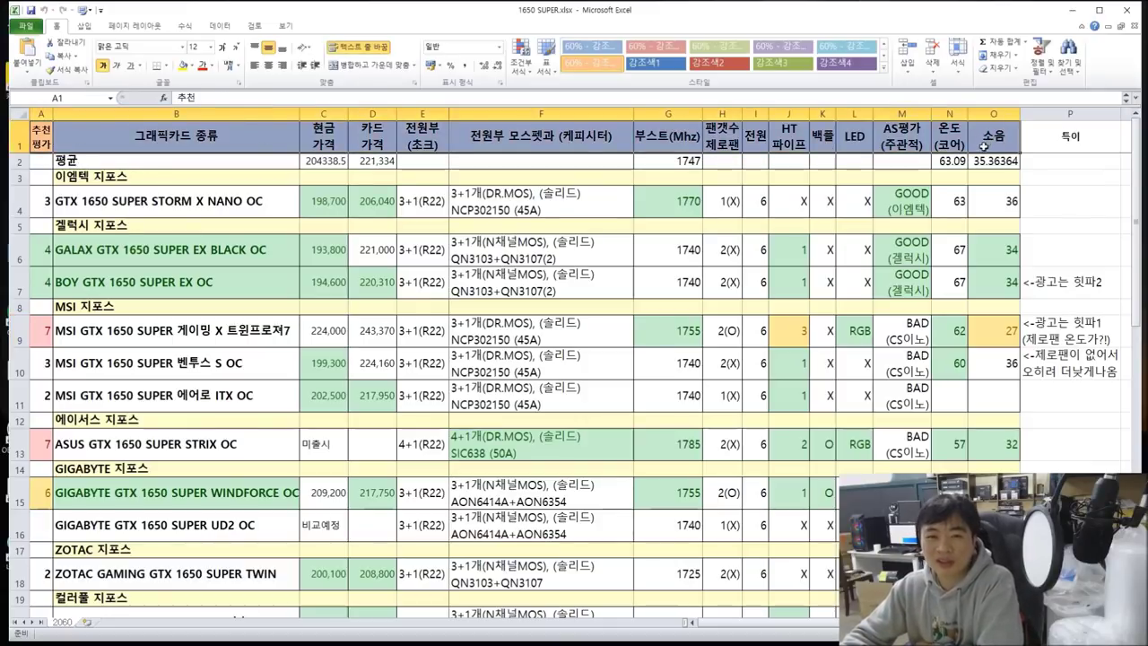
- Review the 평균 row, checking its noise, core temperature, boost clock, card price and cash price averages
{"action": "key", "text": "Down"}
{"action": "left_click_drag", "start_coordinate": [40, 160], "coordinate": [996, 161]}
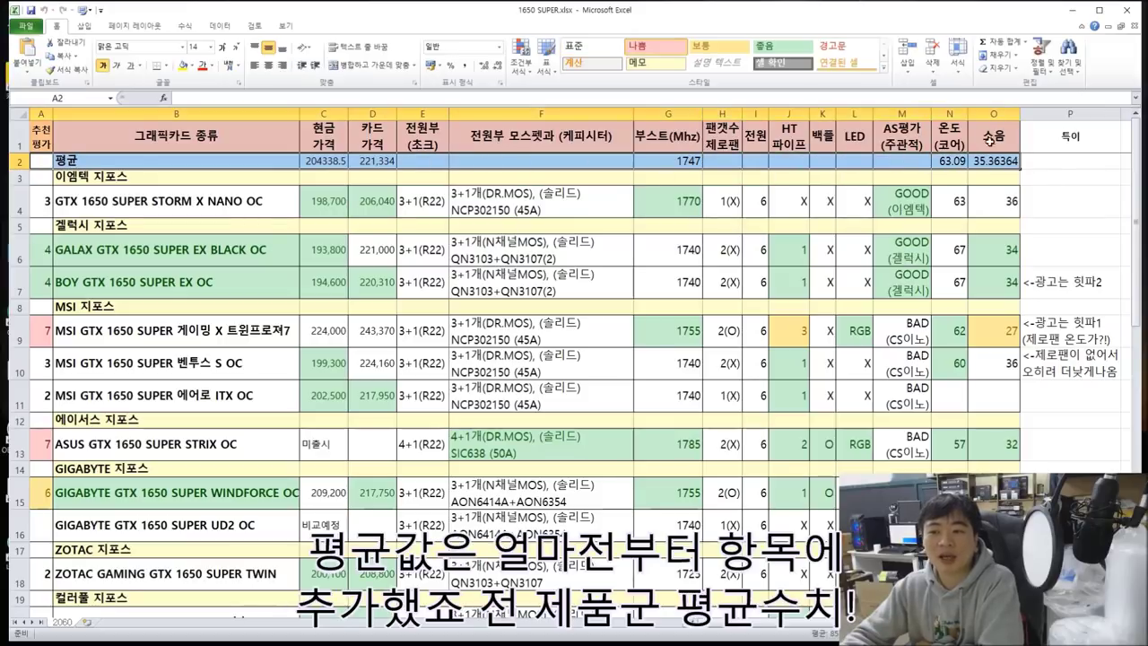
{"action": "left_click", "coordinate": [1009, 162]}
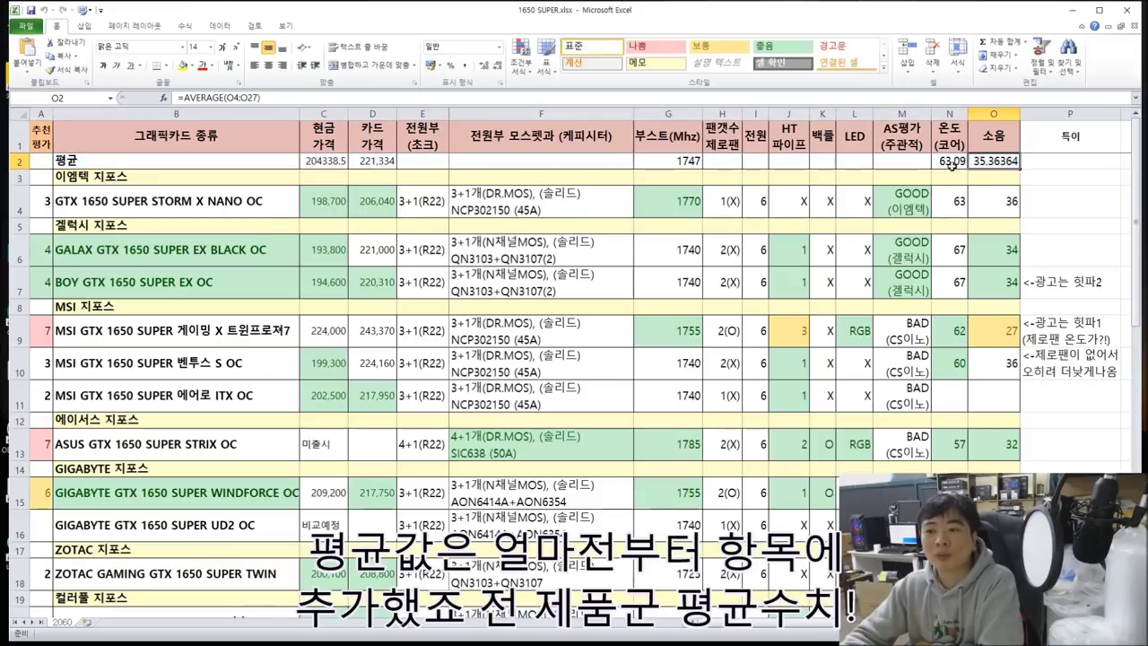
{"action": "left_click", "coordinate": [949, 162]}
{"action": "left_click", "coordinate": [677, 160]}
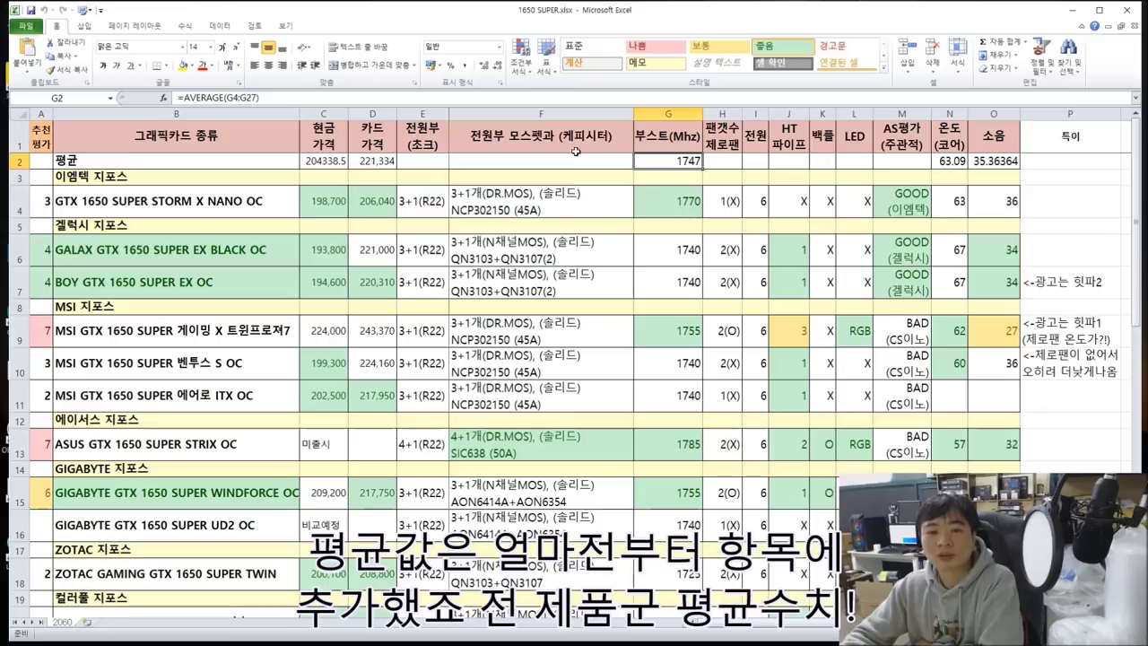
{"action": "left_click", "coordinate": [382, 163]}
{"action": "left_click", "coordinate": [321, 164]}
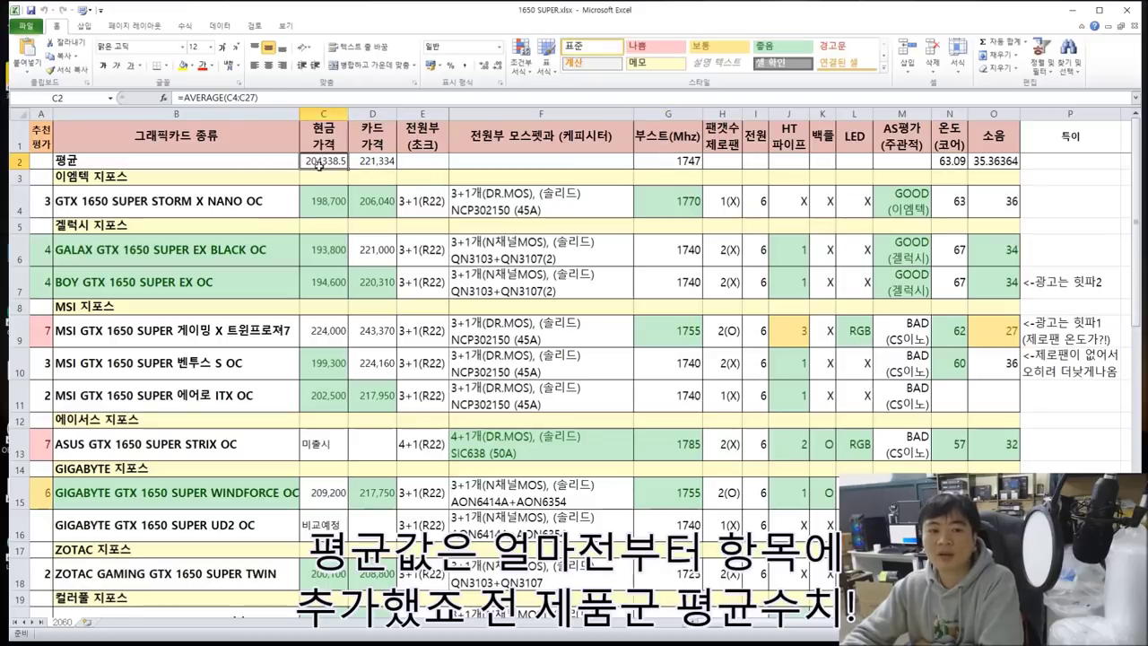
{"action": "left_click_drag", "start_coordinate": [39, 157], "coordinate": [994, 159]}
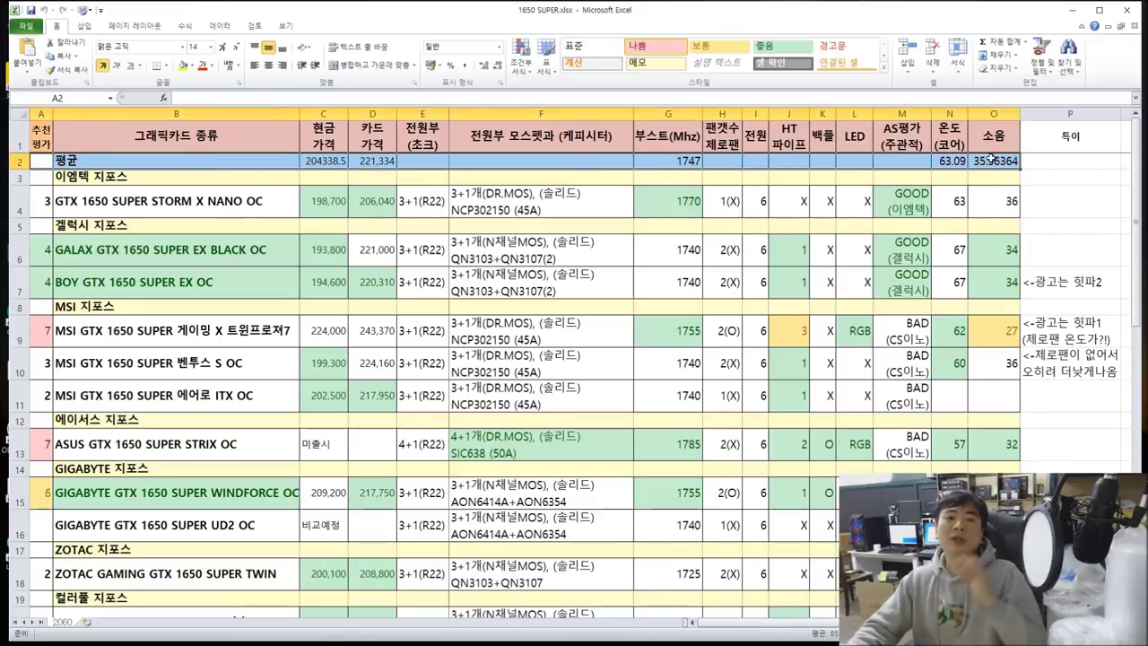
{"action": "left_click", "coordinate": [1041, 161]}
- Explain the scoring by highlighting the boost average, the STORM X NANO OC specifications and the 추천평가 column
{"action": "left_click", "coordinate": [668, 159]}
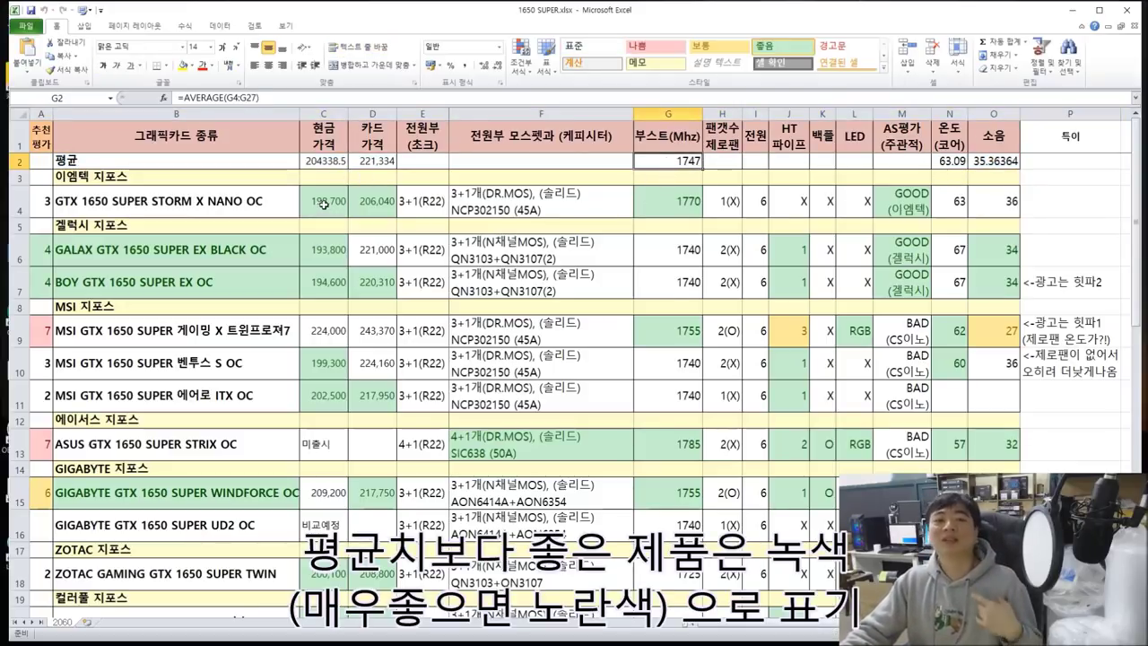
{"action": "left_click_drag", "start_coordinate": [310, 207], "coordinate": [977, 203]}
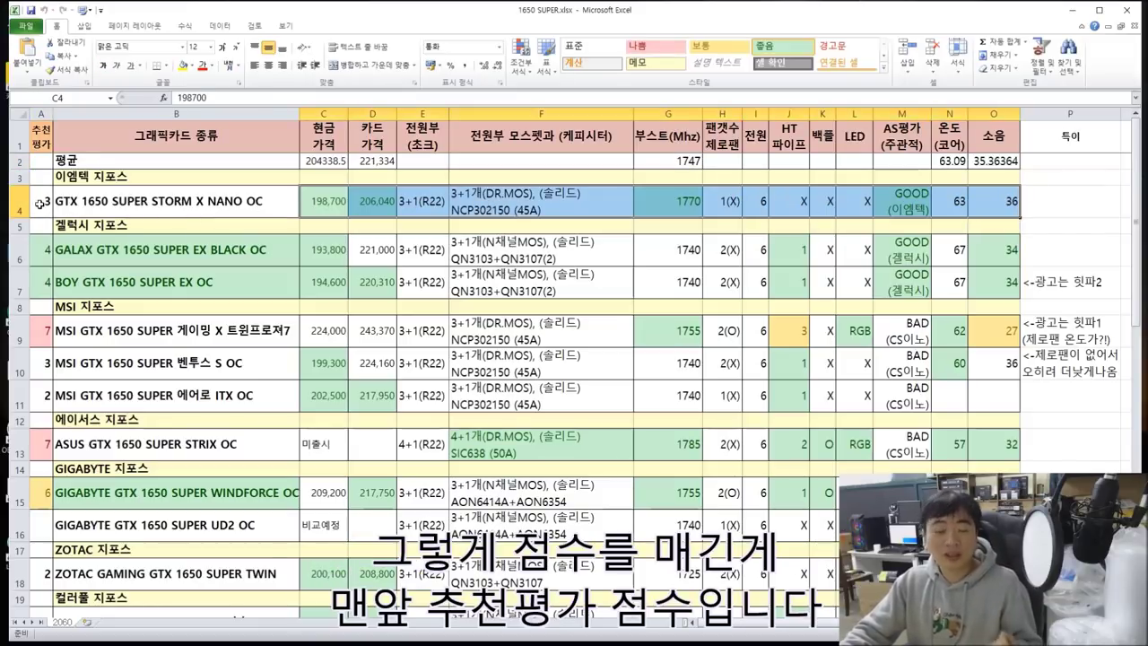
{"action": "left_click_drag", "start_coordinate": [43, 144], "coordinate": [34, 585]}
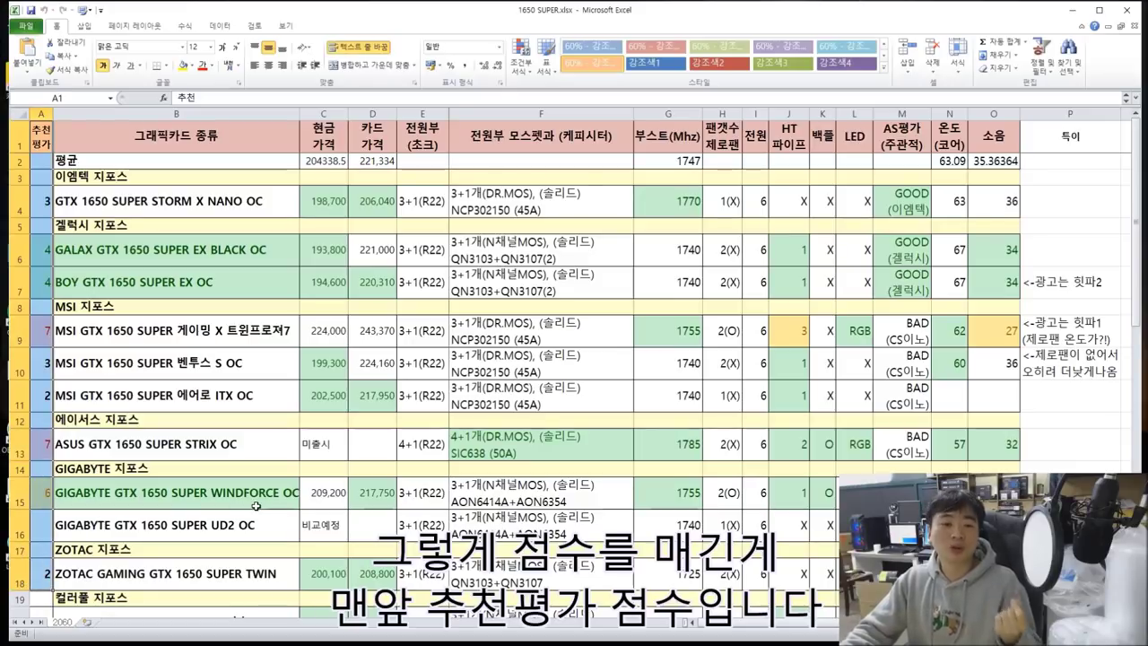
{"action": "left_click", "coordinate": [741, 277]}
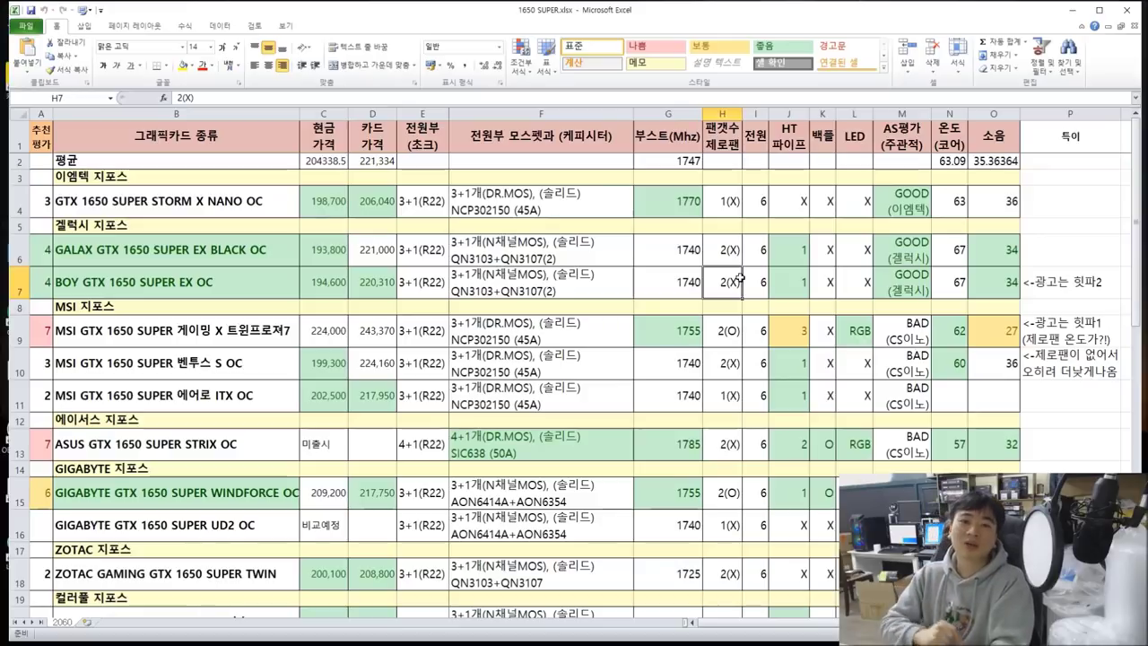
- Highlight the score and name of GTX 1650 SUPER STORM X NANO OC, then examine its cash and card prices
{"action": "left_click", "coordinate": [60, 206]}
{"action": "left_click_drag", "start_coordinate": [43, 201], "coordinate": [167, 199]}
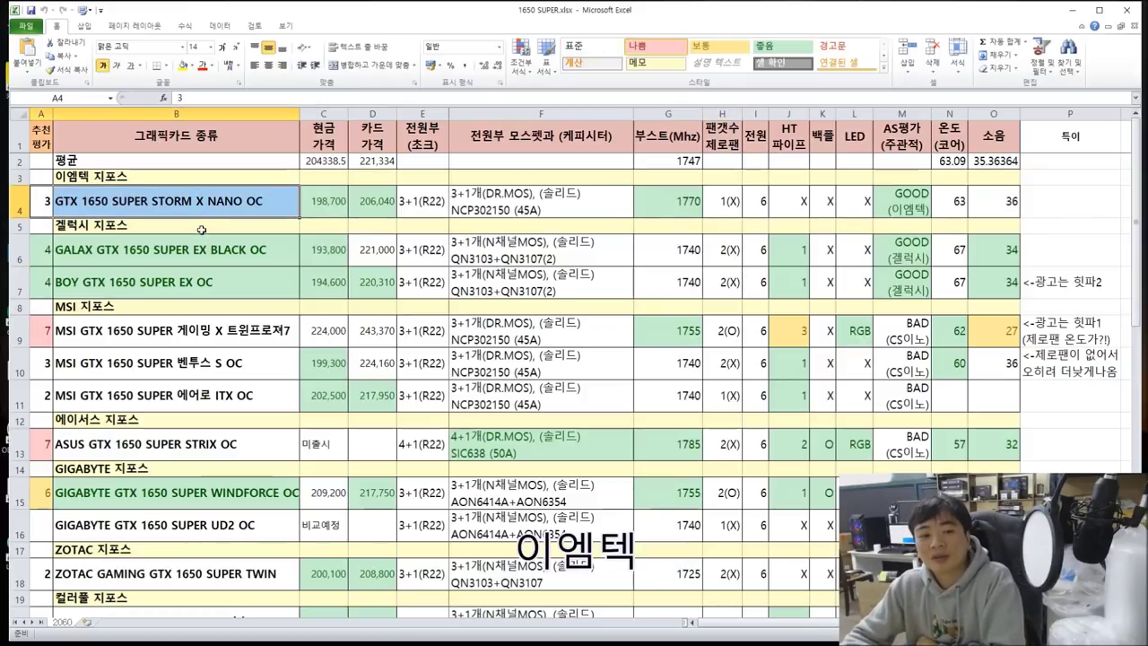
{"action": "left_click", "coordinate": [334, 210]}
{"action": "left_click", "coordinate": [385, 214]}
{"action": "left_click", "coordinate": [323, 214]}
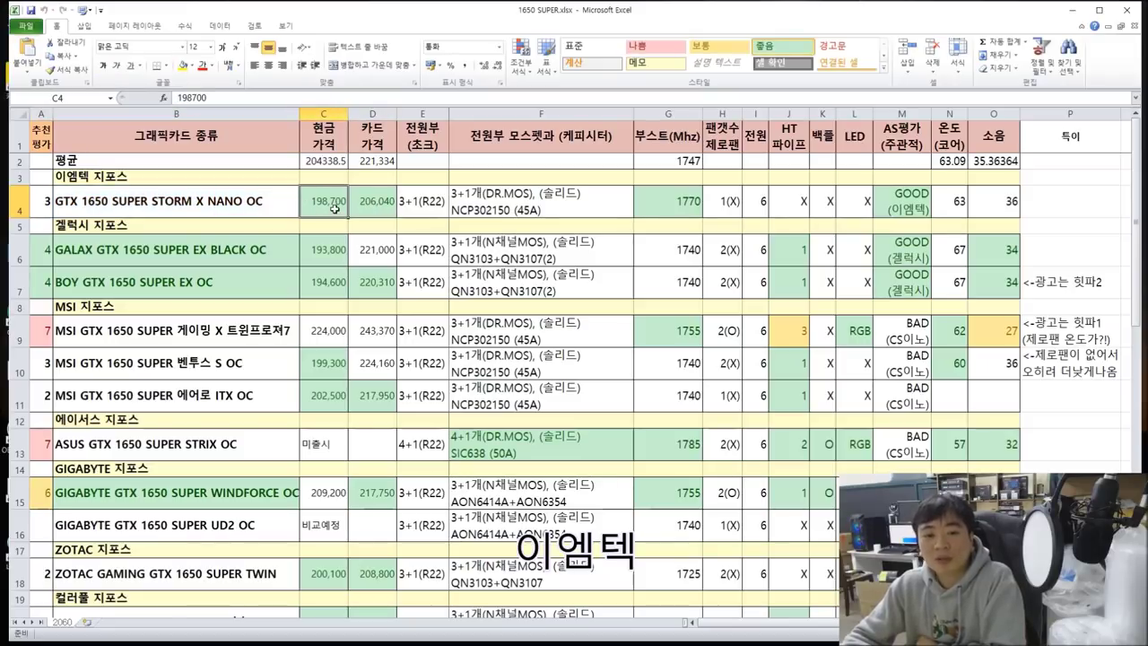
- Compare the STORM X NANO OC's cash and card prices with the corresponding averages in the 평균 row
{"action": "left_click", "coordinate": [324, 164]}
{"action": "left_click", "coordinate": [372, 162]}
{"action": "left_click", "coordinate": [371, 203]}
{"action": "left_click", "coordinate": [323, 202]}
{"action": "left_click", "coordinate": [370, 203]}
{"action": "left_click", "coordinate": [372, 161]}
{"action": "left_click", "coordinate": [323, 202]}
{"action": "left_click", "coordinate": [324, 163]}
{"action": "left_click", "coordinate": [323, 202]}
{"action": "left_click", "coordinate": [325, 163]}
{"action": "left_click", "coordinate": [323, 202]}
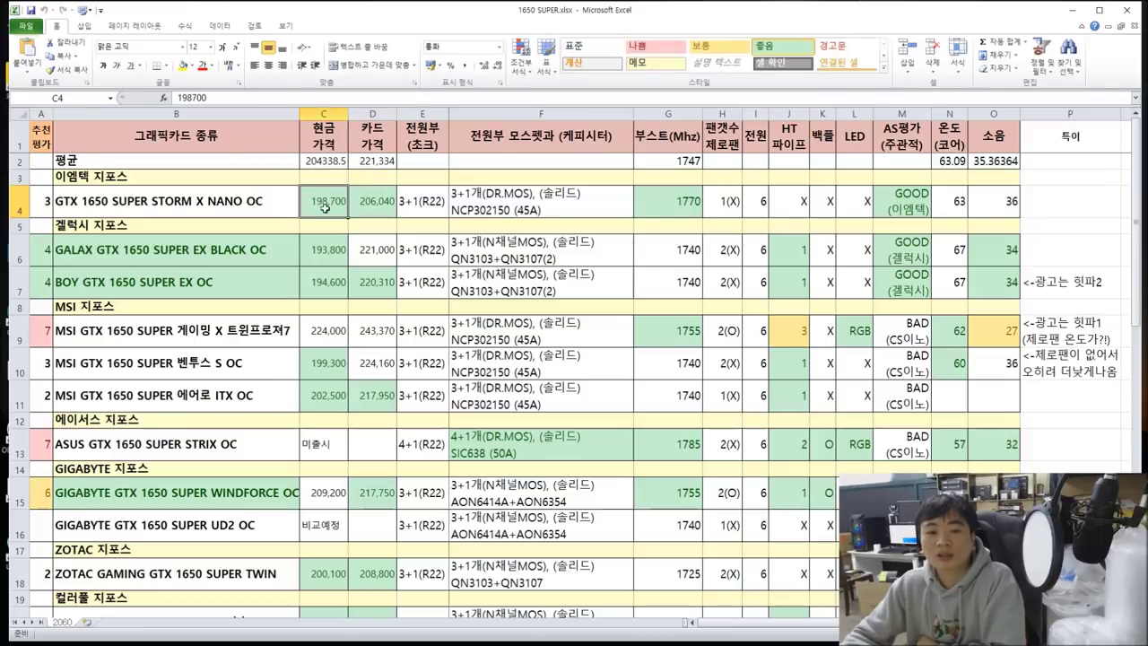
- Highlight the full STORM X NANO OC row, then its power-stage MOSFET and capacitor details
{"action": "left_click_drag", "start_coordinate": [38, 201], "coordinate": [438, 202]}
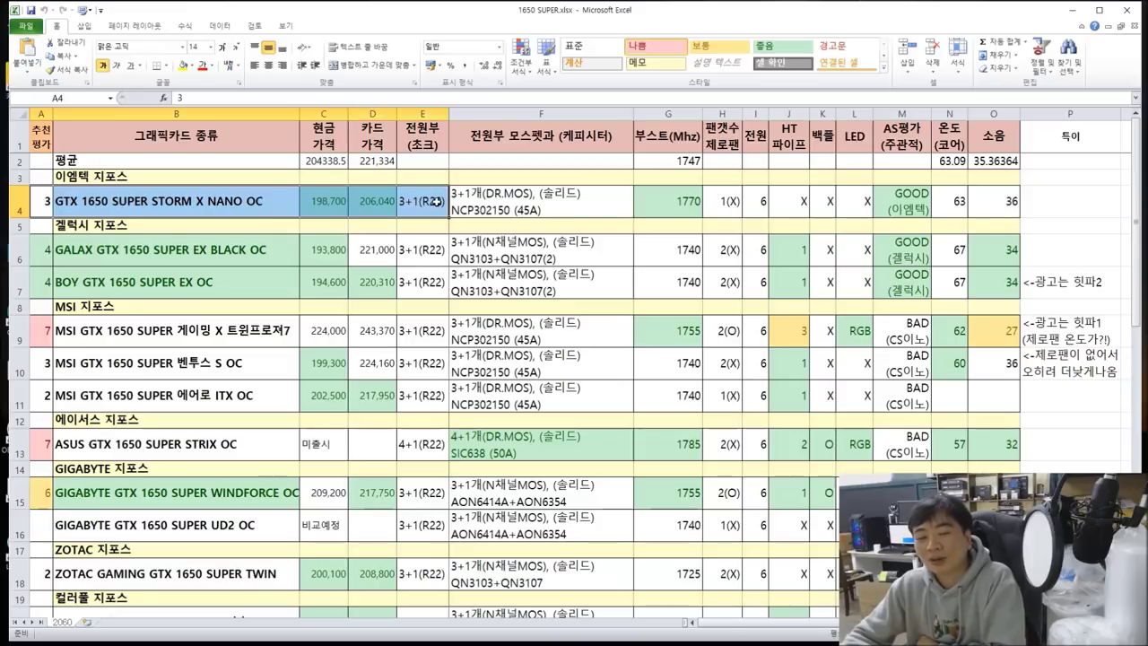
{"action": "left_click_drag", "start_coordinate": [44, 205], "coordinate": [987, 203]}
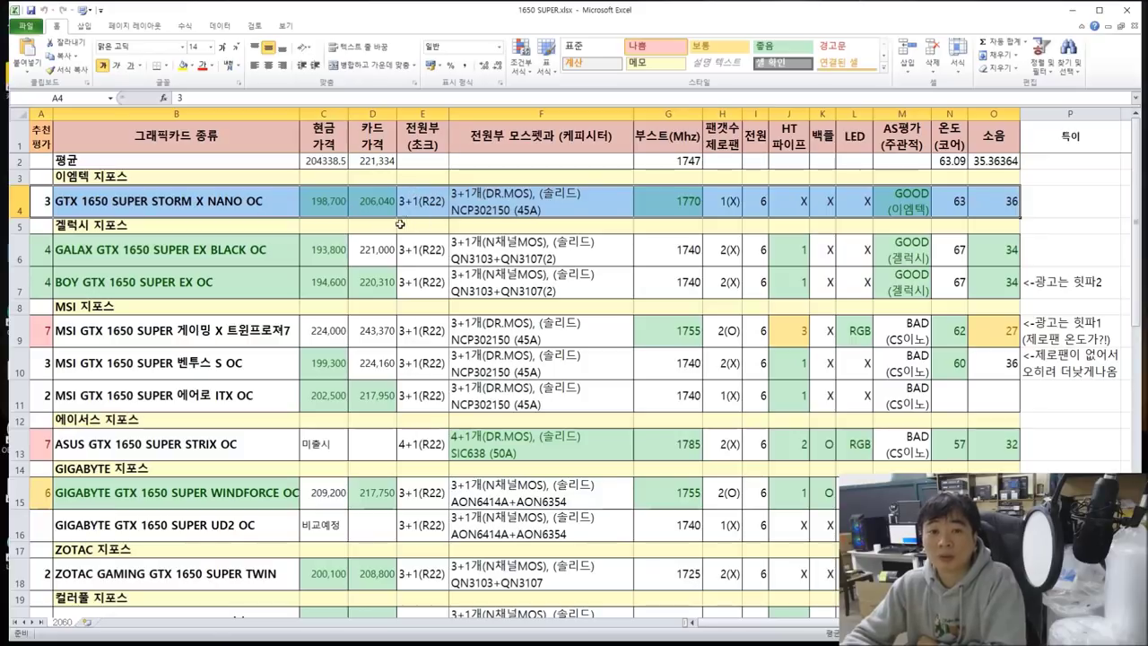
{"action": "left_click", "coordinate": [502, 212]}
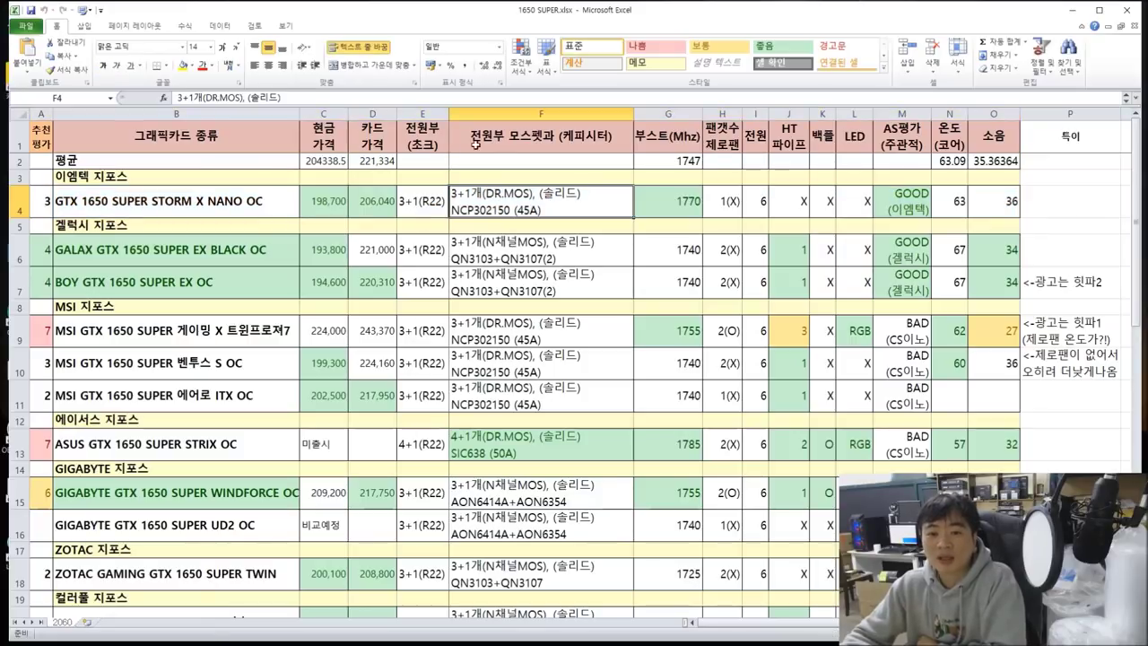
{"action": "double_click", "coordinate": [520, 208]}
{"action": "left_click_drag", "start_coordinate": [570, 208], "coordinate": [420, 188]}
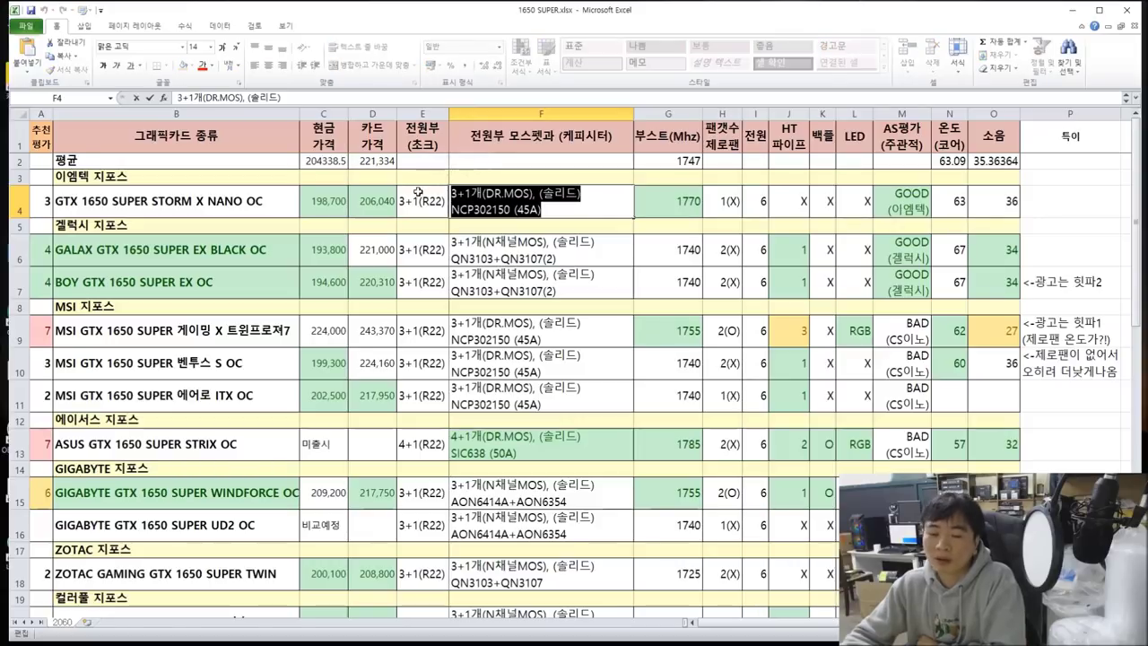
- Examine the STORM X NANO OC's choke configuration alongside its MOSFET entry without changing the cells
{"action": "left_click", "coordinate": [416, 213]}
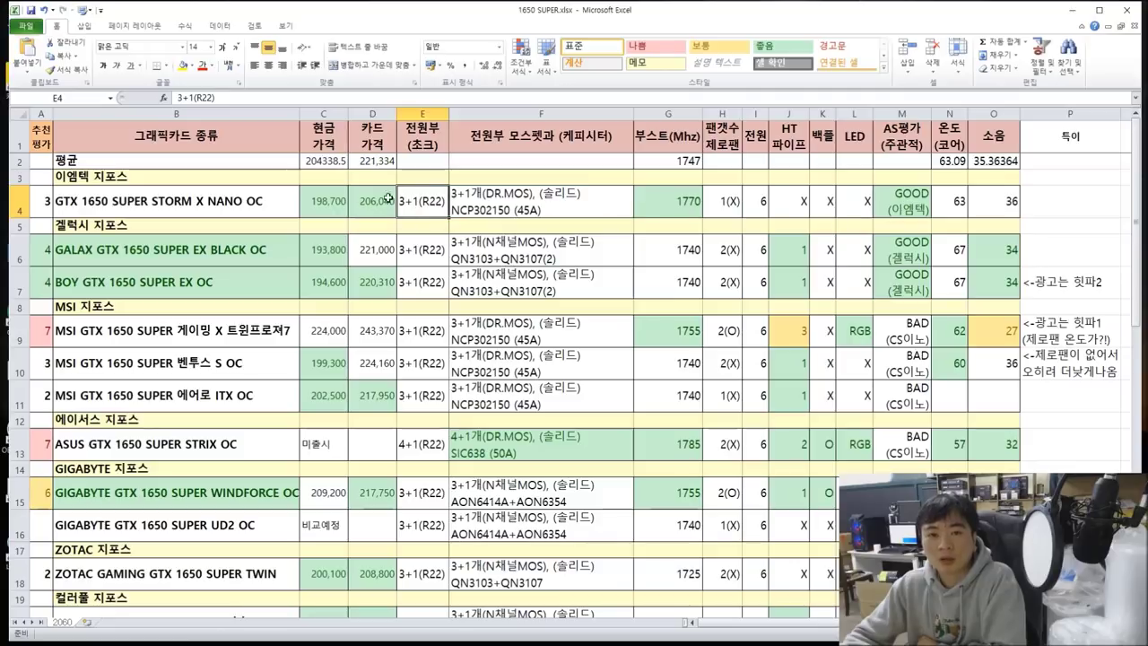
{"action": "double_click", "coordinate": [407, 203]}
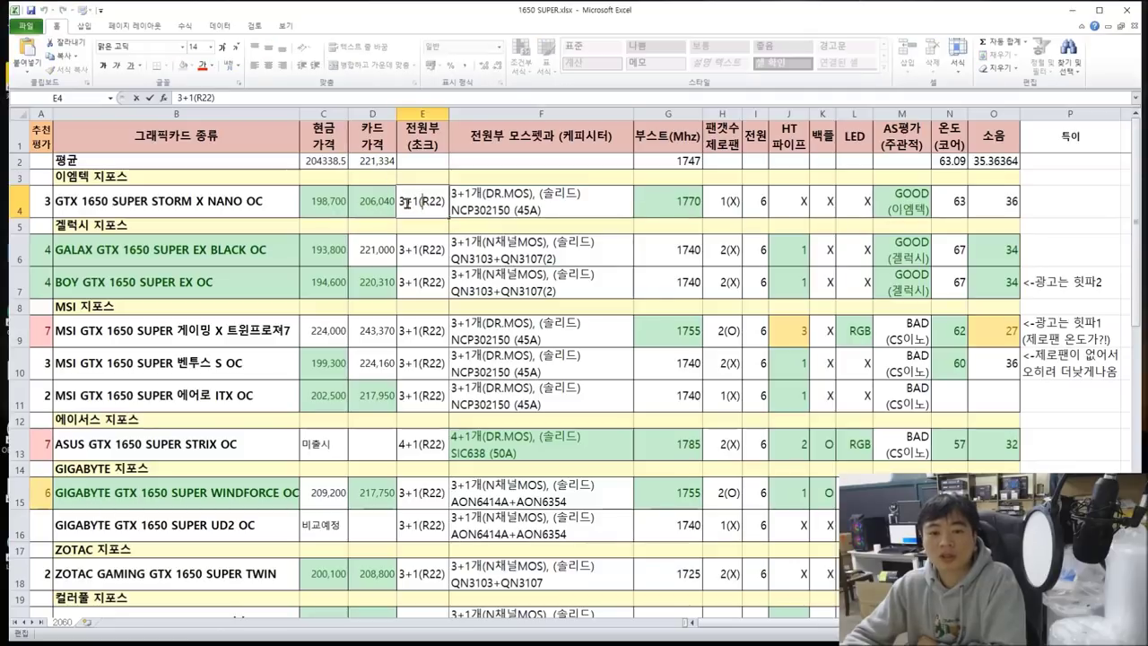
{"action": "left_click", "coordinate": [598, 205]}
- Examine the STORM X NANO OC's boost clock, fan count, power connector and heat pipe entries in turn
{"action": "left_click", "coordinate": [671, 205]}
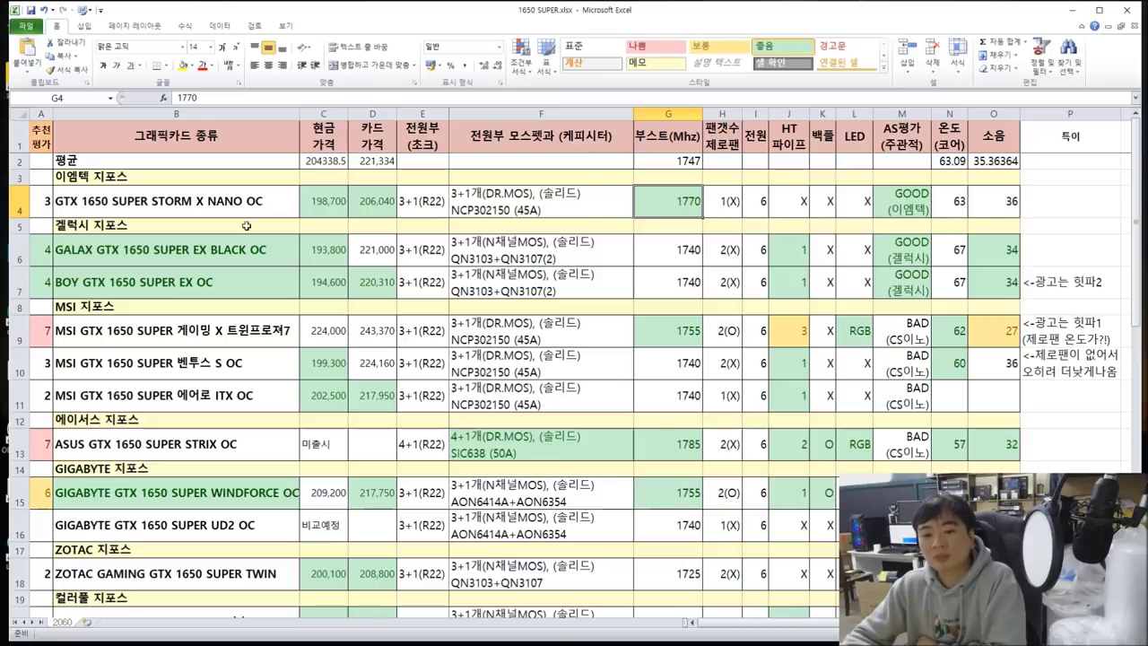
{"action": "double_click", "coordinate": [695, 203]}
{"action": "double_click", "coordinate": [695, 202]}
{"action": "left_click", "coordinate": [735, 210]}
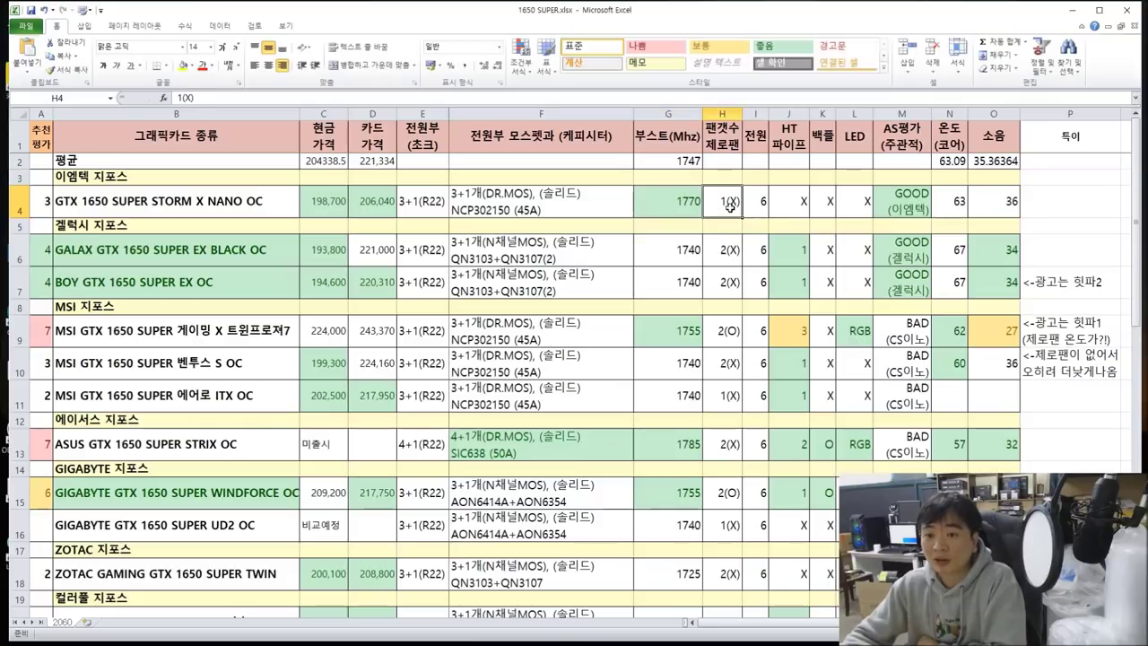
{"action": "left_click", "coordinate": [768, 206]}
{"action": "left_click", "coordinate": [790, 204]}
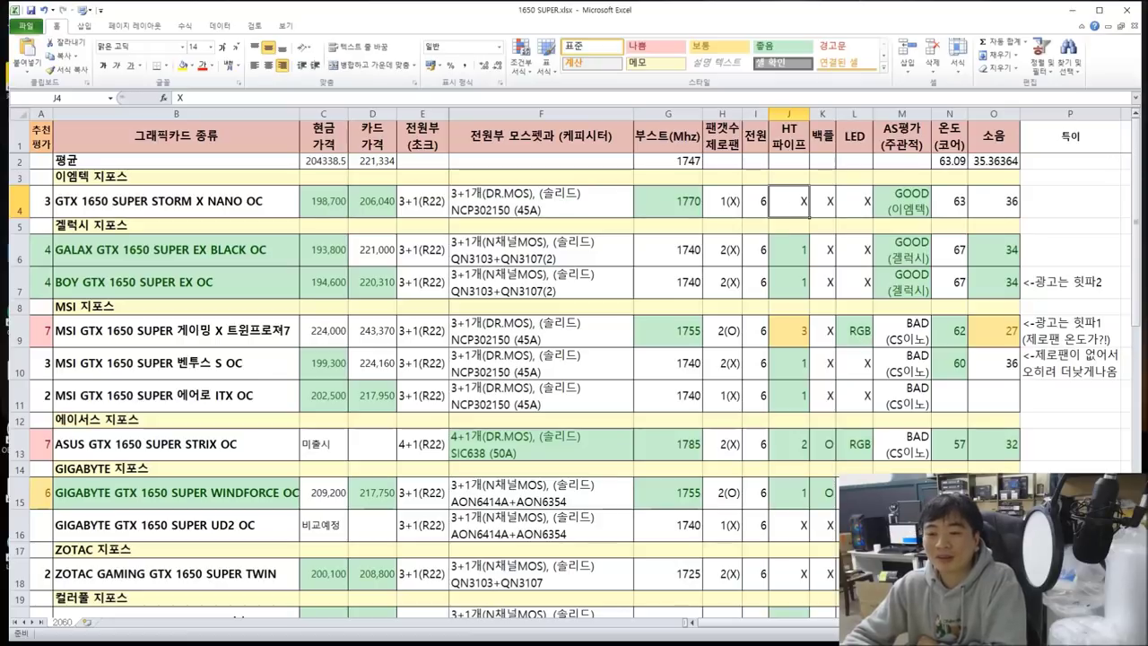
- Examine the STORM X NANO OC's heat pipe, backplate, LED and after-sales service rating entries in turn
{"action": "left_click", "coordinate": [755, 206]}
{"action": "left_click", "coordinate": [781, 203]}
{"action": "left_click", "coordinate": [833, 207]}
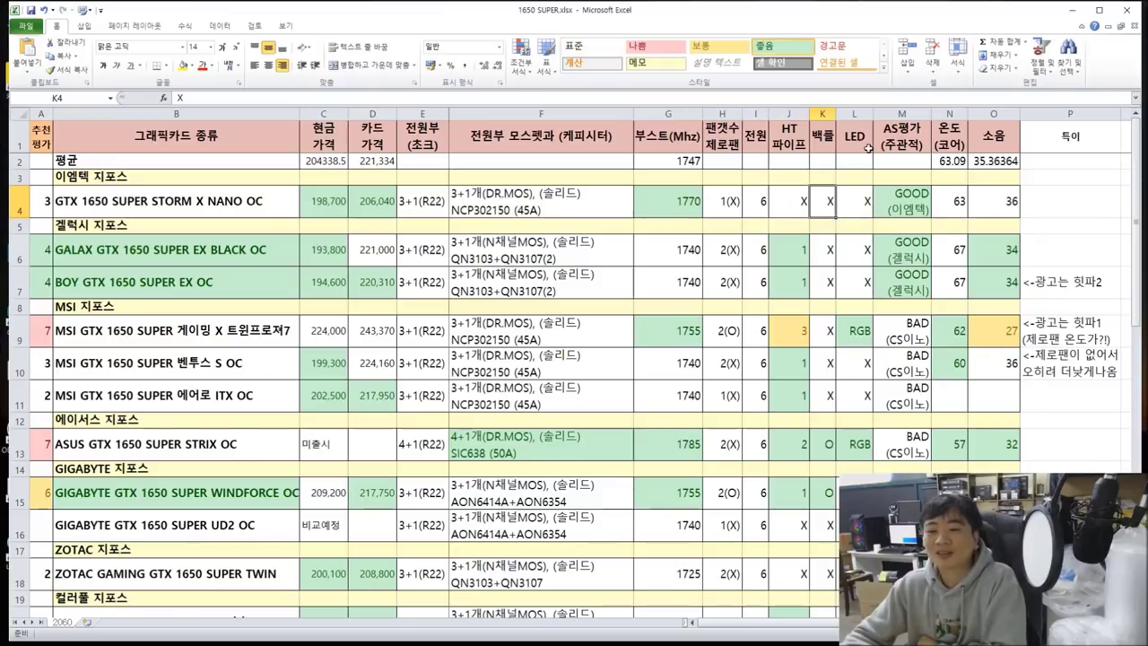
{"action": "left_click", "coordinate": [852, 208]}
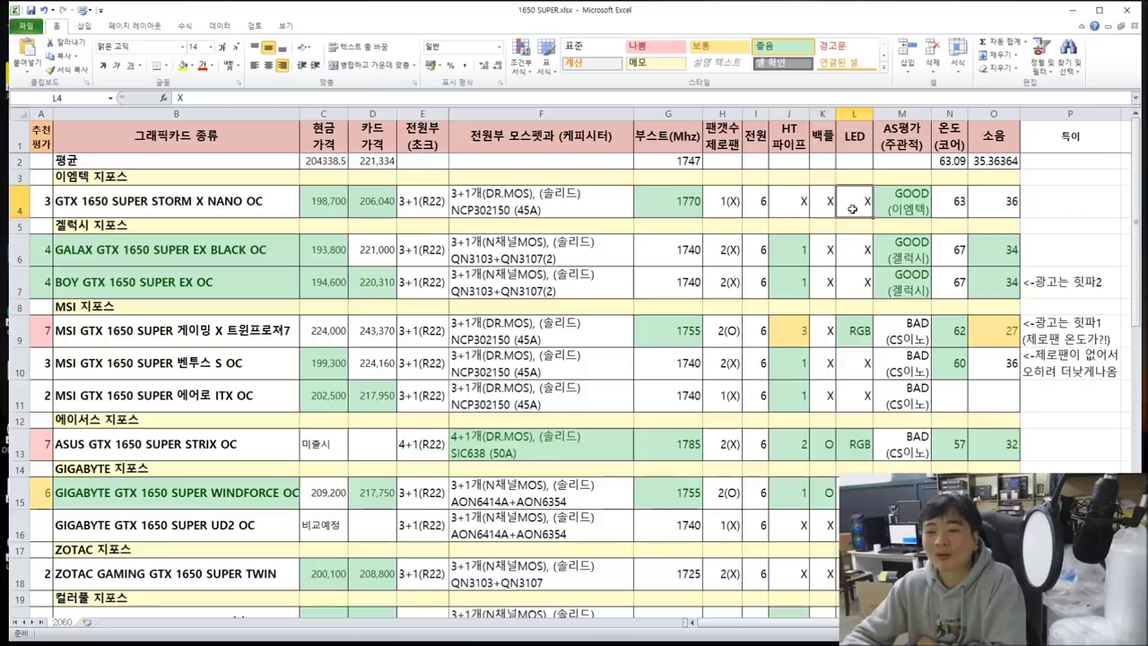
{"action": "left_click", "coordinate": [912, 212]}
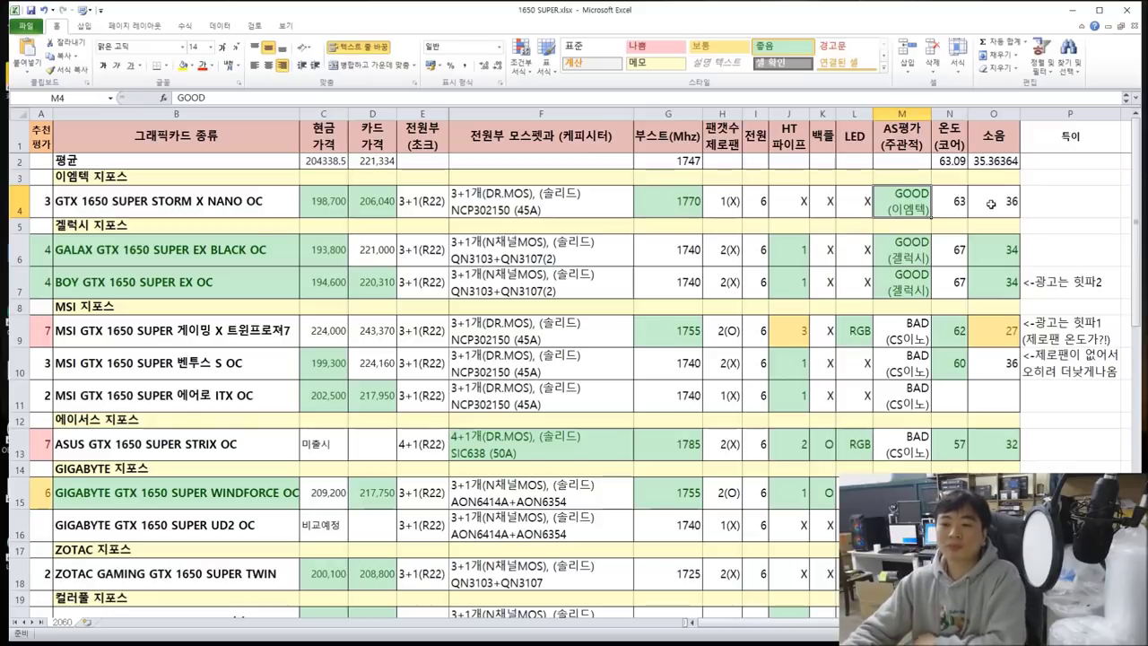
- Switch to Paint beside the spreadsheet's temperature columns and sketch a short single-fan graphics card with a black arrow pointing at it
{"action": "key", "text": "alt+Tab"}
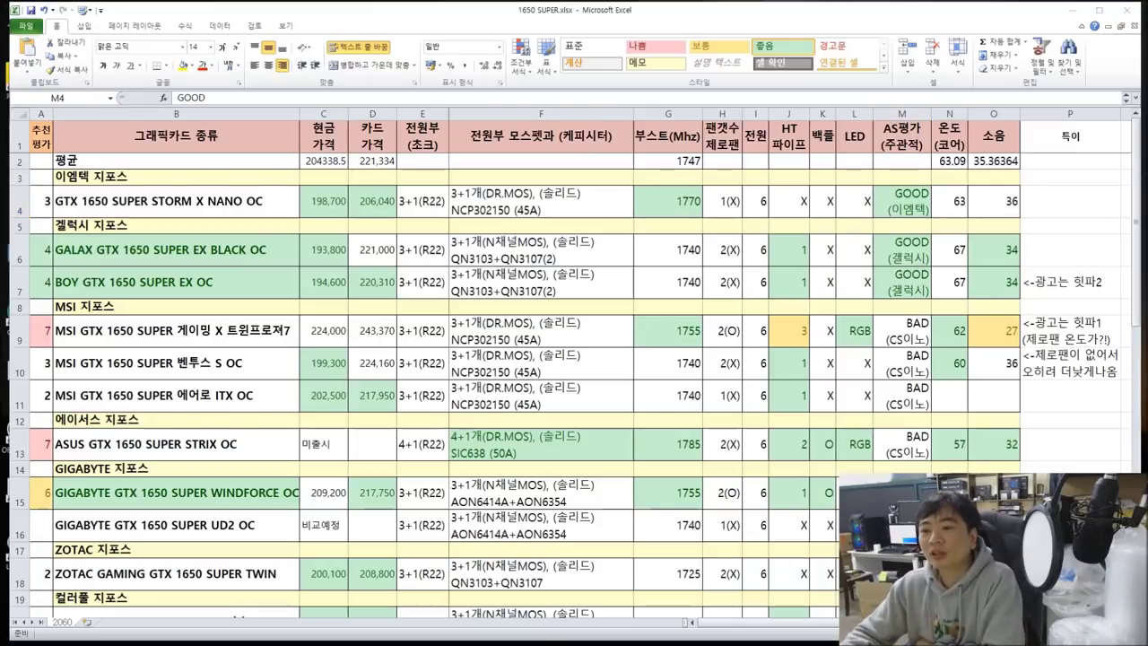
{"action": "mouse_move", "coordinate": [464, 118]}
{"action": "left_mouse_down"}
{"action": "mouse_move", "coordinate": [727, 418]}
{"action": "mouse_move", "coordinate": [783, 453]}
{"action": "mouse_move", "coordinate": [770, 439]}
{"action": "left_mouse_up"}
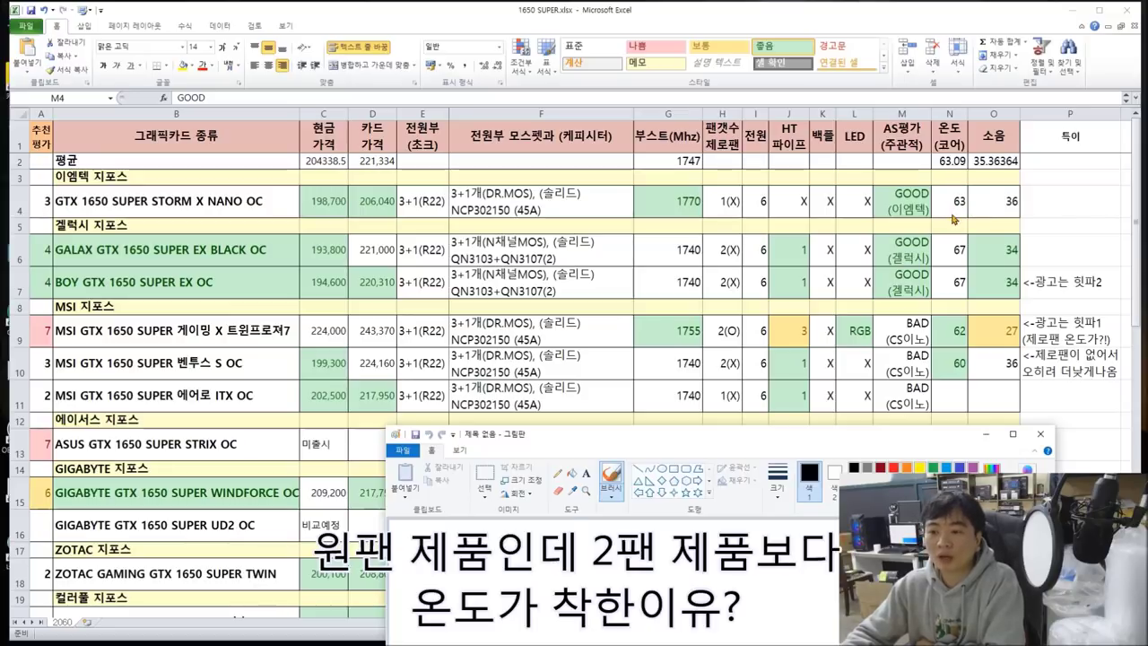
{"action": "mouse_move", "coordinate": [875, 438]}
{"action": "left_mouse_down"}
{"action": "mouse_move", "coordinate": [824, 424]}
{"action": "mouse_move", "coordinate": [521, 76]}
{"action": "mouse_move", "coordinate": [601, 105]}
{"action": "left_mouse_up"}
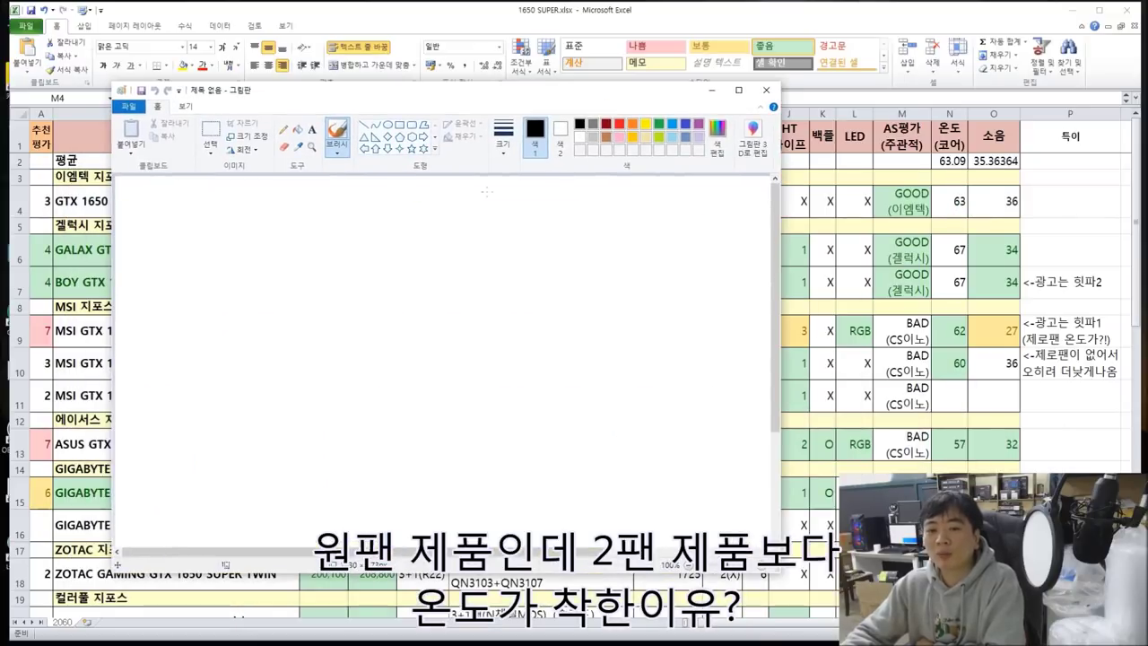
{"action": "mouse_move", "coordinate": [269, 270]}
{"action": "left_mouse_down"}
{"action": "mouse_move", "coordinate": [292, 327]}
{"action": "mouse_move", "coordinate": [336, 239]}
{"action": "mouse_move", "coordinate": [381, 305]}
{"action": "left_mouse_up"}
{"action": "left_click_drag", "start_coordinate": [300, 333], "coordinate": [381, 306]}
{"action": "mouse_move", "coordinate": [268, 270]}
{"action": "left_mouse_down"}
{"action": "mouse_move", "coordinate": [256, 265]}
{"action": "mouse_move", "coordinate": [288, 334]}
{"action": "mouse_move", "coordinate": [359, 316]}
{"action": "left_mouse_up"}
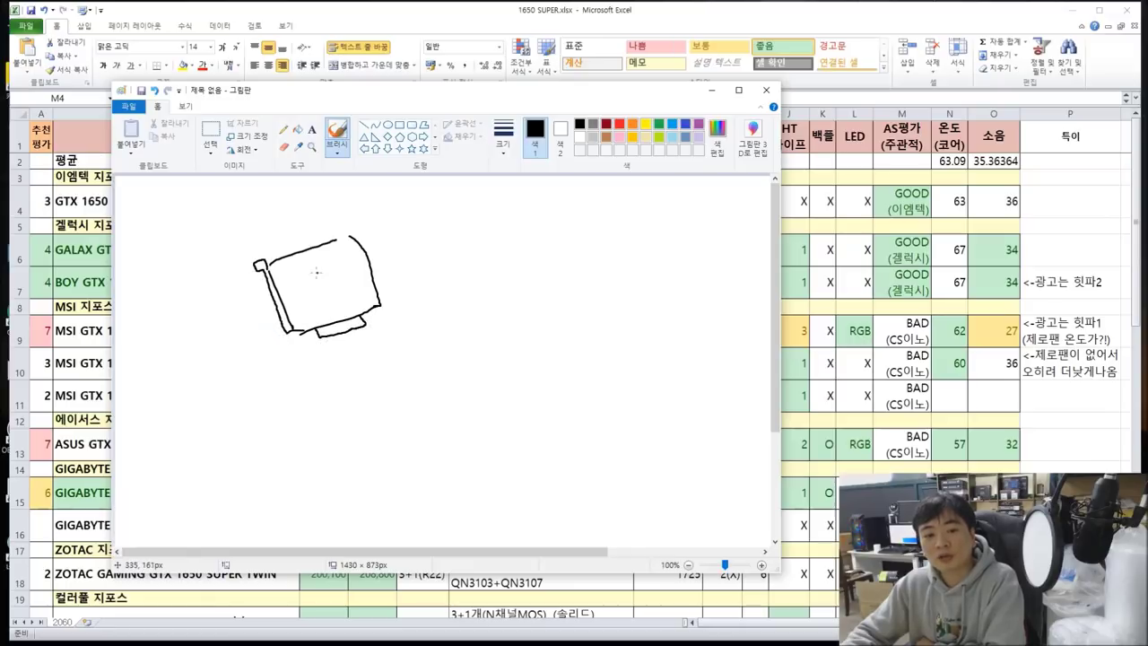
{"action": "mouse_move", "coordinate": [316, 272]}
{"action": "left_mouse_down"}
{"action": "mouse_move", "coordinate": [336, 293]}
{"action": "mouse_move", "coordinate": [327, 269]}
{"action": "mouse_move", "coordinate": [348, 260]}
{"action": "mouse_move", "coordinate": [356, 293]}
{"action": "mouse_move", "coordinate": [321, 285]}
{"action": "mouse_move", "coordinate": [296, 296]}
{"action": "mouse_move", "coordinate": [315, 281]}
{"action": "mouse_move", "coordinate": [305, 259]}
{"action": "mouse_move", "coordinate": [291, 271]}
{"action": "mouse_move", "coordinate": [325, 320]}
{"action": "mouse_move", "coordinate": [361, 281]}
{"action": "mouse_move", "coordinate": [332, 251]}
{"action": "left_mouse_up"}
{"action": "mouse_move", "coordinate": [432, 243]}
{"action": "left_mouse_down"}
{"action": "mouse_move", "coordinate": [386, 257]}
{"action": "mouse_move", "coordinate": [404, 263]}
{"action": "left_mouse_up"}
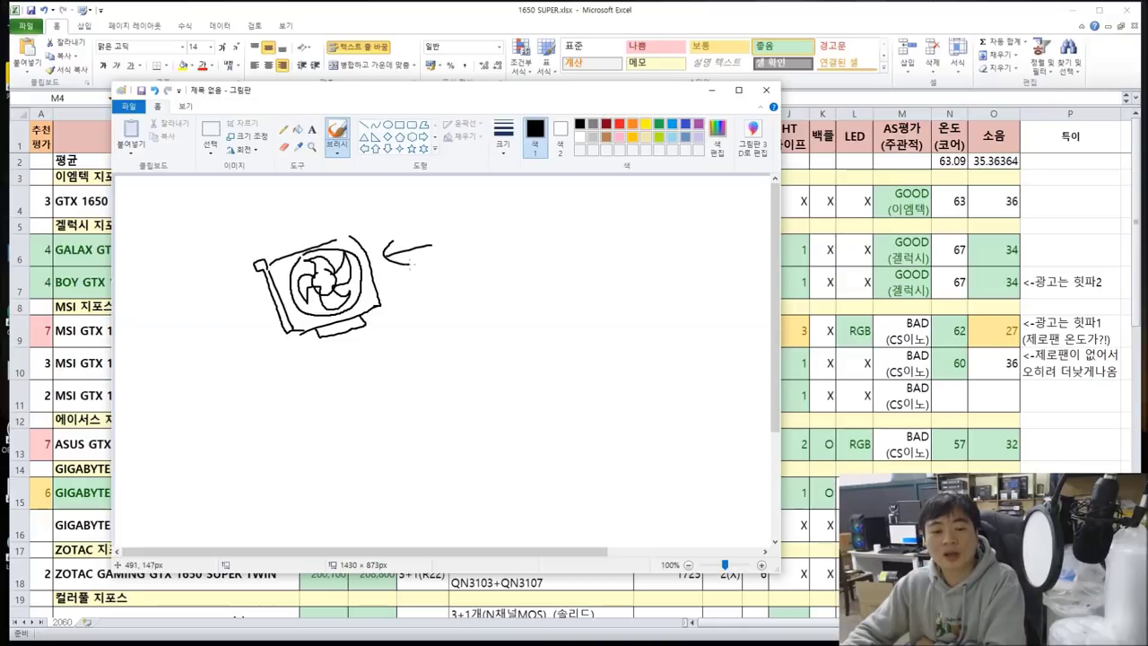
- Sketch a longer dual-fan graphics card below the single-fan one, with two fan circles and an arrow pointing at it
{"action": "mouse_move", "coordinate": [299, 391]}
{"action": "left_mouse_down"}
{"action": "mouse_move", "coordinate": [323, 452]}
{"action": "mouse_move", "coordinate": [285, 402]}
{"action": "mouse_move", "coordinate": [289, 414]}
{"action": "mouse_move", "coordinate": [322, 459]}
{"action": "left_mouse_up"}
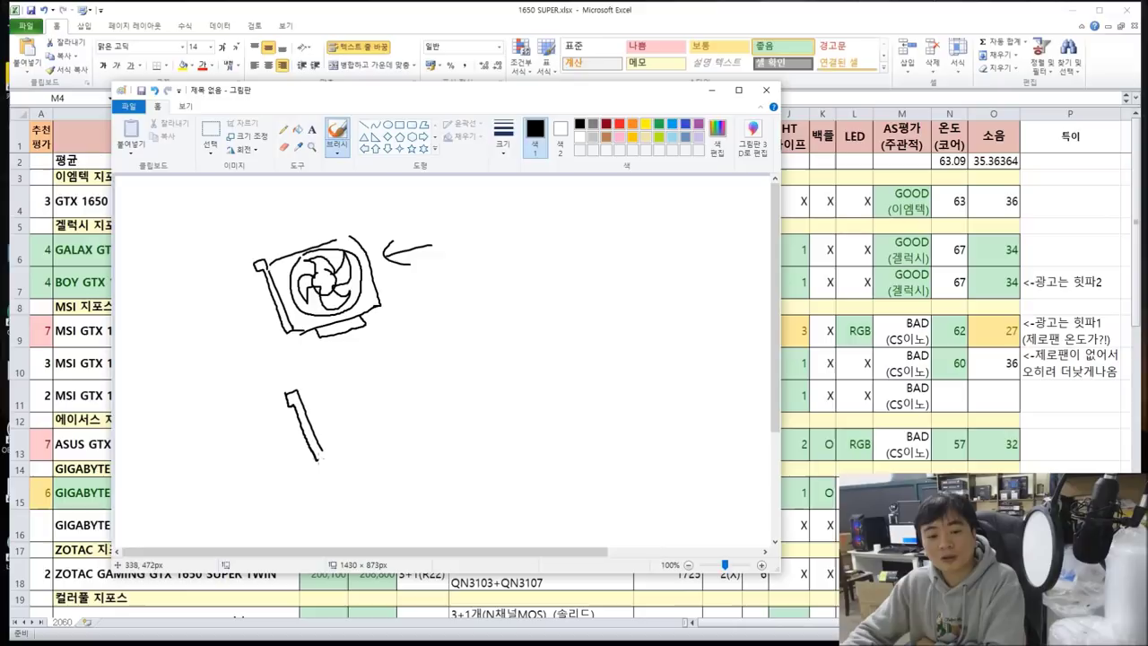
{"action": "mouse_move", "coordinate": [296, 382]}
{"action": "left_mouse_down"}
{"action": "mouse_move", "coordinate": [411, 340]}
{"action": "mouse_move", "coordinate": [465, 401]}
{"action": "mouse_move", "coordinate": [324, 460]}
{"action": "mouse_move", "coordinate": [410, 446]}
{"action": "left_mouse_up"}
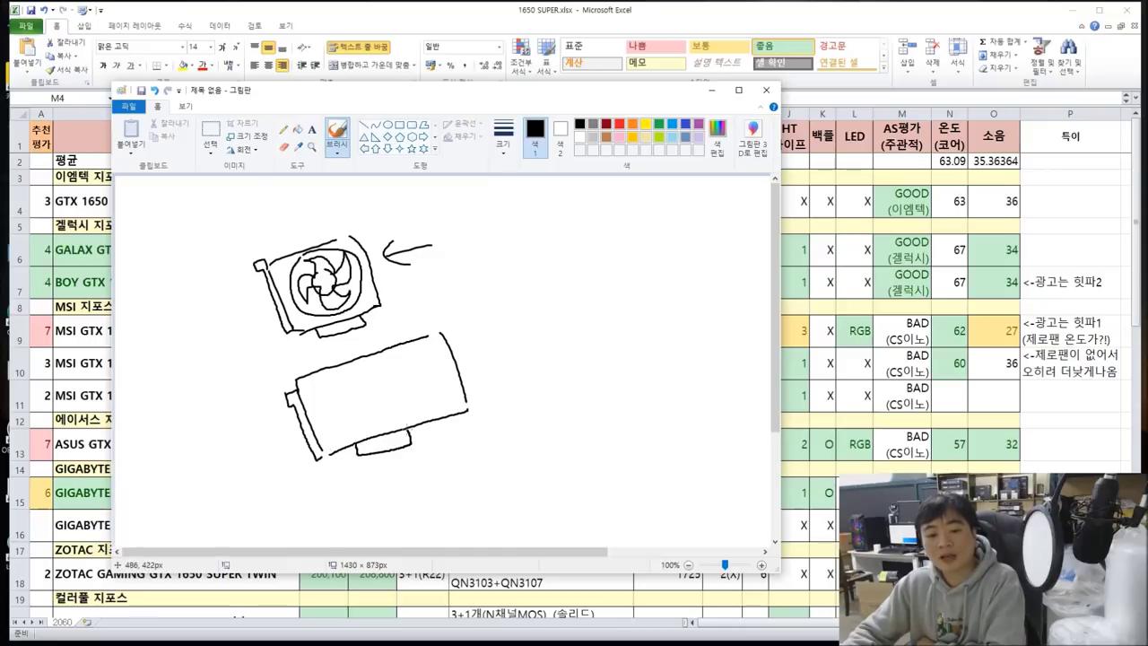
{"action": "mouse_move", "coordinate": [336, 378]}
{"action": "left_mouse_down"}
{"action": "mouse_move", "coordinate": [375, 440]}
{"action": "mouse_move", "coordinate": [352, 380]}
{"action": "left_mouse_up"}
{"action": "mouse_move", "coordinate": [420, 362]}
{"action": "left_mouse_down"}
{"action": "mouse_move", "coordinate": [404, 401]}
{"action": "mouse_move", "coordinate": [440, 365]}
{"action": "left_mouse_up"}
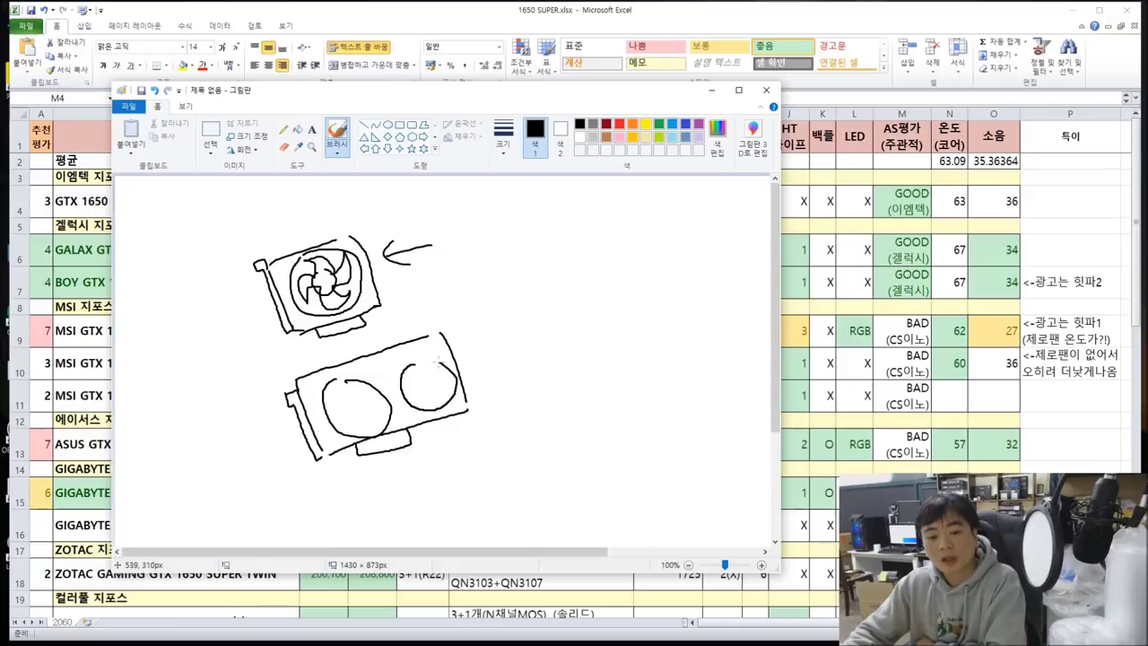
{"action": "mouse_move", "coordinate": [513, 343]}
{"action": "left_mouse_down"}
{"action": "mouse_move", "coordinate": [472, 362]}
{"action": "mouse_move", "coordinate": [493, 372]}
{"action": "left_mouse_up"}
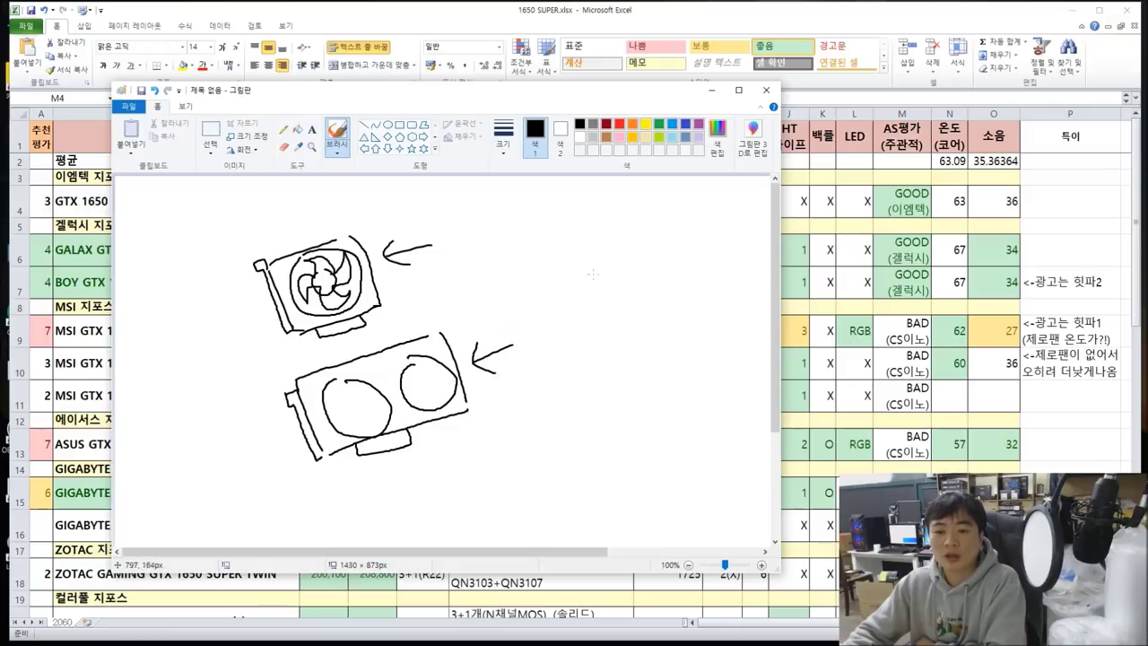
- Draw a wide rectangular heatsink beside the dual-fan card, crossed by four horizontal fin lines
{"action": "left_click_drag", "start_coordinate": [584, 373], "coordinate": [587, 446]}
{"action": "left_click_drag", "start_coordinate": [626, 372], "coordinate": [702, 370]}
{"action": "mouse_move", "coordinate": [587, 445]}
{"action": "left_mouse_down"}
{"action": "mouse_move", "coordinate": [721, 443]}
{"action": "mouse_move", "coordinate": [727, 371]}
{"action": "left_mouse_up"}
{"action": "left_click_drag", "start_coordinate": [592, 383], "coordinate": [737, 382]}
{"action": "left_click_drag", "start_coordinate": [580, 395], "coordinate": [717, 396]}
{"action": "left_click_drag", "start_coordinate": [587, 414], "coordinate": [735, 413]}
{"action": "left_click_drag", "start_coordinate": [587, 434], "coordinate": [740, 434]}
- Add three hatched red blocks across the wide heatsink and point an arrow labelled CP at the middle one
{"action": "left_click", "coordinate": [619, 123]}
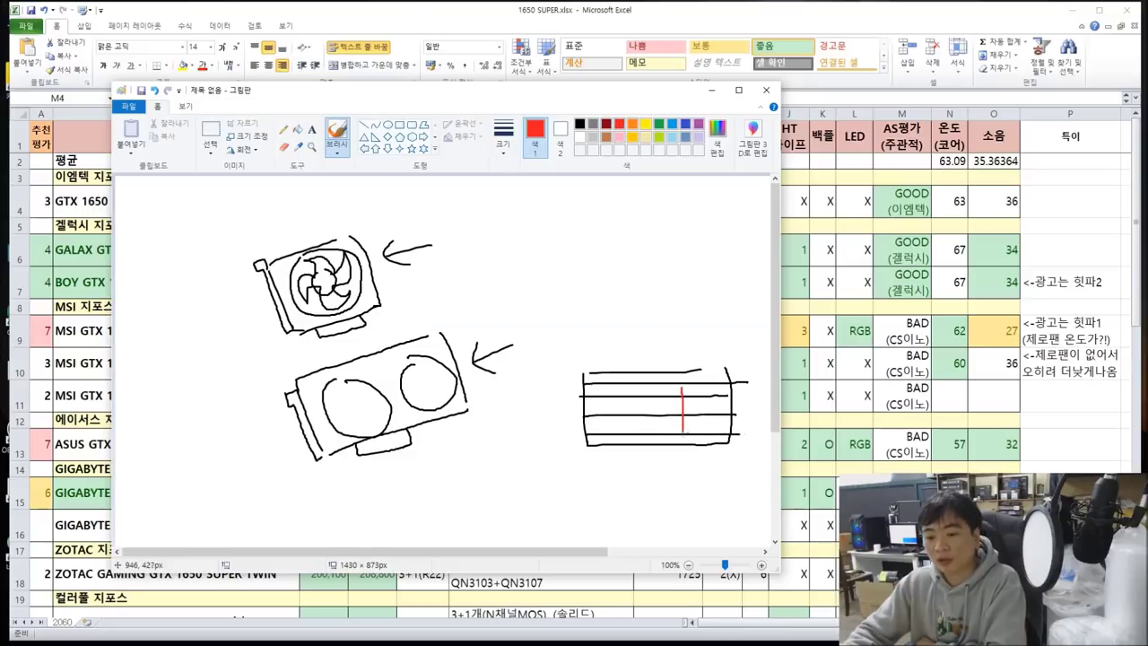
{"action": "left_click_drag", "start_coordinate": [702, 434], "coordinate": [698, 384]}
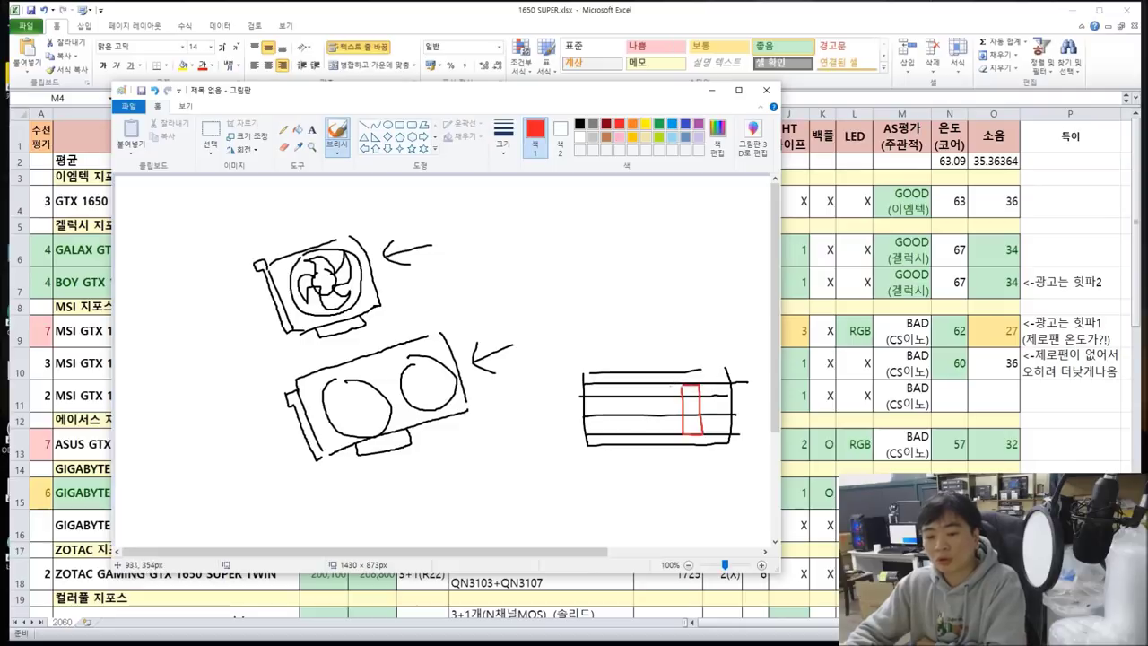
{"action": "mouse_move", "coordinate": [609, 384]}
{"action": "left_mouse_down"}
{"action": "mouse_move", "coordinate": [608, 425]}
{"action": "mouse_move", "coordinate": [610, 380]}
{"action": "mouse_move", "coordinate": [659, 420]}
{"action": "mouse_move", "coordinate": [659, 391]}
{"action": "mouse_move", "coordinate": [636, 393]}
{"action": "mouse_move", "coordinate": [700, 386]}
{"action": "left_mouse_up"}
{"action": "mouse_move", "coordinate": [681, 418]}
{"action": "left_mouse_down"}
{"action": "mouse_move", "coordinate": [697, 399]}
{"action": "mouse_move", "coordinate": [702, 418]}
{"action": "left_mouse_up"}
{"action": "left_click_drag", "start_coordinate": [610, 397], "coordinate": [619, 386]}
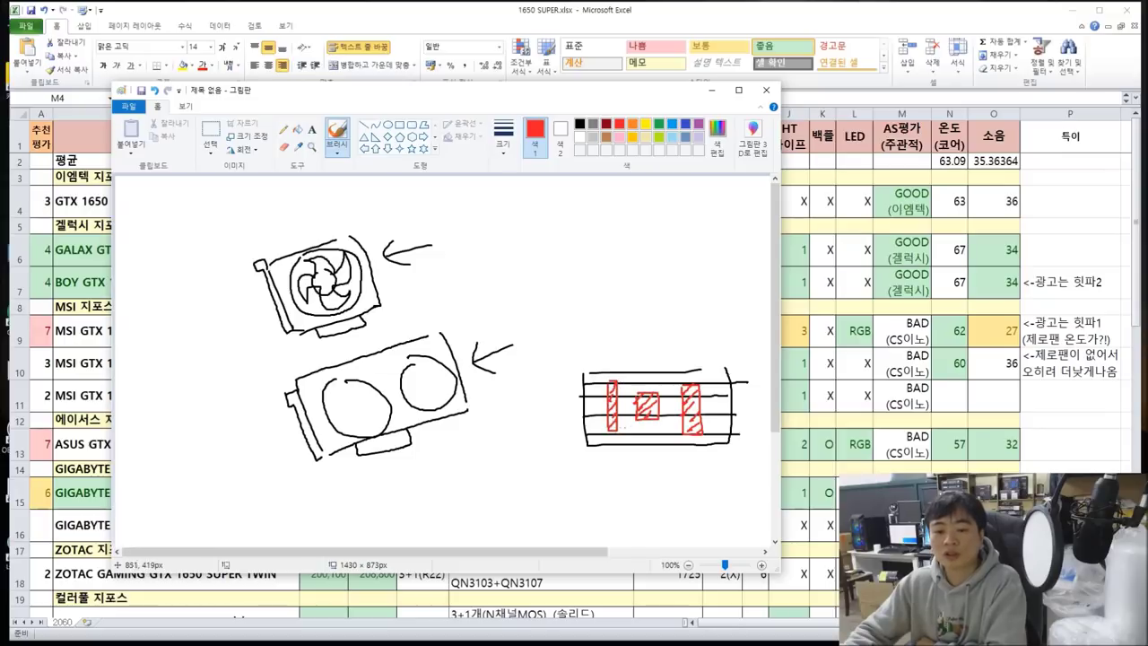
{"action": "left_click_drag", "start_coordinate": [645, 493], "coordinate": [645, 435]}
{"action": "left_click_drag", "start_coordinate": [626, 494], "coordinate": [637, 488]}
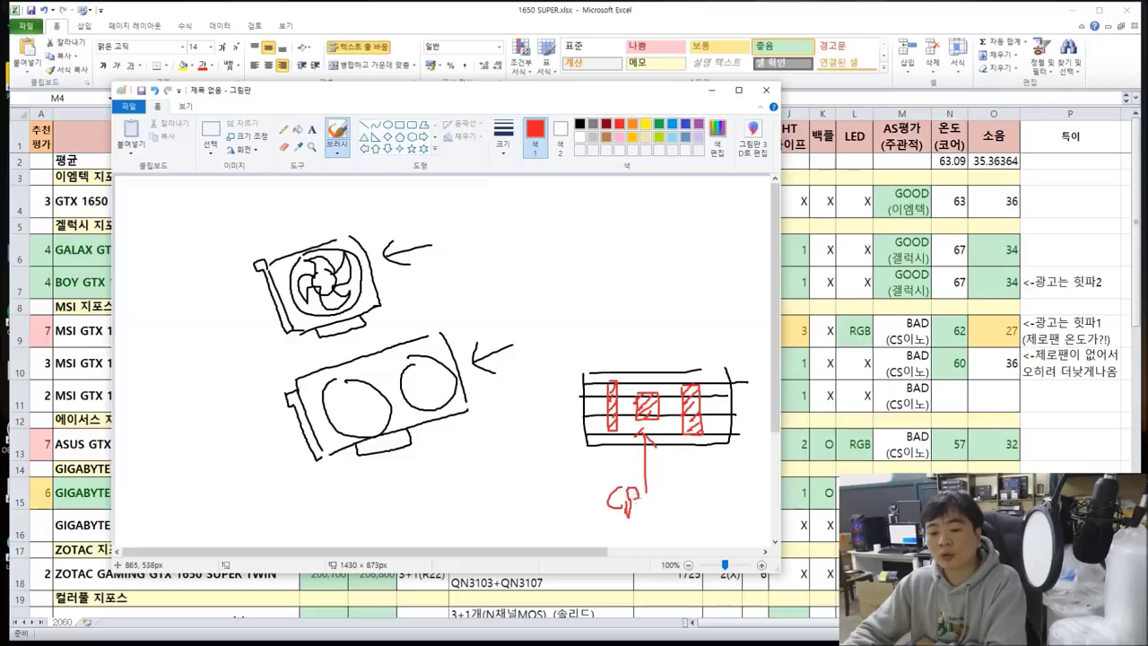
- Circle the two outer red blocks with an arrow leading out of each, and set the drawing colour back to black
{"action": "mouse_move", "coordinate": [631, 425]}
{"action": "left_mouse_down"}
{"action": "mouse_move", "coordinate": [602, 442]}
{"action": "mouse_move", "coordinate": [633, 395]}
{"action": "mouse_move", "coordinate": [700, 445]}
{"action": "mouse_move", "coordinate": [709, 375]}
{"action": "left_mouse_up"}
{"action": "mouse_move", "coordinate": [709, 438]}
{"action": "left_mouse_down"}
{"action": "mouse_move", "coordinate": [718, 486]}
{"action": "mouse_move", "coordinate": [735, 472]}
{"action": "left_mouse_up"}
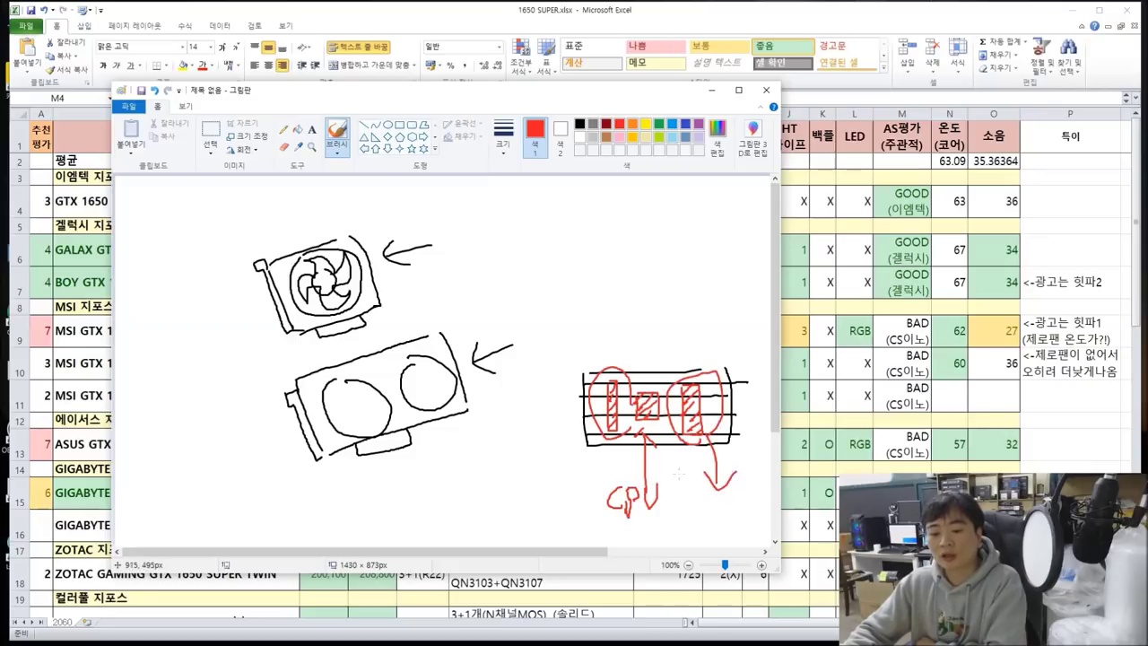
{"action": "left_click_drag", "start_coordinate": [600, 449], "coordinate": [587, 484]}
{"action": "mouse_move", "coordinate": [575, 456]}
{"action": "left_mouse_down"}
{"action": "mouse_move", "coordinate": [585, 480]}
{"action": "mouse_move", "coordinate": [618, 476]}
{"action": "left_mouse_up"}
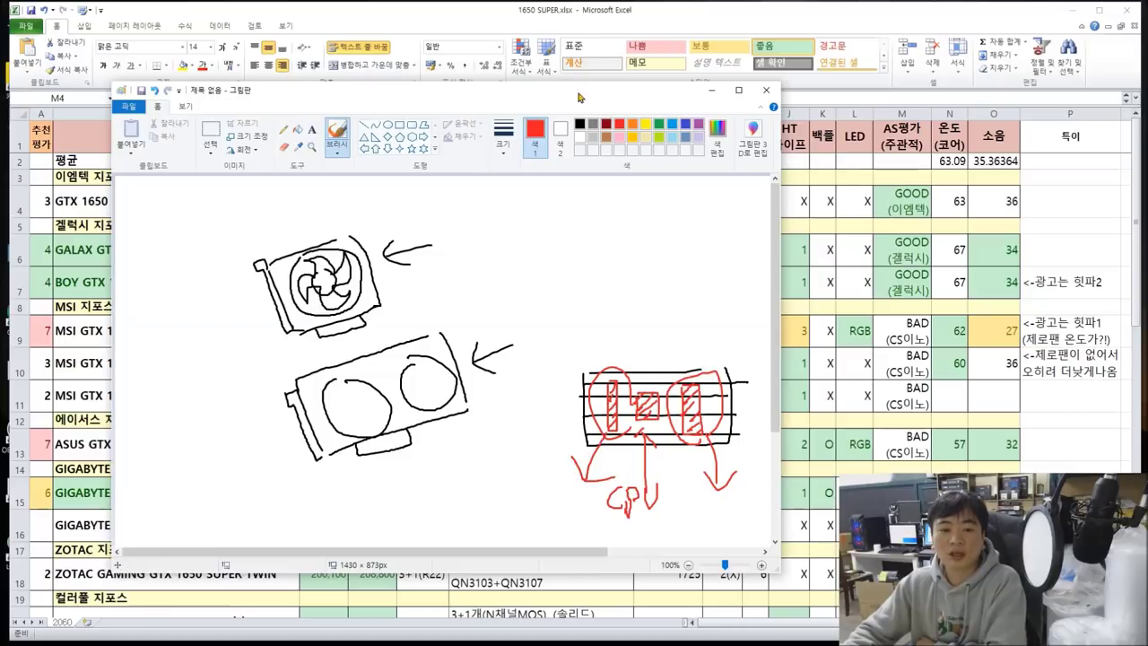
{"action": "left_click", "coordinate": [579, 124]}
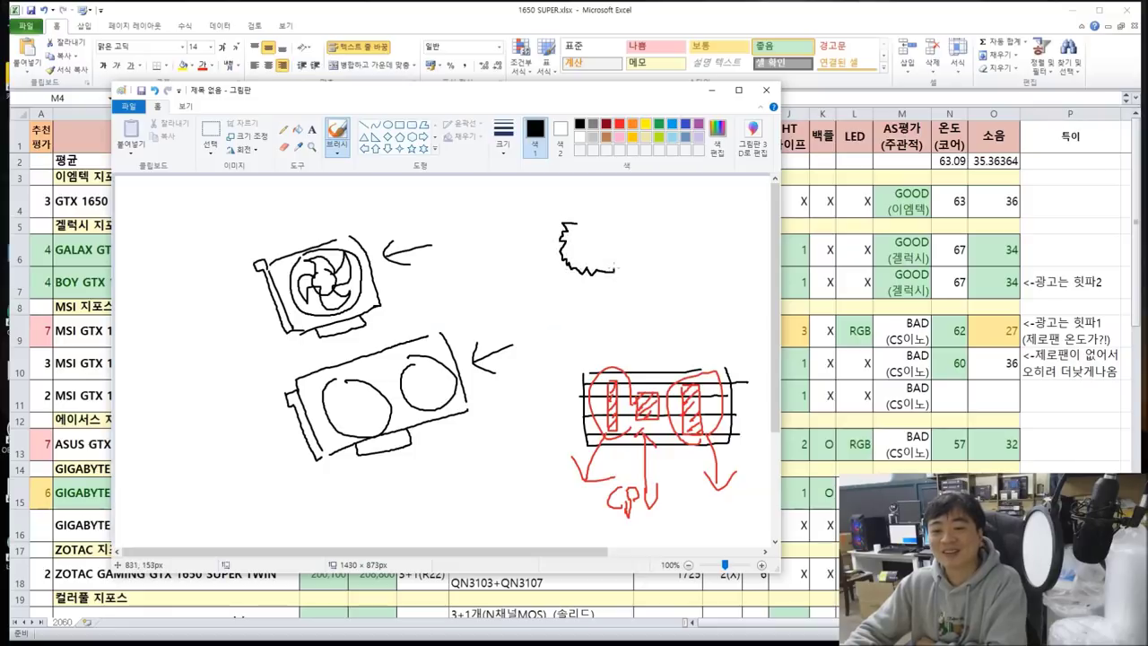
{"action": "mouse_move", "coordinate": [621, 258]}
{"action": "left_mouse_down"}
{"action": "mouse_move", "coordinate": [620, 236]}
{"action": "mouse_move", "coordinate": [598, 220]}
{"action": "mouse_move", "coordinate": [628, 241]}
{"action": "mouse_move", "coordinate": [626, 265]}
{"action": "left_mouse_up"}
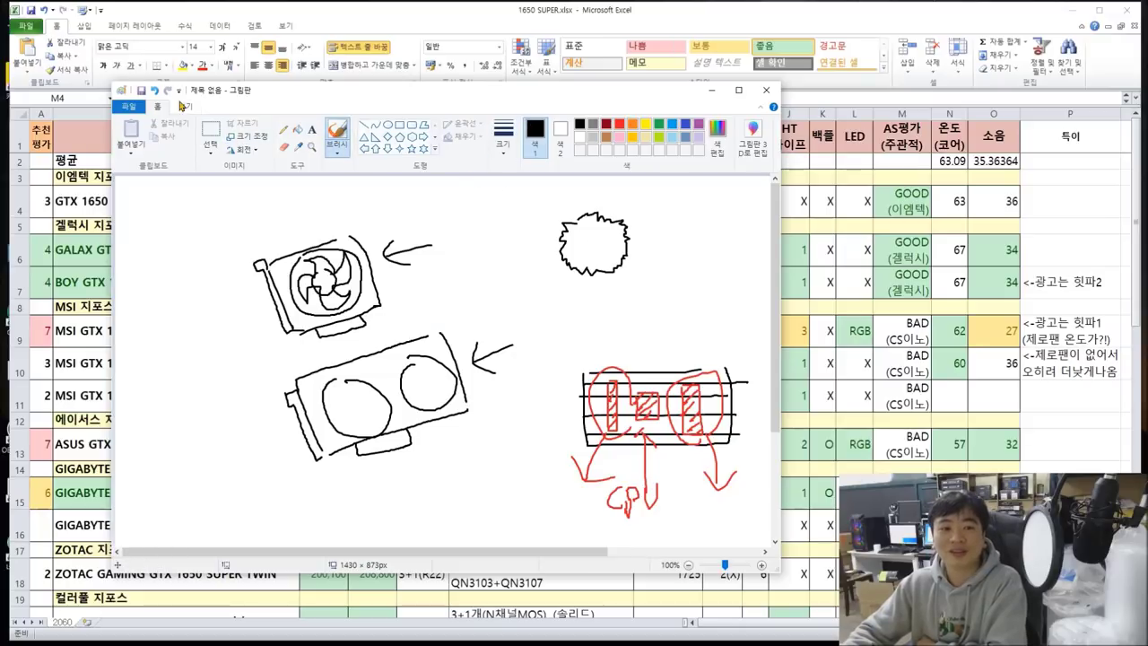
{"action": "left_click", "coordinate": [155, 90]}
{"action": "left_click", "coordinate": [155, 90]}
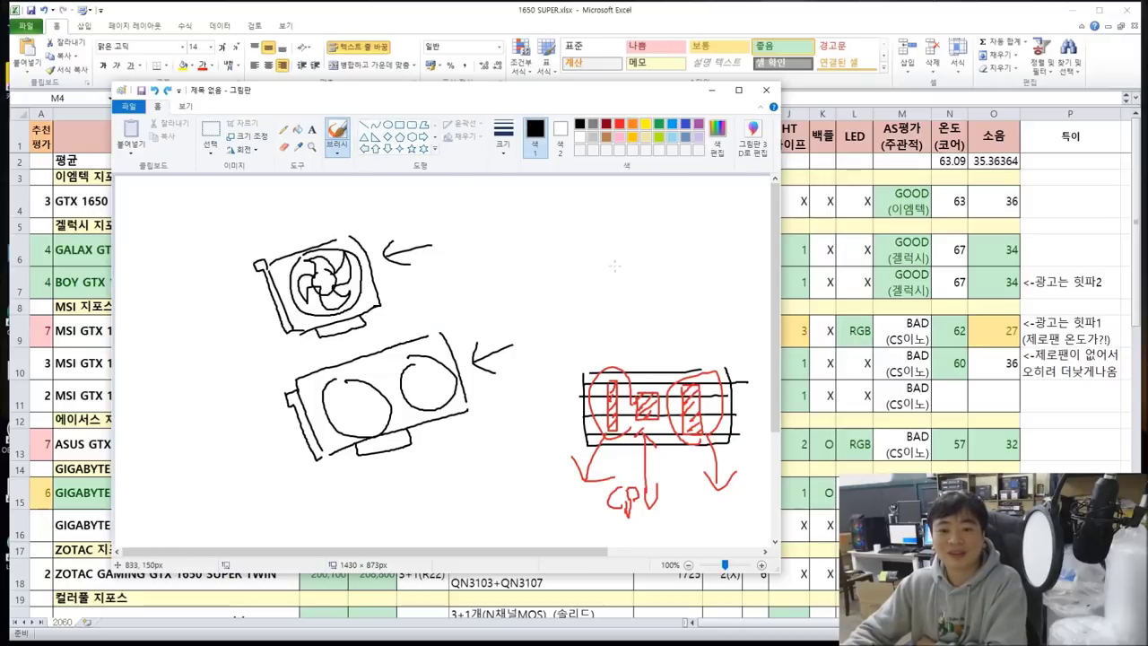
- Draw a small square heatsink in black above the wide one, with an inner frame and short fin lines along its side
{"action": "mouse_move", "coordinate": [576, 212]}
{"action": "left_mouse_down"}
{"action": "mouse_move", "coordinate": [623, 276]}
{"action": "mouse_move", "coordinate": [657, 273]}
{"action": "mouse_move", "coordinate": [651, 216]}
{"action": "mouse_move", "coordinate": [578, 210]}
{"action": "left_mouse_up"}
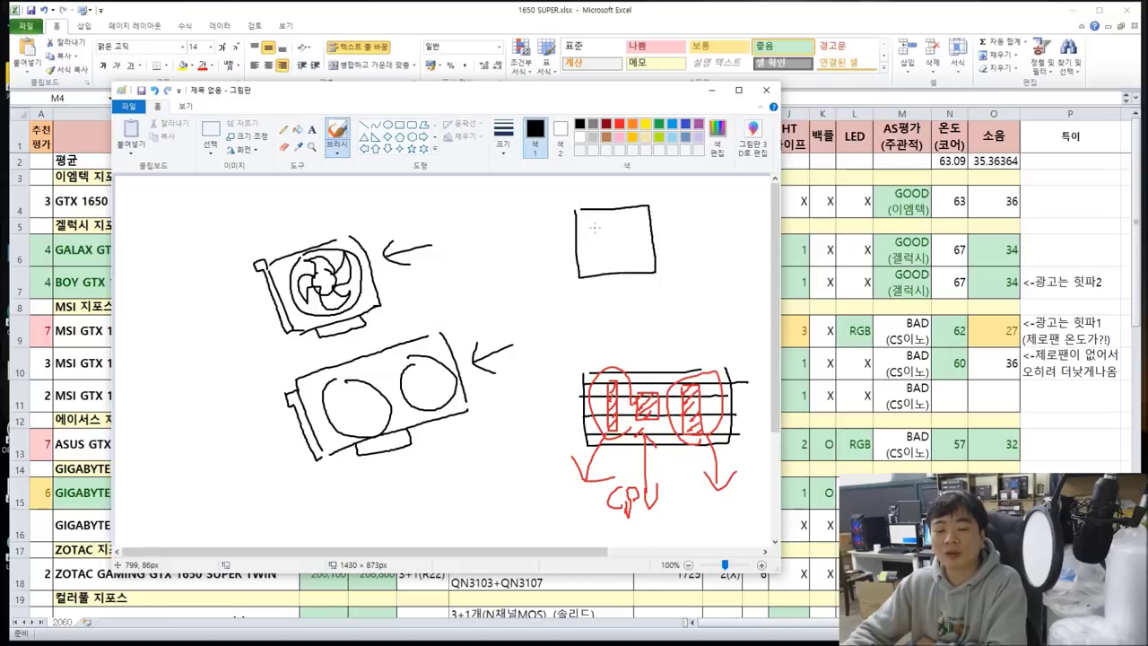
{"action": "left_click_drag", "start_coordinate": [596, 230], "coordinate": [601, 276]}
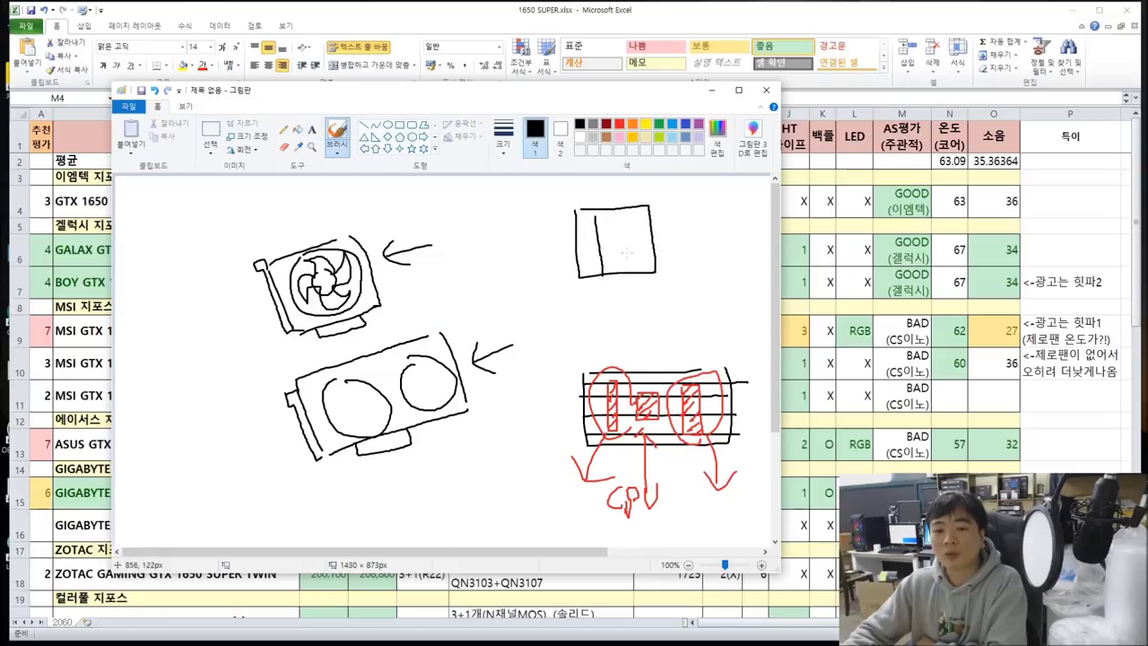
{"action": "left_click_drag", "start_coordinate": [632, 215], "coordinate": [642, 260]}
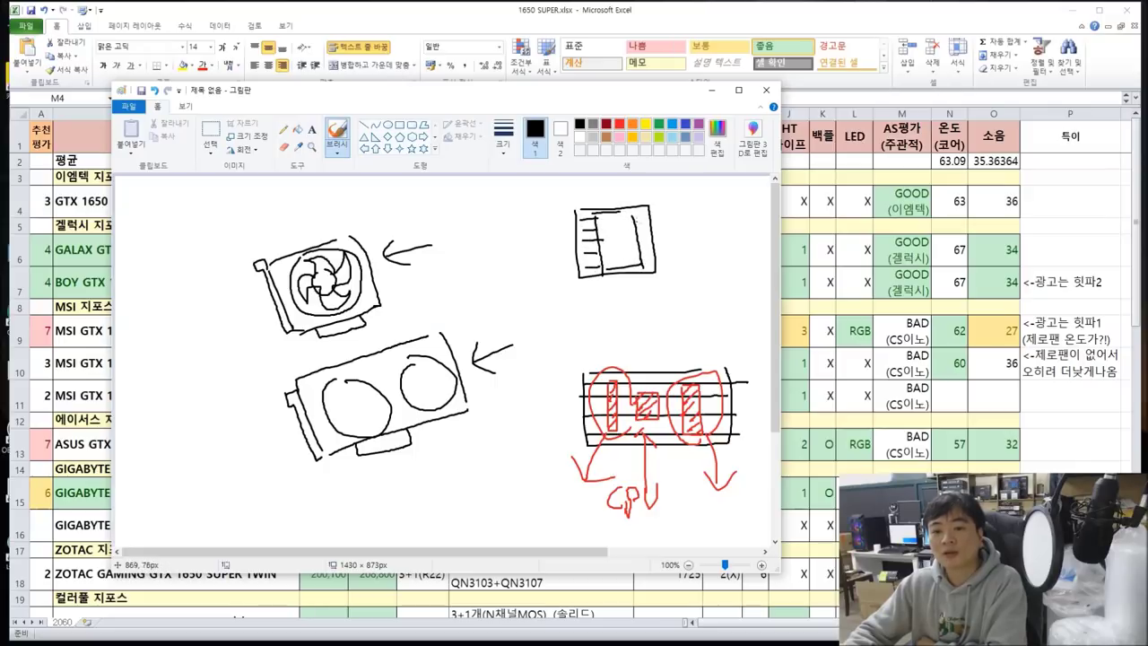
- Draw a hatched red block inside the square heatsink with an arrow labelled GPU, and correct the lower label to GP
{"action": "left_click", "coordinate": [619, 124]}
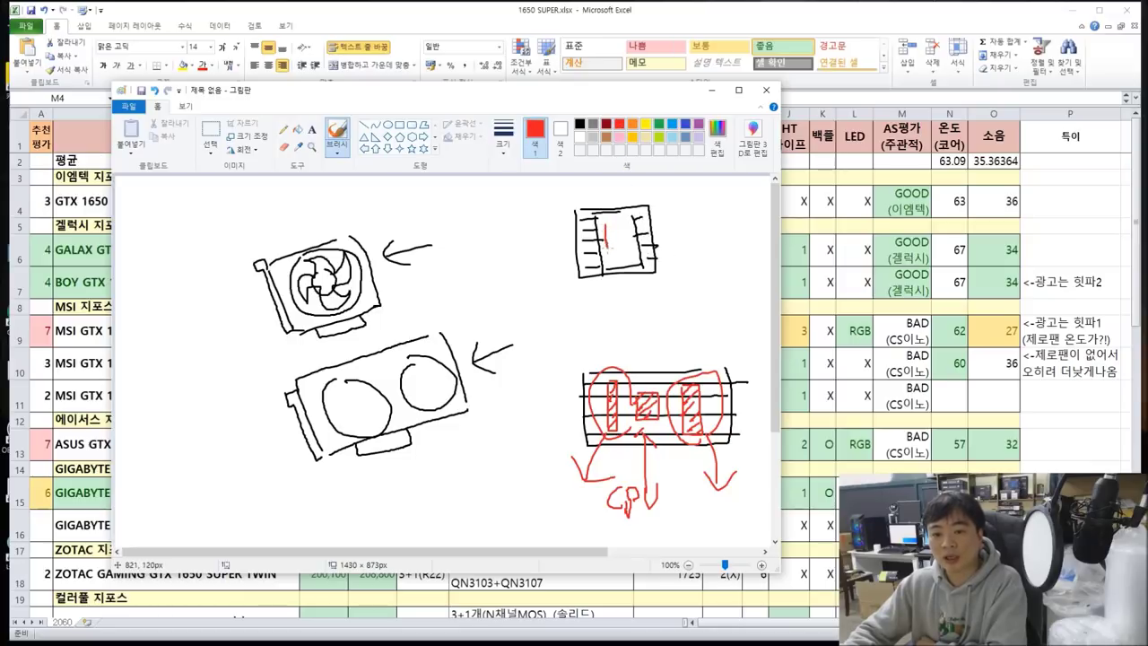
{"action": "mouse_move", "coordinate": [627, 216]}
{"action": "left_mouse_down"}
{"action": "mouse_move", "coordinate": [605, 226]}
{"action": "mouse_move", "coordinate": [620, 236]}
{"action": "left_mouse_up"}
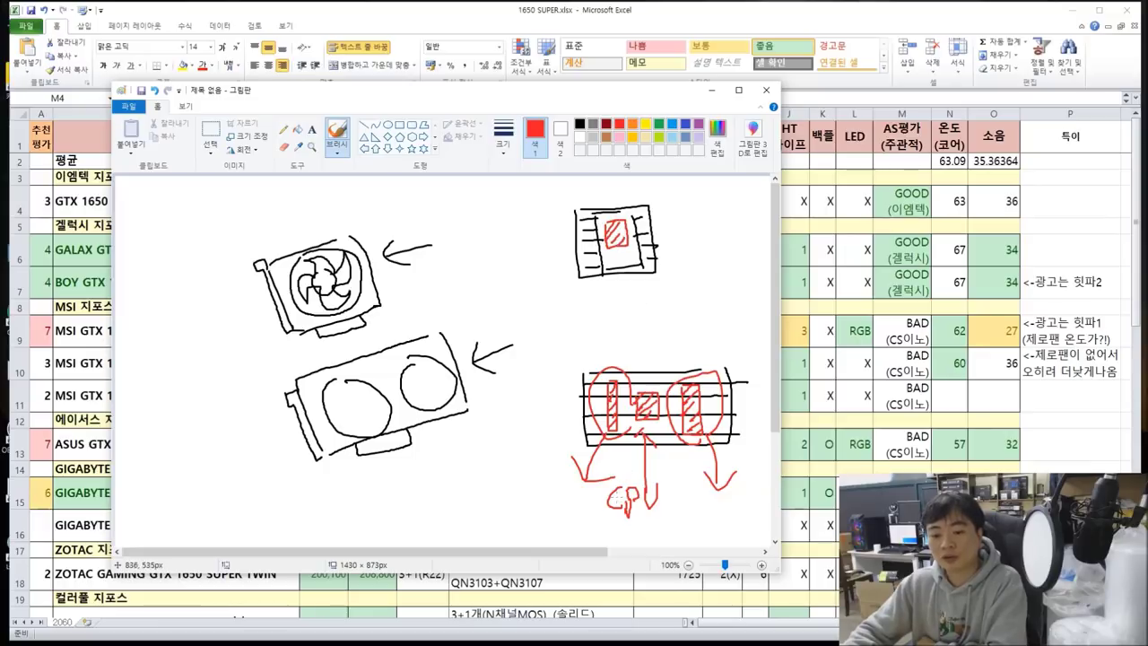
{"action": "left_click_drag", "start_coordinate": [614, 244], "coordinate": [635, 328]}
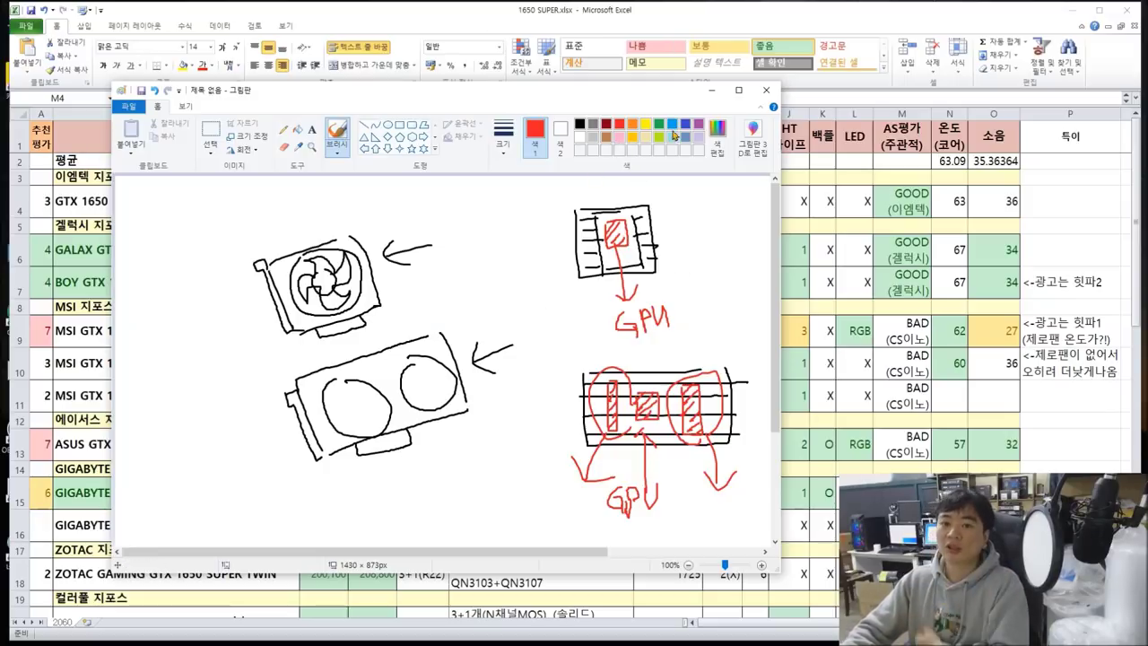
- Circle both heatsinks in green with an arrow leading out of each, and circle the GPU label with a downward arrow
{"action": "mouse_move", "coordinate": [679, 263]}
{"action": "left_mouse_down"}
{"action": "mouse_move", "coordinate": [547, 276]}
{"action": "mouse_move", "coordinate": [652, 271]}
{"action": "left_mouse_up"}
{"action": "mouse_move", "coordinate": [572, 289]}
{"action": "left_mouse_down"}
{"action": "mouse_move", "coordinate": [563, 337]}
{"action": "mouse_move", "coordinate": [600, 327]}
{"action": "left_mouse_up"}
{"action": "mouse_move", "coordinate": [737, 461]}
{"action": "left_mouse_down"}
{"action": "mouse_move", "coordinate": [563, 467]}
{"action": "mouse_move", "coordinate": [705, 452]}
{"action": "left_mouse_up"}
{"action": "mouse_move", "coordinate": [570, 434]}
{"action": "left_mouse_down"}
{"action": "mouse_move", "coordinate": [529, 500]}
{"action": "mouse_move", "coordinate": [571, 500]}
{"action": "left_mouse_up"}
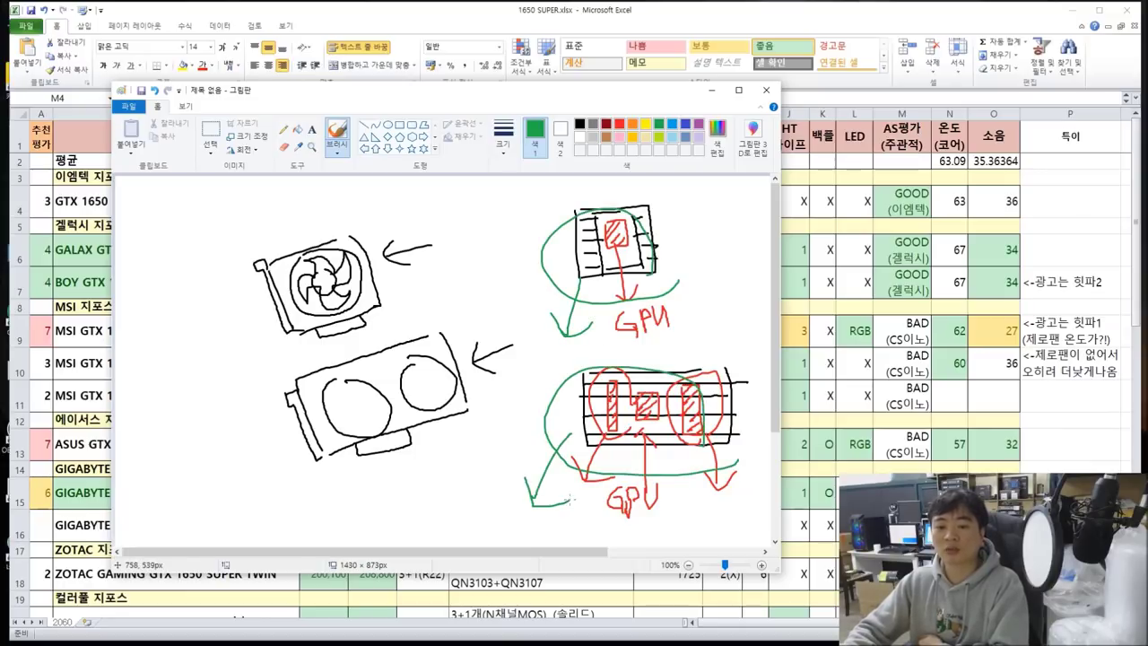
{"action": "mouse_move", "coordinate": [632, 298]}
{"action": "left_mouse_down"}
{"action": "mouse_move", "coordinate": [678, 352]}
{"action": "mouse_move", "coordinate": [691, 328]}
{"action": "mouse_move", "coordinate": [696, 344]}
{"action": "mouse_move", "coordinate": [713, 325]}
{"action": "left_mouse_up"}
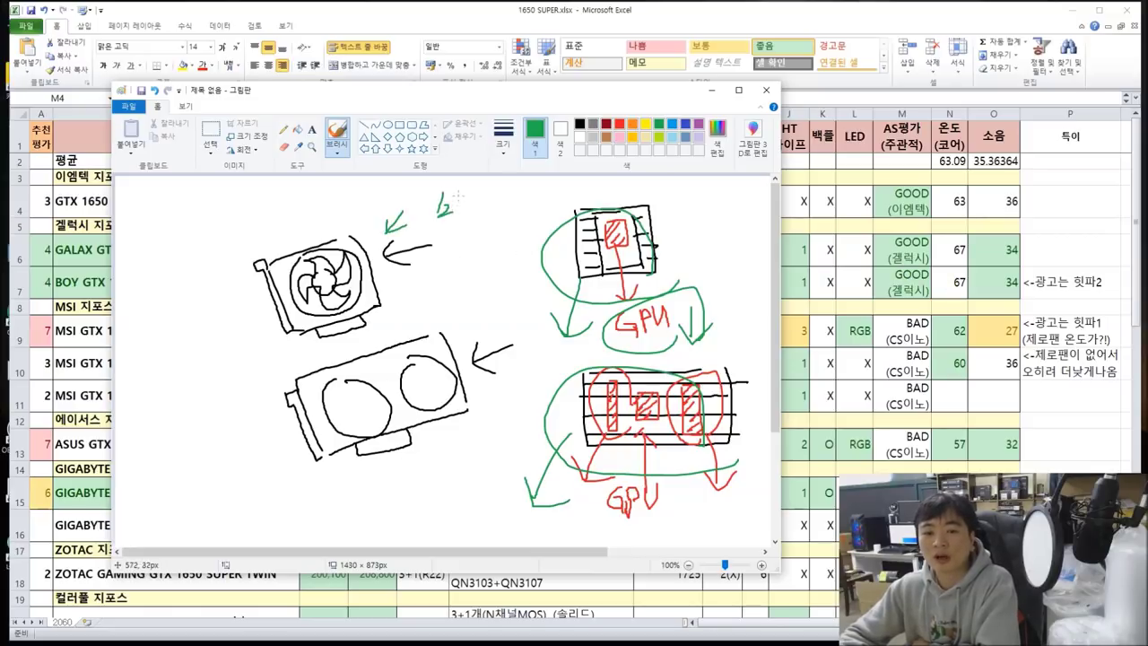
- Write 소음 with an upward arrow above the single-fan card, and 갤럭시 with an arrow beside the dual-fan card
{"action": "left_click_drag", "start_coordinate": [460, 204], "coordinate": [469, 215]}
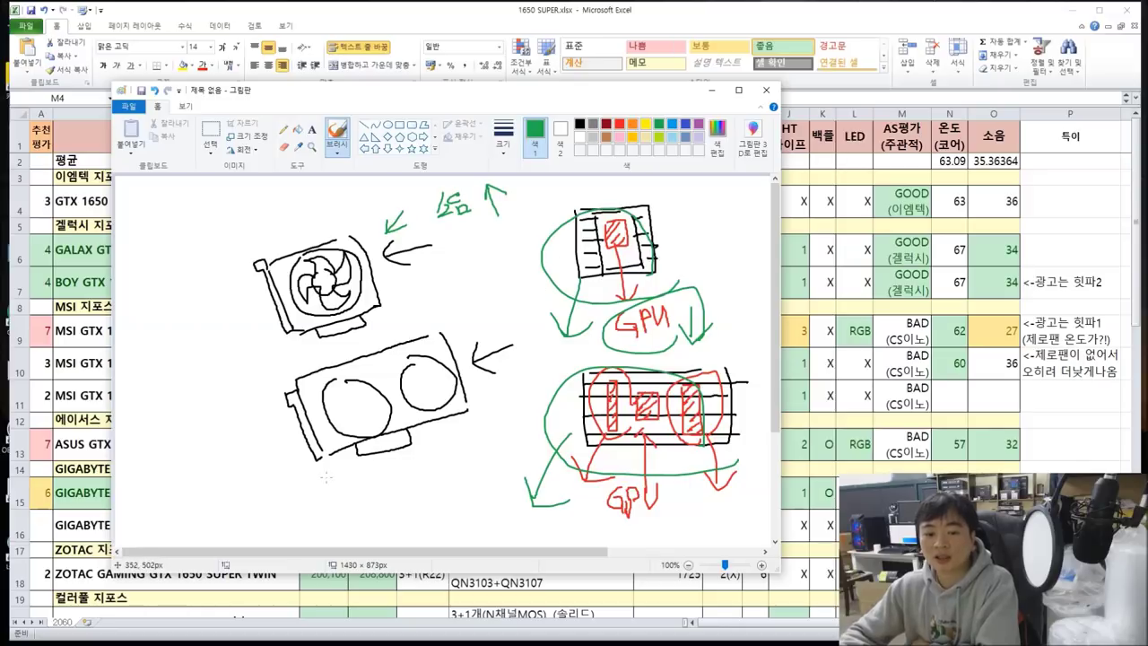
{"action": "left_click_drag", "start_coordinate": [191, 452], "coordinate": [231, 434]}
{"action": "mouse_move", "coordinate": [214, 485]}
{"action": "left_mouse_down"}
{"action": "mouse_move", "coordinate": [217, 505]}
{"action": "mouse_move", "coordinate": [229, 495]}
{"action": "mouse_move", "coordinate": [266, 503]}
{"action": "left_mouse_up"}
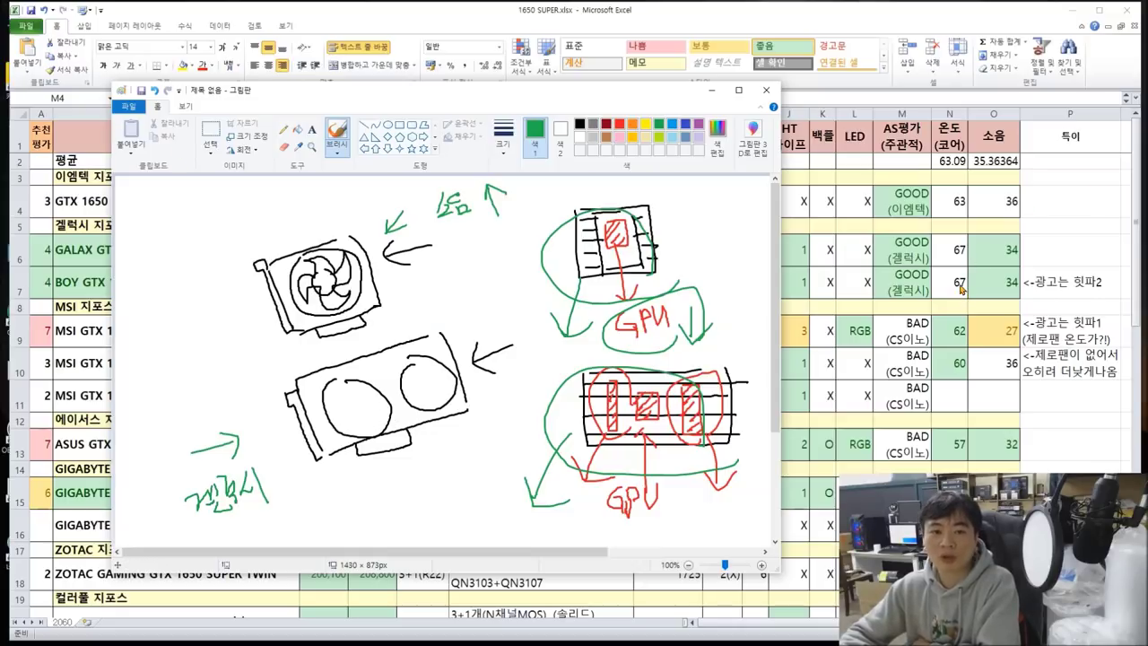
- Draw a green arrow toward the single-fan card's bracket side and handwrite a label at the arrow's tail
{"action": "mouse_move", "coordinate": [215, 225]}
{"action": "left_mouse_down"}
{"action": "mouse_move", "coordinate": [276, 247]}
{"action": "mouse_move", "coordinate": [240, 260]}
{"action": "left_mouse_up"}
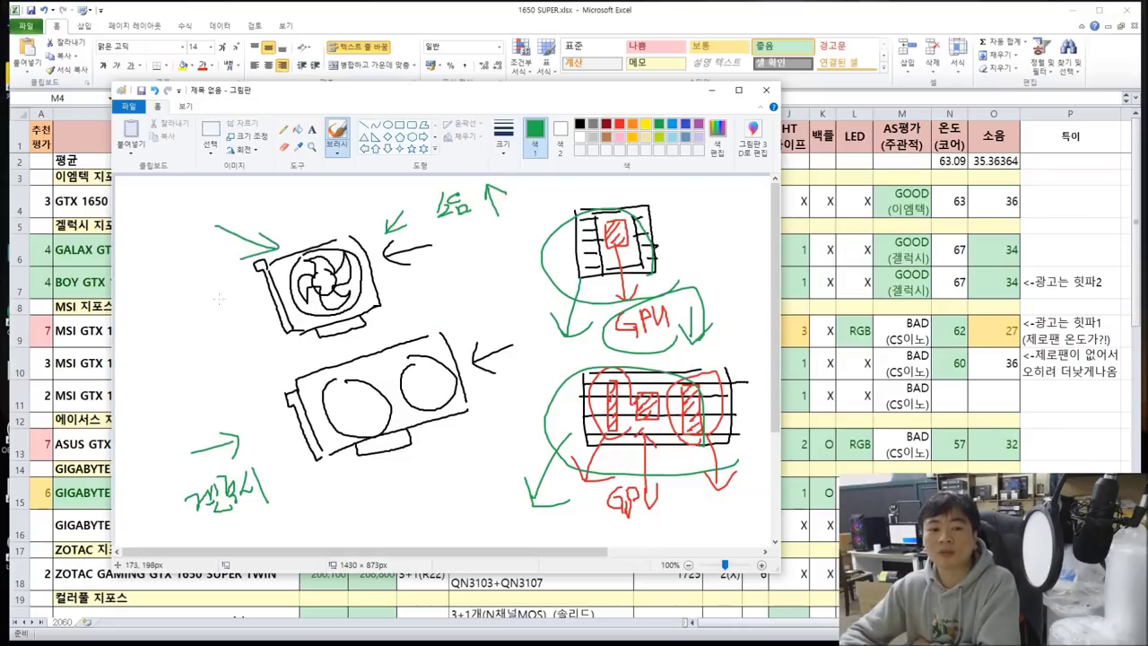
{"action": "mouse_move", "coordinate": [139, 205]}
{"action": "left_mouse_down"}
{"action": "mouse_move", "coordinate": [167, 200]}
{"action": "mouse_move", "coordinate": [154, 220]}
{"action": "mouse_move", "coordinate": [178, 196]}
{"action": "mouse_move", "coordinate": [183, 228]}
{"action": "left_mouse_up"}
{"action": "left_click_drag", "start_coordinate": [180, 215], "coordinate": [204, 197]}
- Return to the spreadsheet and highlight the STORM X NANO OC row, then the GALAX EX BLACK OC and BOY EX OC rows
{"action": "left_click", "coordinate": [711, 90]}
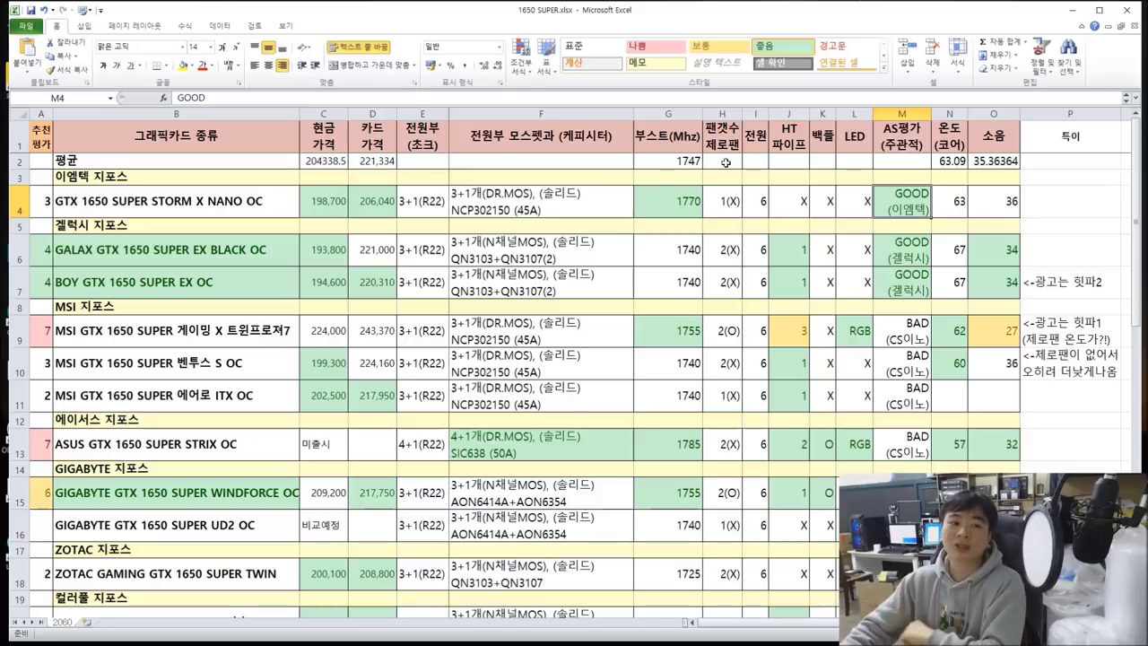
{"action": "left_click_drag", "start_coordinate": [41, 197], "coordinate": [1015, 197]}
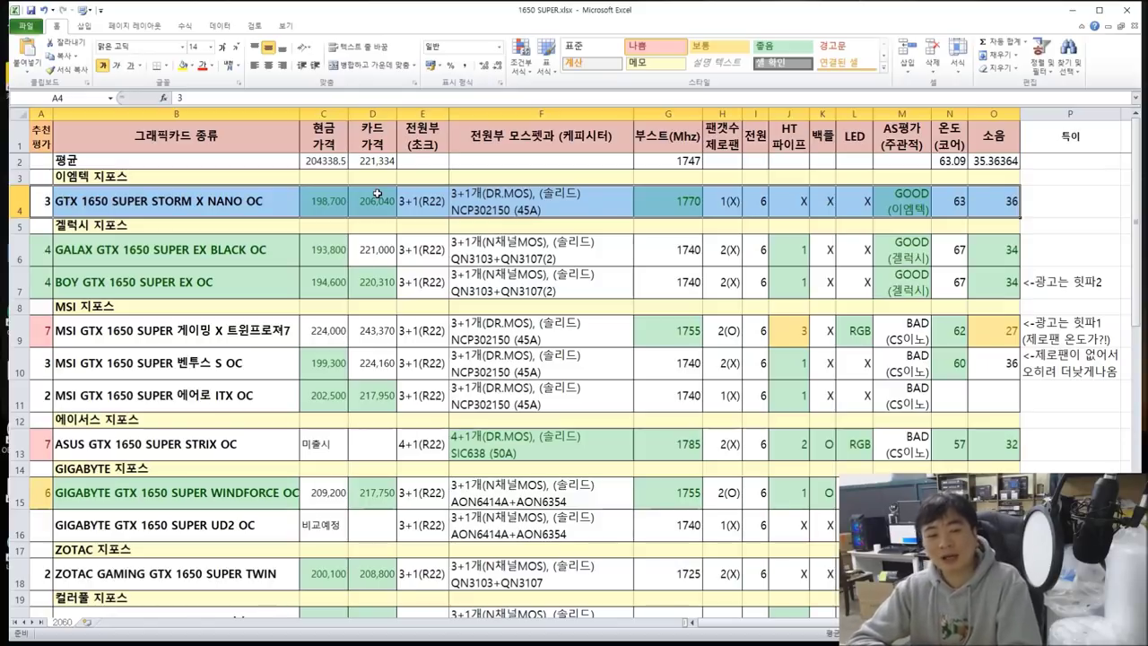
{"action": "left_click", "coordinate": [341, 251]}
{"action": "left_click_drag", "start_coordinate": [48, 246], "coordinate": [984, 267]}
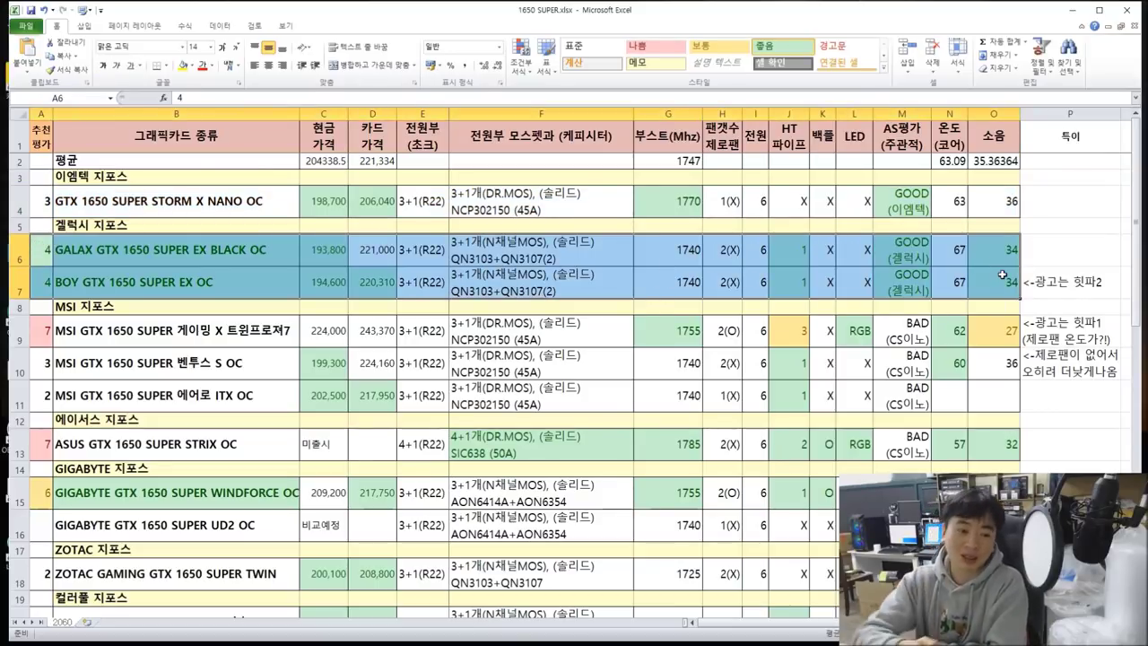
- Compare the cash prices of the GALAX EX BLACK OC and BOY EX OC with the STORM X NANO OC price
{"action": "left_click", "coordinate": [334, 238]}
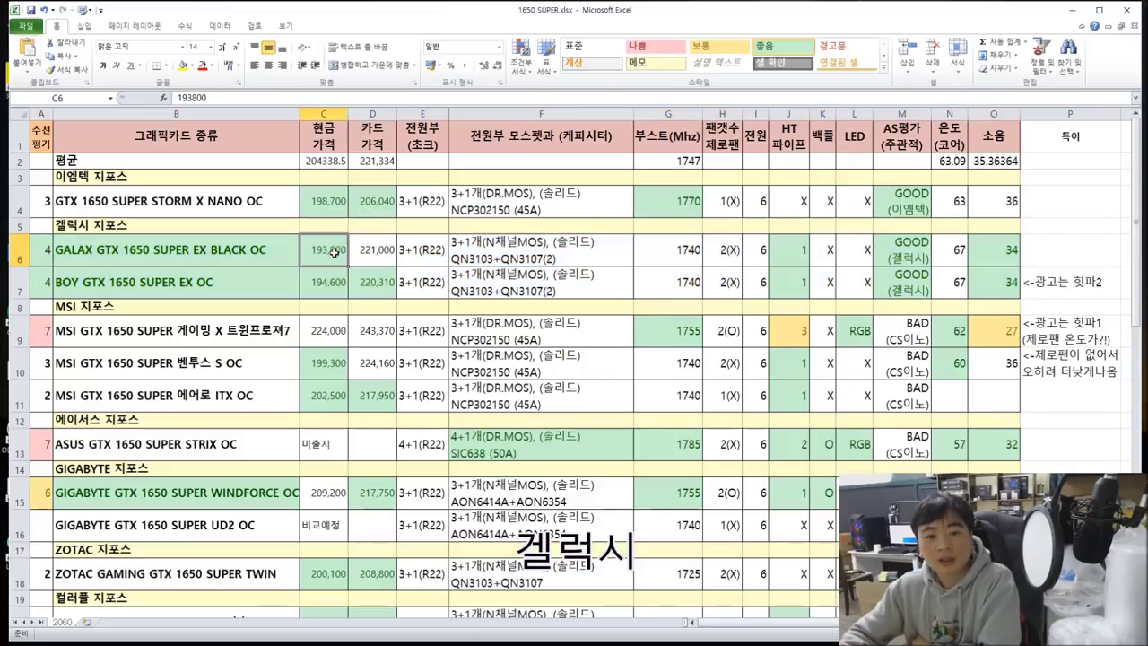
{"action": "left_click", "coordinate": [332, 205]}
{"action": "left_click", "coordinate": [326, 255]}
{"action": "left_click", "coordinate": [332, 202]}
{"action": "left_click", "coordinate": [330, 251]}
{"action": "left_click", "coordinate": [330, 285]}
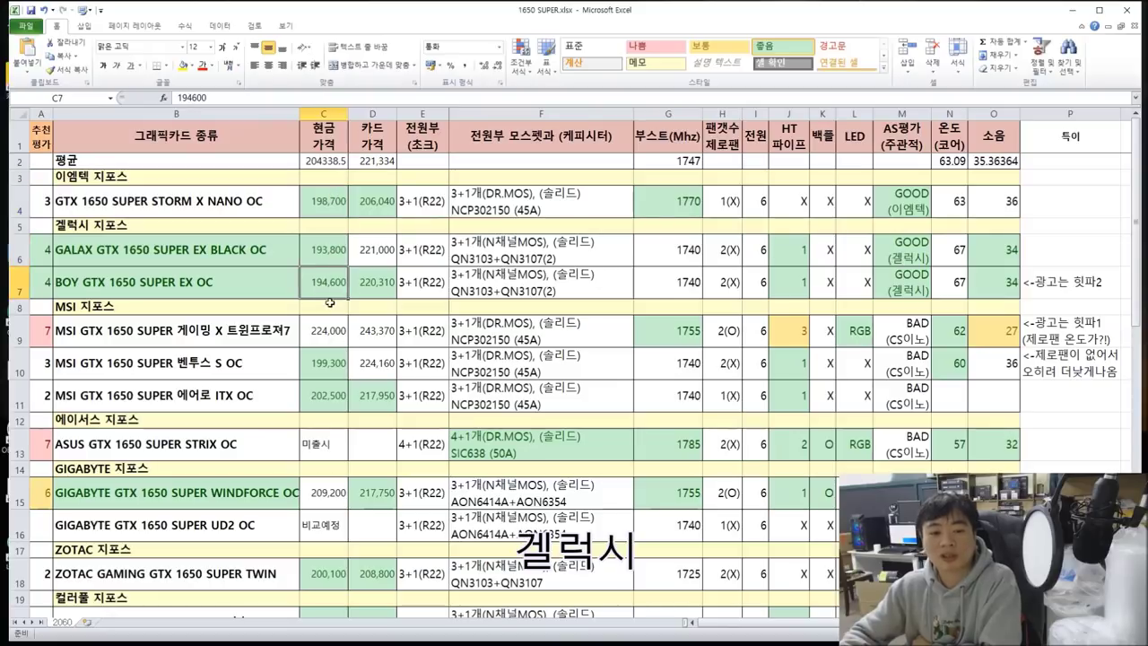
{"action": "left_click", "coordinate": [332, 249]}
- Compare the card prices of the GALAX EX BLACK OC and BOY EX OC, and highlight both cells together
{"action": "left_click", "coordinate": [372, 252]}
{"action": "left_click", "coordinate": [373, 282]}
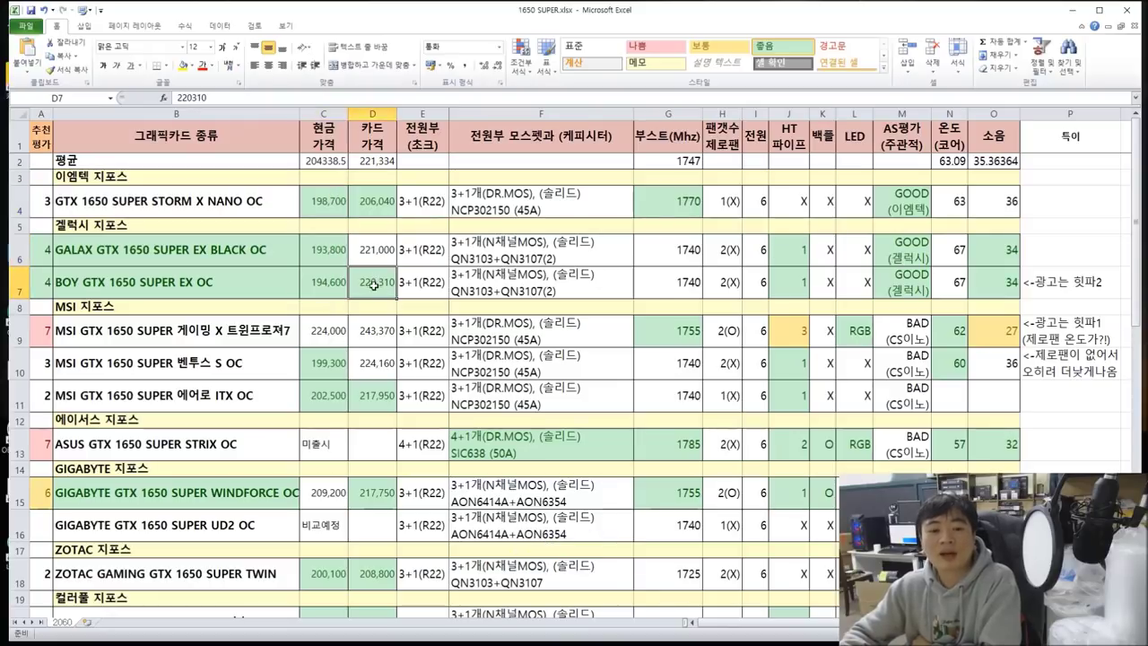
{"action": "left_click", "coordinate": [383, 255]}
{"action": "left_click", "coordinate": [386, 280]}
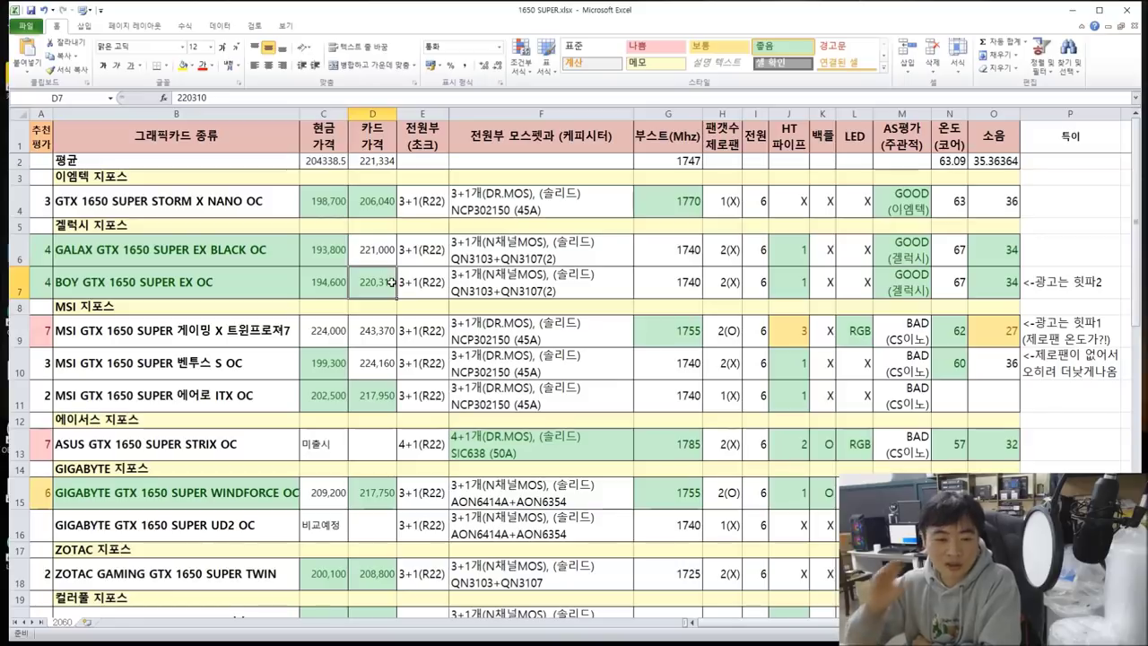
{"action": "left_click_drag", "start_coordinate": [332, 256], "coordinate": [379, 278]}
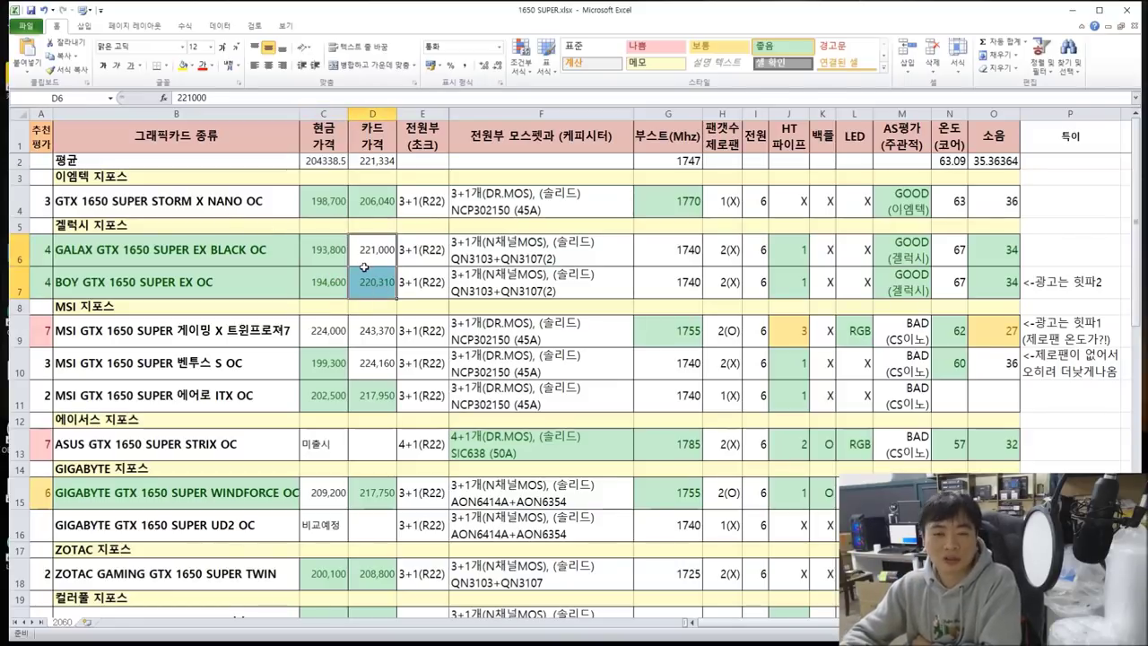
- Highlight the choke cells and the MOSFET and capacitor cells of the GALAX EX BLACK OC and BOY EX OC
{"action": "left_click_drag", "start_coordinate": [442, 251], "coordinate": [449, 284]}
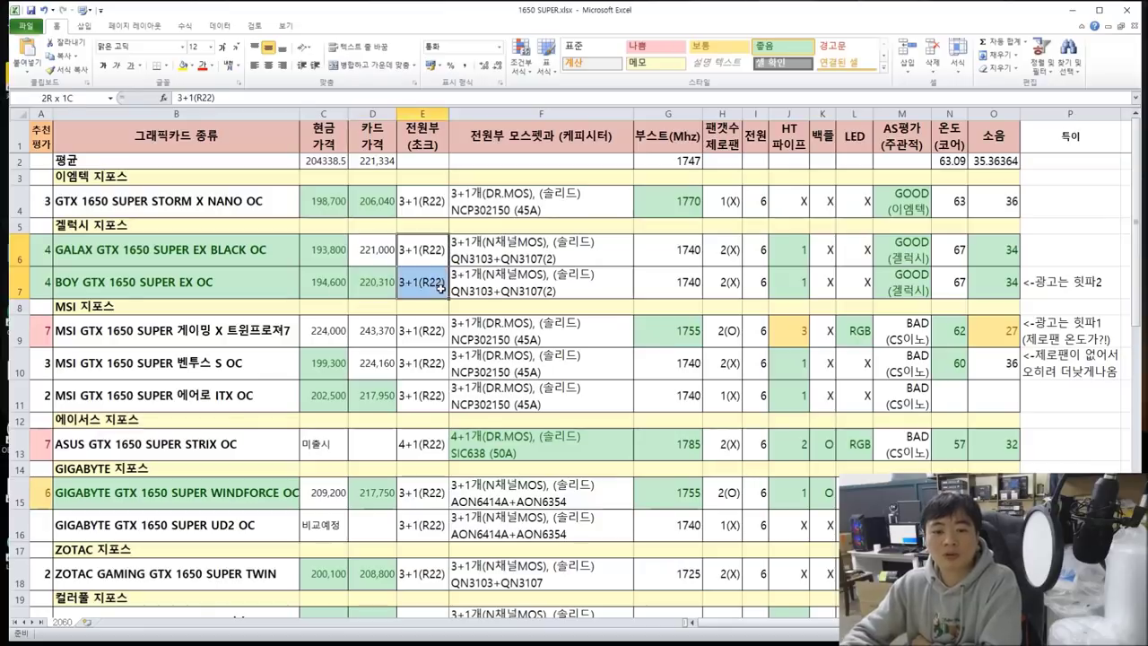
{"action": "left_click_drag", "start_coordinate": [518, 250], "coordinate": [531, 281]}
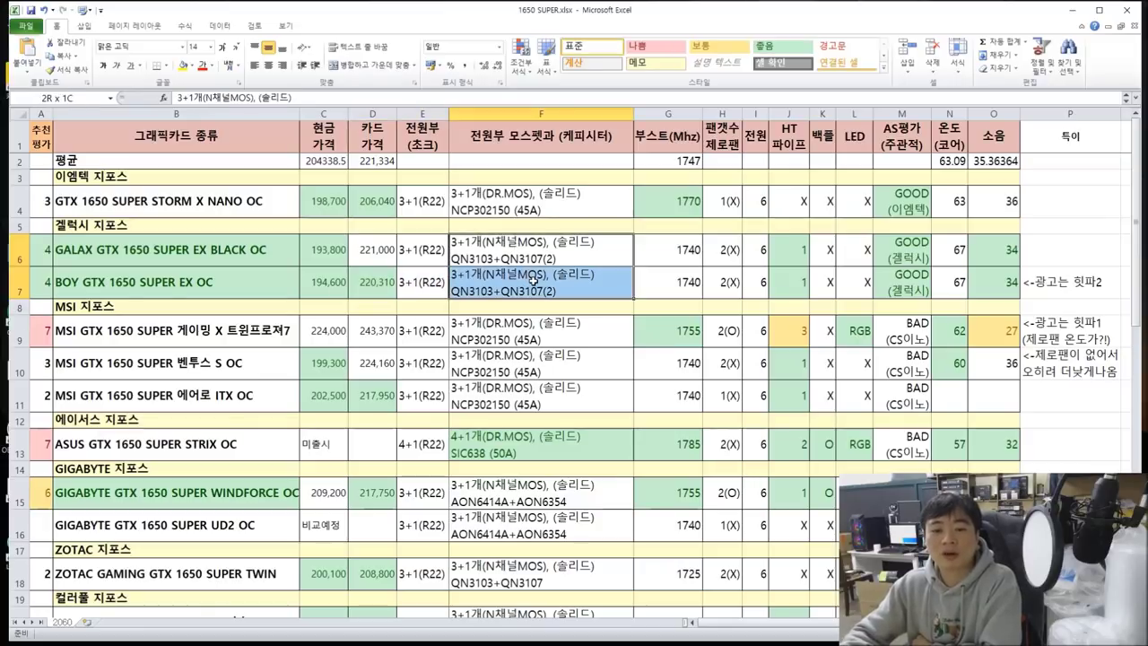
{"action": "left_click", "coordinate": [533, 207]}
{"action": "left_click_drag", "start_coordinate": [496, 251], "coordinate": [508, 280]}
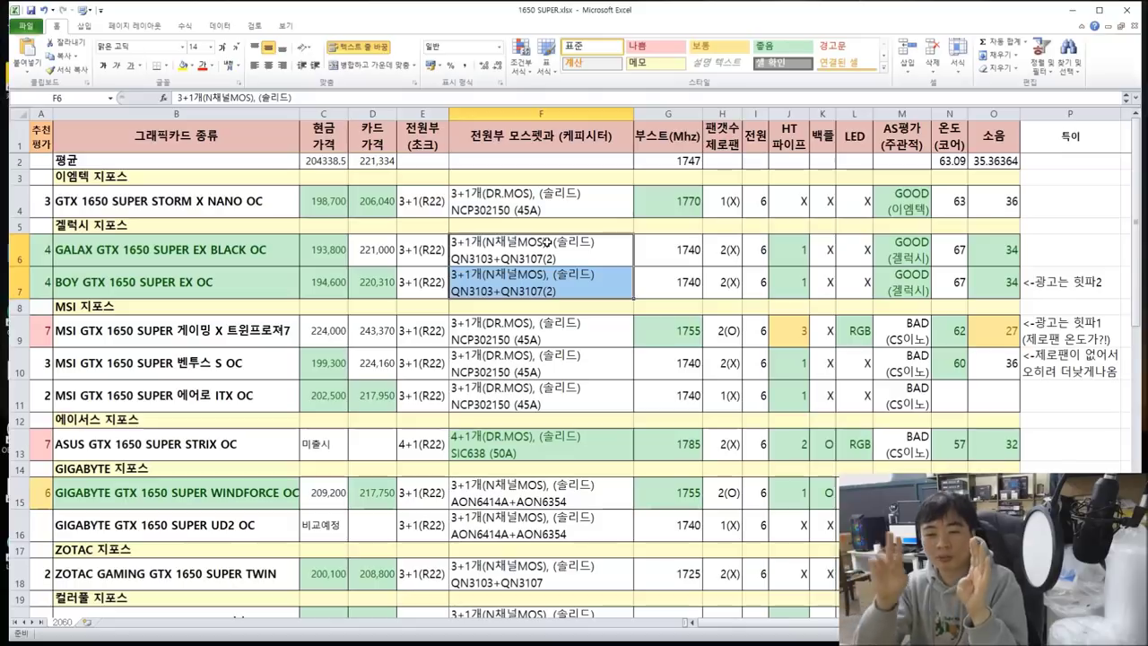
{"action": "left_click", "coordinate": [546, 242]}
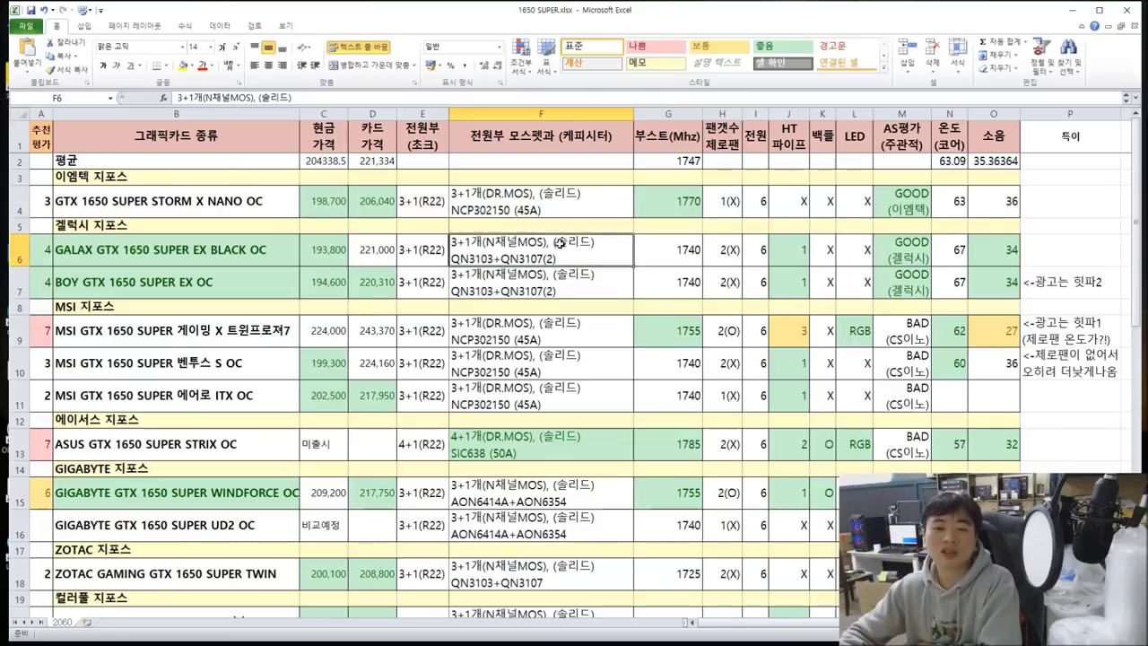
- Compare the DR.MOS power stage of the STORM X NANO OC with the N-channel MOSFETs of the two Galaxy cards
{"action": "left_click", "coordinate": [558, 206]}
{"action": "left_click_drag", "start_coordinate": [556, 240], "coordinate": [557, 290]}
{"action": "left_click", "coordinate": [564, 209]}
{"action": "left_click", "coordinate": [556, 249]}
{"action": "left_click", "coordinate": [553, 252]}
{"action": "left_click", "coordinate": [554, 205]}
{"action": "left_click", "coordinate": [555, 205]}
{"action": "left_click", "coordinate": [561, 205]}
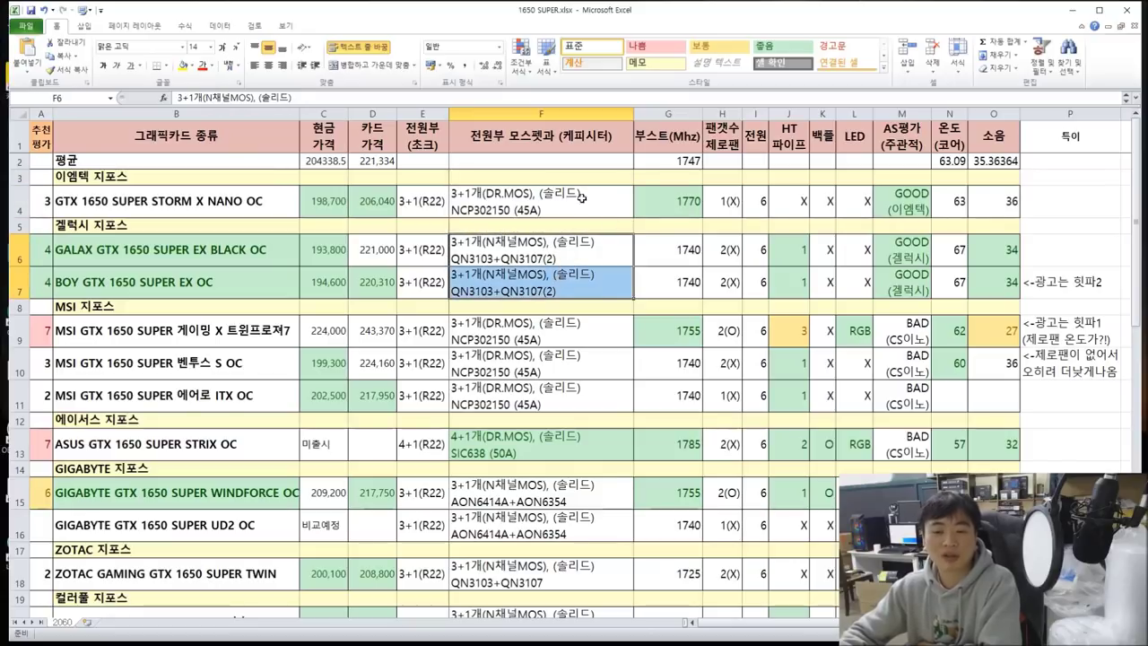
- Point out the two Galaxy cards' boost clock, fan count, power connector and heat pipe cells, ending on the BOY EX OC remark
{"action": "left_click_drag", "start_coordinate": [666, 262], "coordinate": [671, 281]}
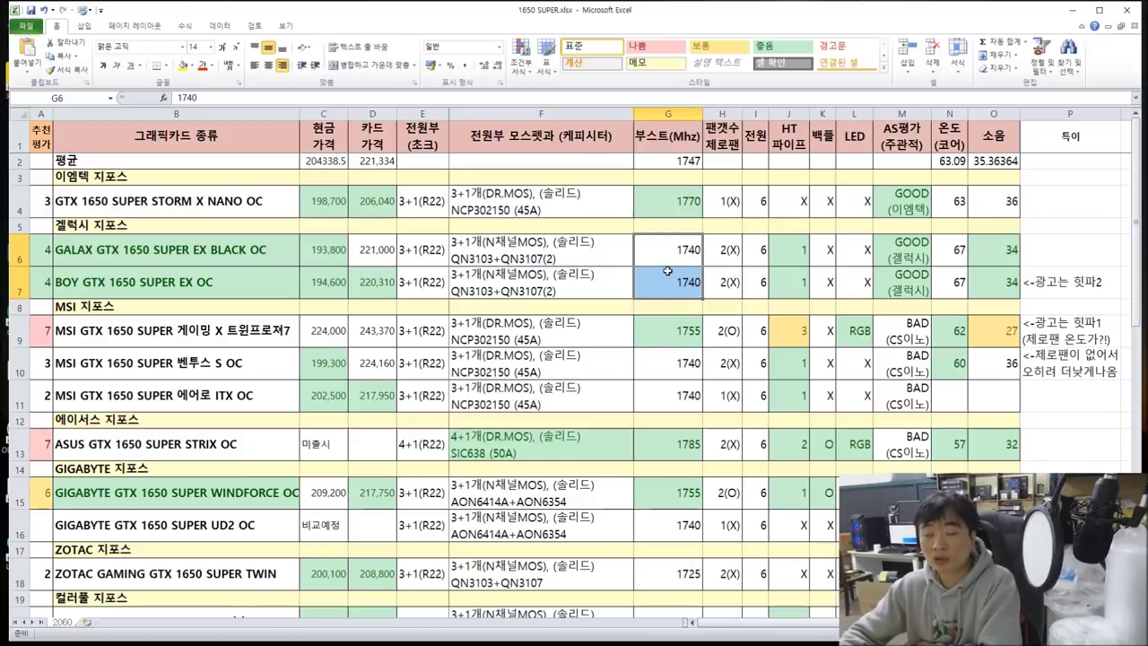
{"action": "left_click_drag", "start_coordinate": [734, 251], "coordinate": [733, 283]}
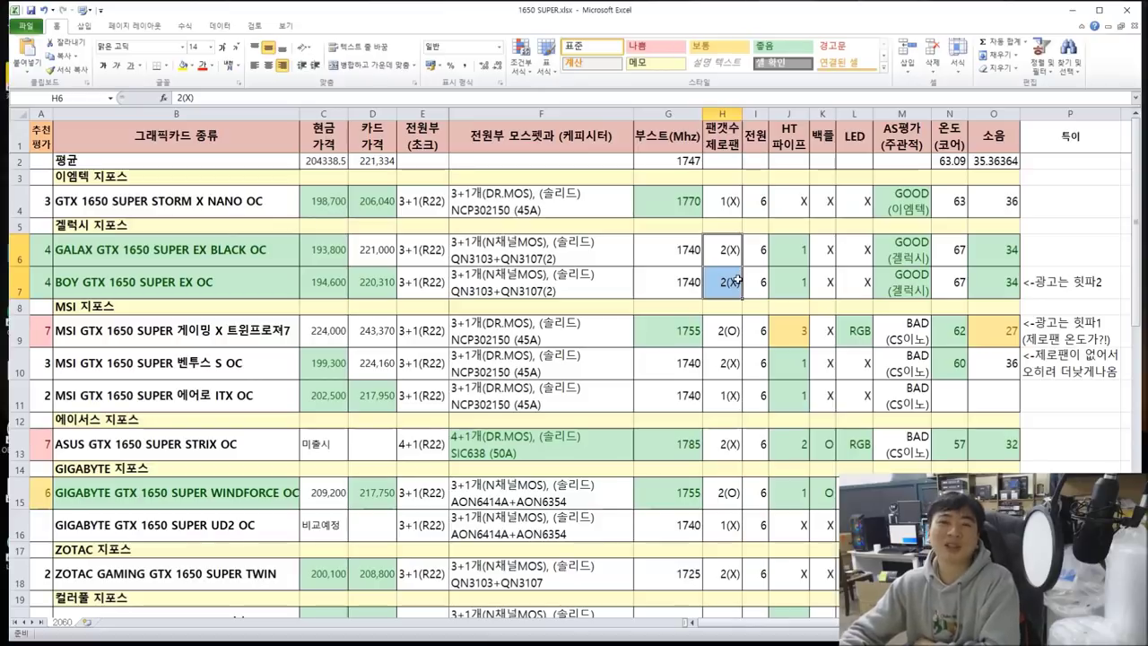
{"action": "left_click_drag", "start_coordinate": [758, 201], "coordinate": [761, 283]}
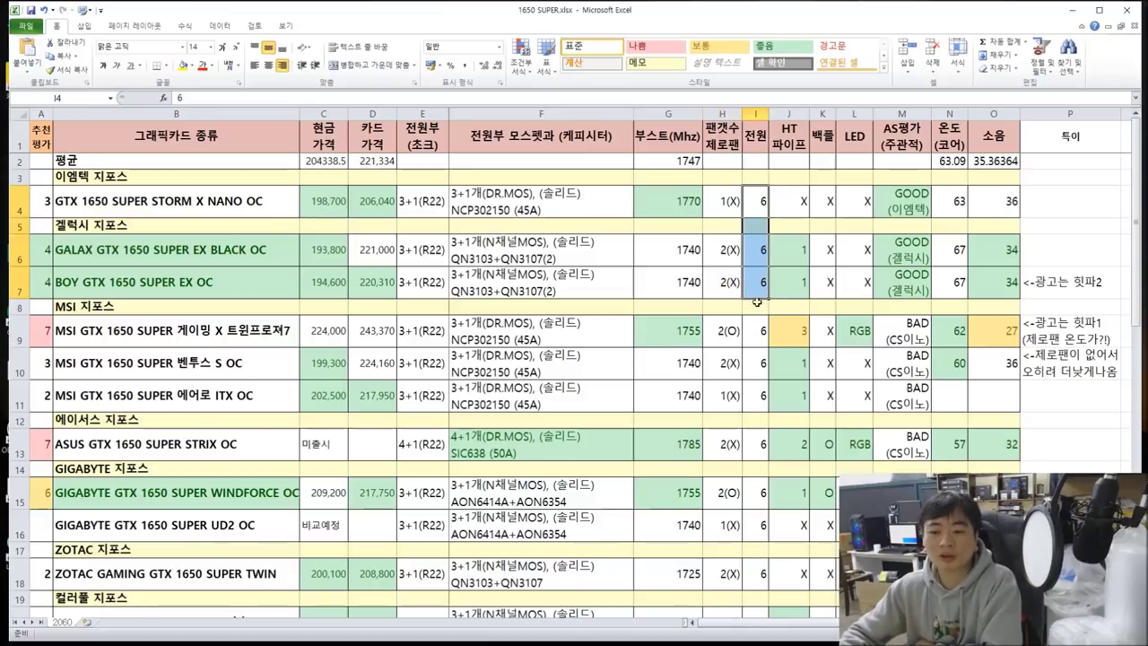
{"action": "left_click", "coordinate": [801, 255]}
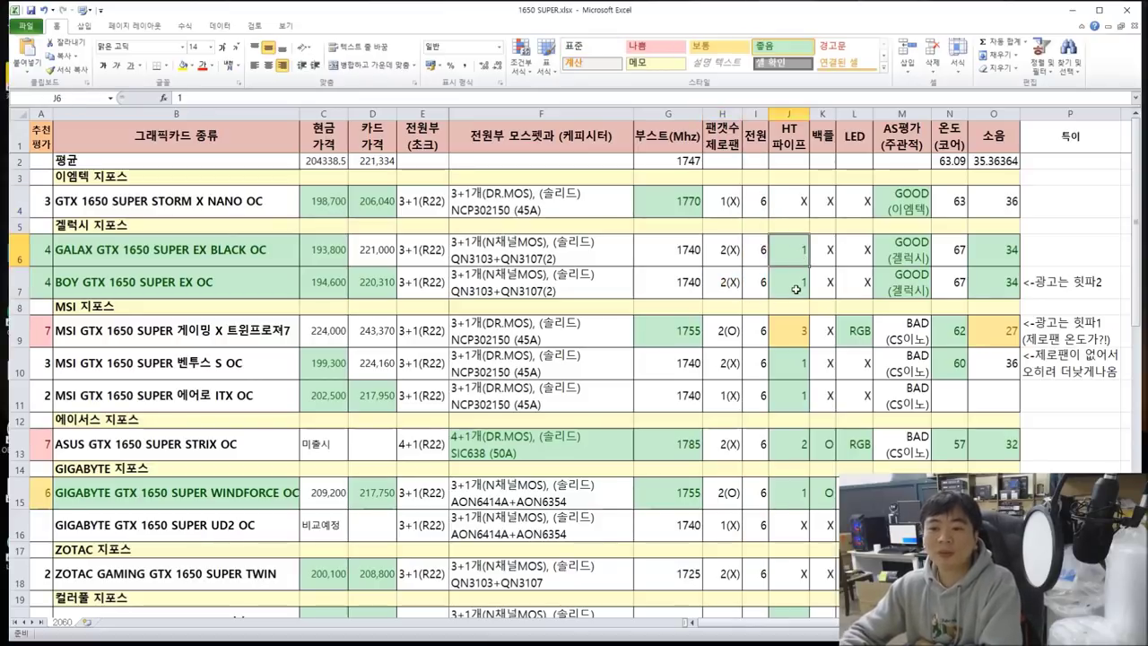
{"action": "left_click", "coordinate": [1049, 285]}
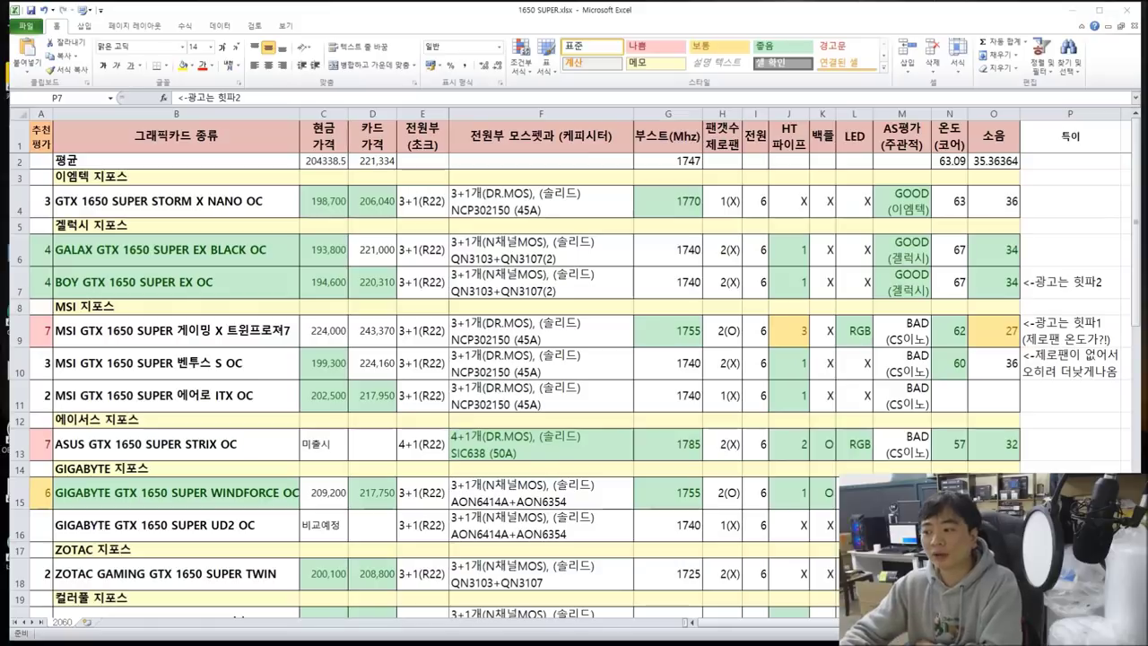
- Switch to the browser and read the heat pipe and dual-cooler claims on the BOY GTX 1650 SUPER EX OC product page
{"action": "key", "text": "alt+Tab"}
{"action": "scroll", "coordinate": [390, 241], "scroll_direction": "up", "scroll_amount": 1}
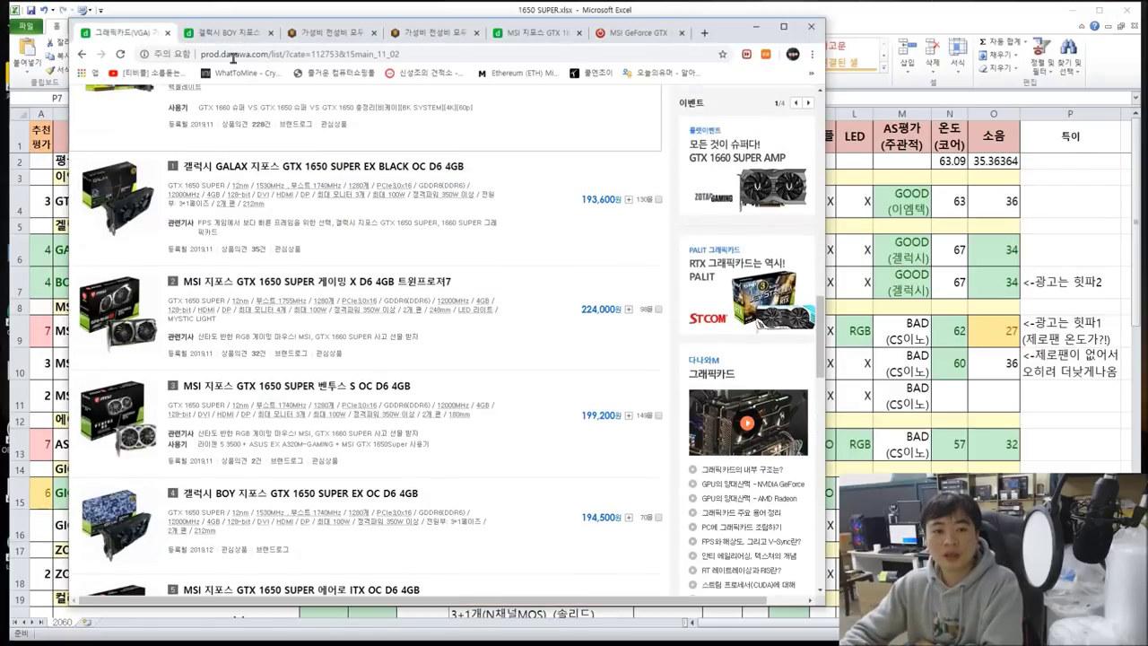
{"action": "left_click", "coordinate": [229, 34]}
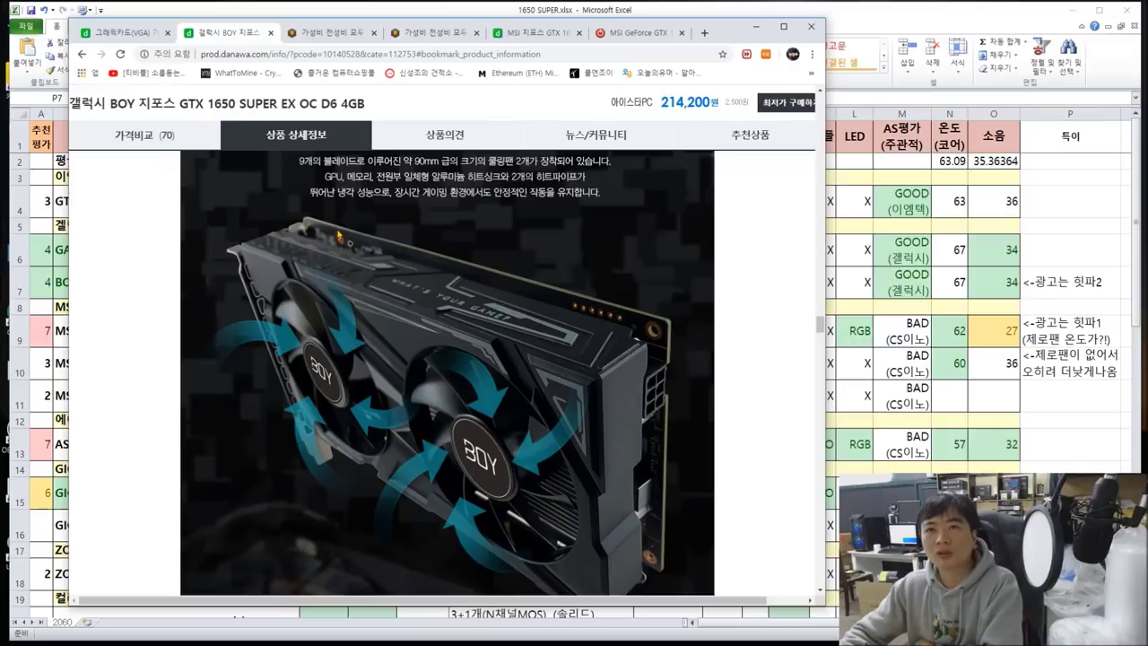
{"action": "scroll", "coordinate": [511, 319], "scroll_direction": "up", "scroll_amount": 1}
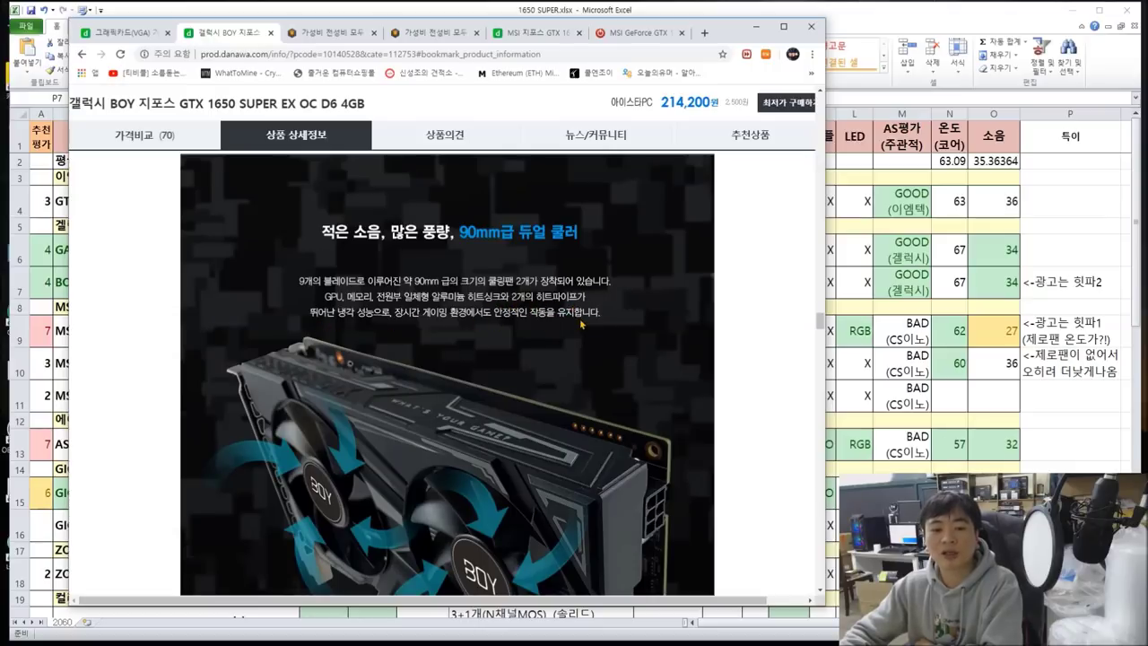
{"action": "scroll", "coordinate": [581, 325], "scroll_direction": "down", "scroll_amount": 1}
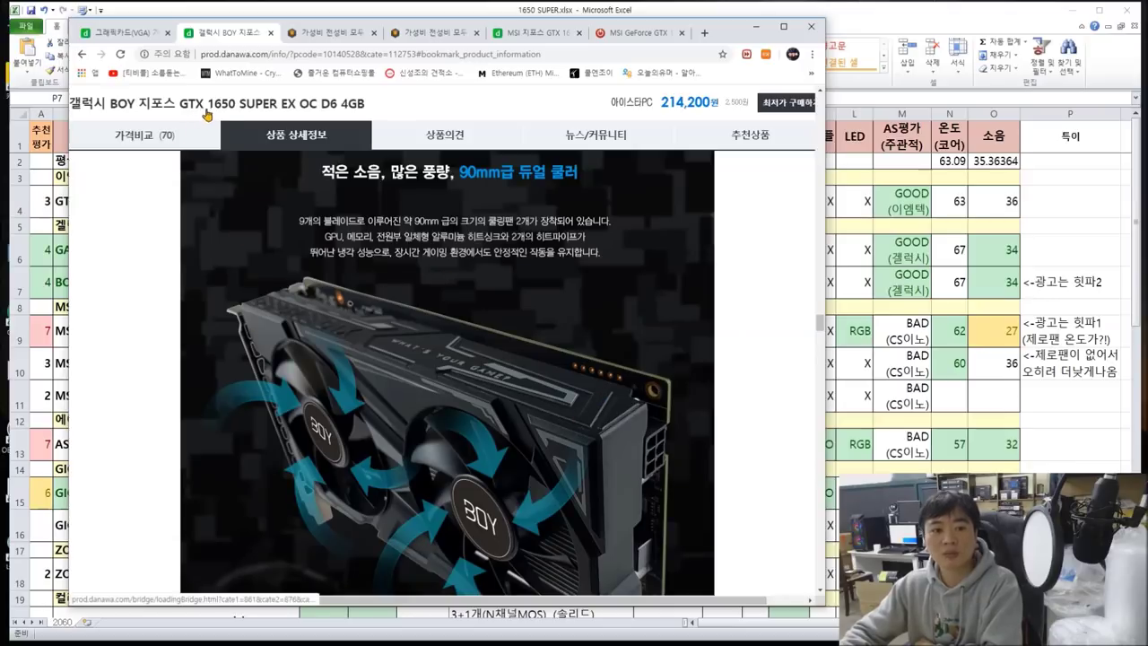
{"action": "scroll", "coordinate": [346, 316], "scroll_direction": "down", "scroll_amount": 1}
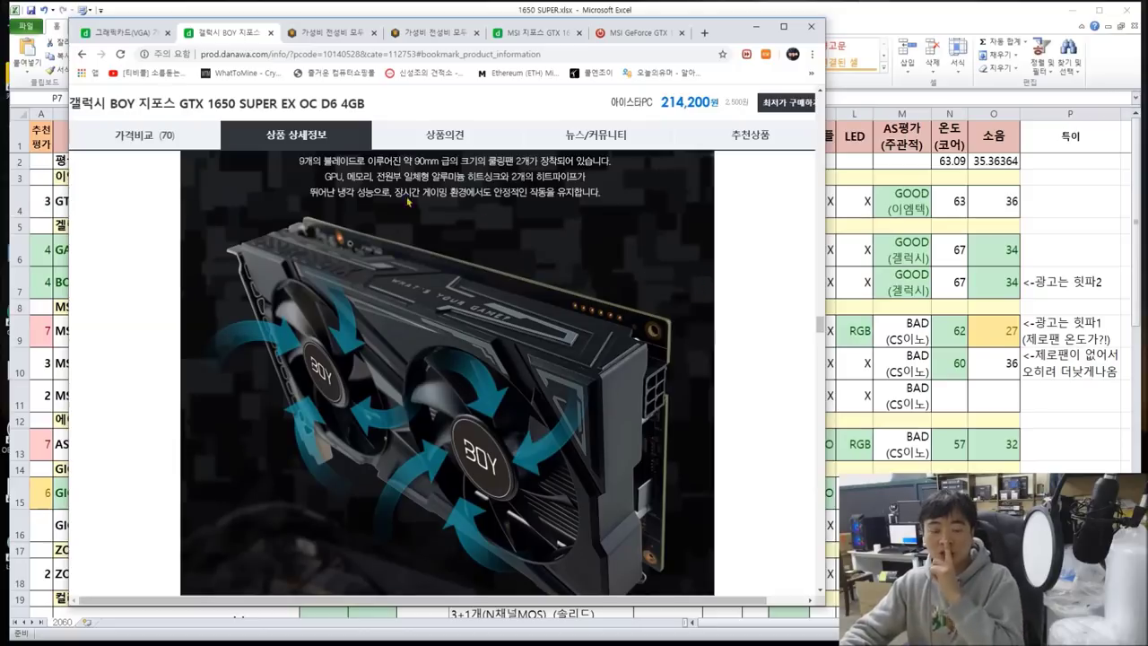
- Compare the BOY product image with the Quasarzone photos of the GALAX BLACK EX, and examine its cooler and PCB layout
{"action": "left_click", "coordinate": [331, 33]}
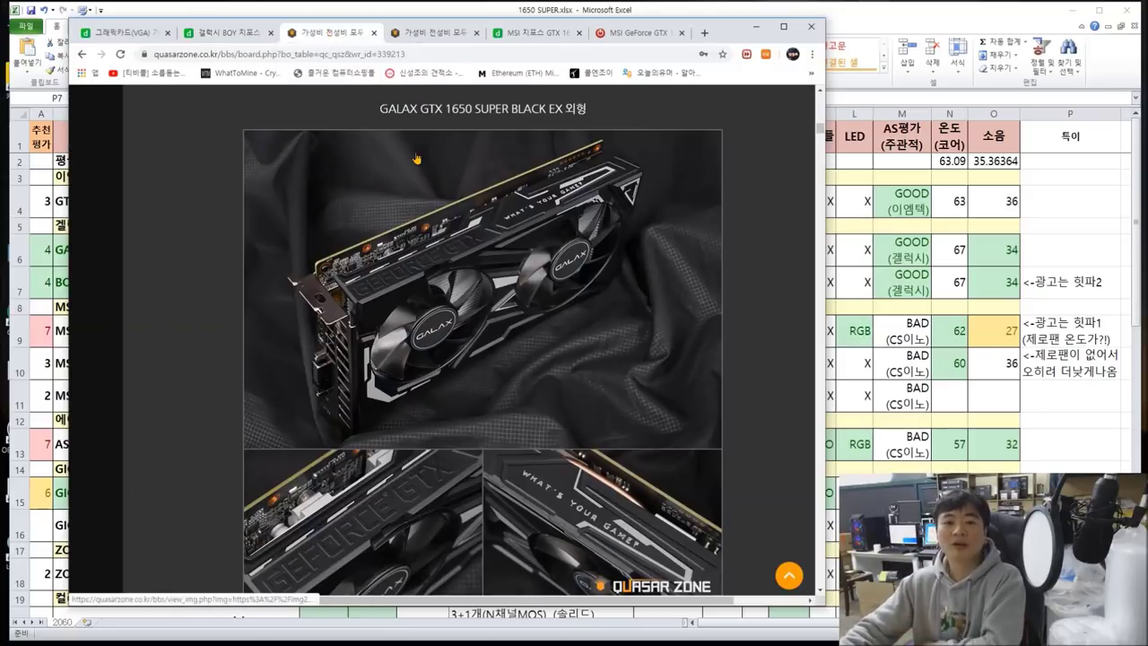
{"action": "left_click", "coordinate": [224, 33]}
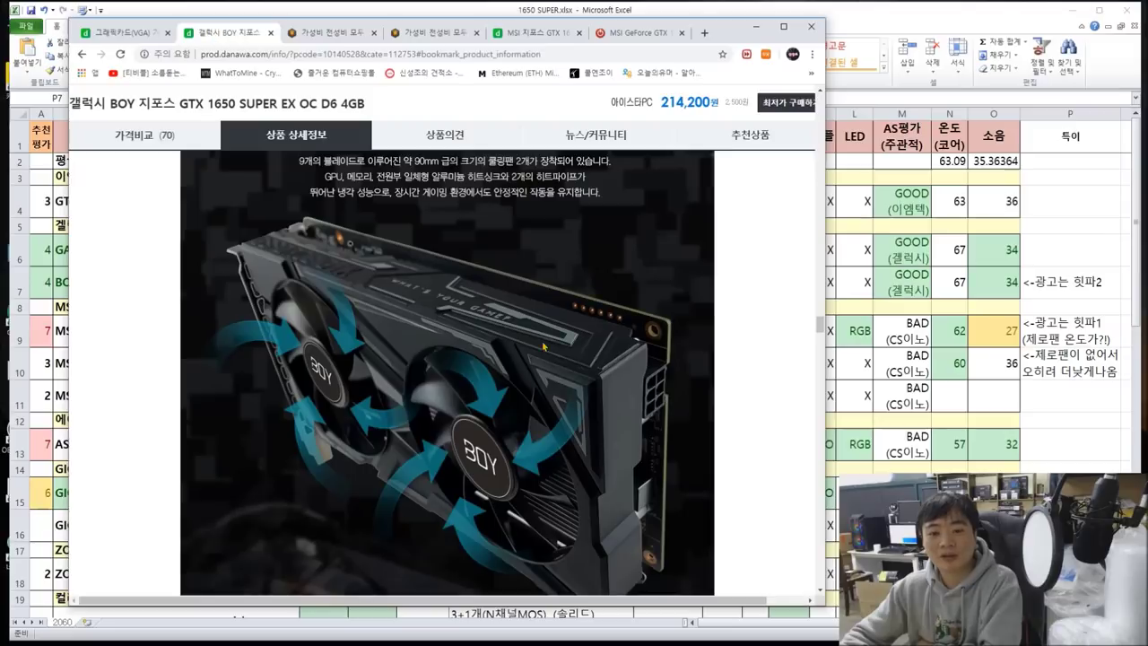
{"action": "left_click", "coordinate": [336, 35]}
{"action": "left_click_drag", "start_coordinate": [730, 36], "coordinate": [763, 36]}
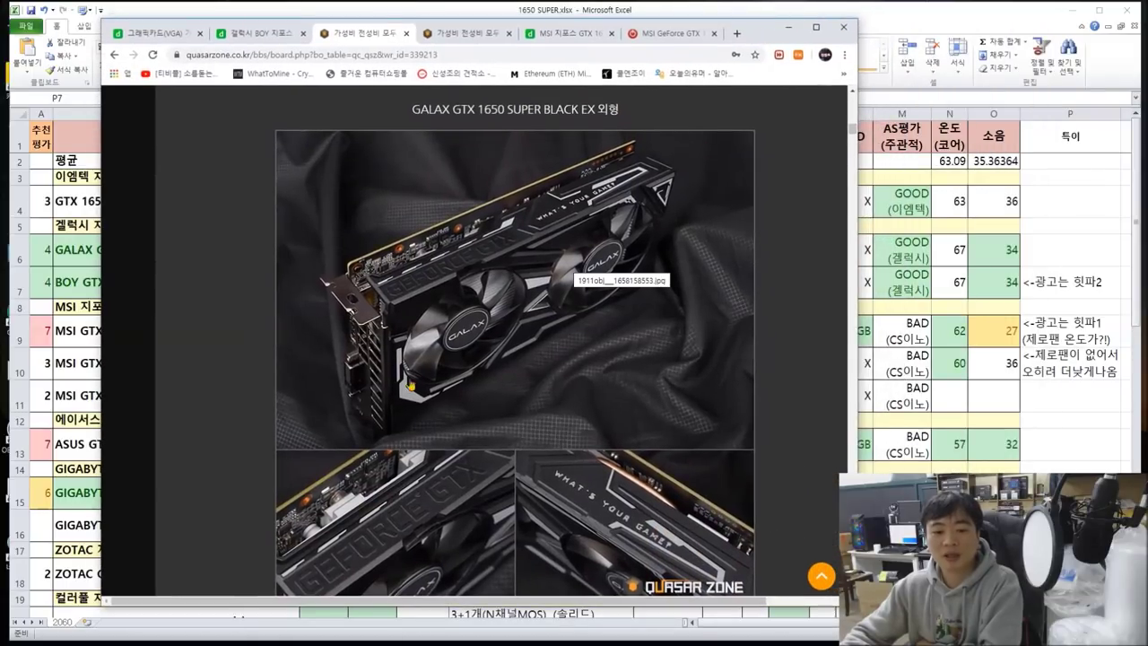
{"action": "key", "text": "ctrl+shift+Tab"}
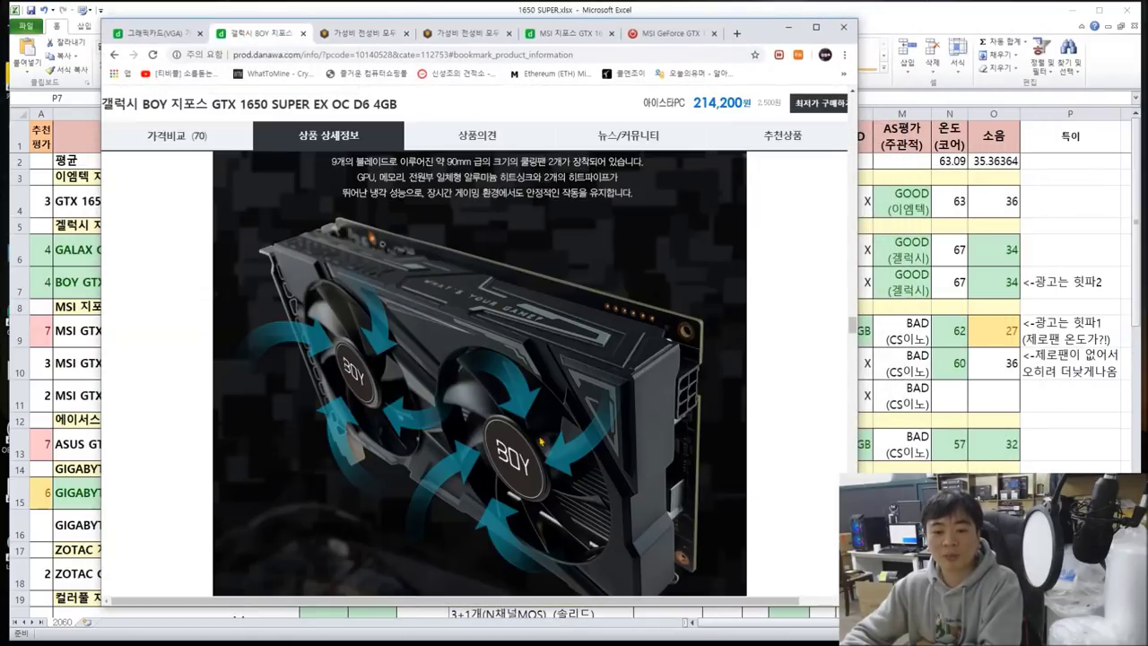
{"action": "left_click", "coordinate": [332, 34]}
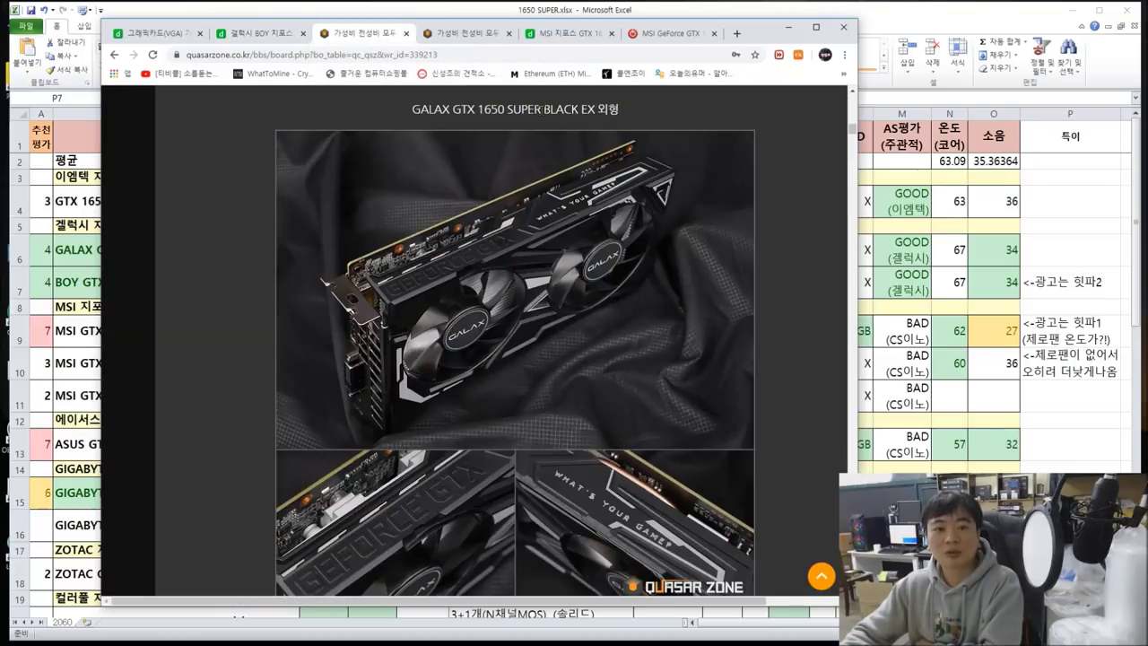
{"action": "left_click", "coordinate": [453, 34]}
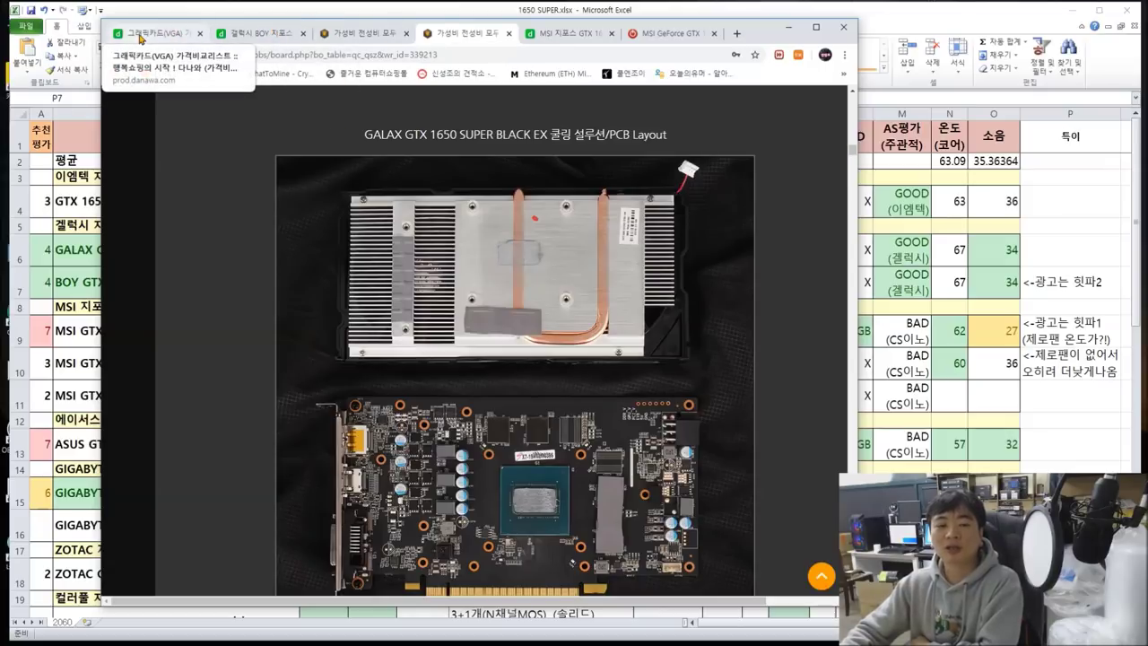
- Return to the spreadsheet and highlight the two Galaxy cards' AS ratings, and compare their noise levels with the average
{"action": "left_click", "coordinate": [272, 6]}
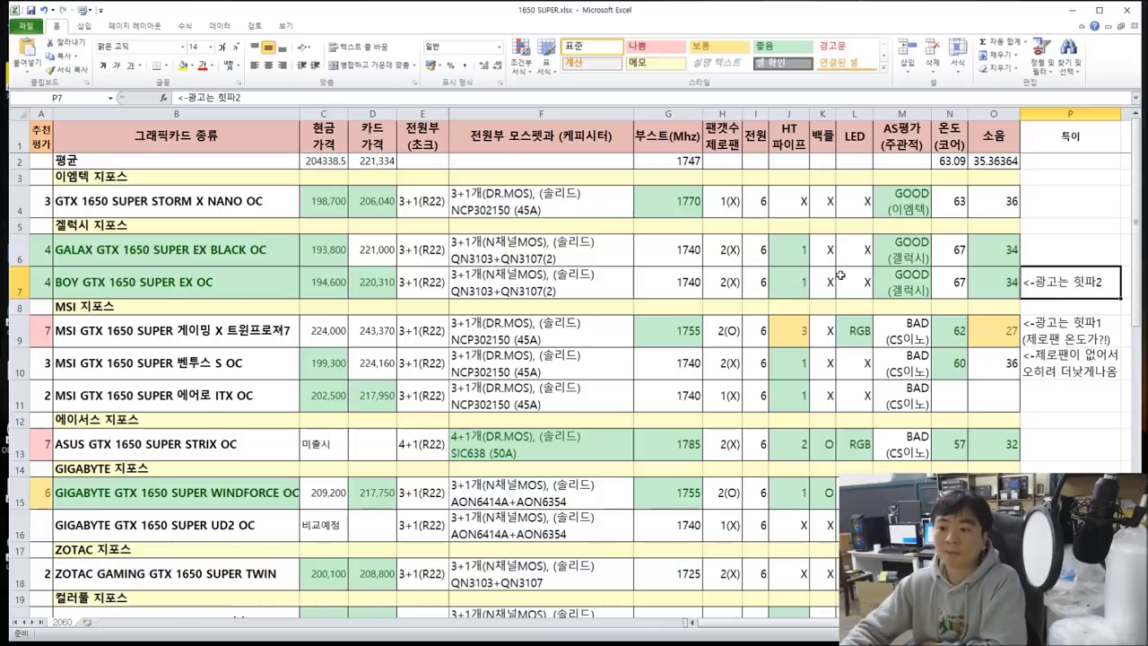
{"action": "left_click_drag", "start_coordinate": [883, 268], "coordinate": [911, 284]}
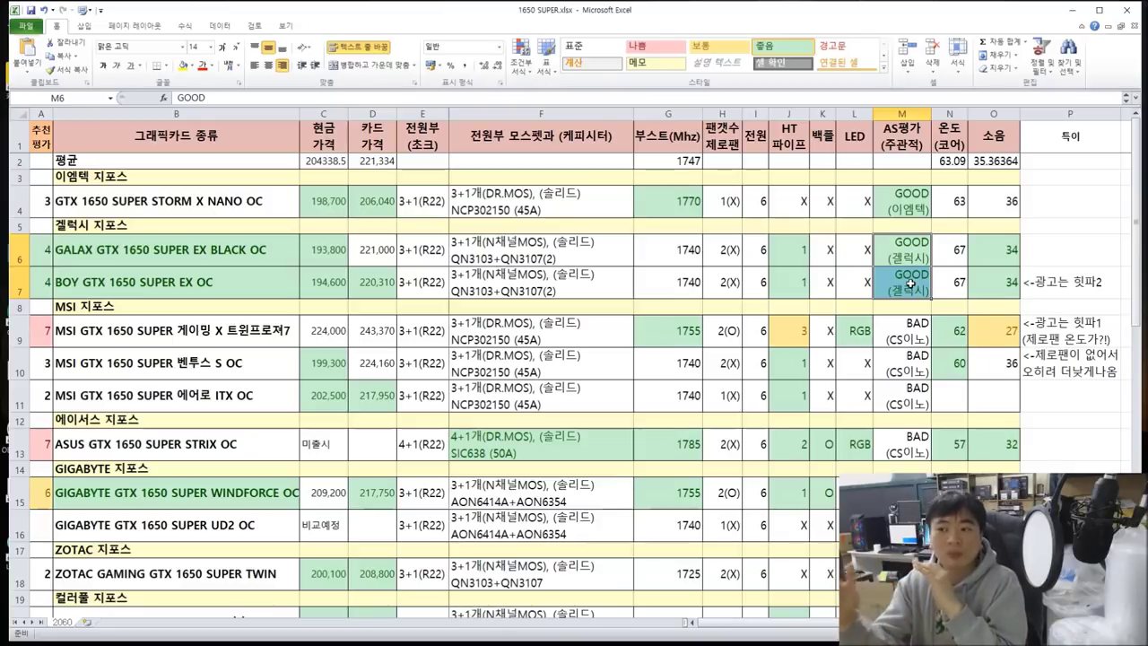
{"action": "left_click_drag", "start_coordinate": [994, 248], "coordinate": [994, 271]}
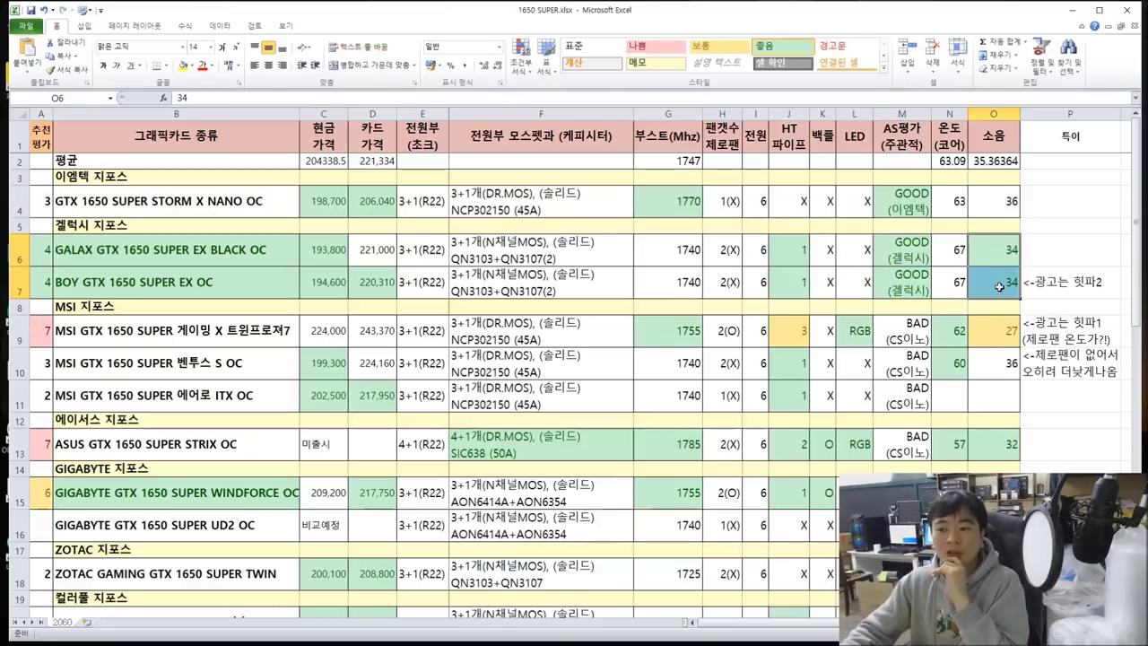
{"action": "left_click", "coordinate": [987, 163]}
{"action": "left_click_drag", "start_coordinate": [998, 249], "coordinate": [1005, 281]}
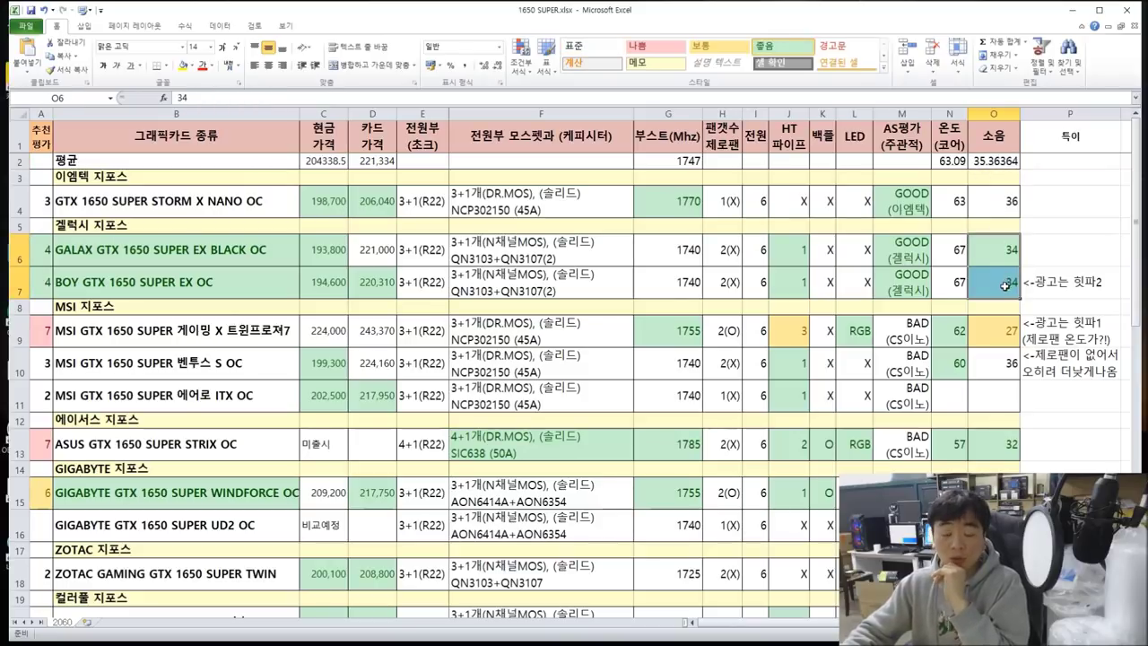
- Compare the core temperatures of the two Galaxy cards with the average, and highlight their noise cells again
{"action": "left_click_drag", "start_coordinate": [962, 258], "coordinate": [960, 281]}
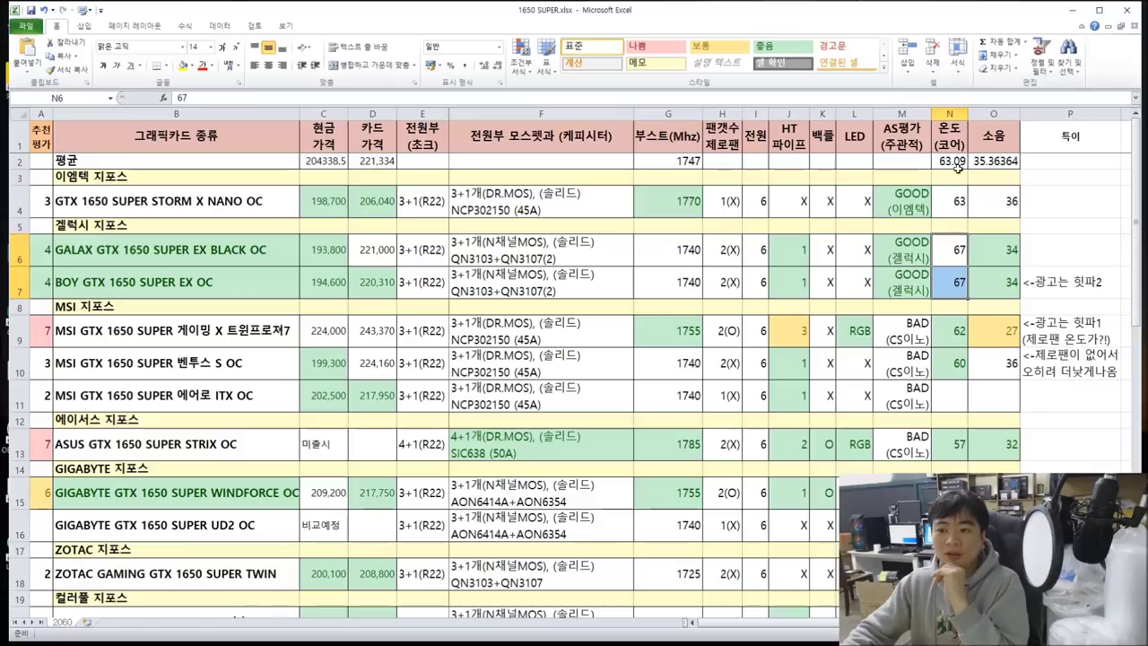
{"action": "left_click", "coordinate": [958, 168]}
{"action": "left_click", "coordinate": [958, 254]}
{"action": "left_click", "coordinate": [959, 280]}
{"action": "left_click", "coordinate": [857, 260]}
{"action": "left_click", "coordinate": [996, 247]}
{"action": "left_click_drag", "start_coordinate": [996, 246], "coordinate": [995, 280]}
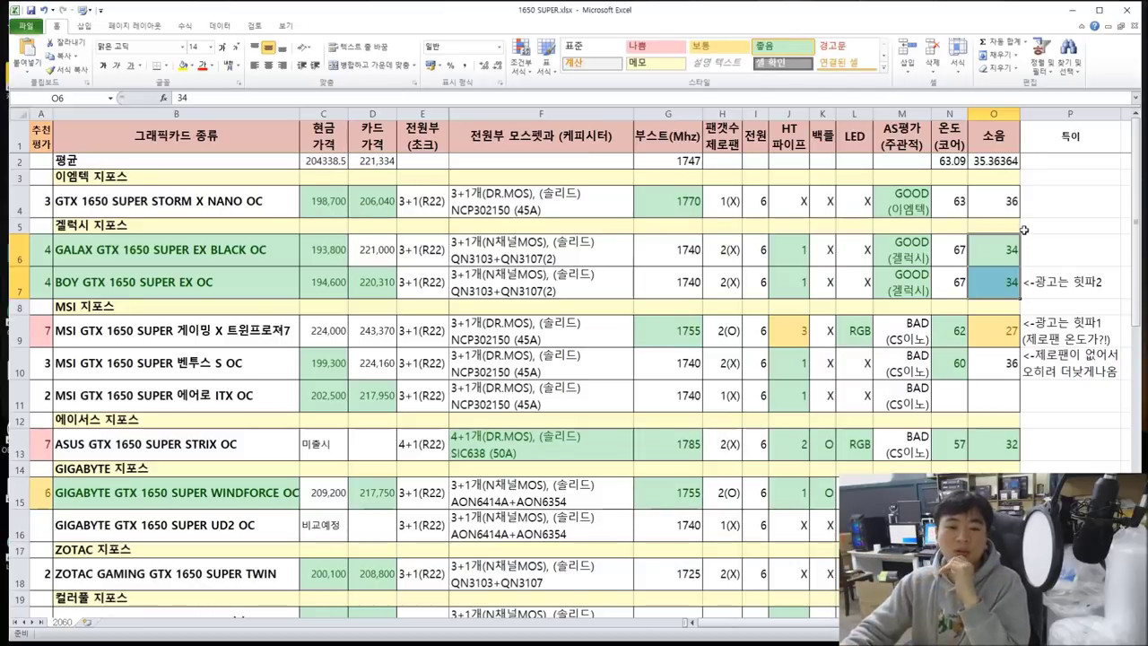
- Highlight both Galaxy rows, and review the BOY EX OC's MOSFET, boost clock and fan count cells
{"action": "left_click_drag", "start_coordinate": [47, 247], "coordinate": [996, 278]}
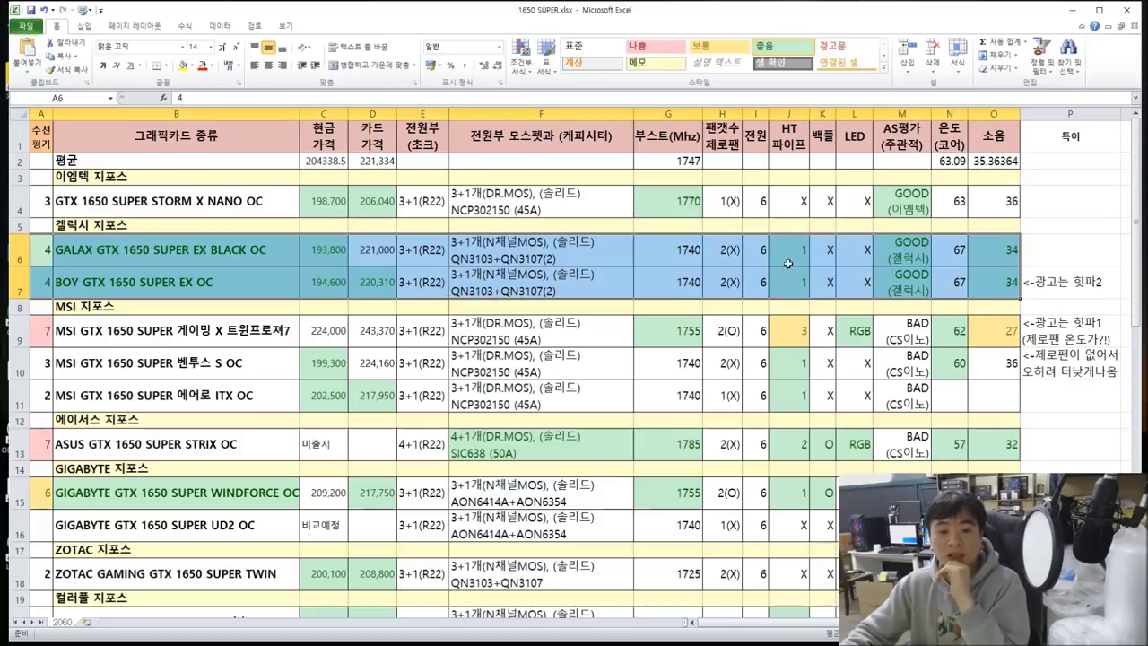
{"action": "left_click", "coordinate": [625, 269]}
{"action": "left_click", "coordinate": [668, 282]}
{"action": "left_click", "coordinate": [732, 283]}
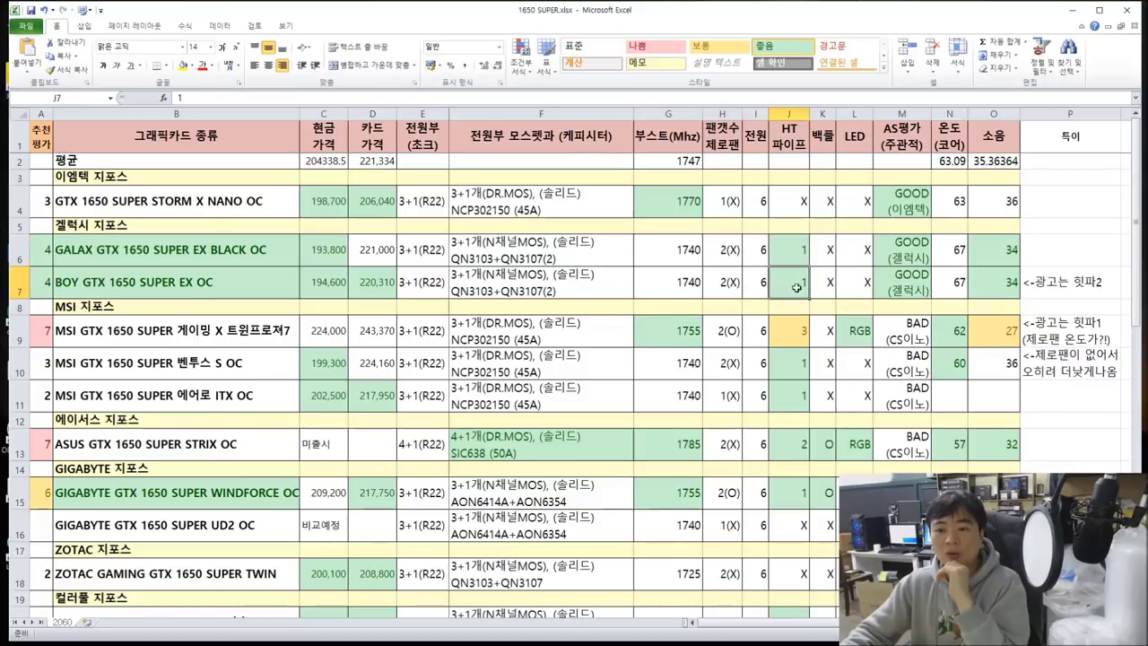
- Review the AS rating and noise cells of the two Galaxy cards, and highlight their core temperatures
{"action": "left_click", "coordinate": [896, 254]}
{"action": "left_click", "coordinate": [901, 282]}
{"action": "left_click", "coordinate": [1023, 259]}
{"action": "left_click", "coordinate": [995, 253]}
{"action": "left_click", "coordinate": [997, 295]}
{"action": "left_click_drag", "start_coordinate": [908, 253], "coordinate": [955, 283]}
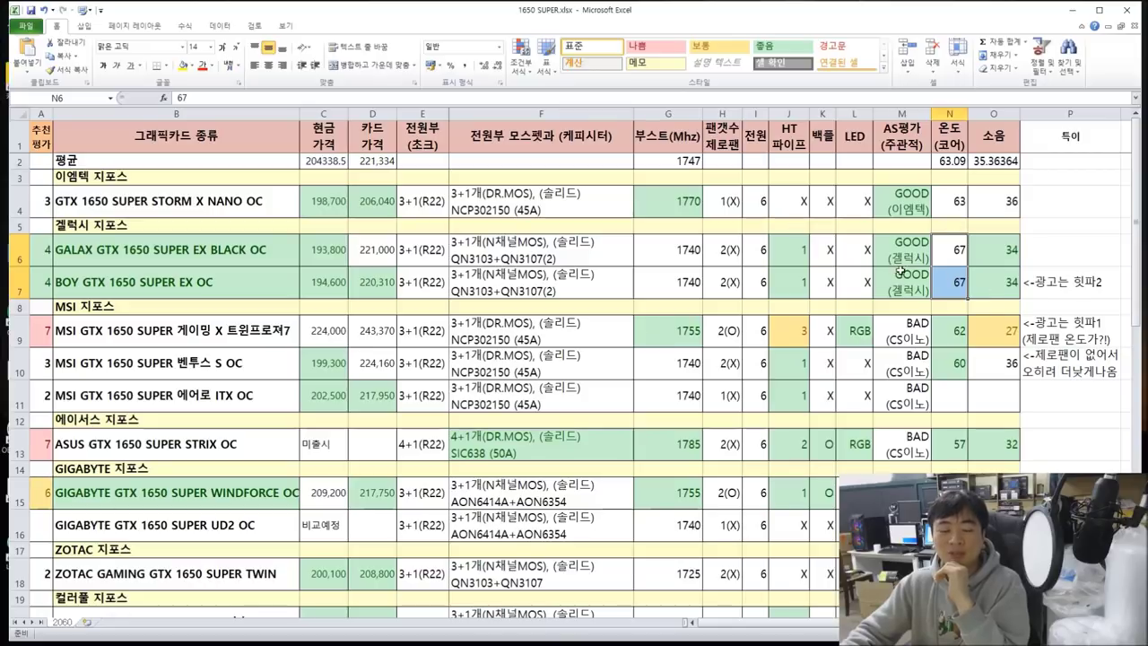
- Highlight the two Galaxy cards' heat pipe cells, check the BOY EX OC's cash price, and highlight both Galaxy rows
{"action": "left_click_drag", "start_coordinate": [804, 253], "coordinate": [797, 286]}
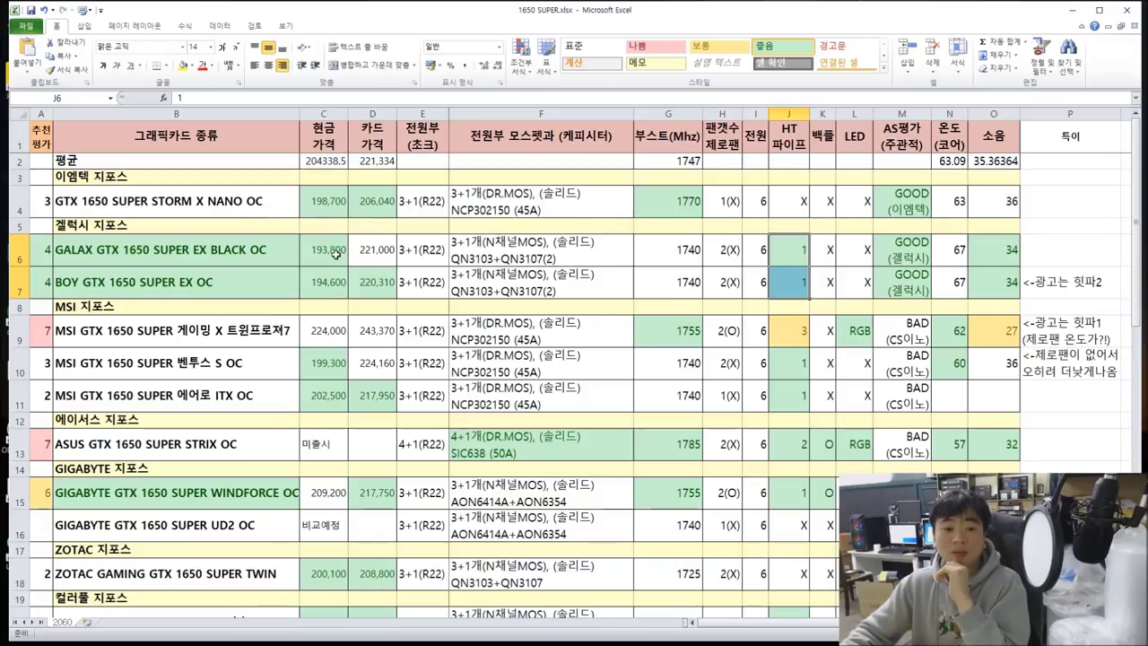
{"action": "left_click", "coordinate": [328, 281]}
{"action": "left_click_drag", "start_coordinate": [372, 281], "coordinate": [980, 278]}
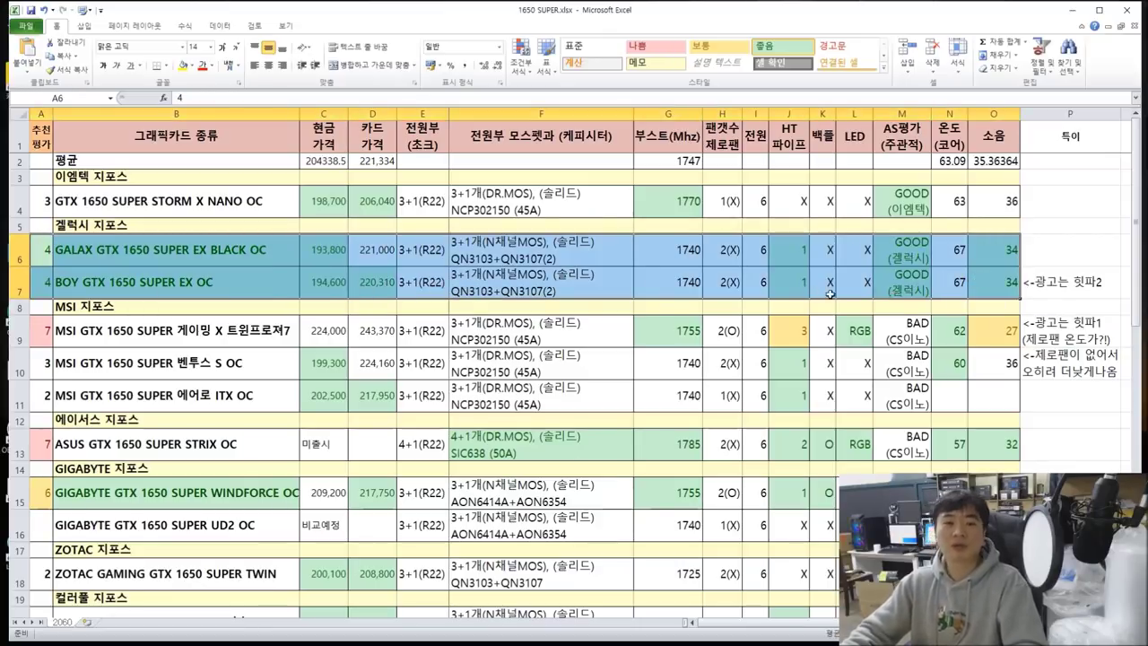
- Move on to the MSI cards and review the cash and card prices of the GTX 1650 SUPER Gaming X Twin Frozr 7
{"action": "left_click", "coordinate": [306, 332]}
{"action": "left_click_drag", "start_coordinate": [54, 345], "coordinate": [231, 395]}
{"action": "left_click", "coordinate": [214, 341]}
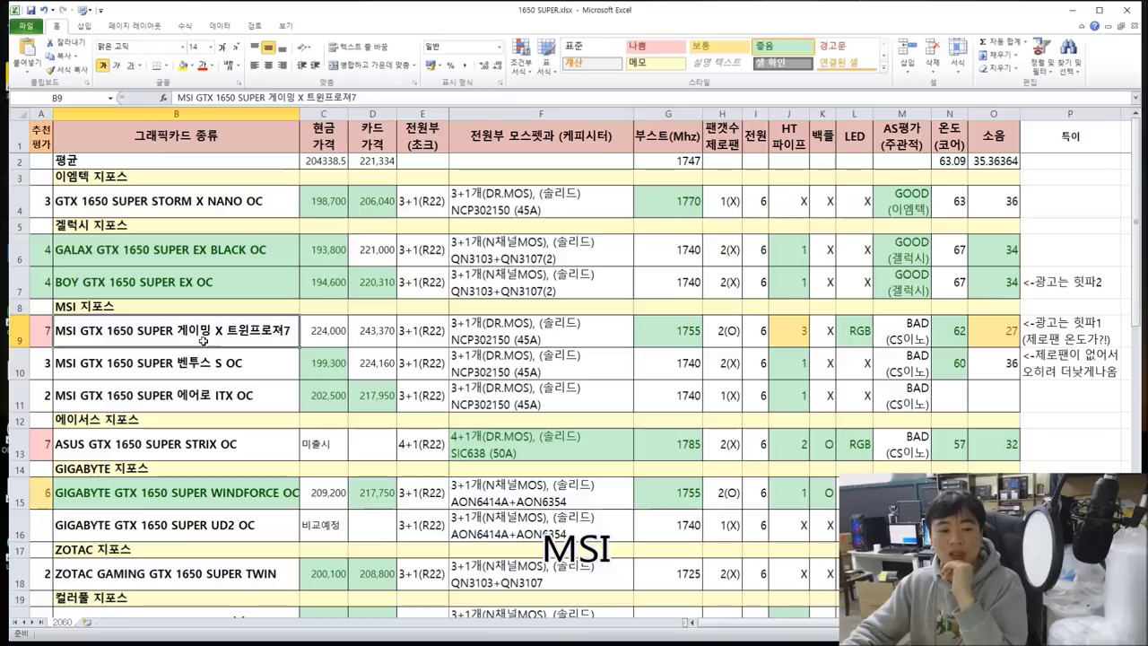
{"action": "left_click_drag", "start_coordinate": [40, 330], "coordinate": [502, 330]}
{"action": "left_click", "coordinate": [330, 330]}
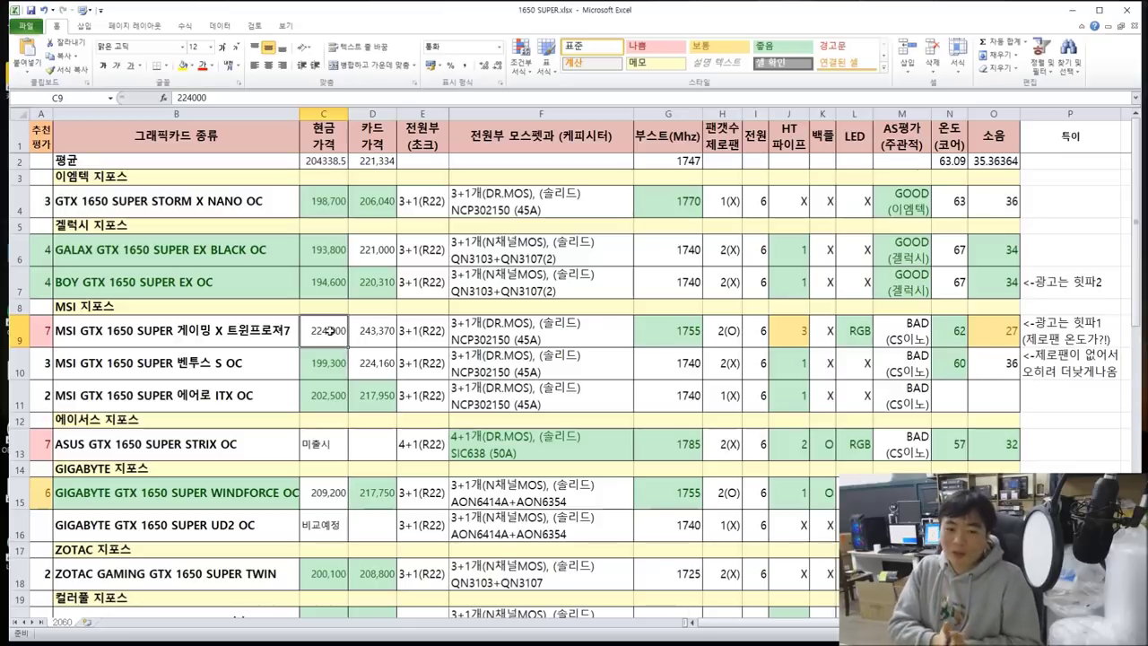
{"action": "left_click", "coordinate": [382, 330]}
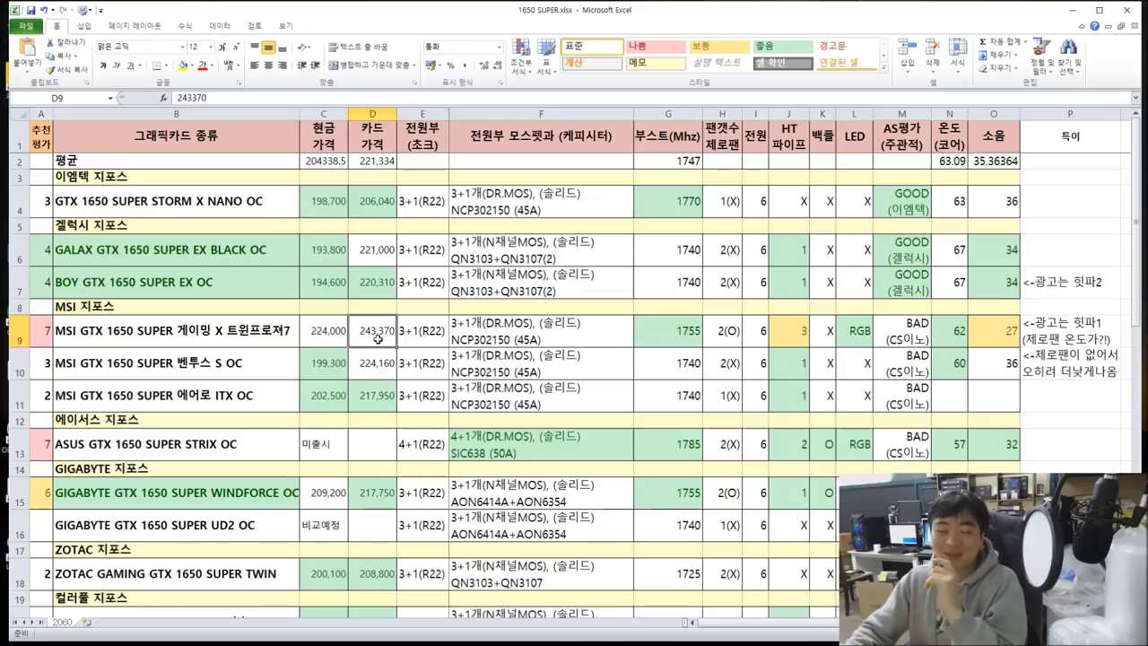
{"action": "left_click_drag", "start_coordinate": [325, 332], "coordinate": [390, 332]}
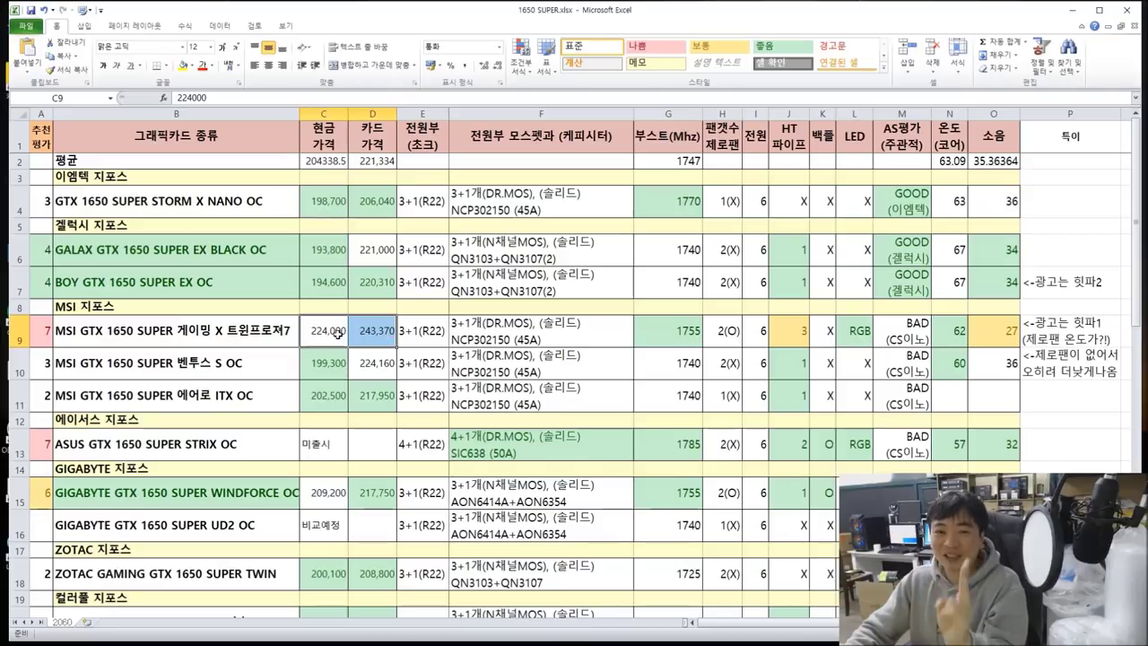
{"action": "left_click", "coordinate": [372, 338]}
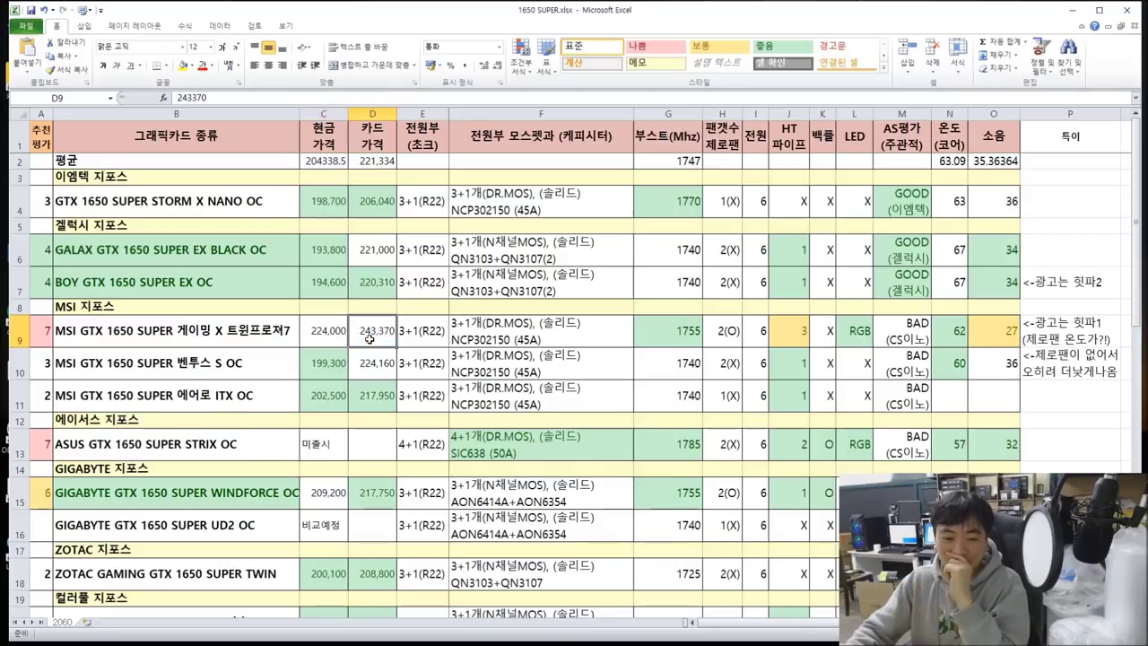
- Compare the MSI Gaming X's power stage and MOSFET cells with those of the STORM X NANO OC
{"action": "left_click_drag", "start_coordinate": [333, 334], "coordinate": [601, 330]}
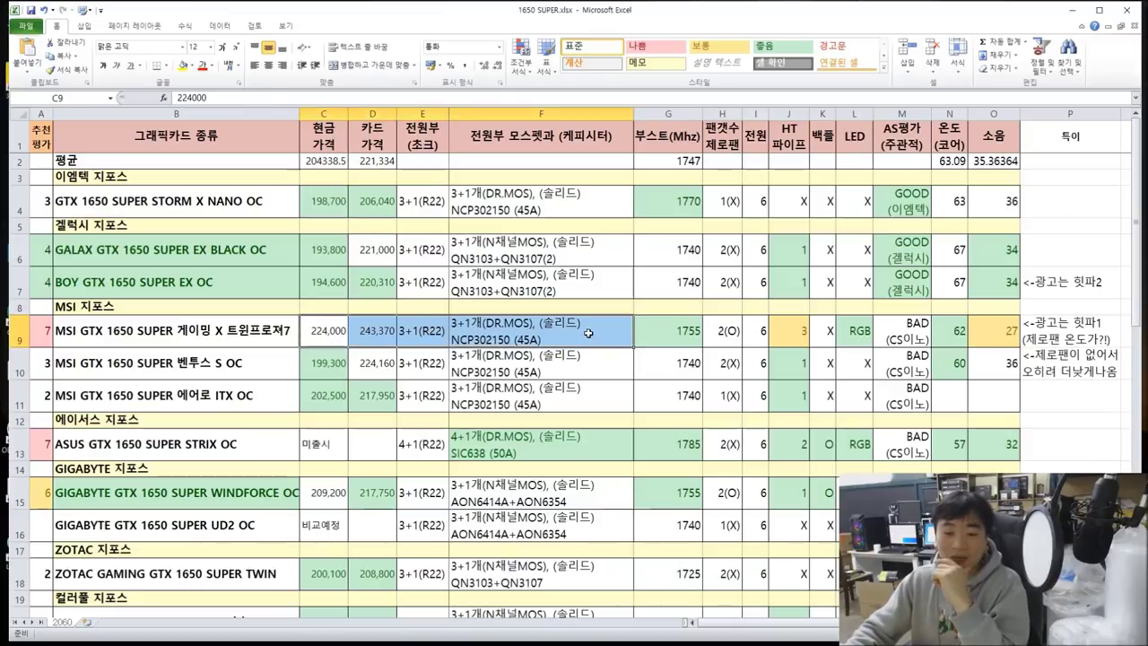
{"action": "left_click", "coordinate": [579, 332]}
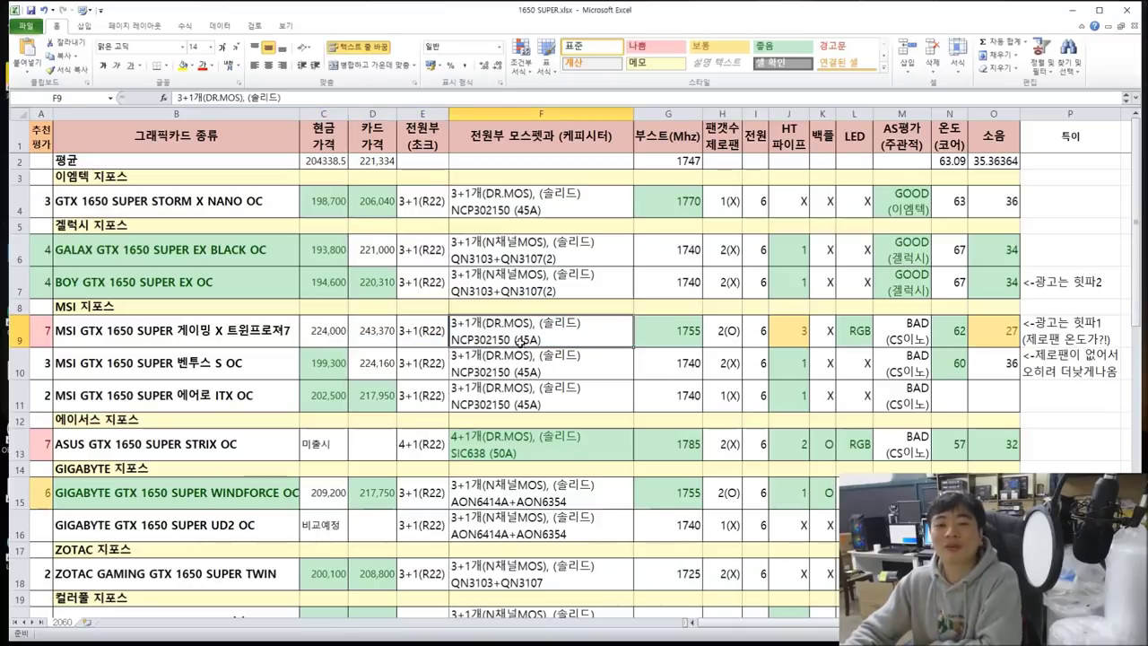
{"action": "left_click", "coordinate": [529, 206]}
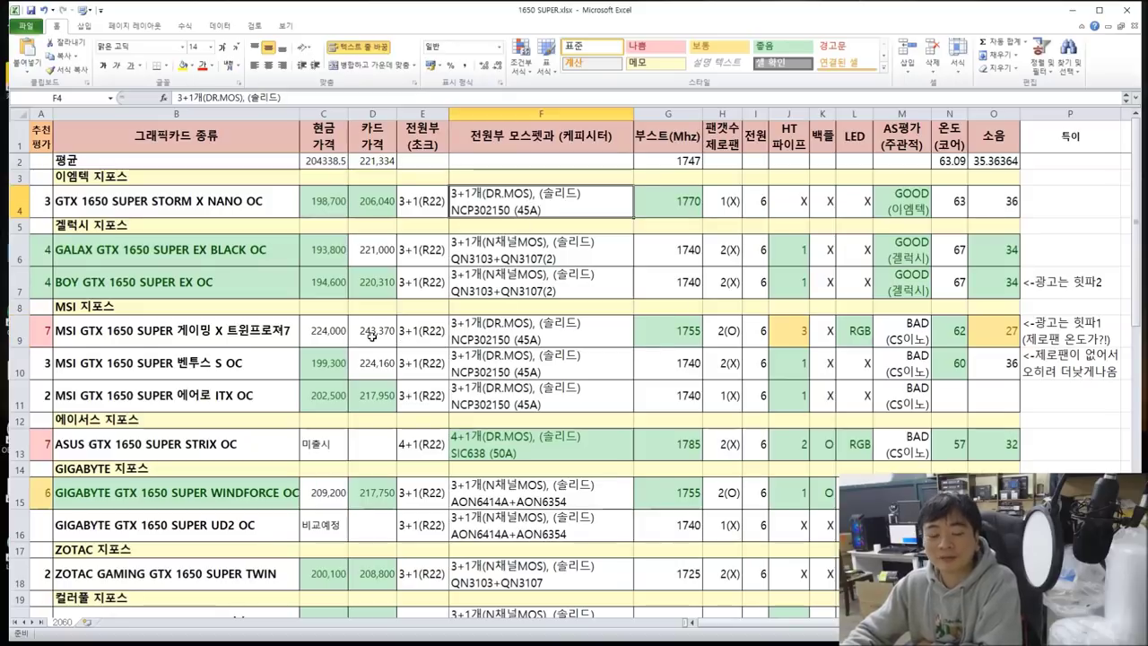
{"action": "left_click_drag", "start_coordinate": [372, 336], "coordinate": [619, 339]}
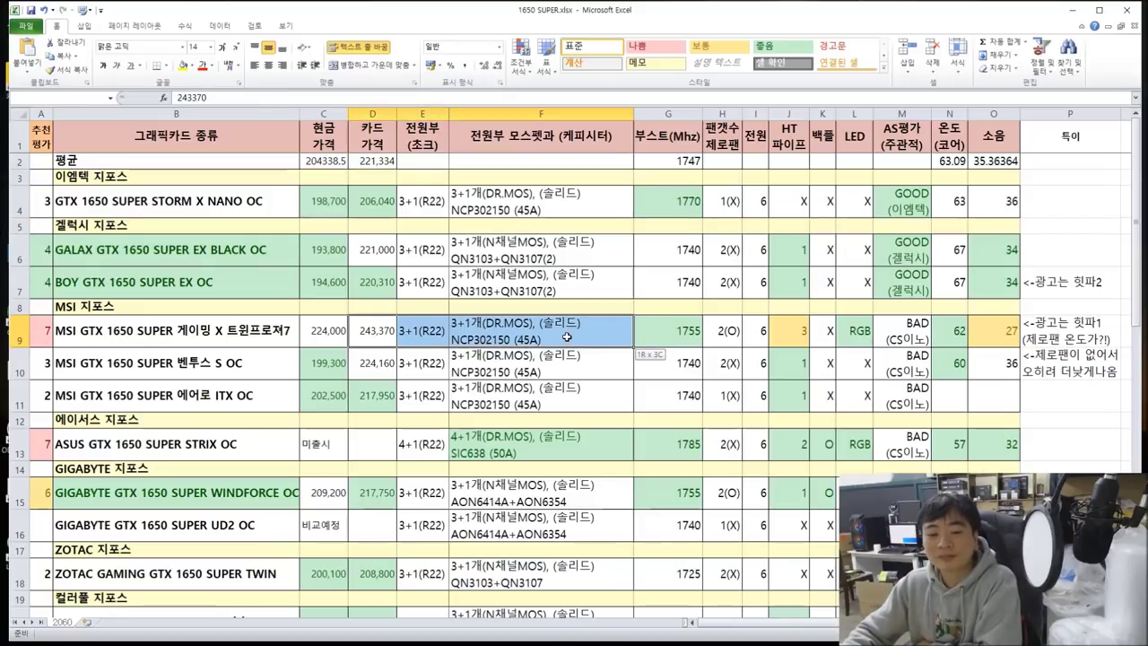
- Review the MSI Gaming X's boost clock and its fan count and zero-fan cell
{"action": "left_click", "coordinate": [658, 338]}
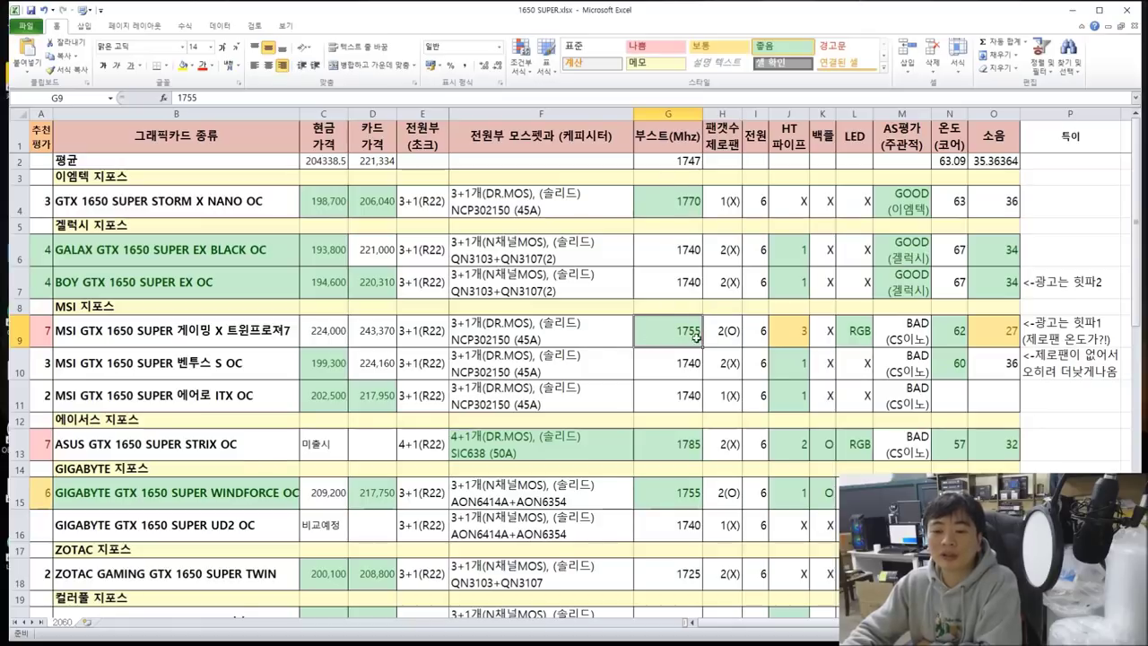
{"action": "left_click", "coordinate": [731, 334]}
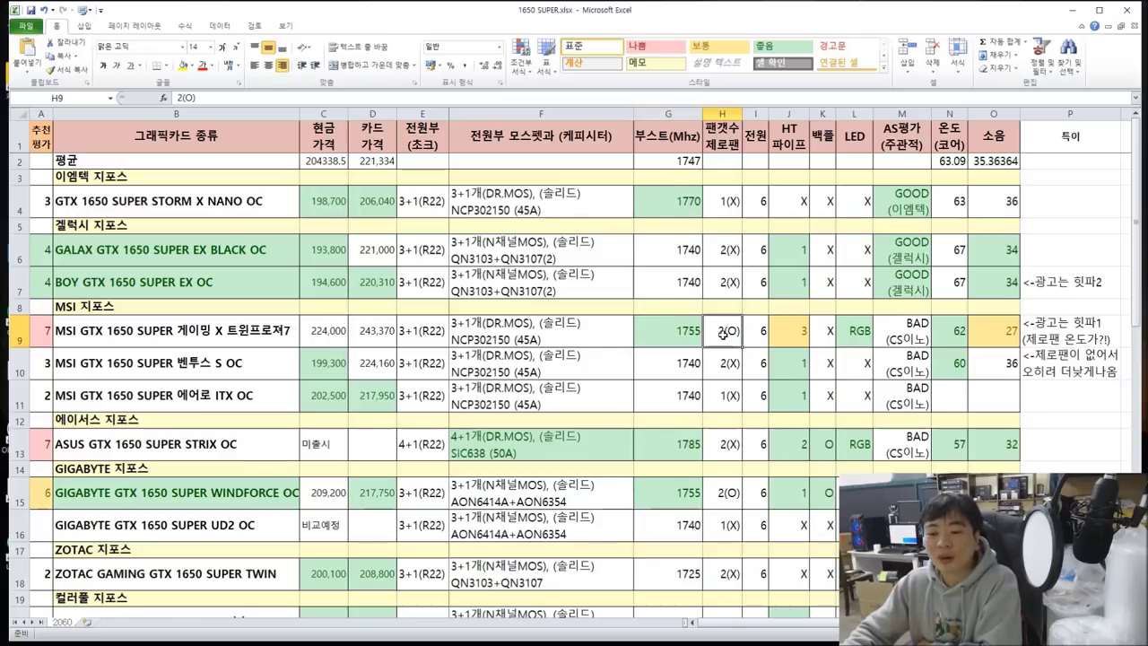
{"action": "scroll", "coordinate": [749, 369], "scroll_direction": "down", "scroll_amount": 4}
{"action": "scroll", "coordinate": [733, 487], "scroll_direction": "up", "scroll_amount": 4}
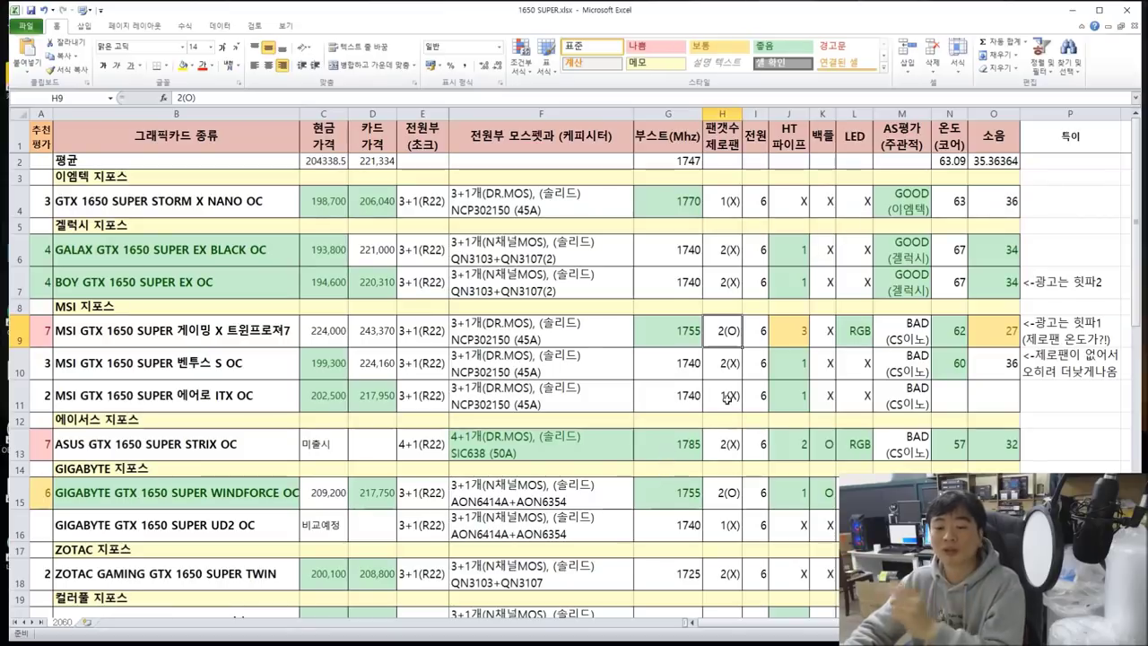
{"action": "left_click_drag", "start_coordinate": [117, 334], "coordinate": [725, 334]}
- Go through the MSI Gaming X's power connector, heat pipe, LED, noise and core temperature cells
{"action": "left_click", "coordinate": [756, 332]}
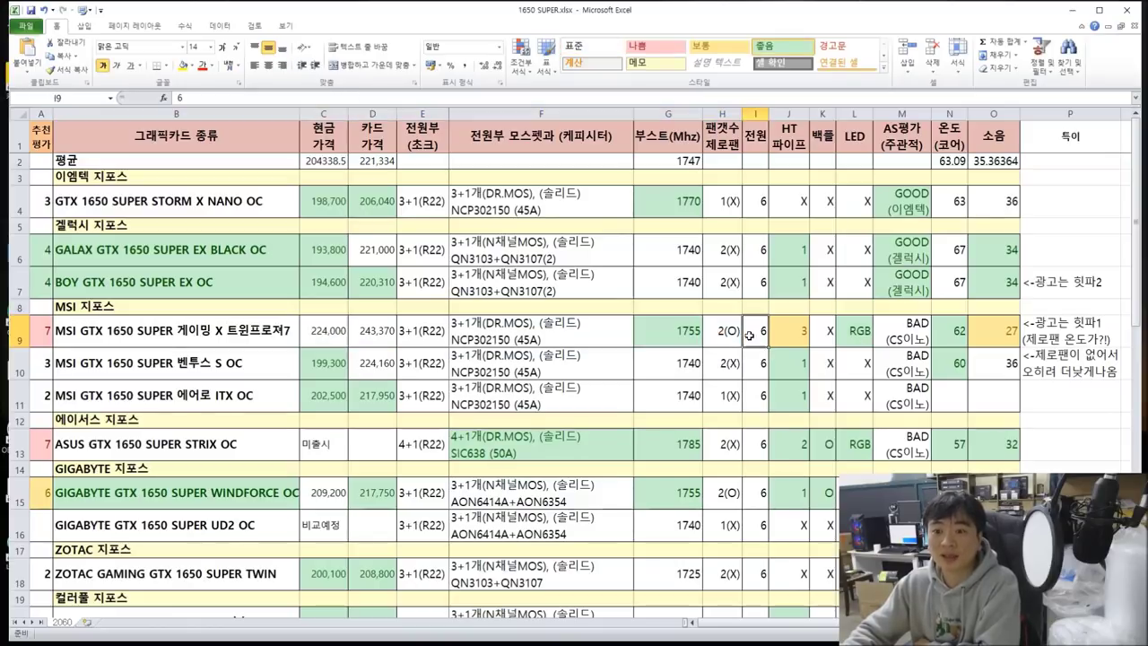
{"action": "key", "text": "Right"}
{"action": "key", "text": "Right"}
{"action": "left_click", "coordinate": [951, 332]}
{"action": "left_click", "coordinate": [994, 332]}
{"action": "left_click", "coordinate": [951, 332]}
{"action": "left_click", "coordinate": [862, 345]}
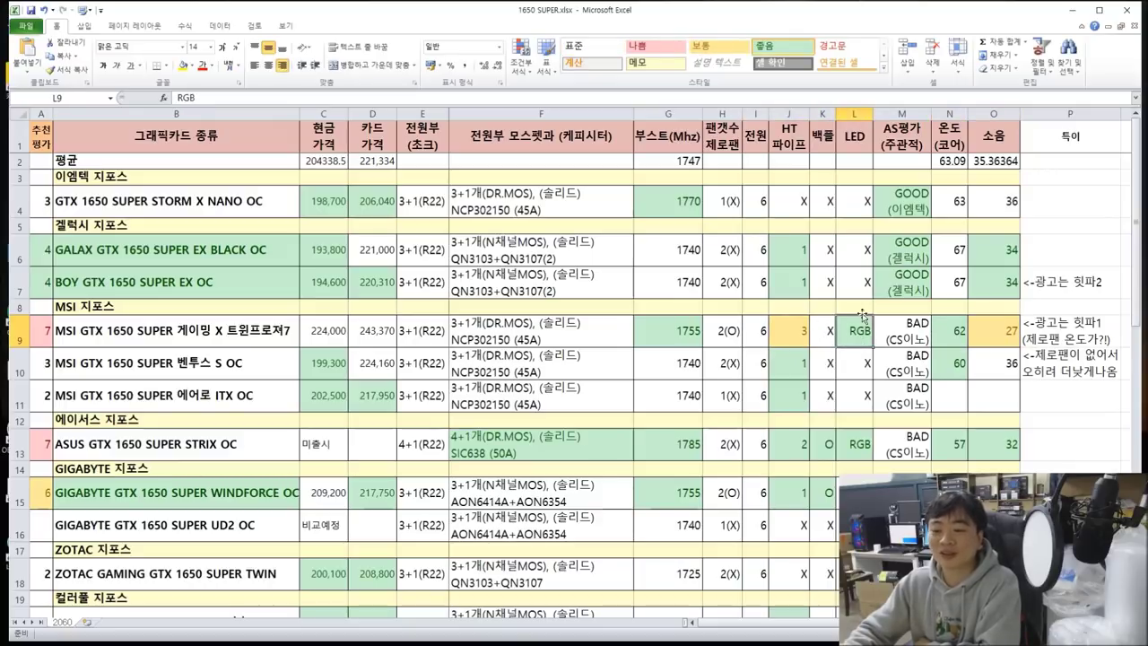
{"action": "left_click", "coordinate": [953, 336]}
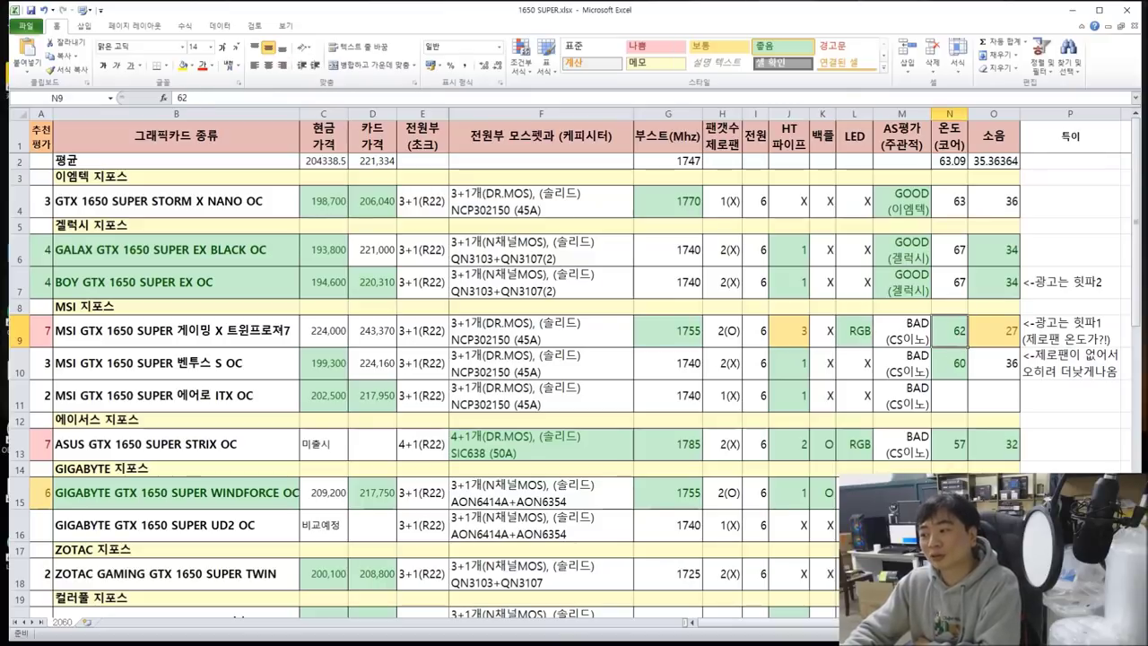
- Switch to the browser and compare the MSI Gaming X's advertised heat pipes on Danawa with TechPowerUp's disassembly photos
{"action": "key", "text": "alt+Tab"}
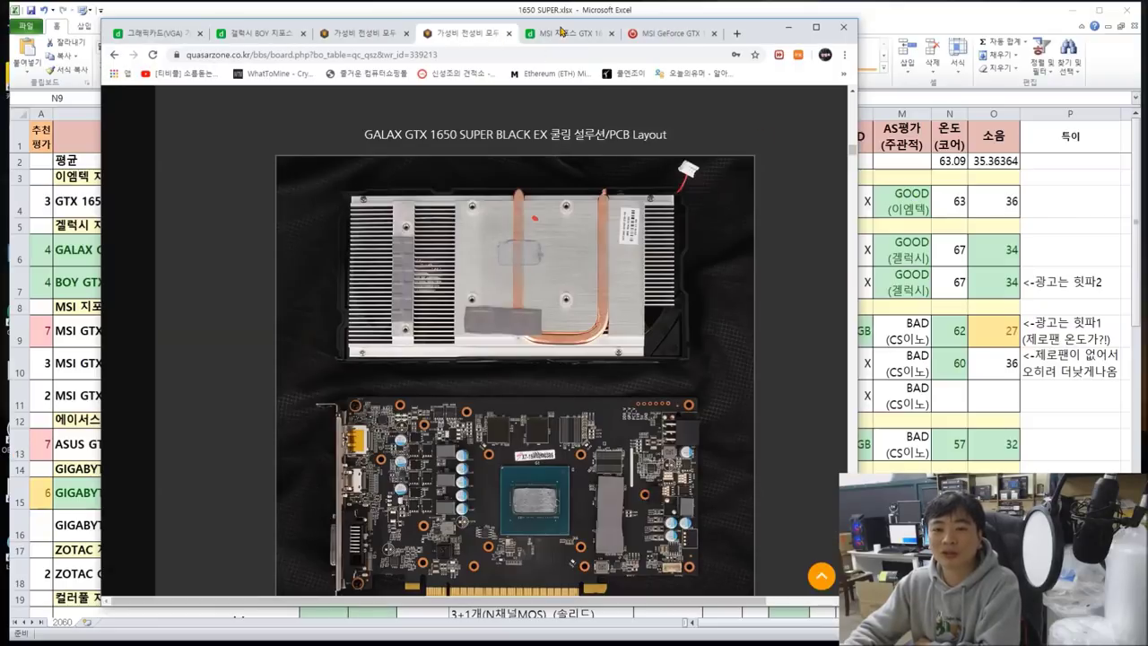
{"action": "left_click", "coordinate": [561, 32]}
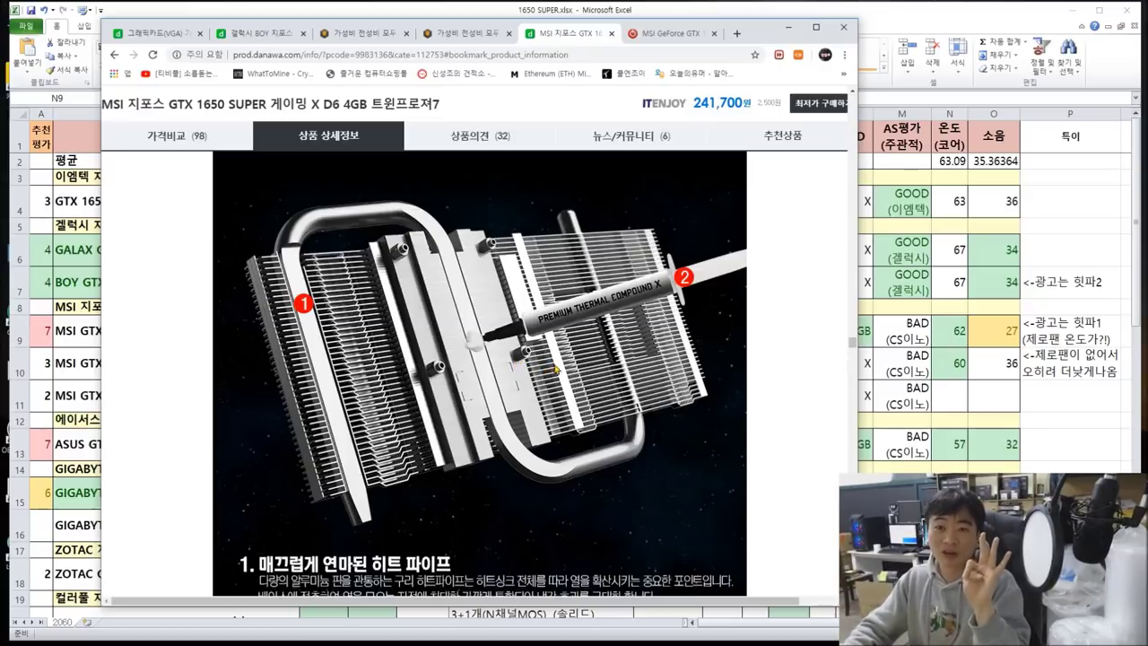
{"action": "left_click", "coordinate": [680, 36]}
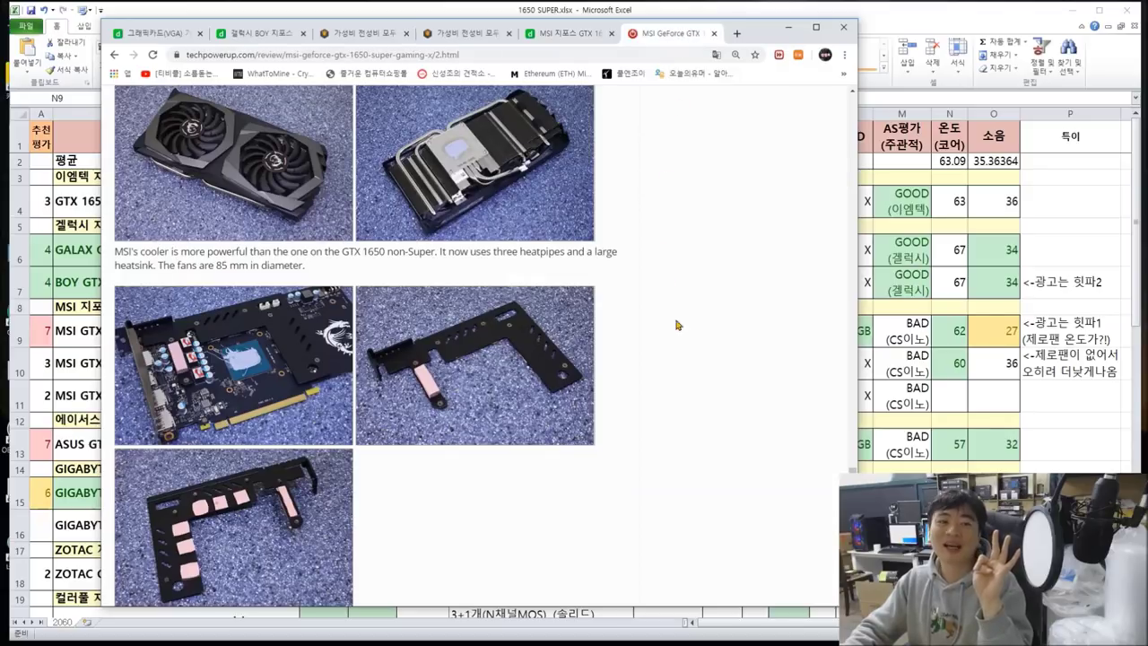
{"action": "scroll", "coordinate": [684, 356], "scroll_direction": "up", "scroll_amount": 8}
{"action": "left_click_drag", "start_coordinate": [846, 405], "coordinate": [627, 452]}
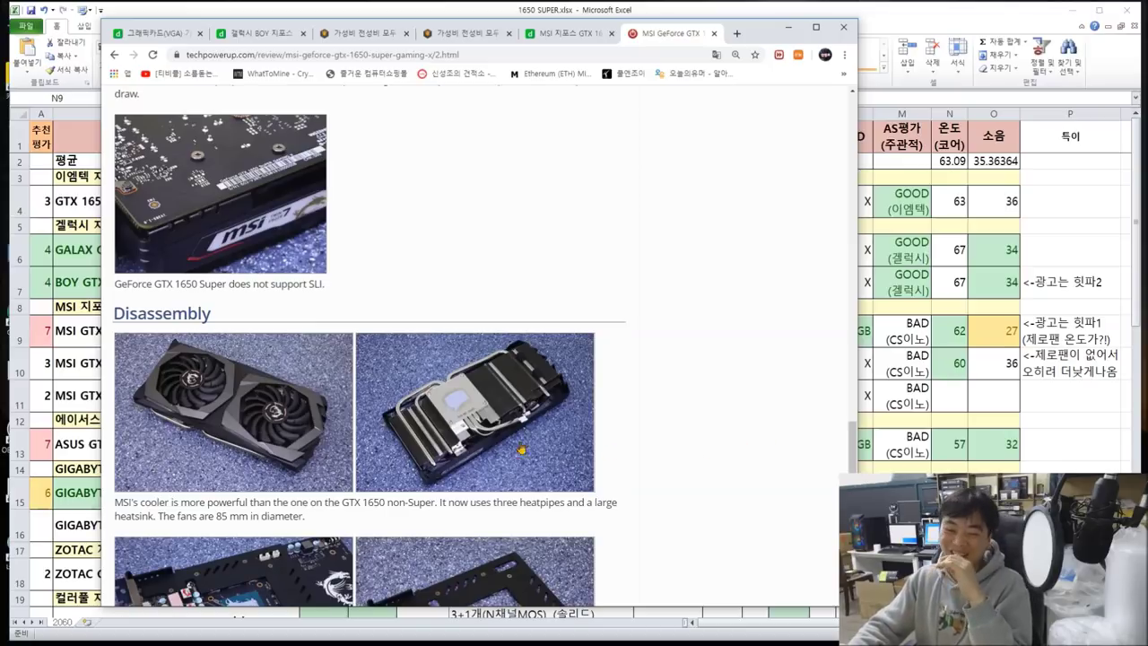
- Return to the spreadsheet, review the MSI Gaming X's noise and core temperature cells, and highlight its row
{"action": "key", "text": "alt+Tab"}
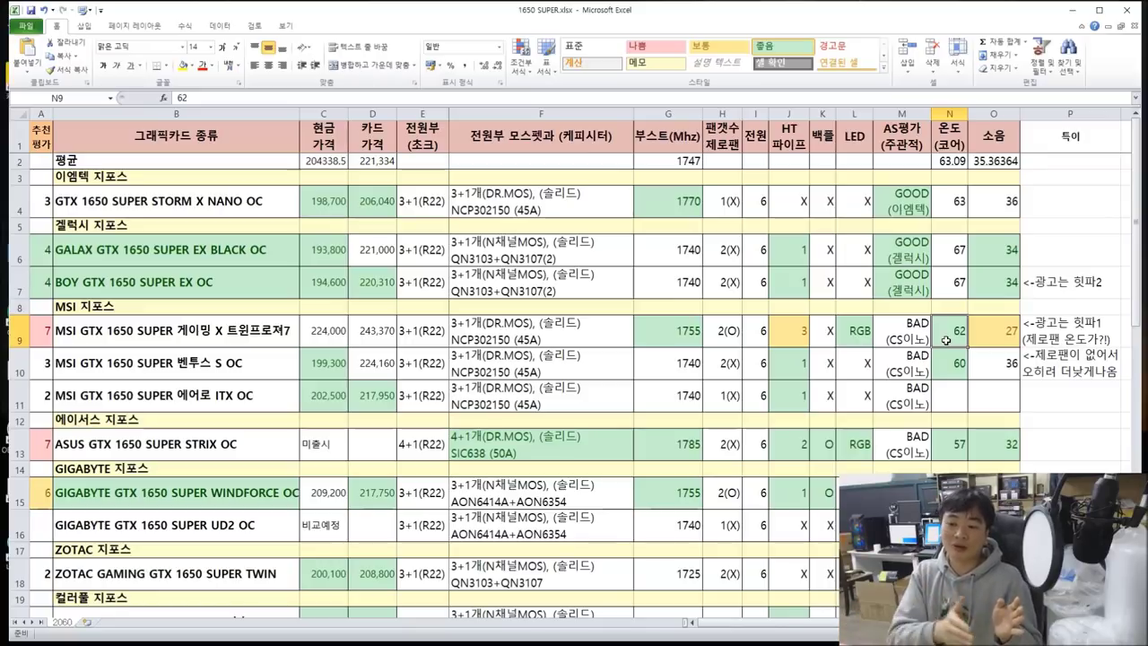
{"action": "left_click", "coordinate": [981, 331]}
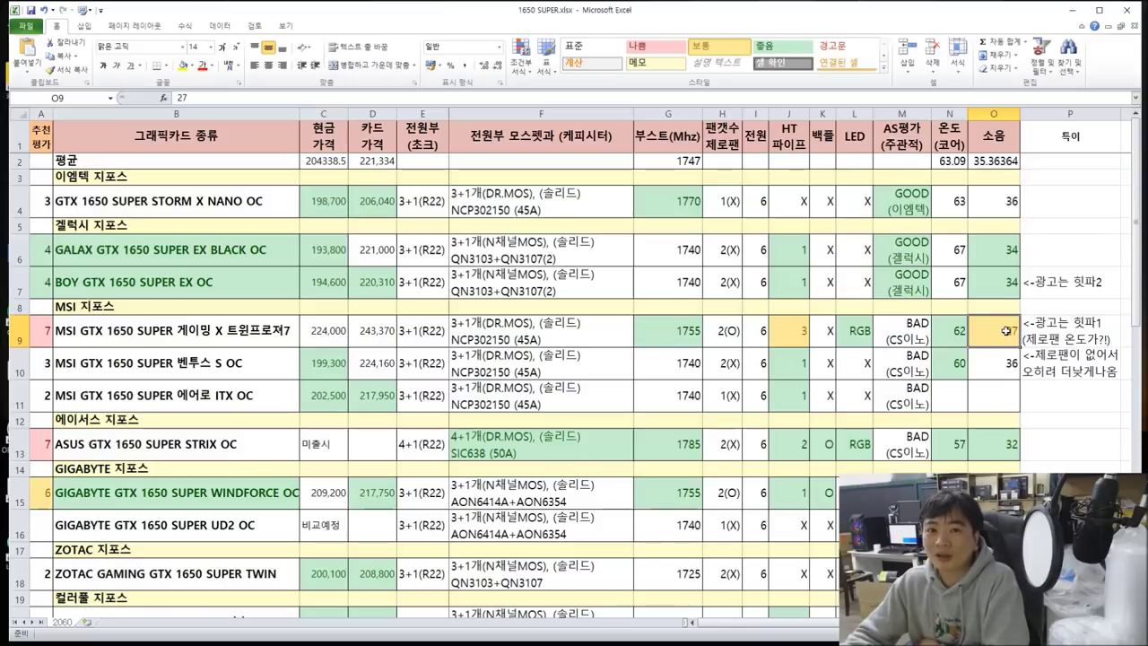
{"action": "left_click_drag", "start_coordinate": [1069, 339], "coordinate": [56, 328]}
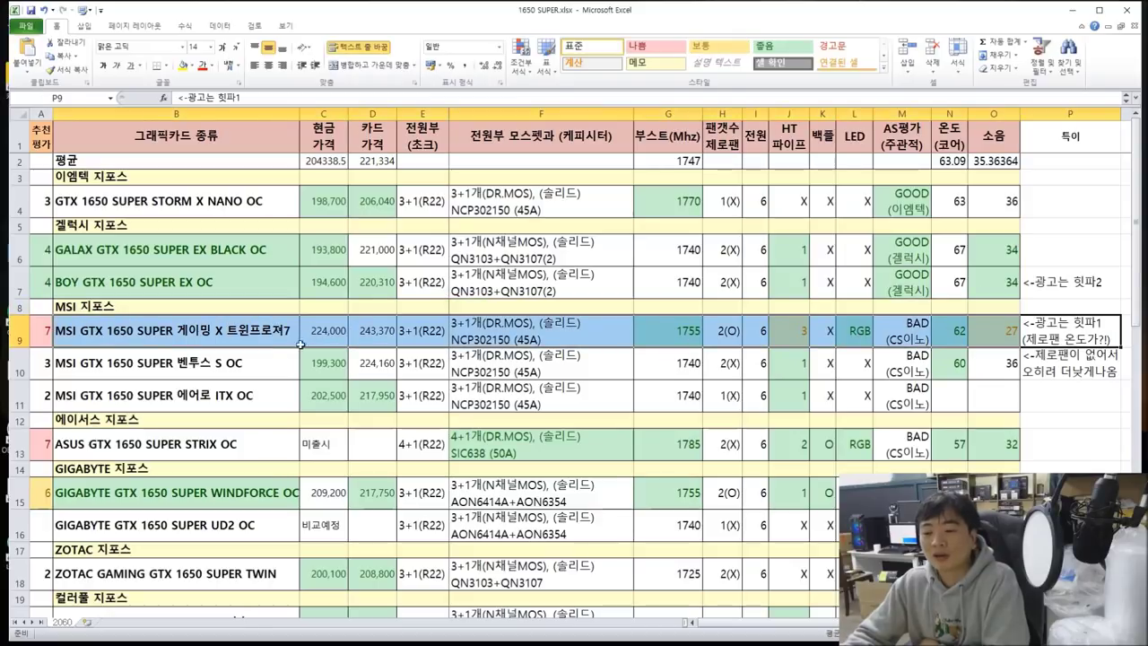
{"action": "left_click", "coordinate": [953, 332]}
{"action": "left_click_drag", "start_coordinate": [41, 332], "coordinate": [994, 331]}
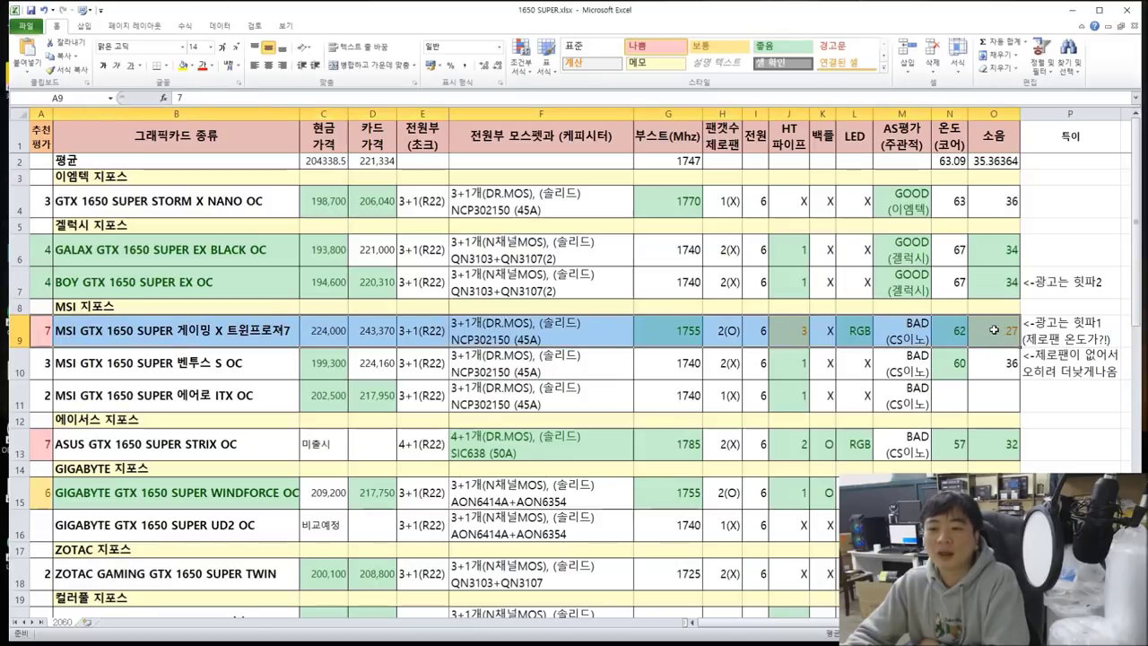
- Review the MSI Gaming X's heat pipe, noise, core temperature and boost clock cells, and highlight the row again
{"action": "left_click", "coordinate": [798, 330]}
{"action": "left_click", "coordinate": [996, 328]}
{"action": "left_click", "coordinate": [952, 336]}
{"action": "left_click", "coordinate": [679, 333]}
{"action": "left_click_drag", "start_coordinate": [984, 336], "coordinate": [61, 334]}
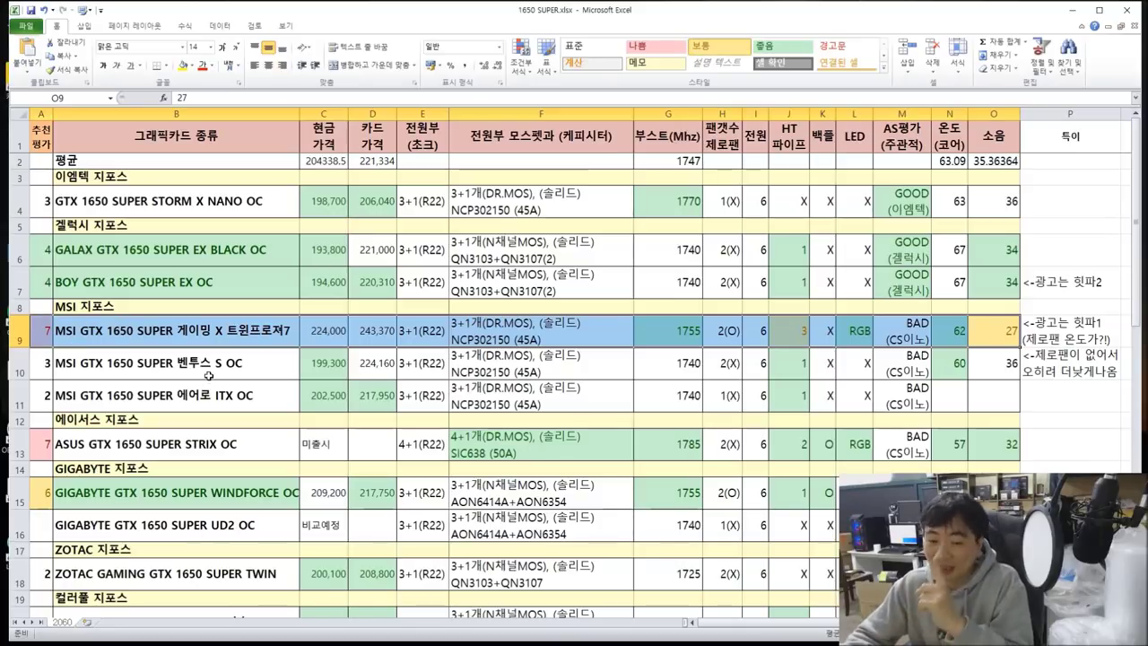
- Weigh the MSI Gaming X's cash price against its full row of specifications and its AS rating
{"action": "left_click", "coordinate": [363, 332]}
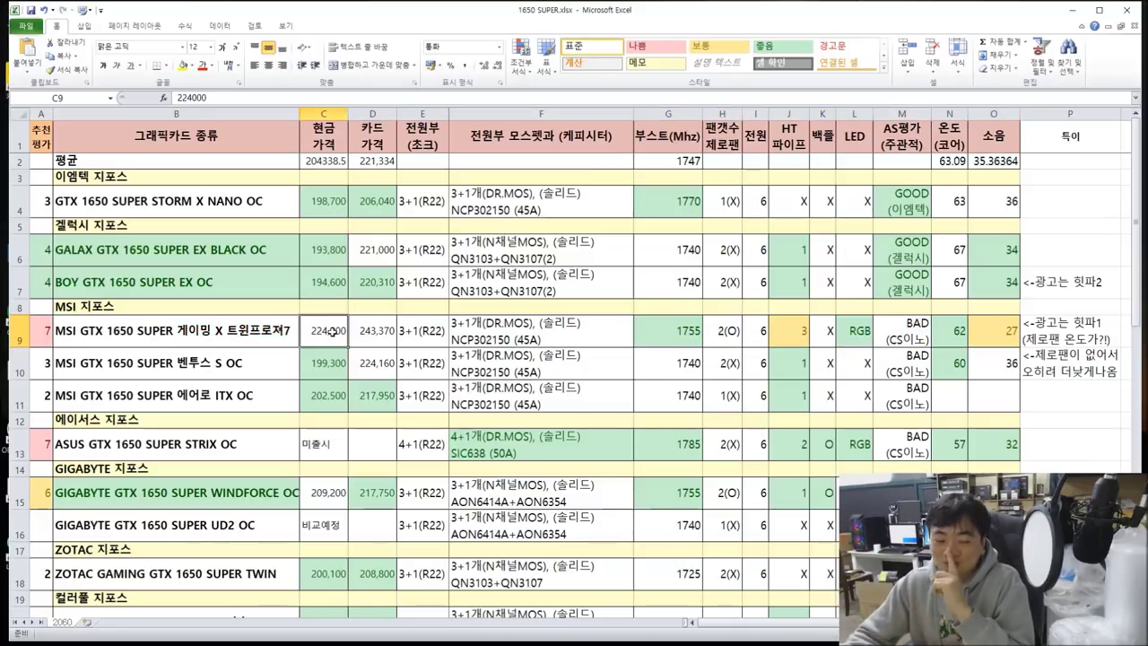
{"action": "left_click", "coordinate": [339, 332]}
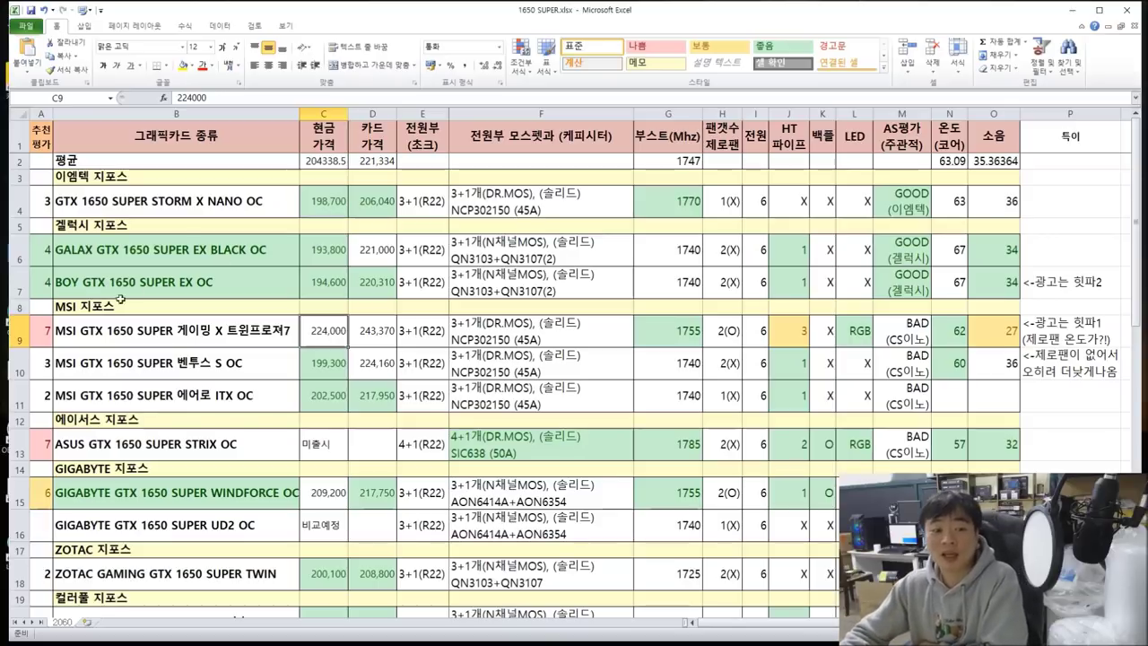
{"action": "left_click_drag", "start_coordinate": [40, 330], "coordinate": [990, 328]}
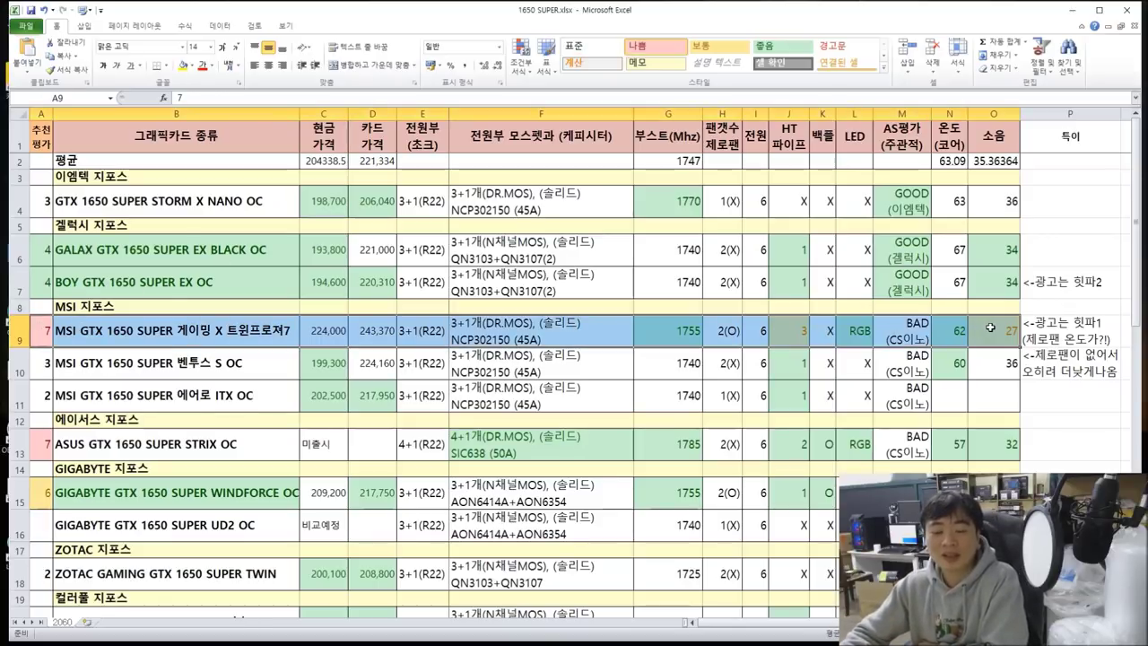
{"action": "left_click", "coordinate": [322, 330]}
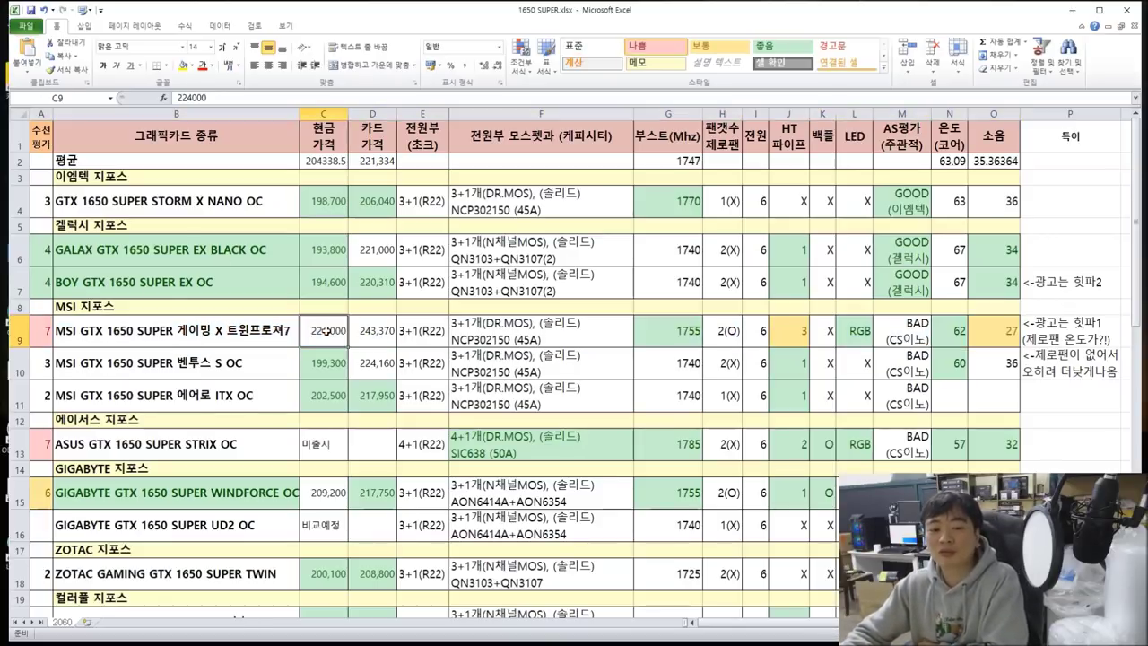
{"action": "left_click", "coordinate": [897, 334]}
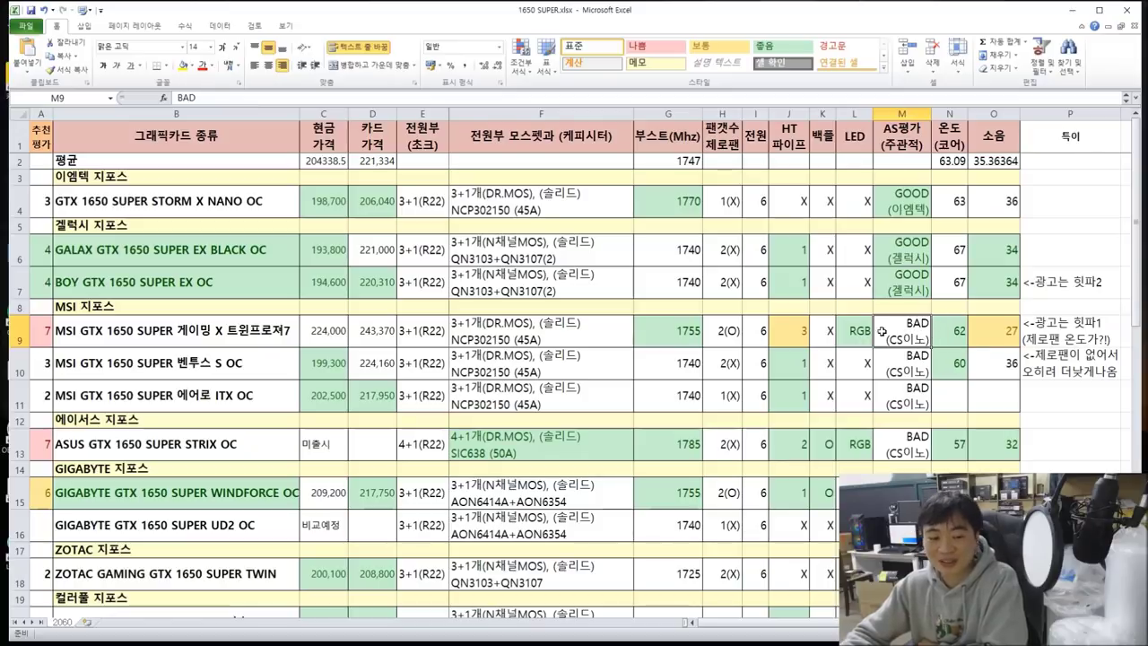
{"action": "left_click_drag", "start_coordinate": [48, 336], "coordinate": [737, 335]}
- Highlight the MSI Ventus S OC row and review its core temperature and noise cells
{"action": "left_click_drag", "start_coordinate": [44, 366], "coordinate": [1021, 375]}
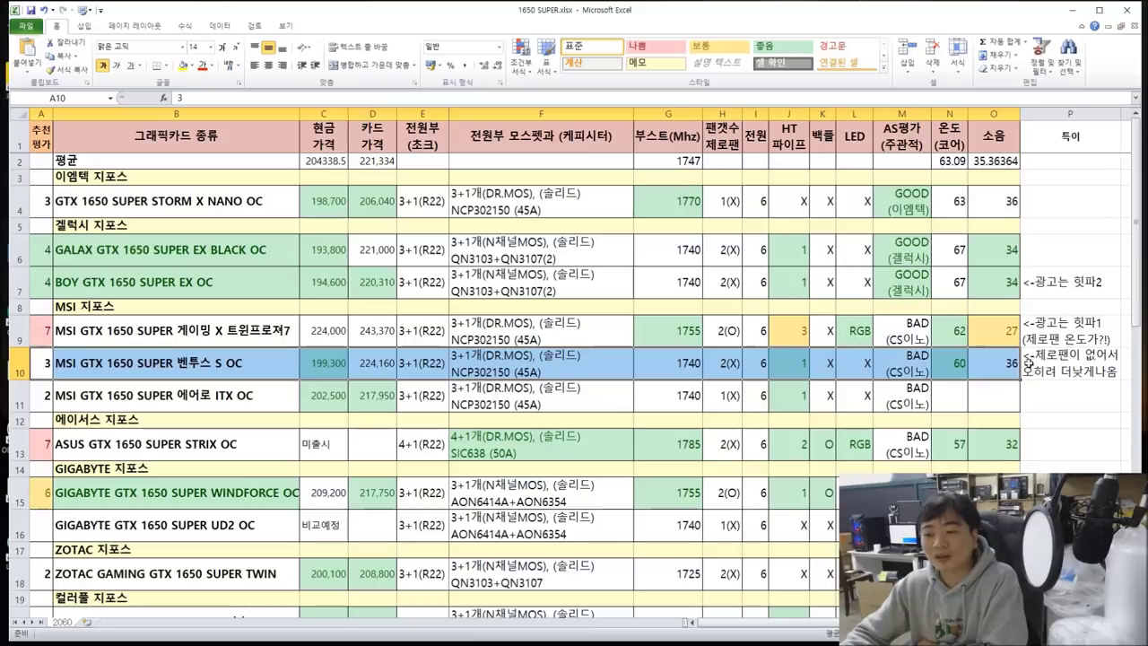
{"action": "left_click", "coordinate": [944, 375]}
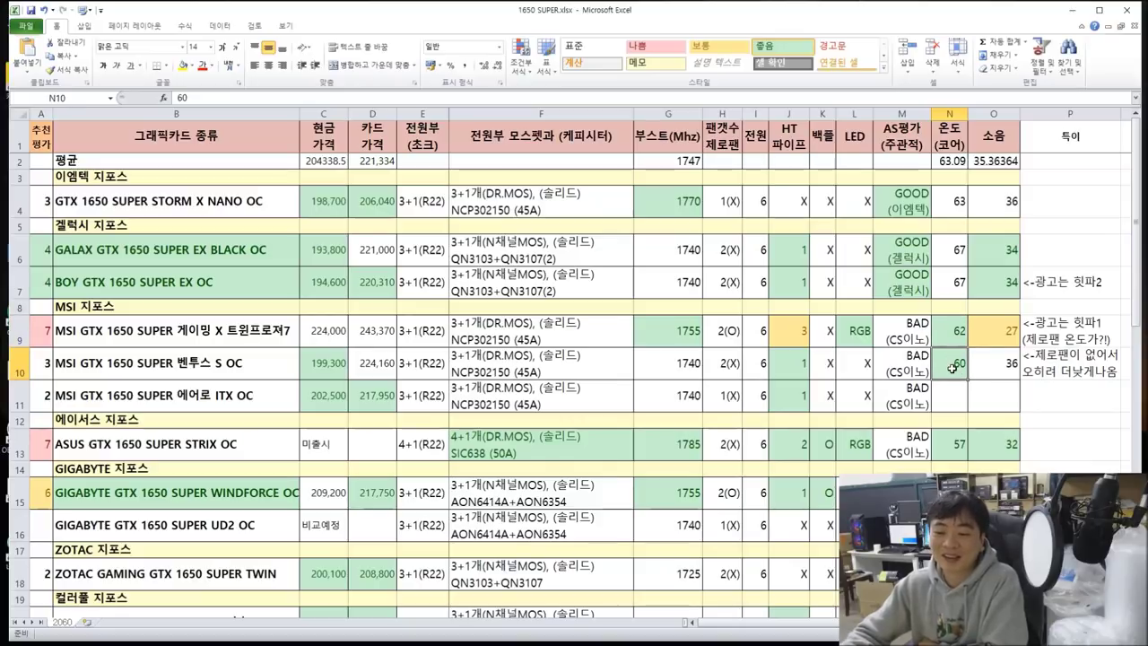
{"action": "left_click", "coordinate": [994, 370]}
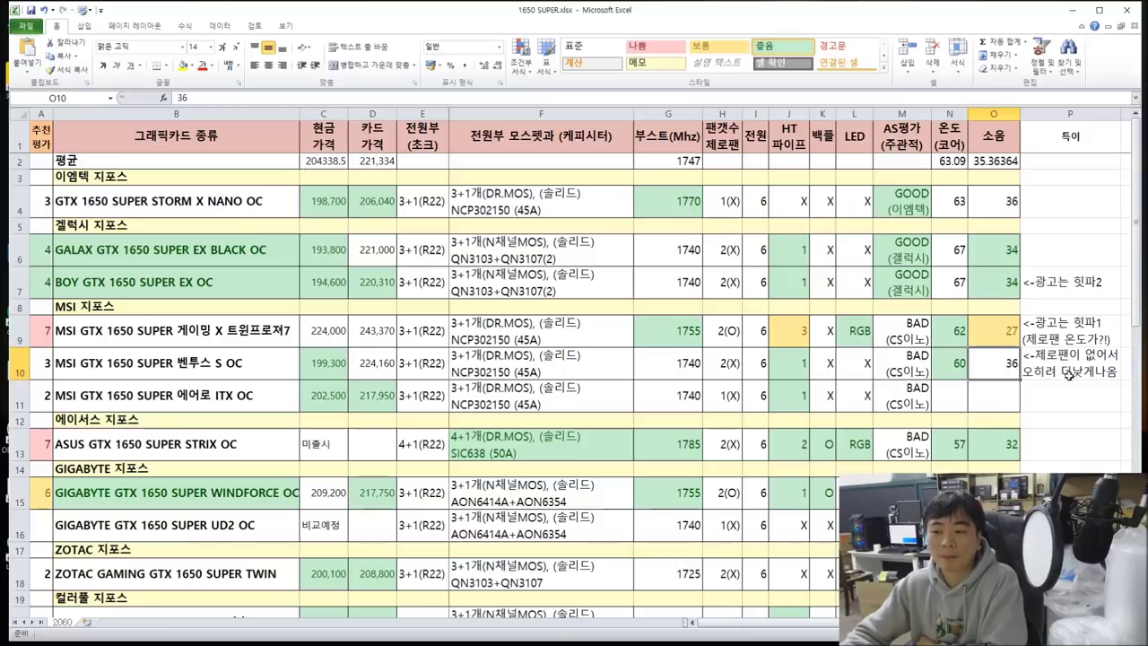
{"action": "left_click", "coordinate": [953, 370]}
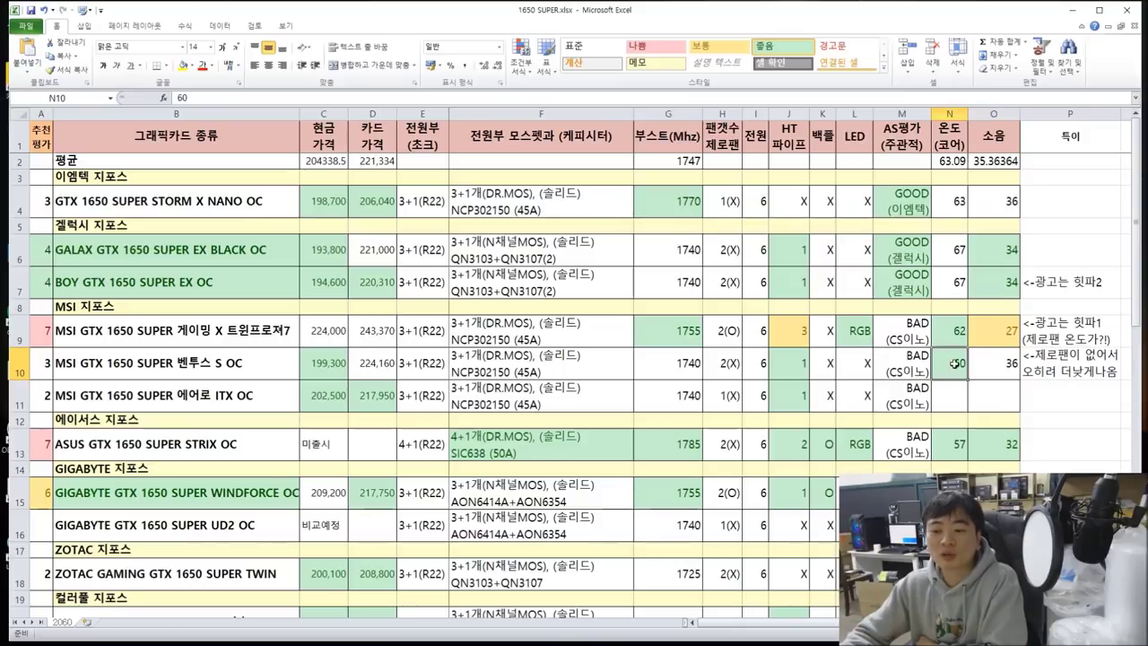
- Compare the noise cells of the MSI Gaming X and MSI Ventus S OC, and highlight the Ventus S OC row
{"action": "left_click", "coordinate": [1003, 332]}
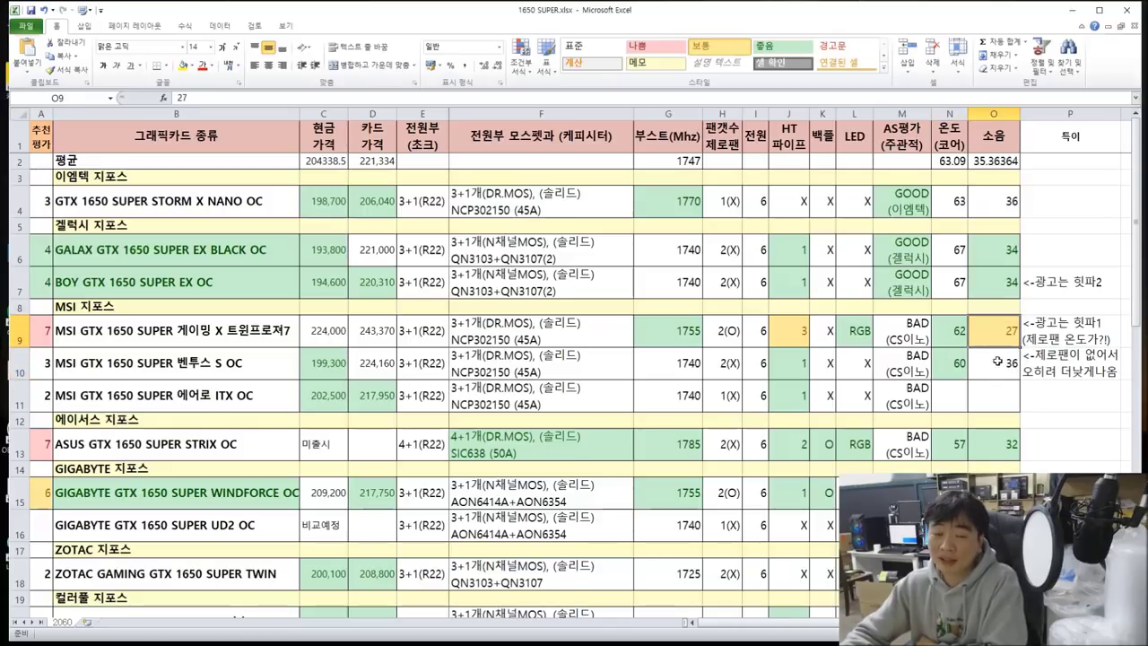
{"action": "left_click_drag", "start_coordinate": [996, 361], "coordinate": [278, 360]}
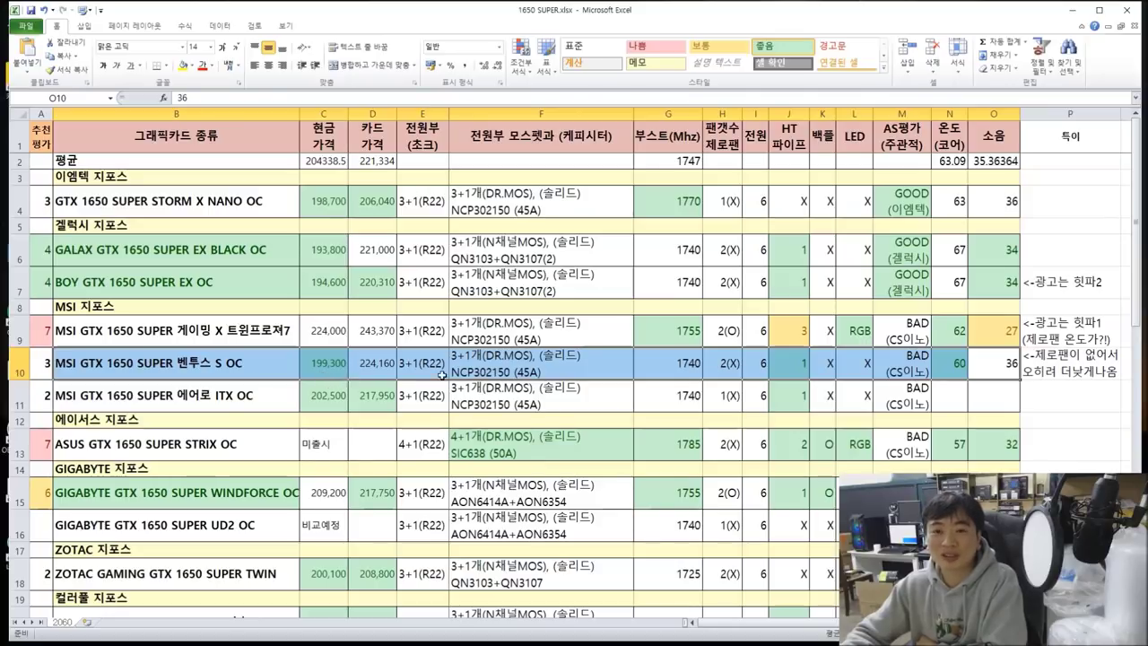
{"action": "left_click", "coordinate": [538, 373]}
{"action": "left_click", "coordinate": [1007, 361]}
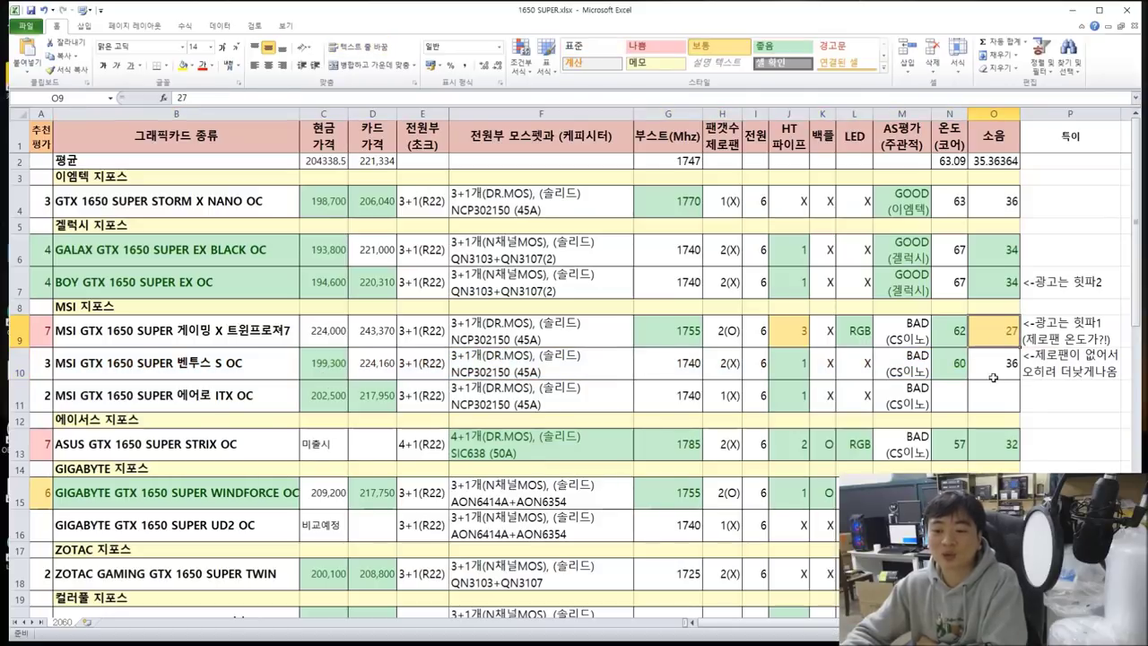
- Review the MSI Ventus S OC's backplate, heat pipe, fan, boost clock and power stage cells
{"action": "key", "text": "Left"}
{"action": "key", "text": "Left"}
{"action": "key", "text": "Left"}
{"action": "key", "text": "Left"}
{"action": "key", "text": "Left"}
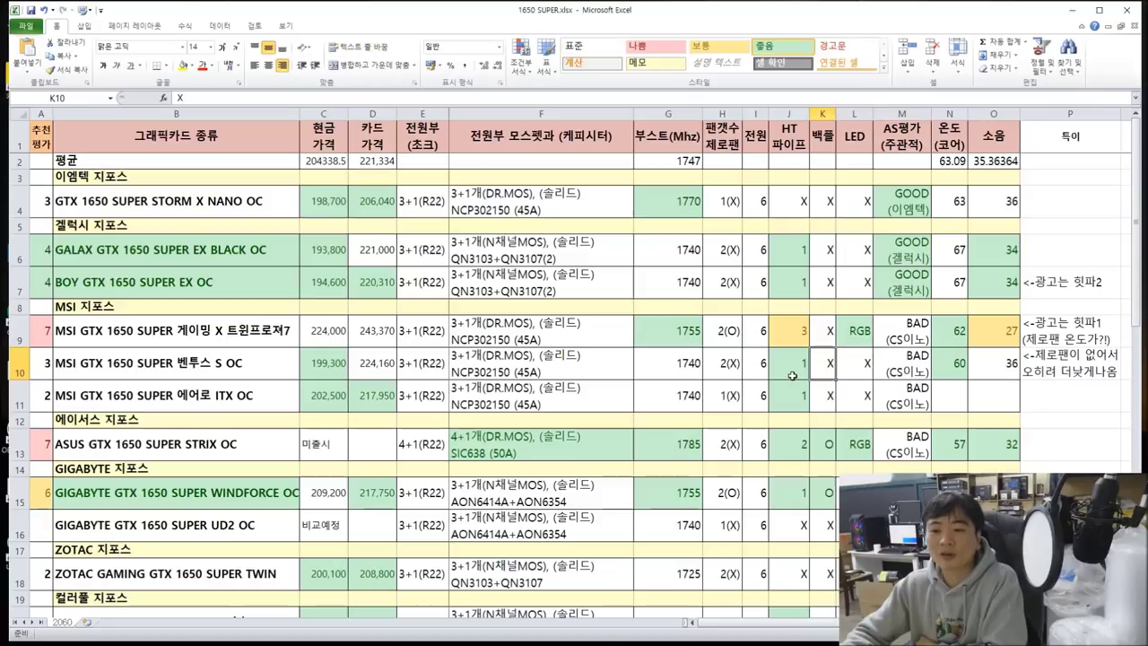
{"action": "key", "text": "Left"}
{"action": "key", "text": "Left"}
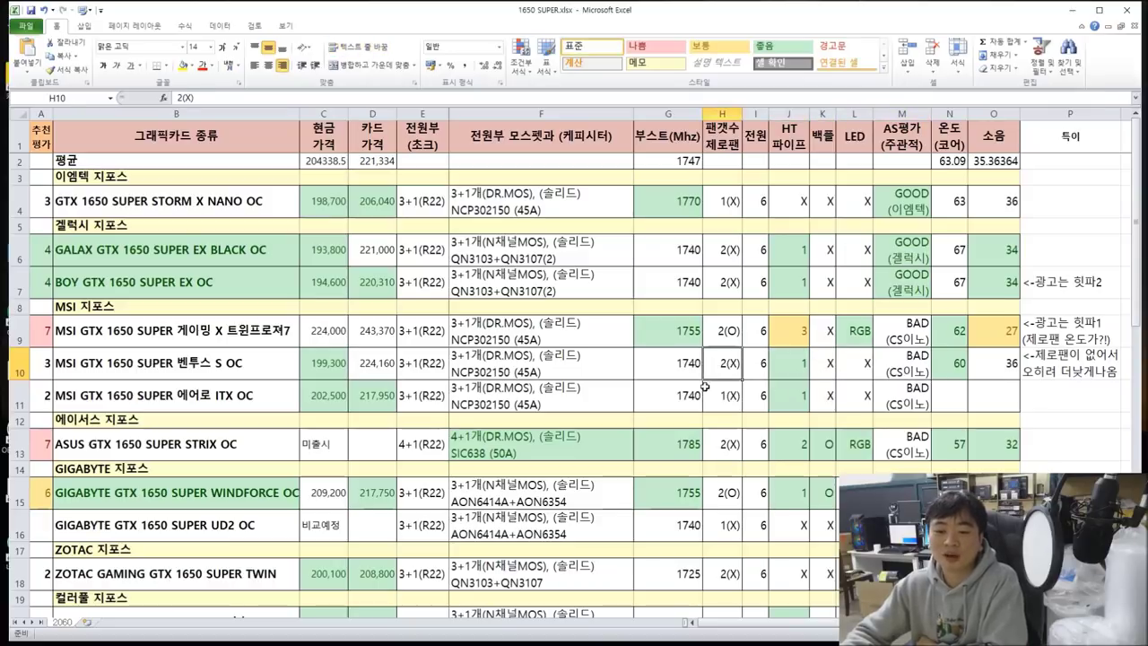
{"action": "key", "text": "Left"}
{"action": "left_click_drag", "start_coordinate": [677, 373], "coordinate": [457, 365]}
{"action": "left_click", "coordinate": [460, 365]}
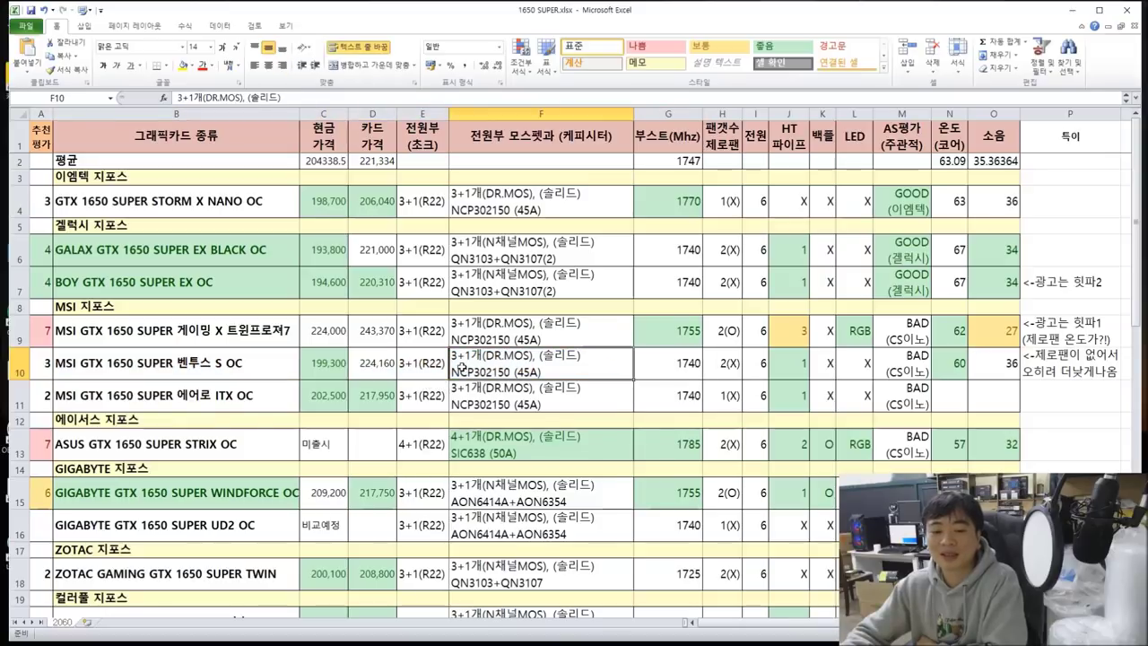
- Compare the MSI Ventus S OC's recommendation rating and cash price with those of the GALAX EX BLACK OC and BOY EX OC
{"action": "left_click_drag", "start_coordinate": [37, 359], "coordinate": [323, 377]}
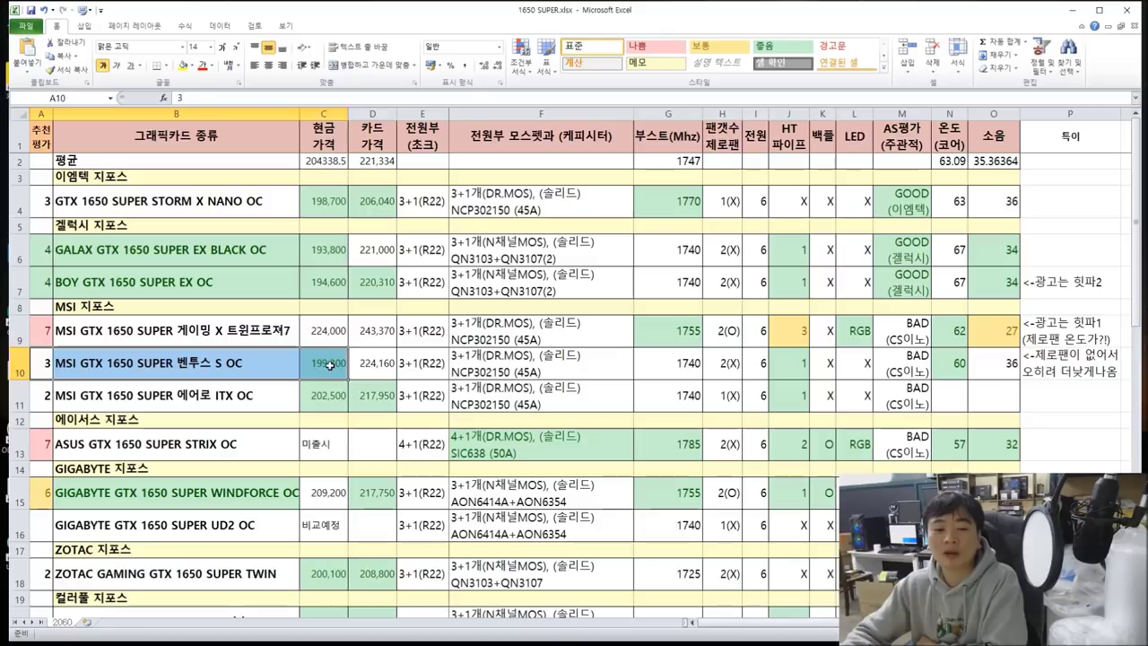
{"action": "left_click", "coordinate": [330, 366]}
{"action": "left_click", "coordinate": [332, 281]}
{"action": "left_click", "coordinate": [330, 352]}
{"action": "left_click_drag", "start_coordinate": [40, 248], "coordinate": [322, 286]}
{"action": "left_click_drag", "start_coordinate": [329, 363], "coordinate": [40, 363]}
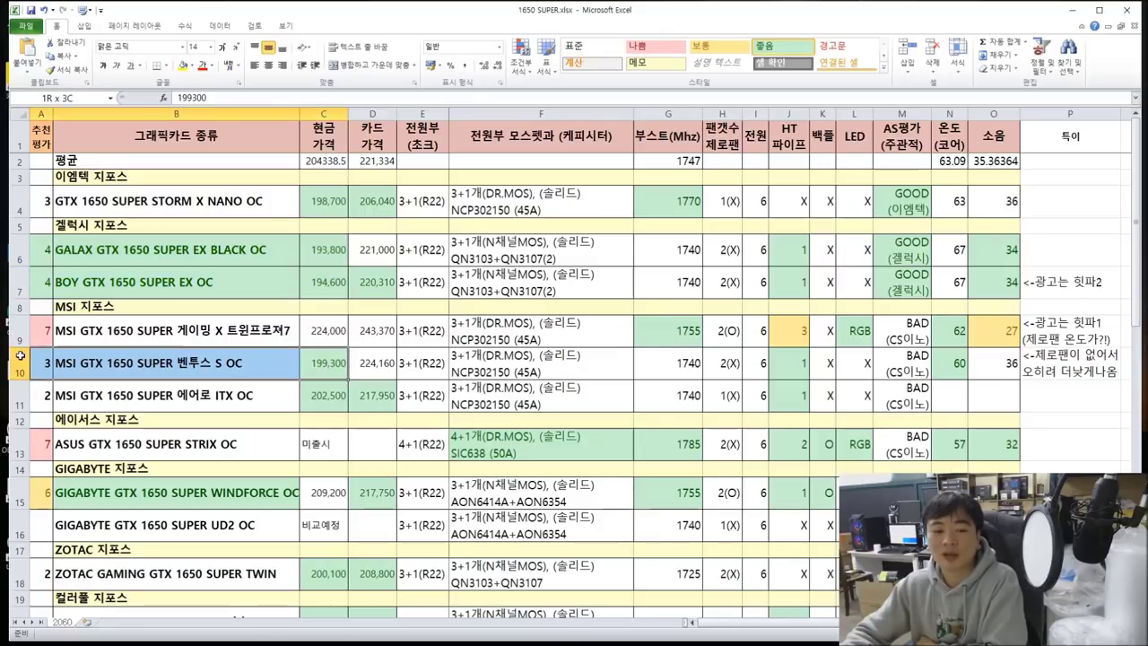
{"action": "left_click", "coordinate": [171, 369]}
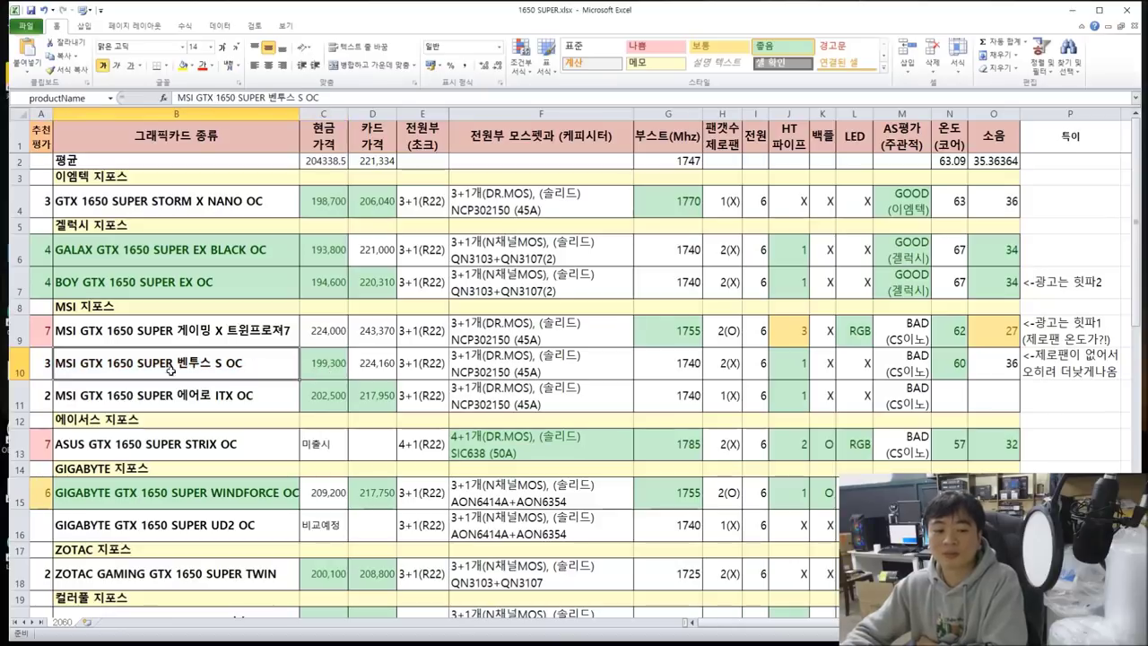
{"action": "left_click_drag", "start_coordinate": [52, 363], "coordinate": [321, 393]}
{"action": "left_click", "coordinate": [799, 356]}
- Review the MSI Aero ITX OC's prices, power stage and remaining specifications against the STORM X NANO OC row, and highlight the Aero row
{"action": "left_click_drag", "start_coordinate": [45, 396], "coordinate": [413, 396]}
{"action": "left_click", "coordinate": [330, 406]}
{"action": "left_click", "coordinate": [368, 404]}
{"action": "left_click", "coordinate": [507, 403]}
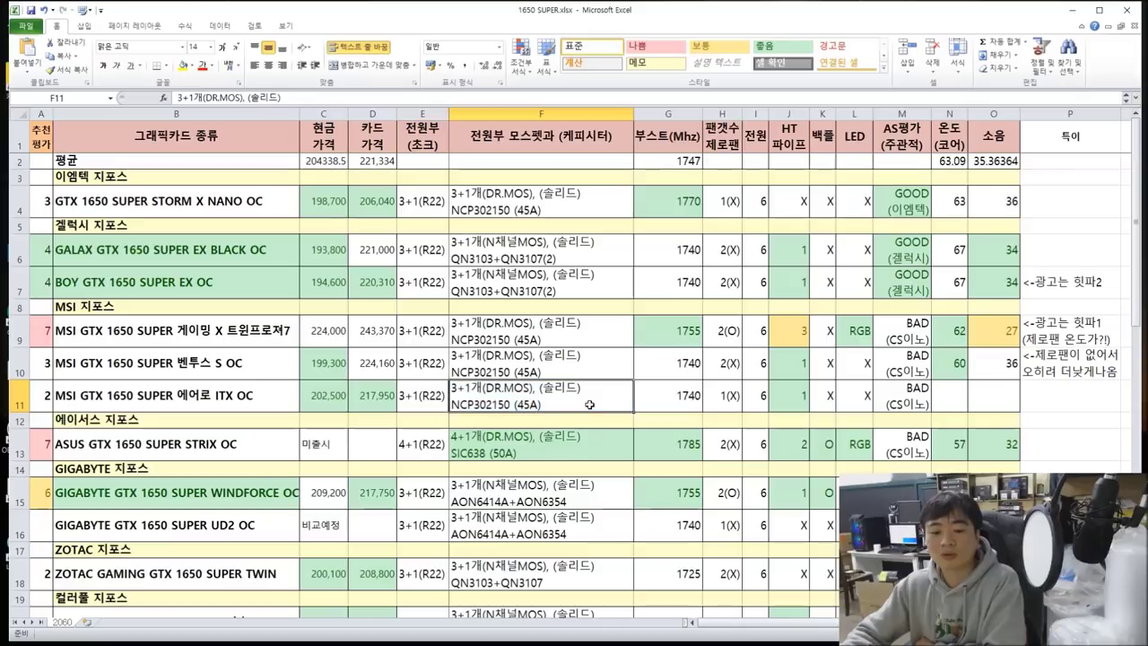
{"action": "left_click_drag", "start_coordinate": [668, 396], "coordinate": [1005, 398]}
{"action": "left_click_drag", "start_coordinate": [87, 196], "coordinate": [951, 202]}
{"action": "mouse_move", "coordinate": [991, 395]}
{"action": "left_mouse_down"}
{"action": "mouse_move", "coordinate": [41, 402]}
{"action": "mouse_move", "coordinate": [1001, 399]}
{"action": "mouse_move", "coordinate": [980, 402]}
{"action": "left_mouse_up"}
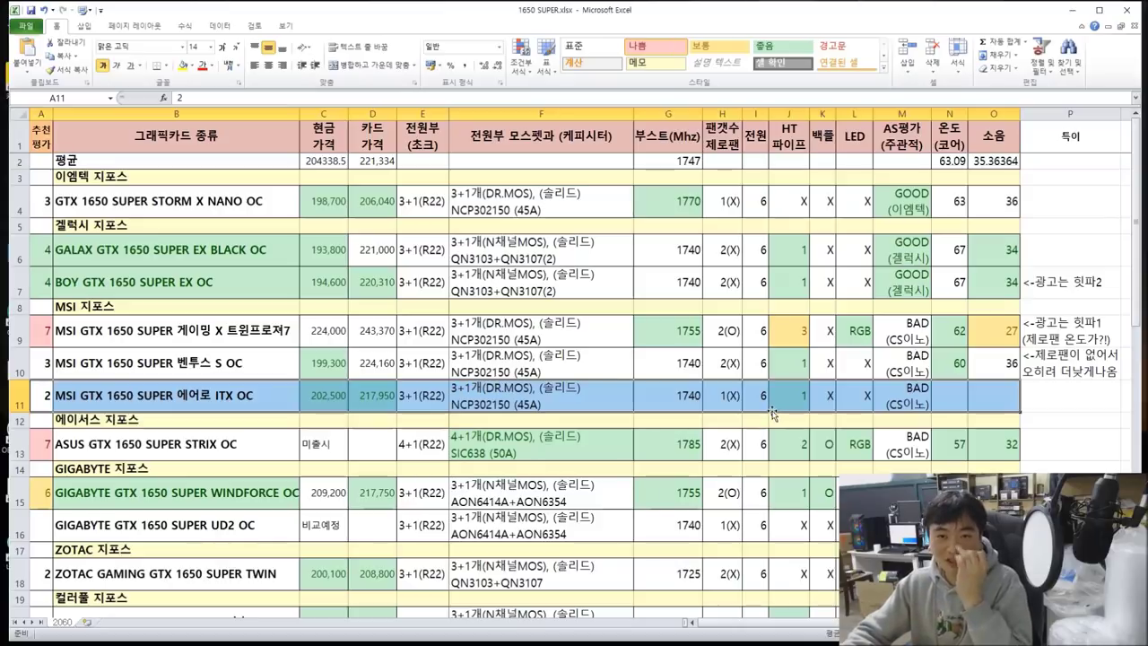
- Highlight the ASUS STRIX OC row and examine the SIC638 (50A) MOSFET text in its power stage cell
{"action": "scroll", "coordinate": [682, 439], "scroll_direction": "down", "scroll_amount": 1}
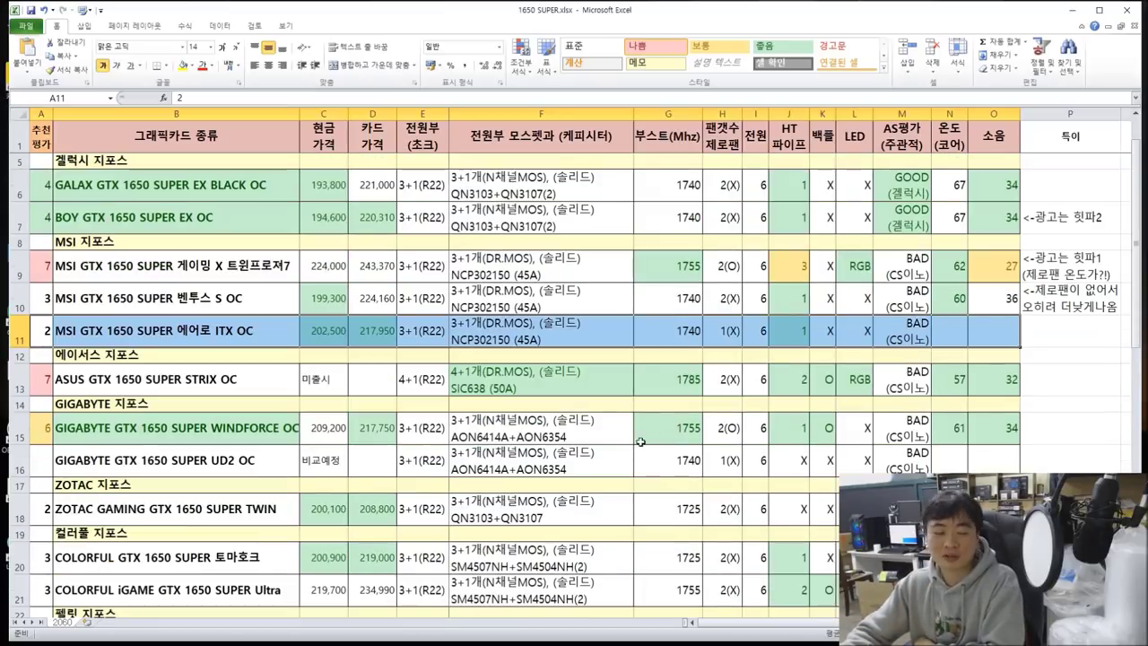
{"action": "left_click", "coordinate": [72, 382]}
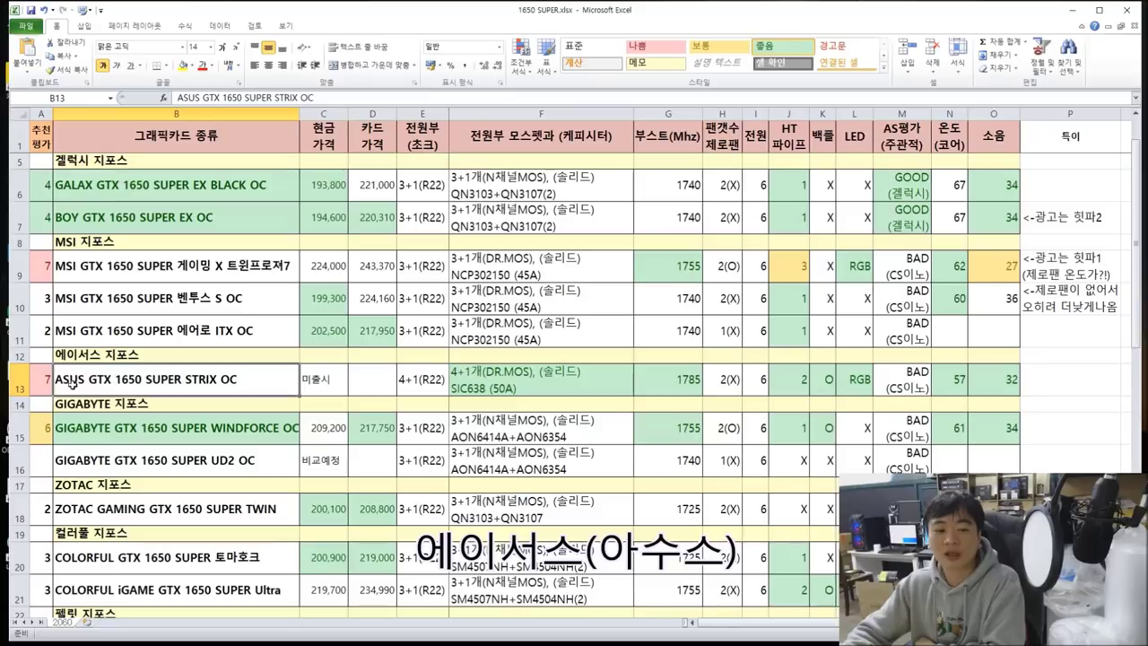
{"action": "left_click_drag", "start_coordinate": [46, 381], "coordinate": [989, 377]}
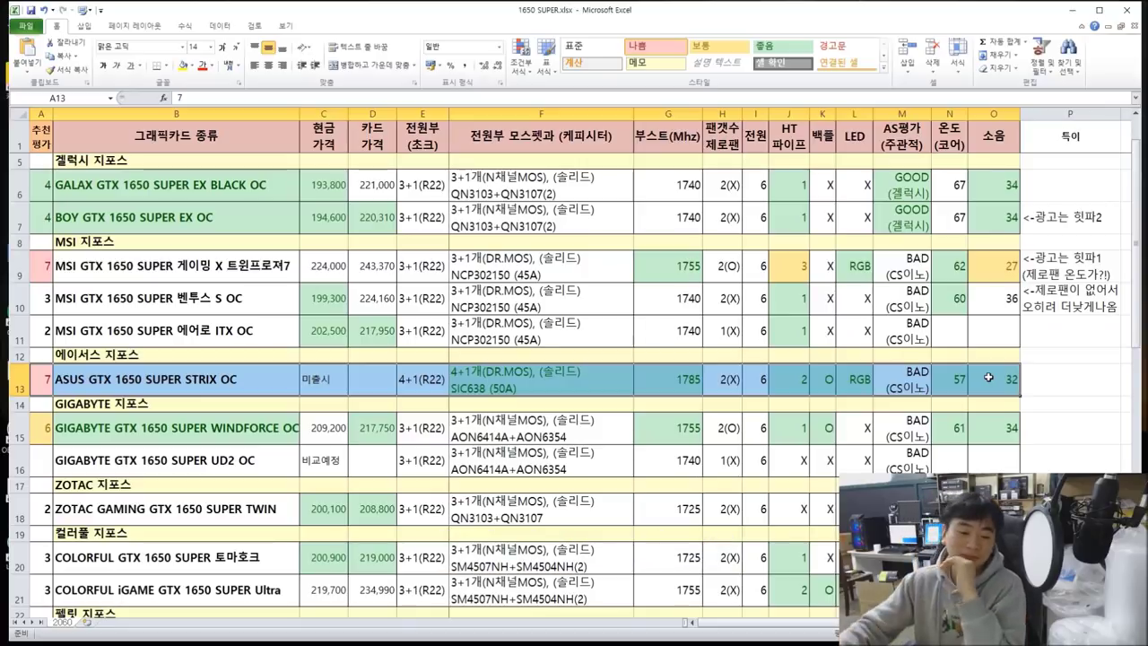
{"action": "double_click", "coordinate": [500, 390]}
{"action": "left_click_drag", "start_coordinate": [452, 389], "coordinate": [519, 388]}
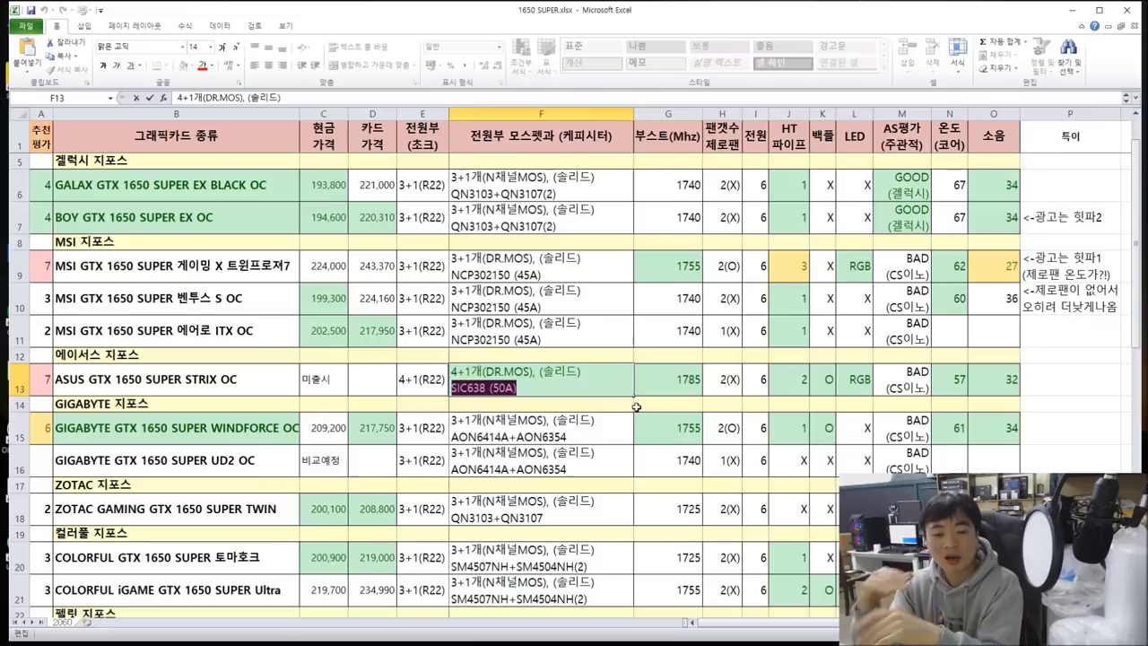
{"action": "left_click", "coordinate": [503, 387]}
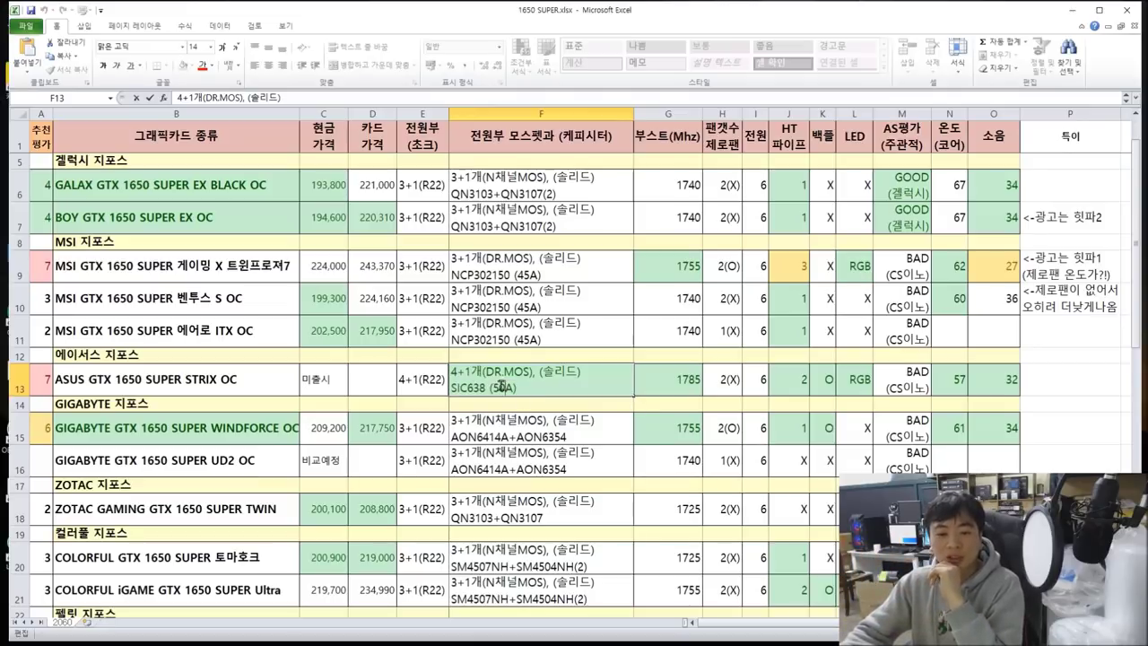
{"action": "left_click", "coordinate": [428, 381]}
{"action": "key", "text": "Right"}
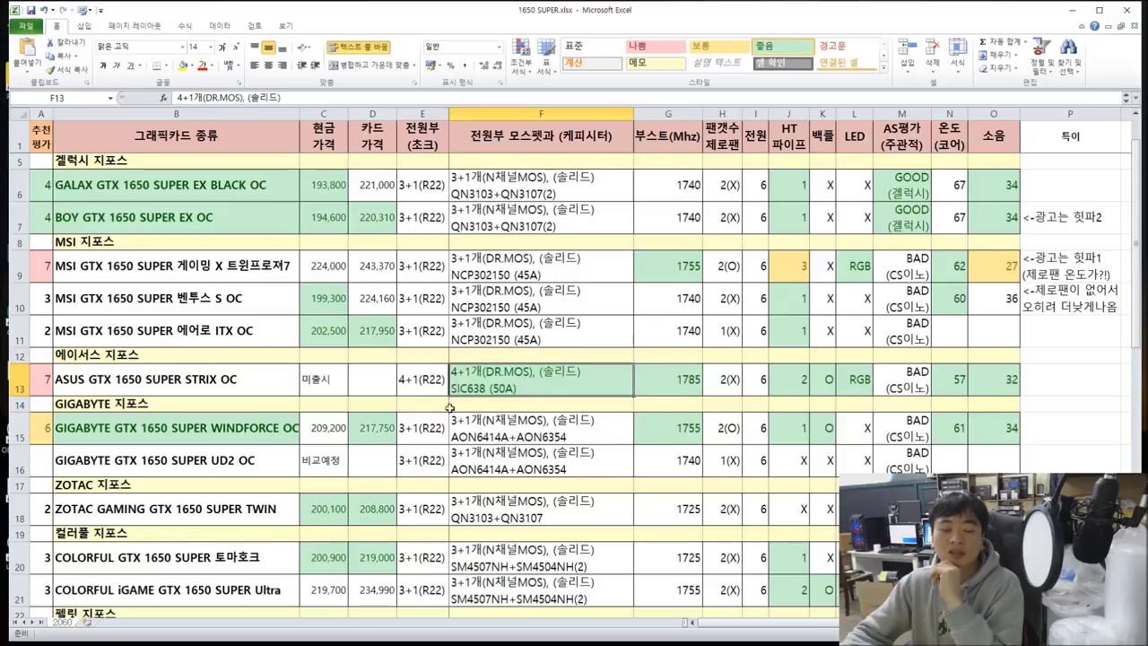
- Compare the ASUS STRIX OC's 4+1 DR.MOS power stage with the other cards, and highlight its row again
{"action": "scroll", "coordinate": [488, 368], "scroll_direction": "up", "scroll_amount": 1}
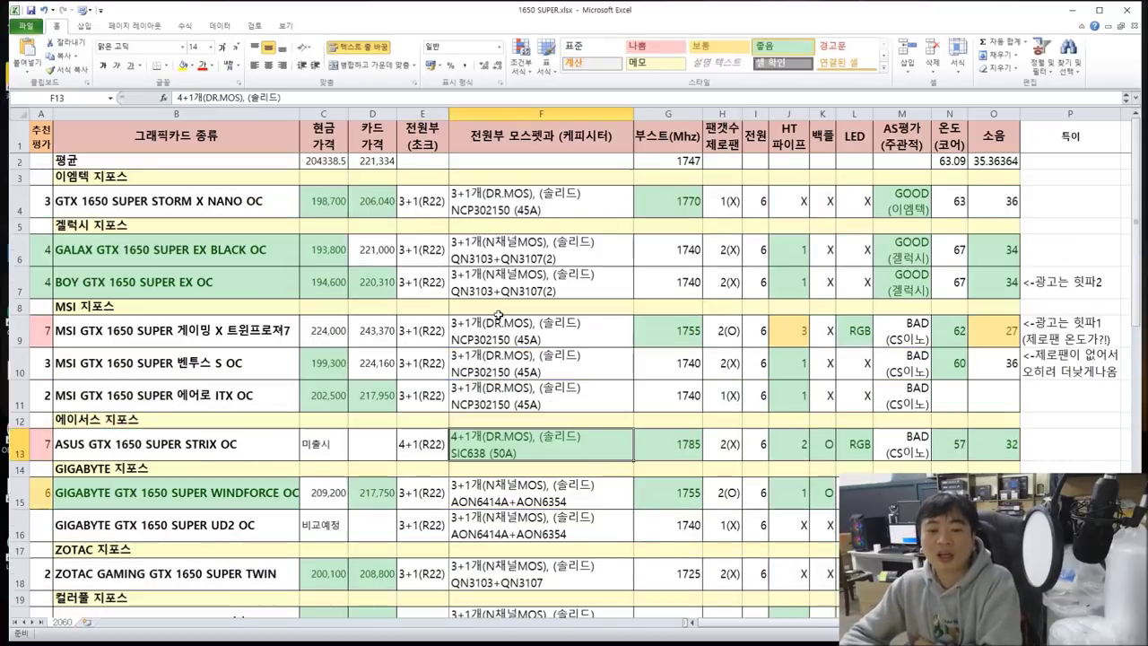
{"action": "scroll", "coordinate": [486, 375], "scroll_direction": "down", "scroll_amount": 1}
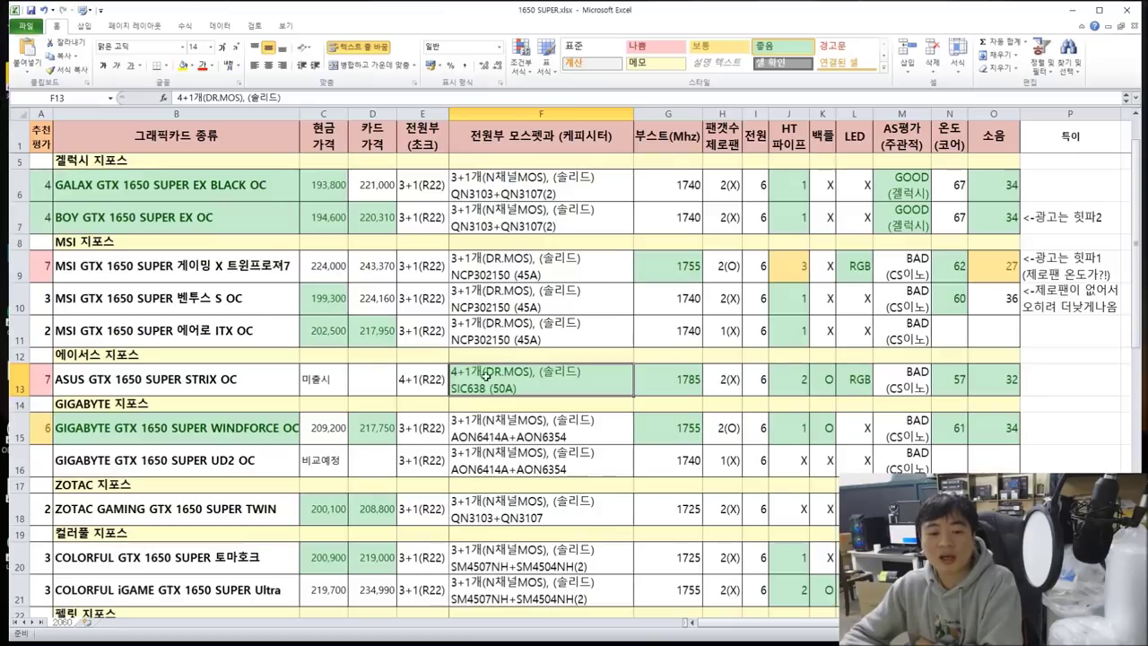
{"action": "double_click", "coordinate": [457, 372]}
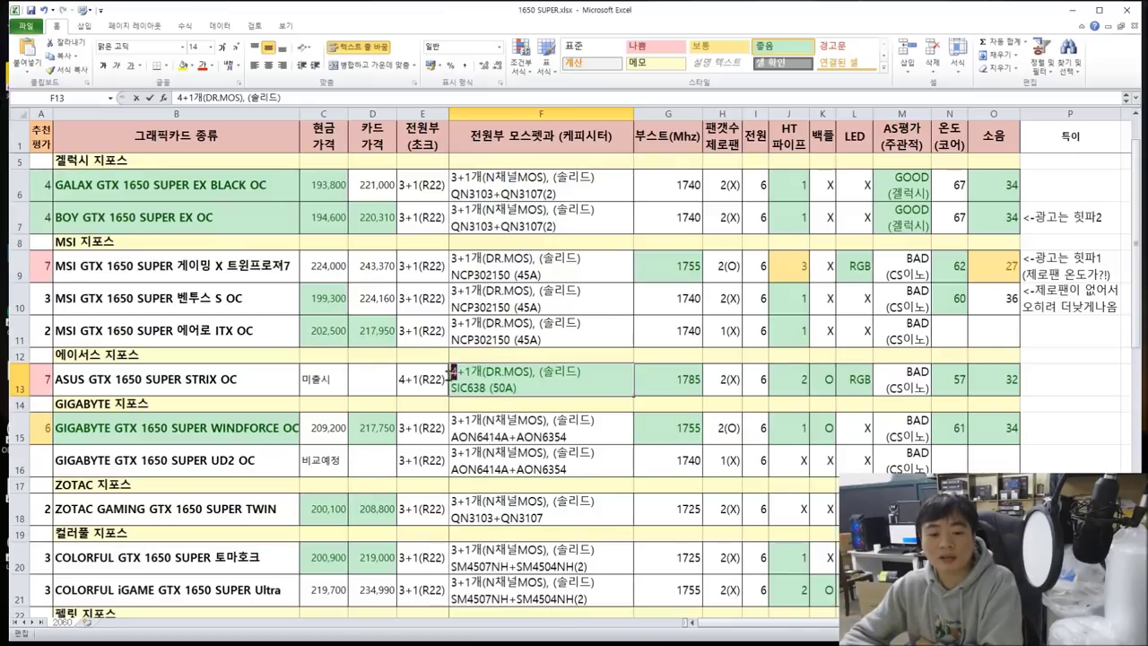
{"action": "left_click_drag", "start_coordinate": [452, 371], "coordinate": [460, 372]}
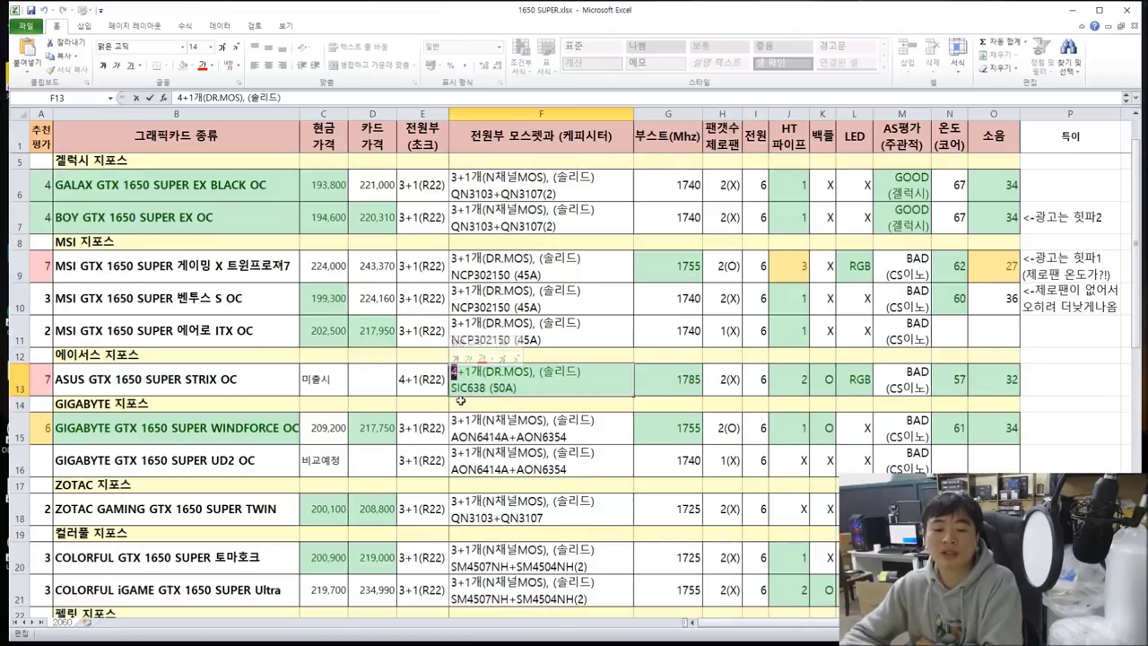
{"action": "left_click_drag", "start_coordinate": [566, 394], "coordinate": [443, 378]}
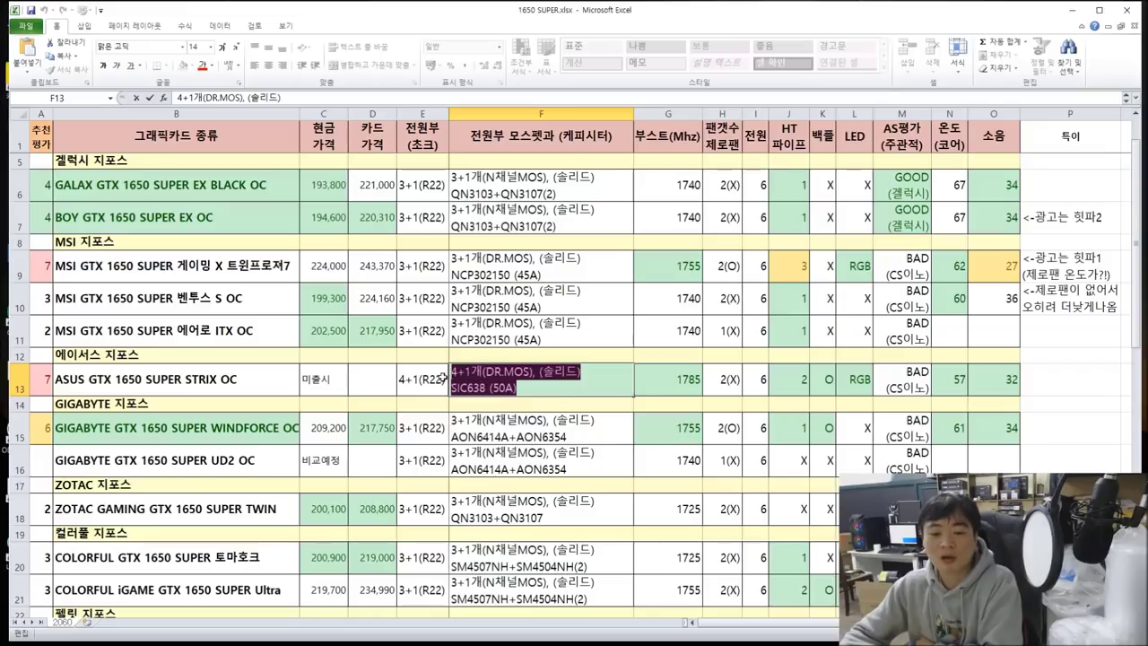
{"action": "left_click", "coordinate": [162, 379]}
{"action": "left_click_drag", "start_coordinate": [44, 378], "coordinate": [973, 385]}
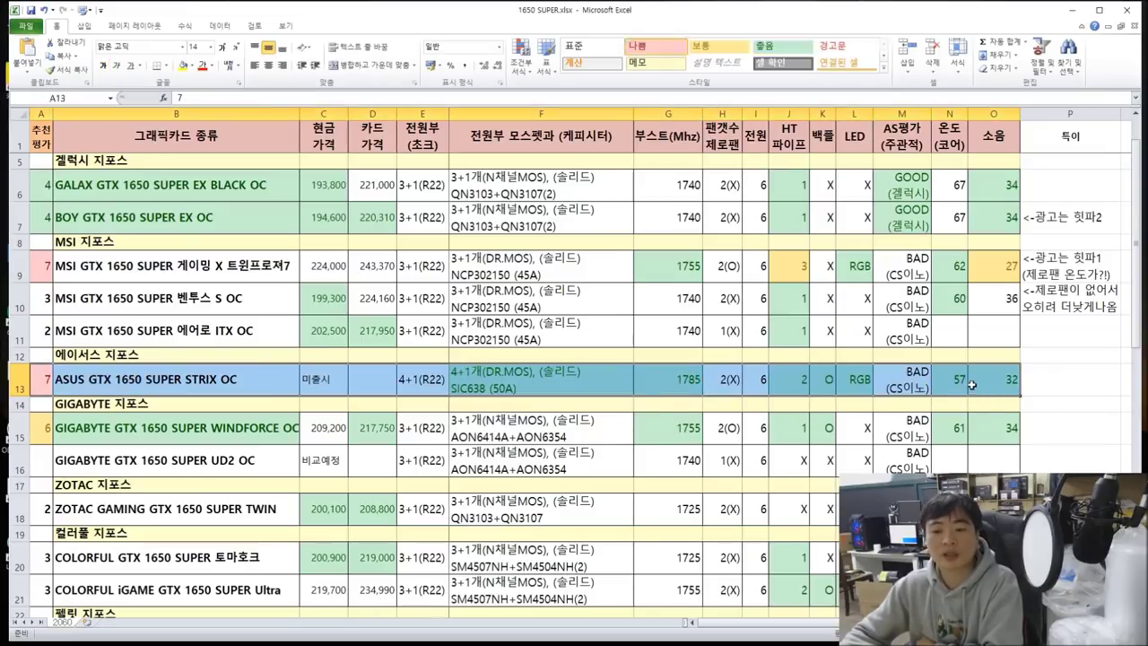
- Compare the ASUS STRIX OC's boost clock with the boost clocks of the other models
{"action": "left_click", "coordinate": [670, 386]}
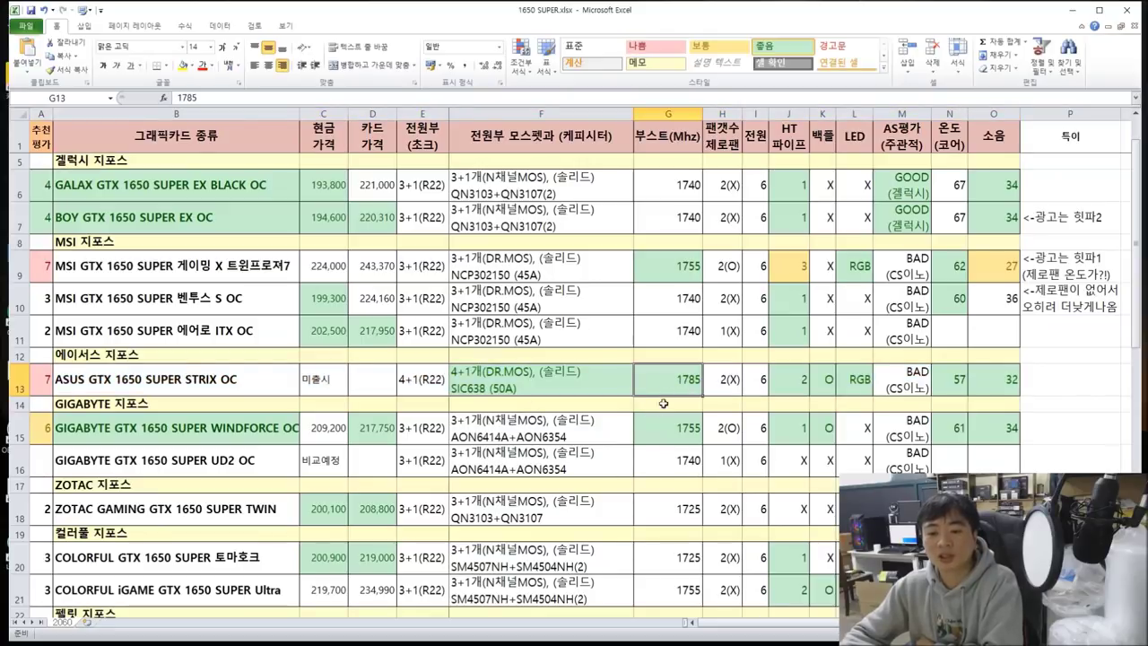
{"action": "scroll", "coordinate": [663, 404], "scroll_direction": "up", "scroll_amount": 1}
{"action": "scroll", "coordinate": [686, 463], "scroll_direction": "down", "scroll_amount": 2}
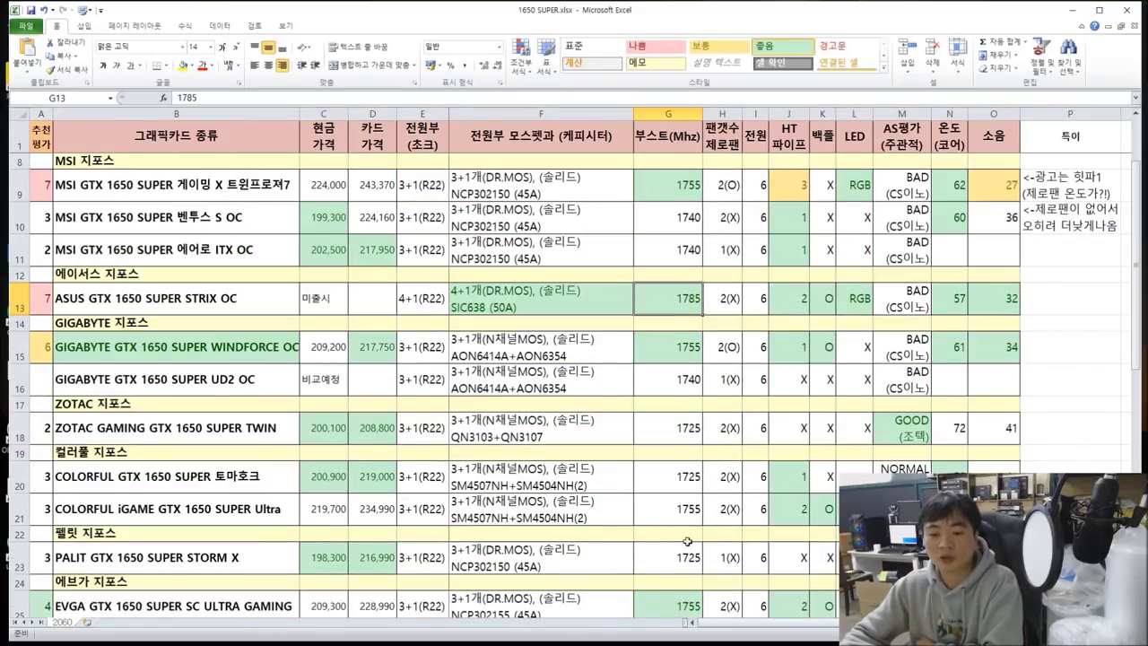
{"action": "scroll", "coordinate": [689, 317], "scroll_direction": "up", "scroll_amount": 1}
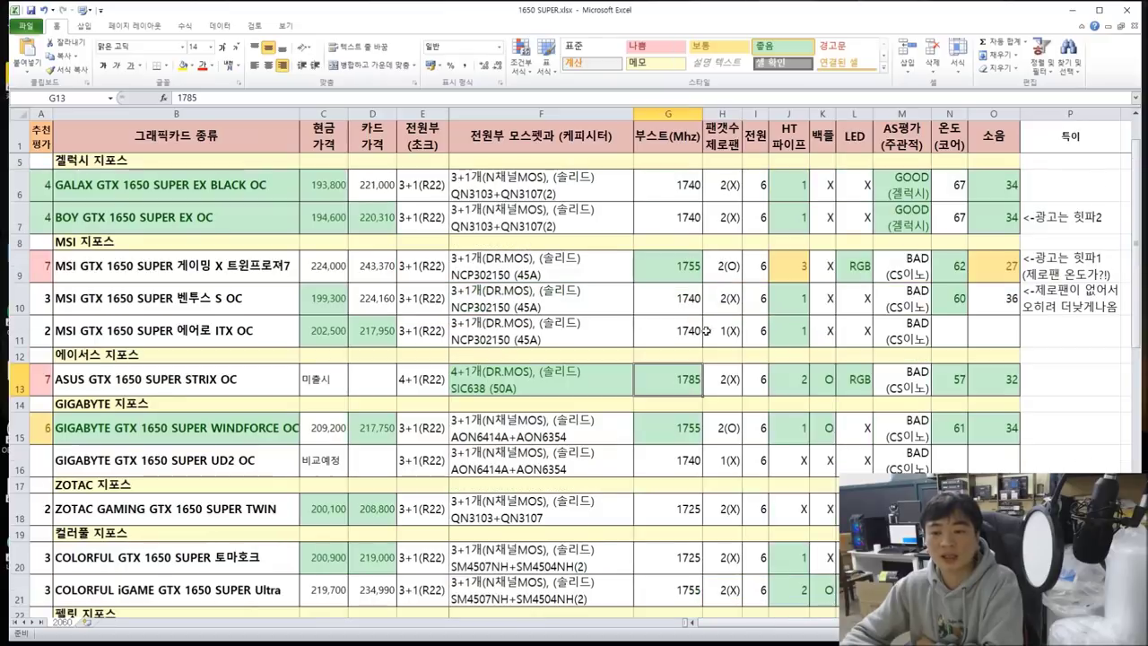
- Review the ASUS STRIX OC's heat pipe, backplate and LED cells against the rest of the list
{"action": "left_click", "coordinate": [796, 393]}
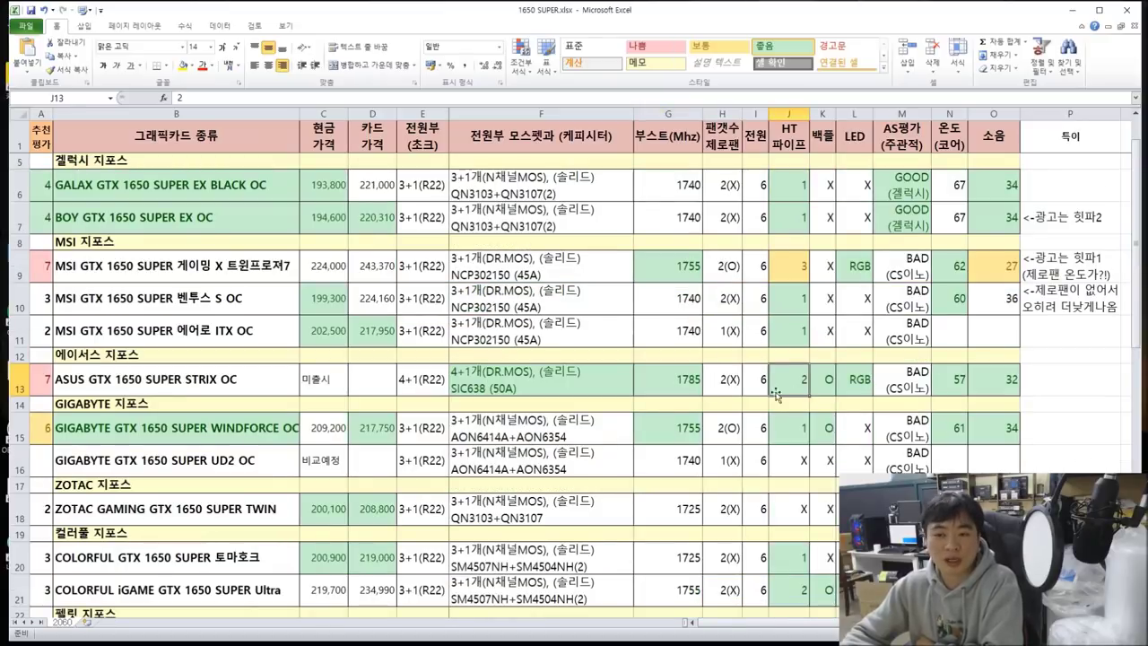
{"action": "left_click", "coordinate": [856, 390]}
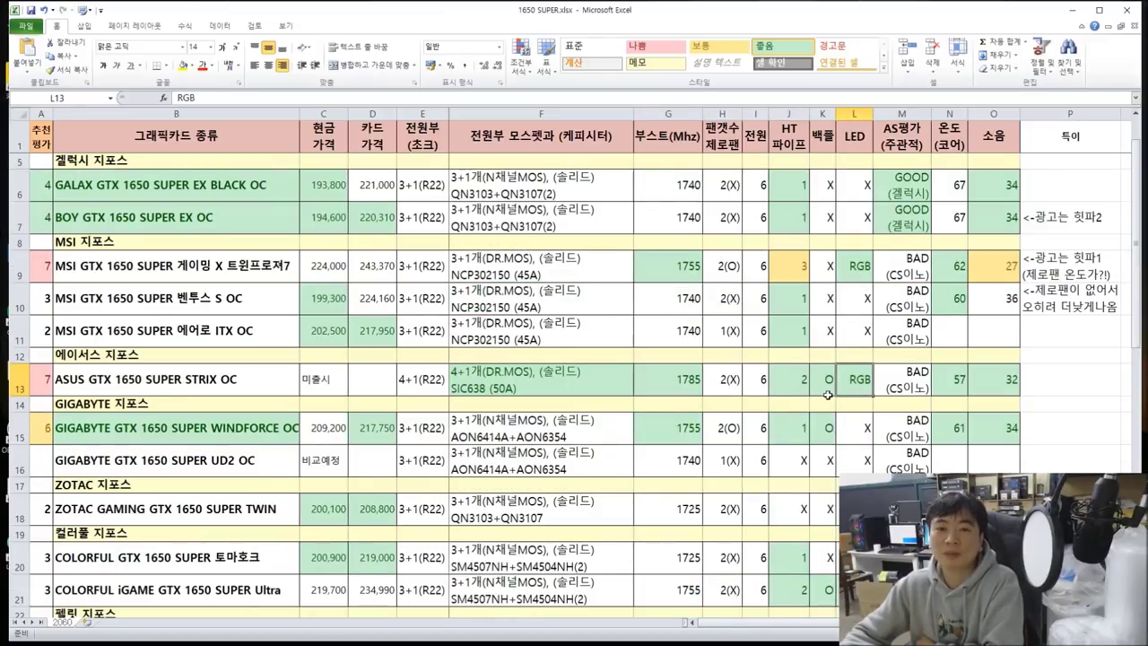
{"action": "left_click", "coordinate": [792, 393]}
{"action": "left_click", "coordinate": [827, 388]}
{"action": "scroll", "coordinate": [835, 404], "scroll_direction": "up", "scroll_amount": 1}
{"action": "scroll", "coordinate": [861, 439], "scroll_direction": "down", "scroll_amount": 4}
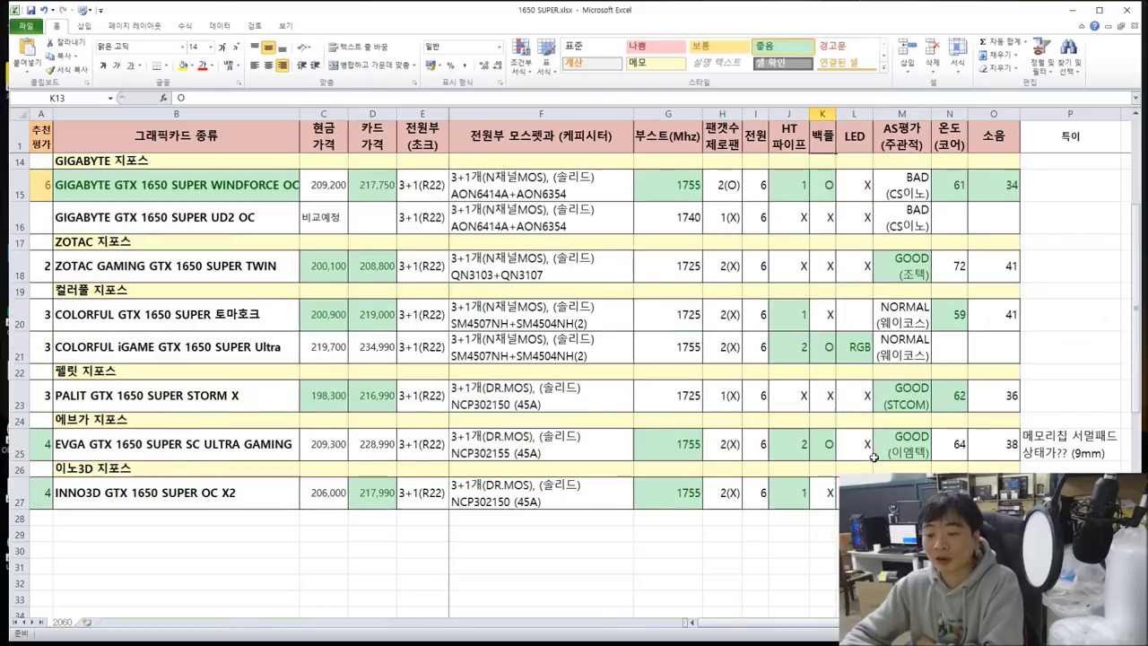
{"action": "scroll", "coordinate": [861, 422], "scroll_direction": "up", "scroll_amount": 3}
{"action": "left_click", "coordinate": [843, 382]}
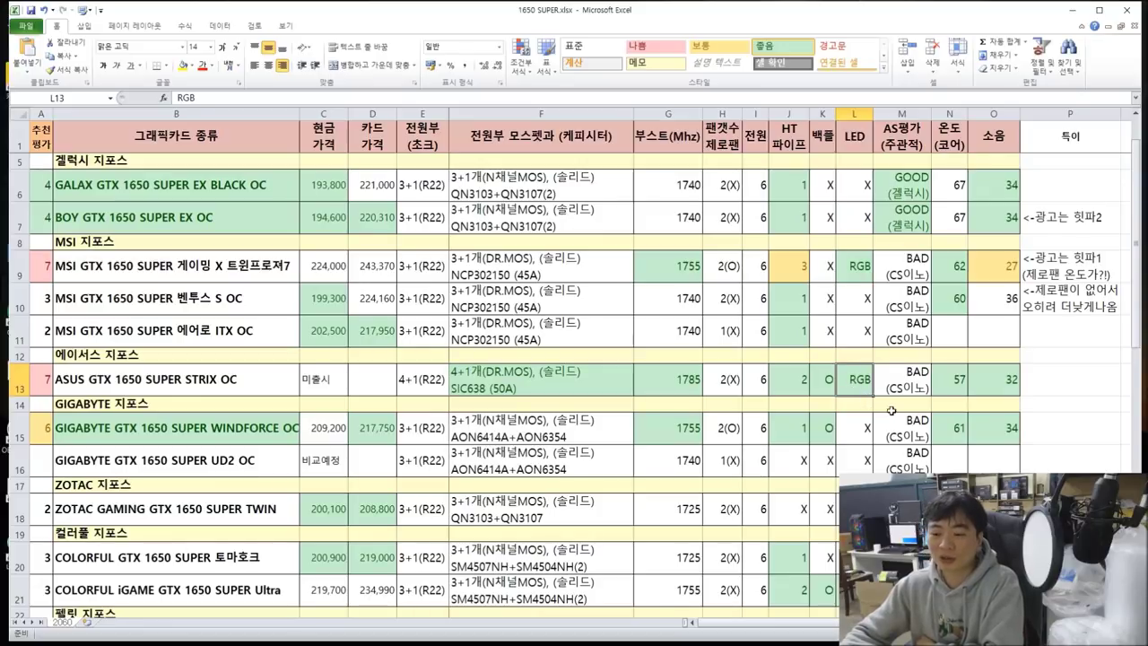
- Compare the ASUS STRIX OC's core temperature and noise with the other models, and highlight its full row
{"action": "left_click", "coordinate": [944, 388]}
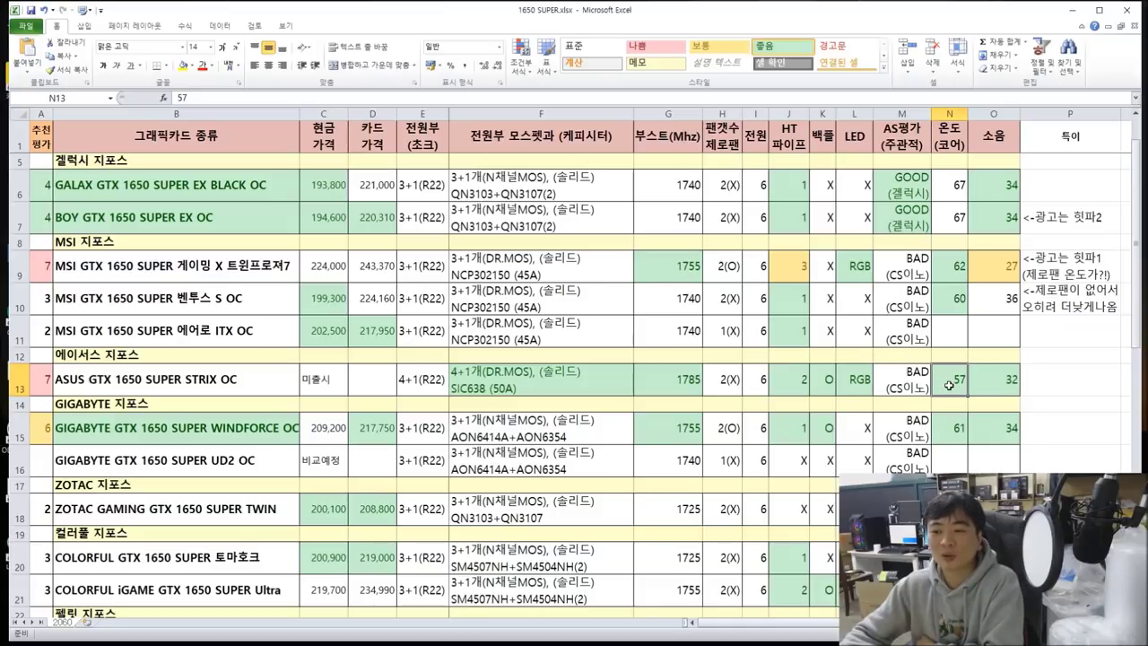
{"action": "scroll", "coordinate": [958, 398], "scroll_direction": "up", "scroll_amount": 1}
{"action": "scroll", "coordinate": [958, 397], "scroll_direction": "down", "scroll_amount": 3}
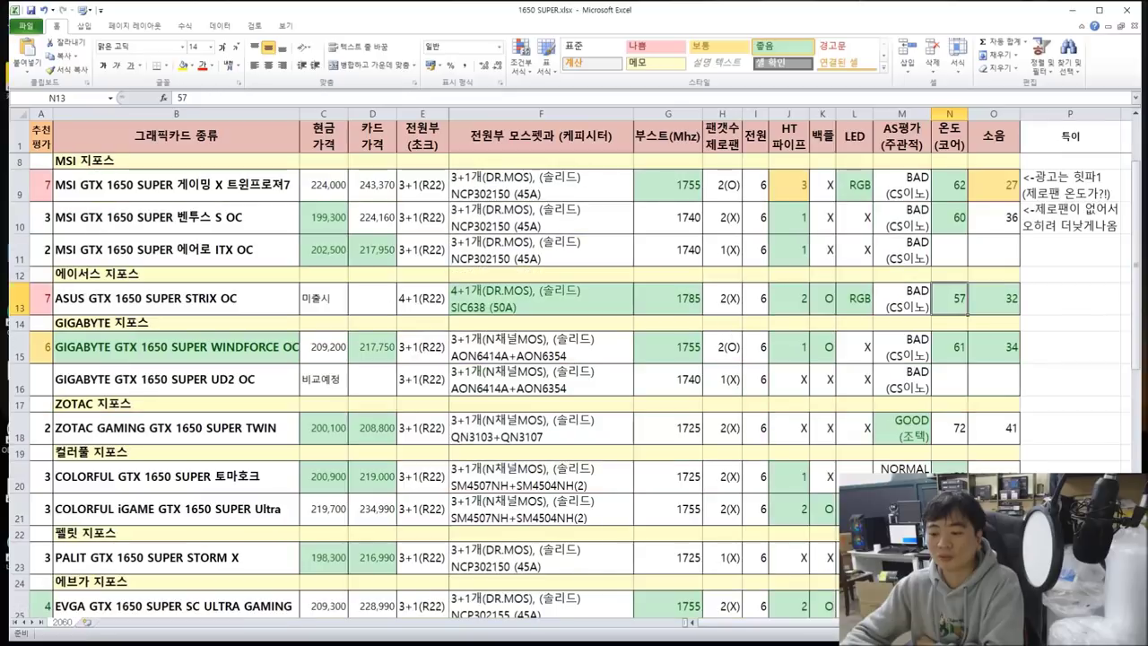
{"action": "scroll", "coordinate": [940, 444], "scroll_direction": "up", "scroll_amount": 3}
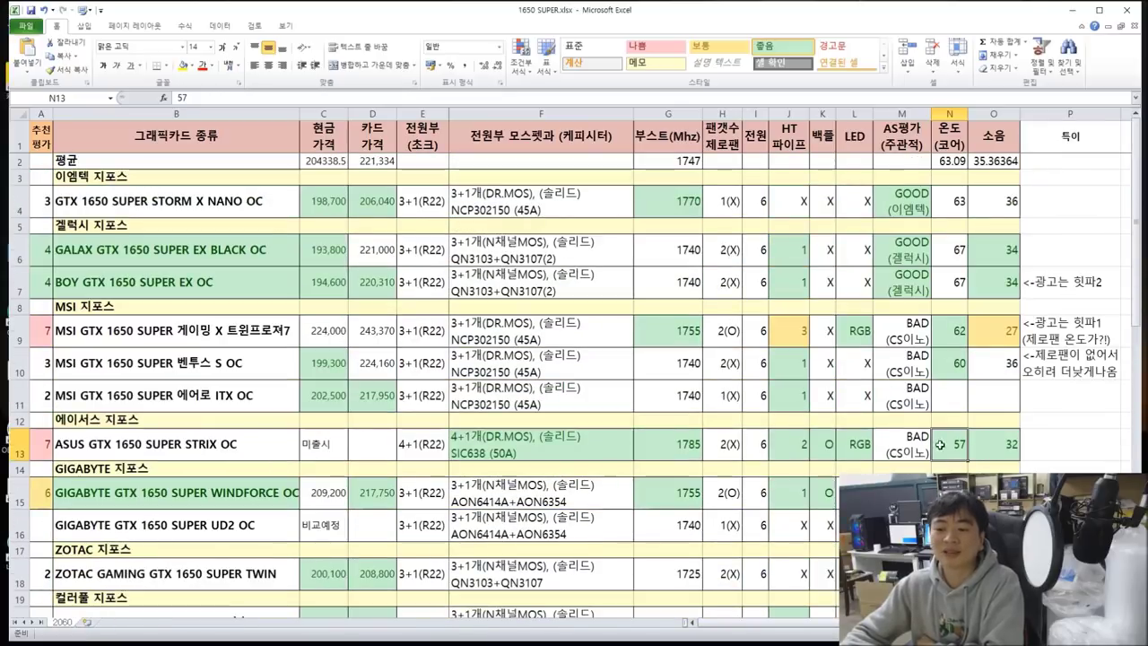
{"action": "left_click", "coordinate": [1008, 449]}
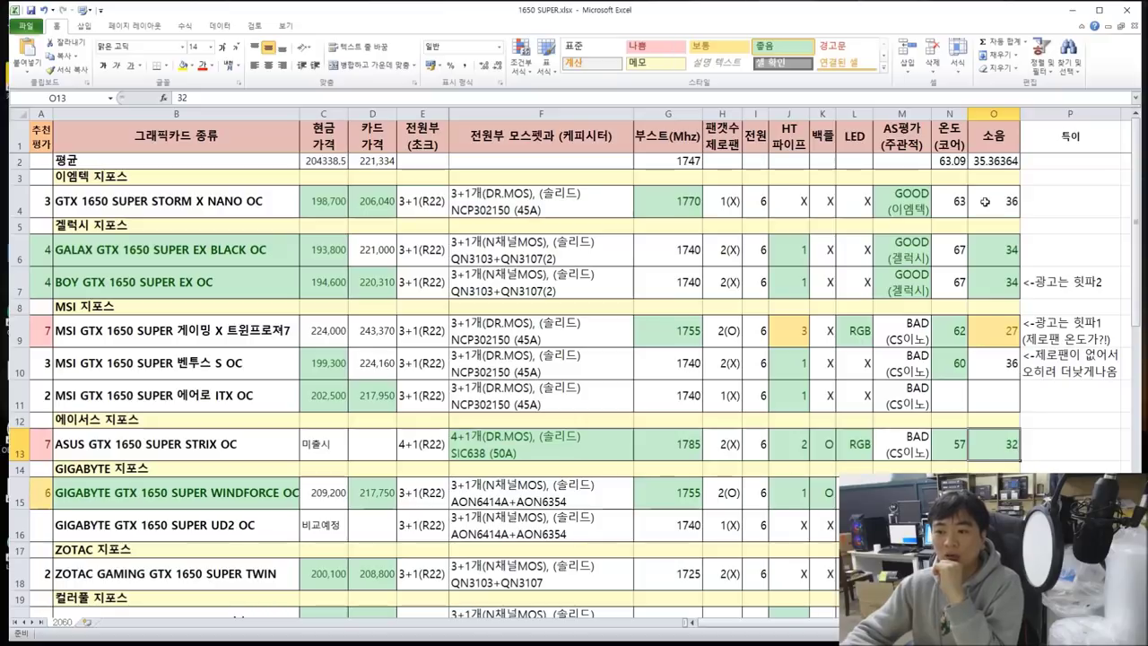
{"action": "left_click_drag", "start_coordinate": [1059, 446], "coordinate": [7, 446]}
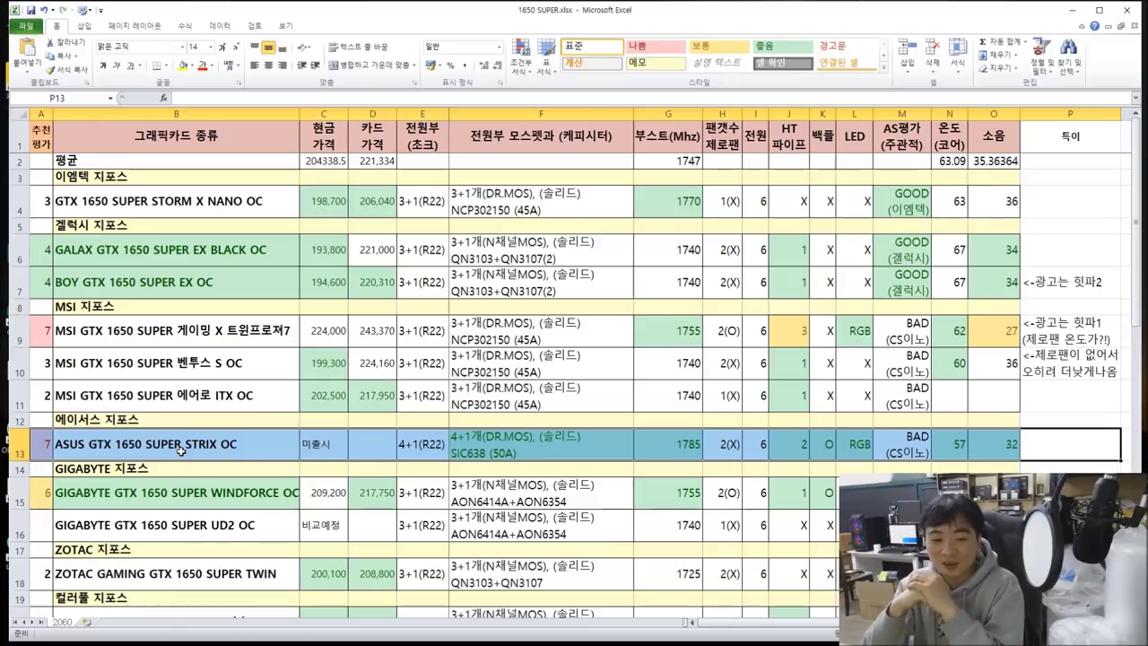
- Check the ASUS STRIX OC's cash price entry, and highlight its full row again
{"action": "double_click", "coordinate": [321, 446]}
{"action": "left_click_drag", "start_coordinate": [331, 446], "coordinate": [295, 461]}
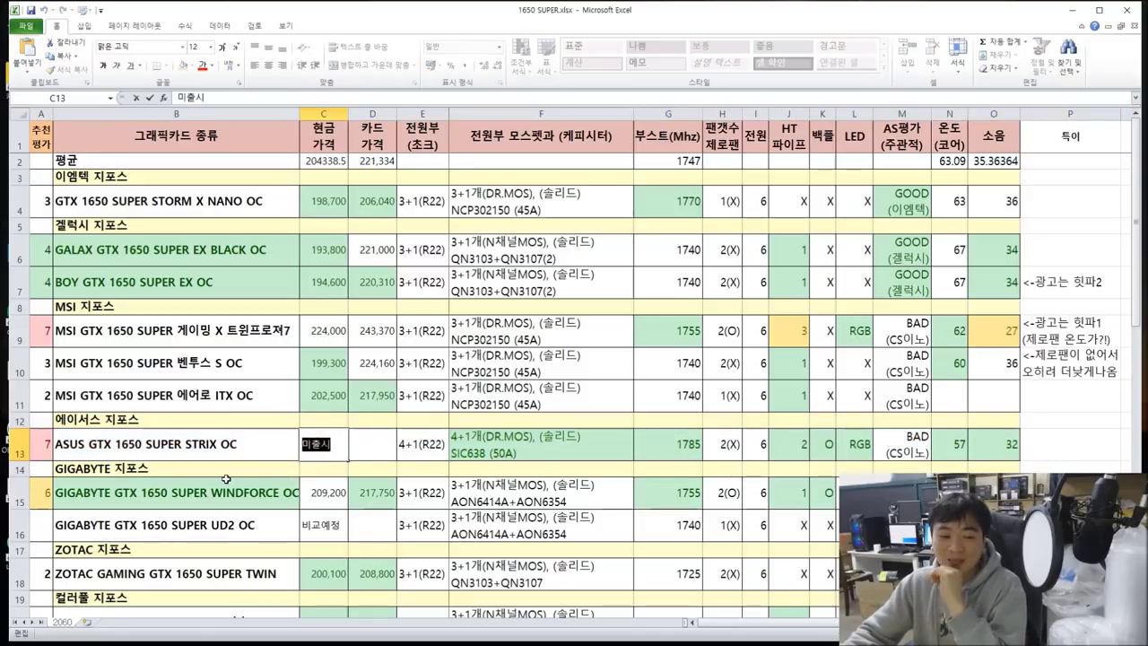
{"action": "left_click", "coordinate": [270, 493]}
{"action": "left_click_drag", "start_coordinate": [47, 444], "coordinate": [969, 443]}
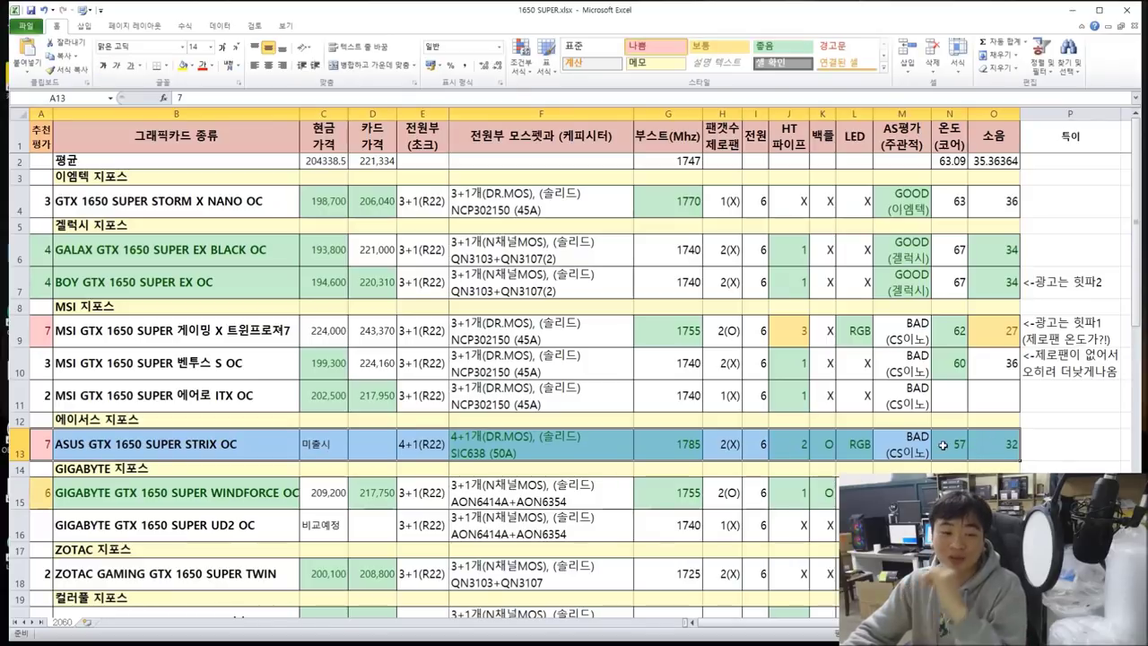
{"action": "scroll", "coordinate": [932, 444], "scroll_direction": "down", "scroll_amount": 1}
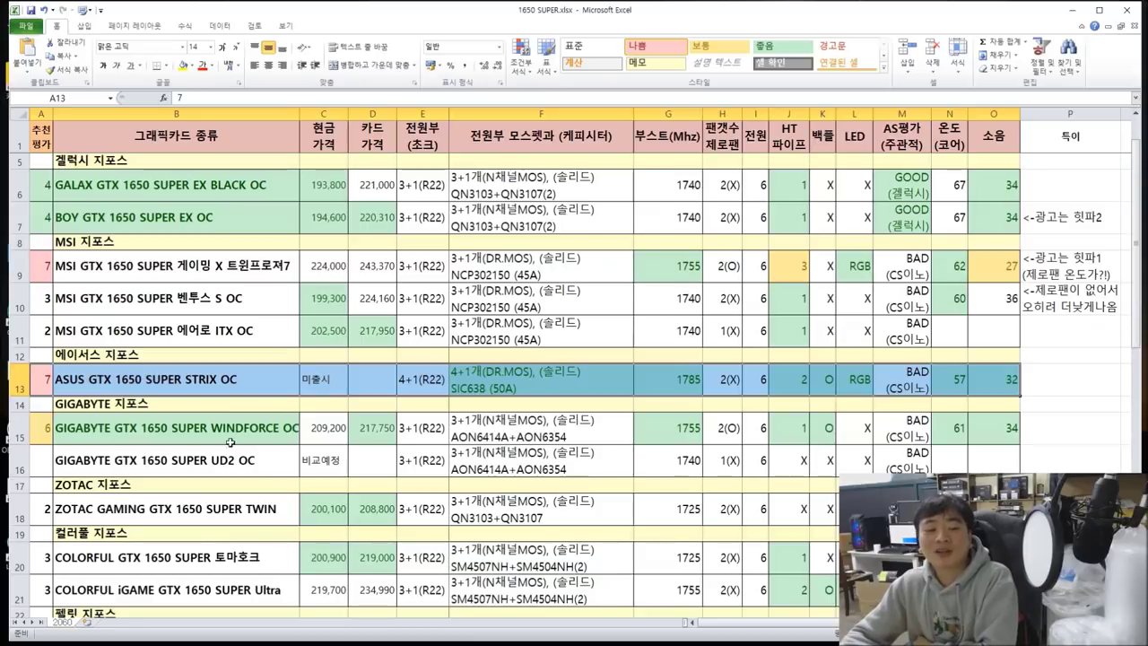
- Highlight the GIGABYTE WINDFORCE OC row from its recommendation score through its noise value to review it against the list
{"action": "left_click", "coordinate": [72, 436]}
{"action": "left_click", "coordinate": [34, 430]}
{"action": "left_click_drag", "start_coordinate": [34, 431], "coordinate": [946, 439]}
{"action": "scroll", "coordinate": [635, 472], "scroll_direction": "up", "scroll_amount": 1}
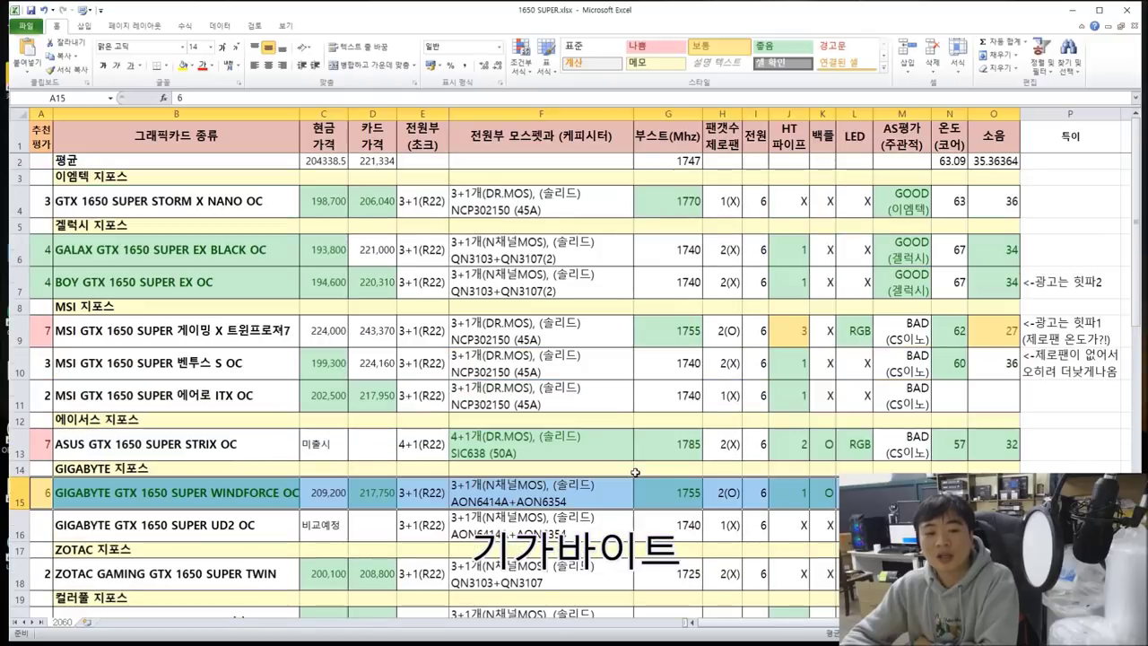
{"action": "scroll", "coordinate": [635, 486], "scroll_direction": "down", "scroll_amount": 1}
- Review the GIGABYTE WINDFORCE OC's card price and MOSFET power stage
{"action": "left_click", "coordinate": [381, 433]}
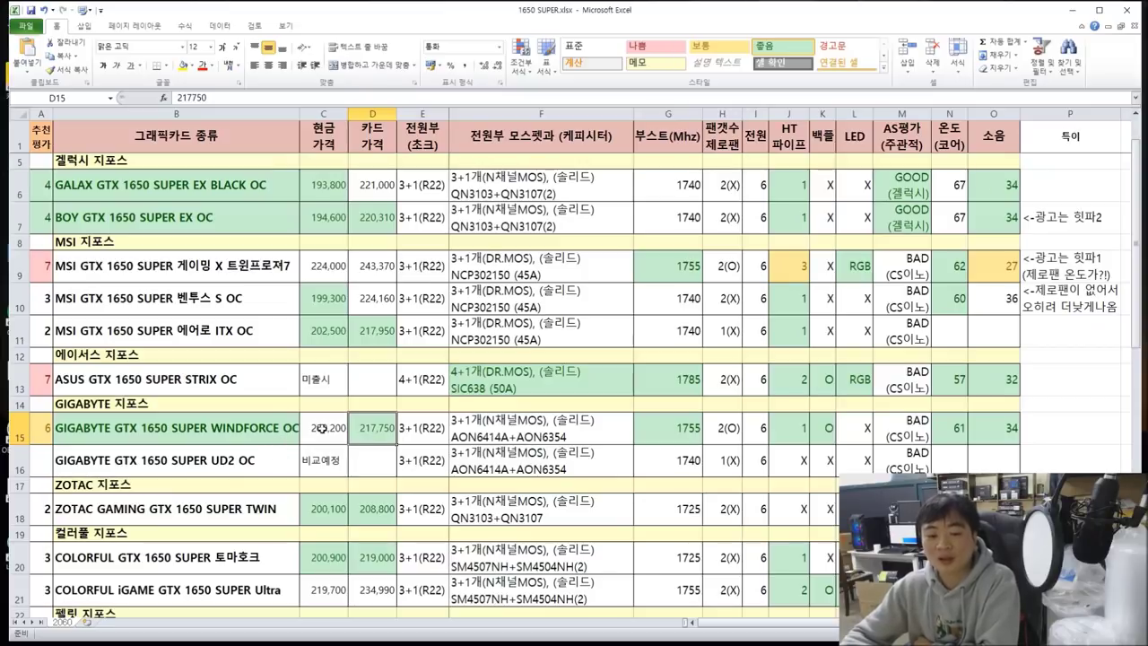
{"action": "left_click_drag", "start_coordinate": [43, 432], "coordinate": [520, 429]}
{"action": "left_click", "coordinate": [521, 429]}
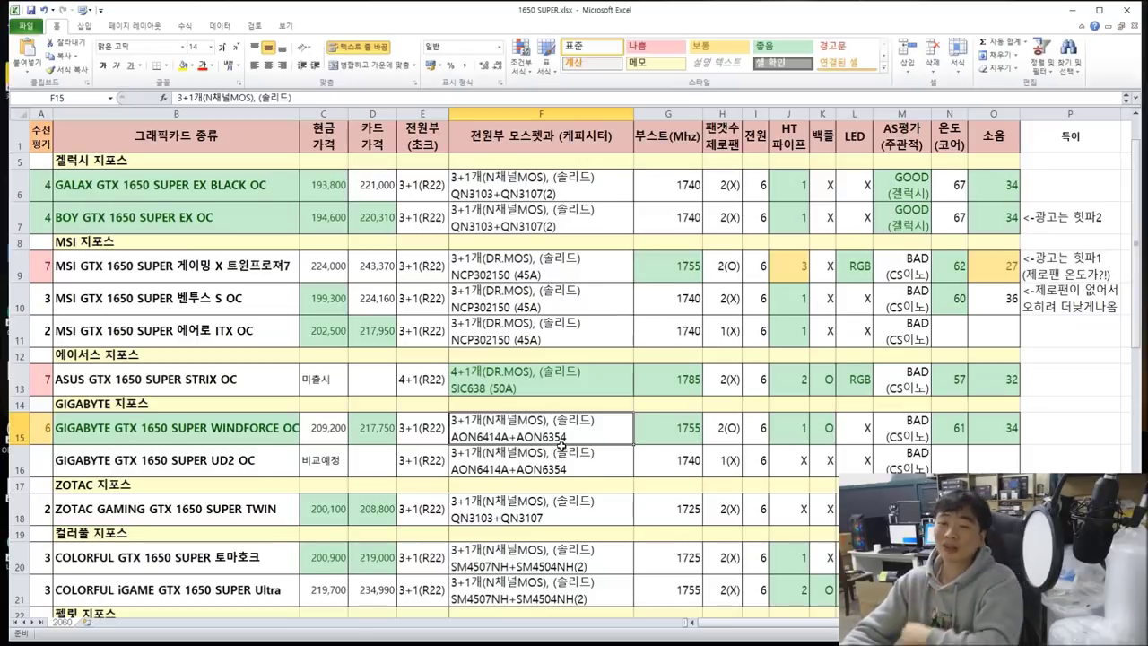
- Review the GIGABYTE WINDFORCE OC's boost clock, heat pipe, backplate and core temperature, and highlight its full row
{"action": "left_click", "coordinate": [671, 438]}
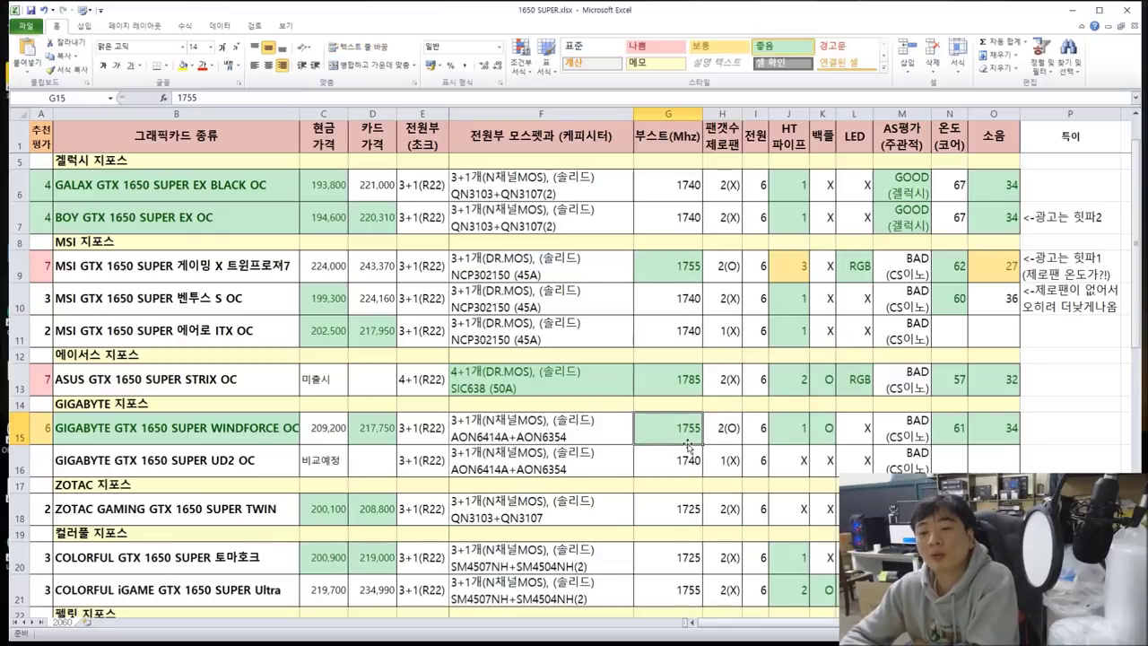
{"action": "left_click", "coordinate": [772, 435]}
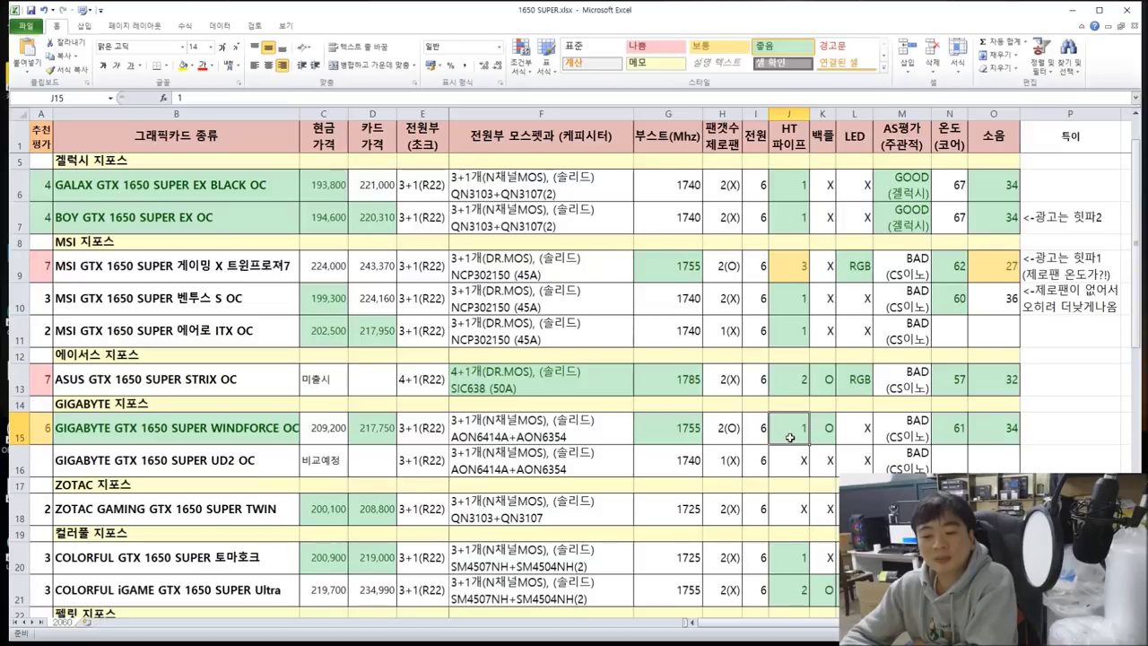
{"action": "left_click", "coordinate": [827, 428]}
{"action": "left_click", "coordinate": [949, 437]}
{"action": "left_click_drag", "start_coordinate": [1069, 430], "coordinate": [40, 428]}
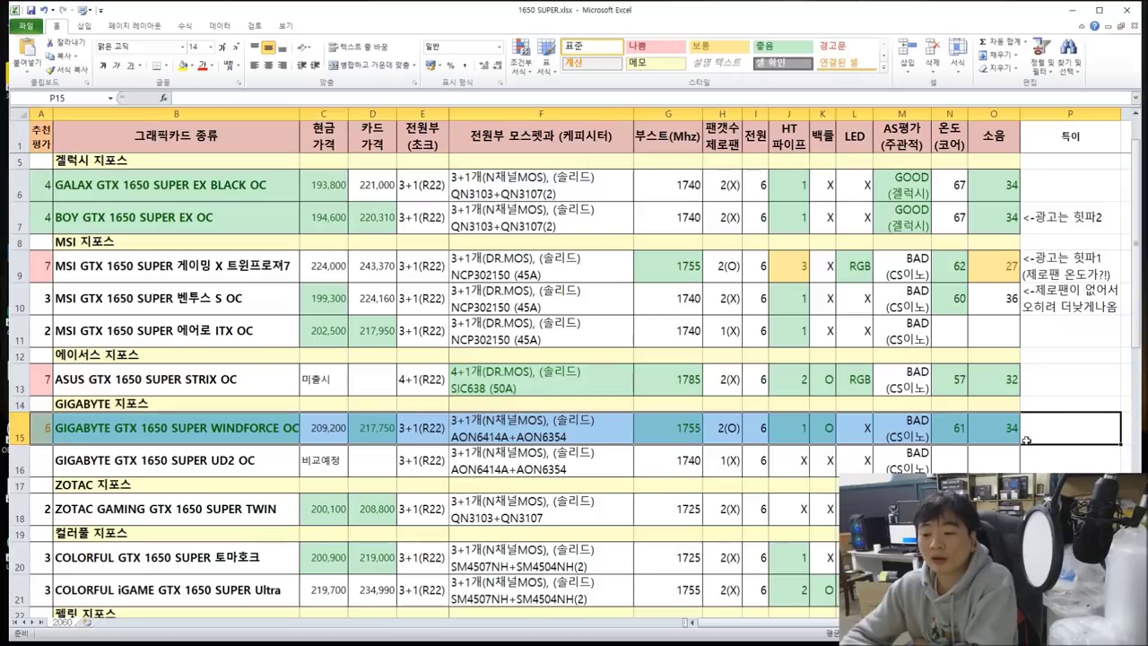
- Examine the GIGABYTE WINDFORCE OC's core temperature and noise against the models listed above it
{"action": "left_click", "coordinate": [1025, 439]}
{"action": "left_click", "coordinate": [958, 438]}
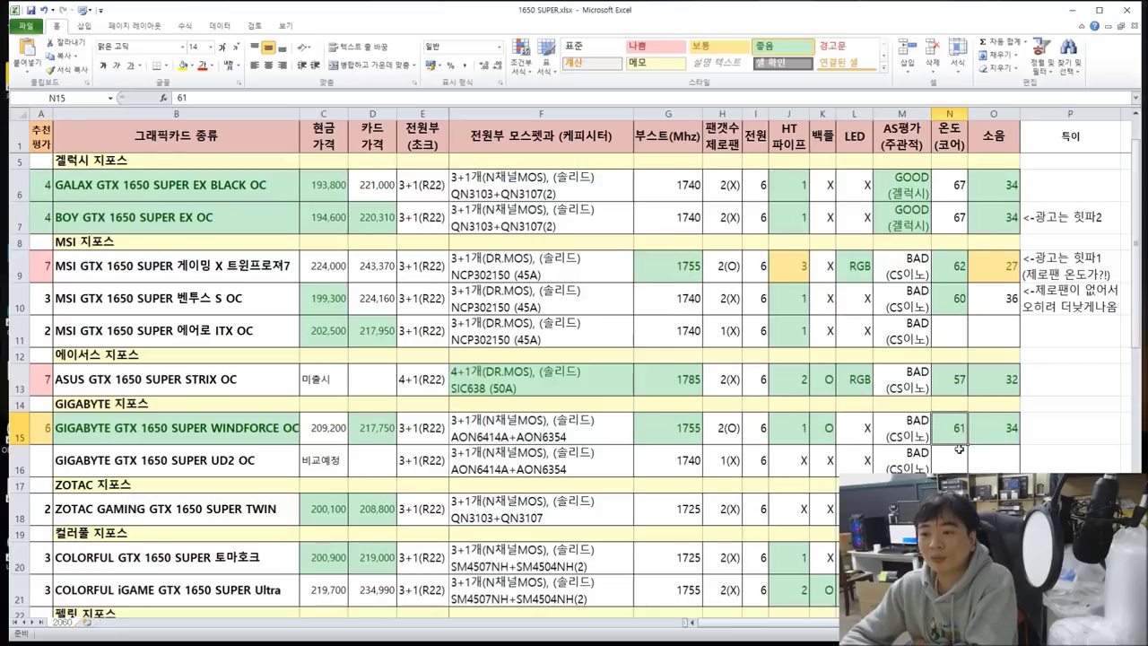
{"action": "left_click", "coordinate": [995, 434]}
{"action": "scroll", "coordinate": [1023, 436], "scroll_direction": "up", "scroll_amount": 1}
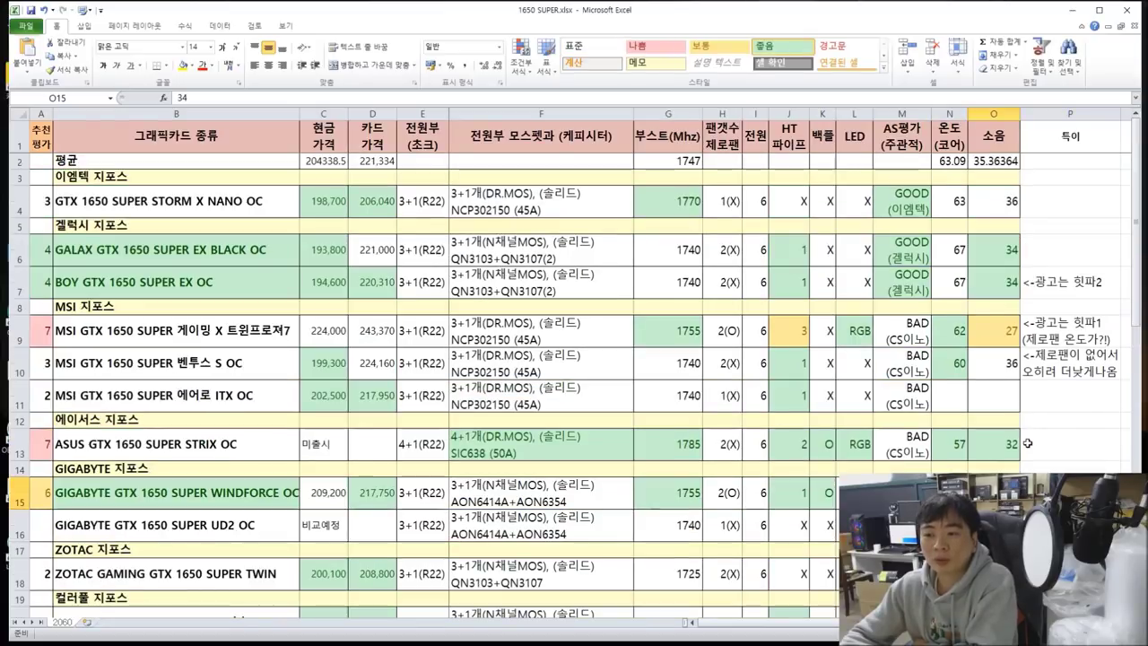
{"action": "scroll", "coordinate": [1028, 450], "scroll_direction": "down", "scroll_amount": 1}
{"action": "left_click_drag", "start_coordinate": [1064, 425], "coordinate": [936, 429]}
{"action": "left_click", "coordinate": [953, 429]}
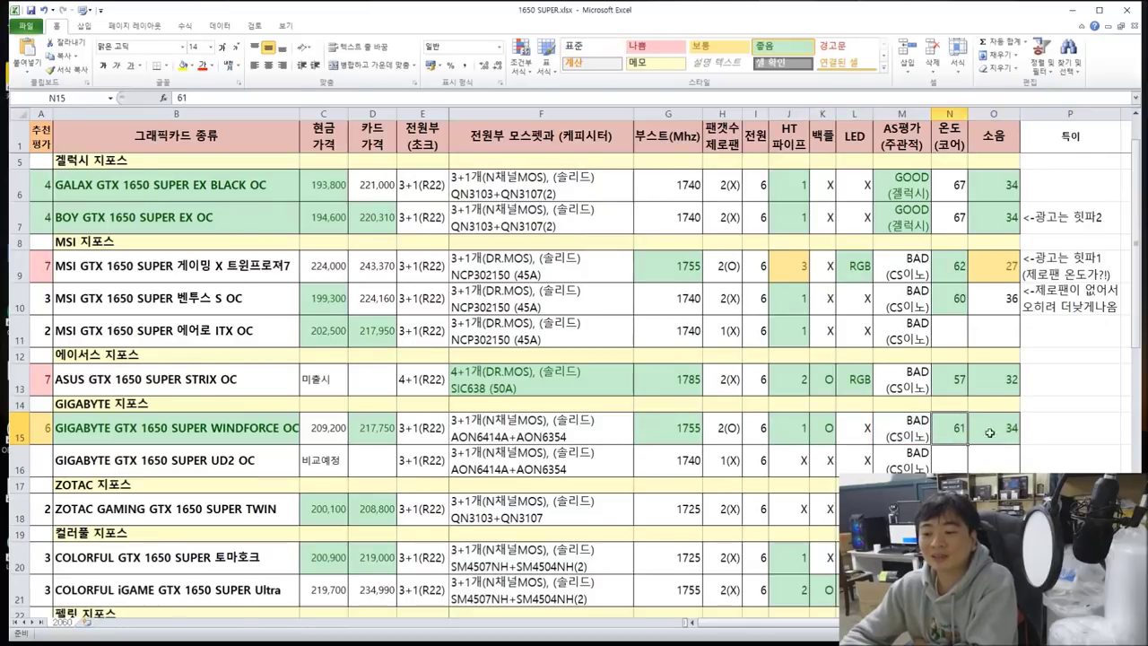
- Compare the average temperature and noise with the GIGABYTE WINDFORCE OC, and highlight its row again
{"action": "scroll", "coordinate": [1026, 443], "scroll_direction": "up", "scroll_amount": 1}
{"action": "left_click_drag", "start_coordinate": [994, 162], "coordinate": [950, 161]}
{"action": "scroll", "coordinate": [1070, 400], "scroll_direction": "down", "scroll_amount": 3}
{"action": "left_click_drag", "start_coordinate": [1070, 266], "coordinate": [20, 276]}
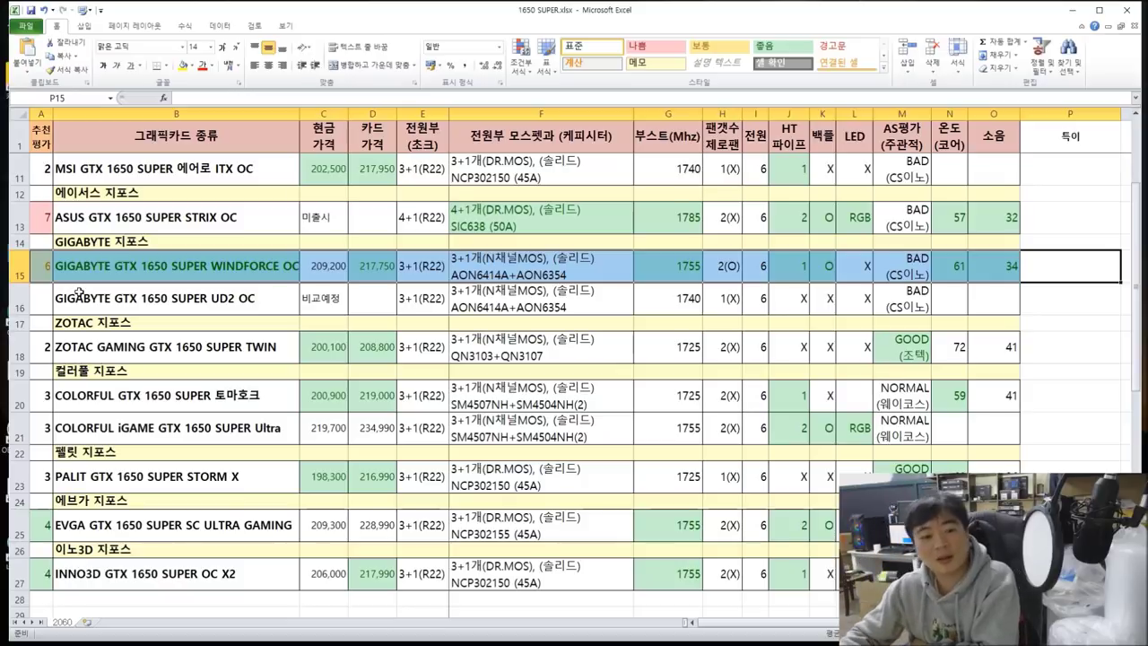
- Highlight the GIGABYTE UD2 OC row and review its heat pipe, backplate, LED, fan and boost clock cells
{"action": "left_click", "coordinate": [116, 308]}
{"action": "left_click_drag", "start_coordinate": [34, 296], "coordinate": [968, 312]}
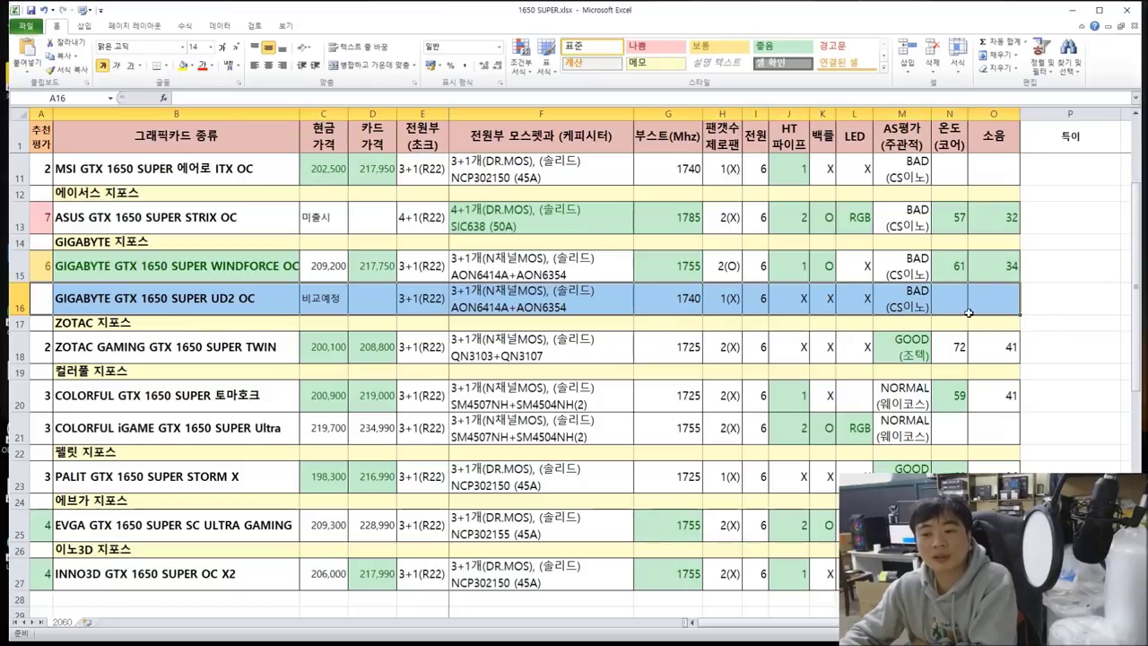
{"action": "left_click", "coordinate": [799, 310]}
{"action": "left_click", "coordinate": [832, 308]}
{"action": "left_click", "coordinate": [857, 314]}
{"action": "left_click", "coordinate": [746, 309]}
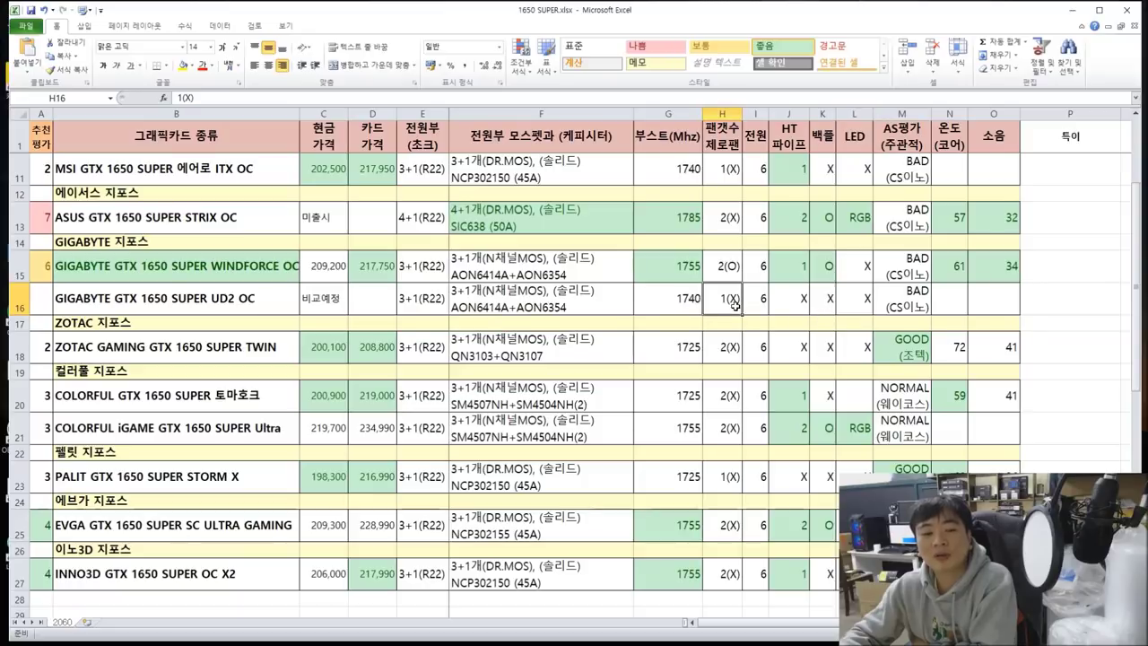
{"action": "left_click", "coordinate": [697, 309]}
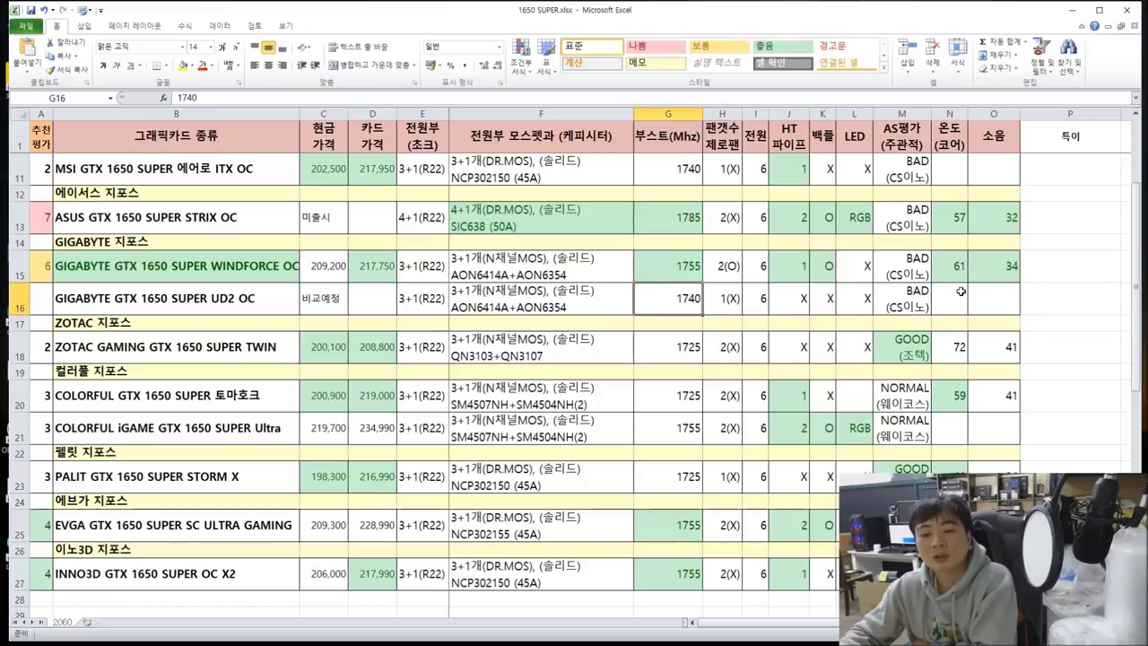
- Highlight the GIGABYTE UD2 OC and WINDFORCE OC rows in turn, and check the WINDFORCE OC's power stage
{"action": "left_click_drag", "start_coordinate": [1060, 295], "coordinate": [31, 294]}
{"action": "left_click", "coordinate": [296, 303]}
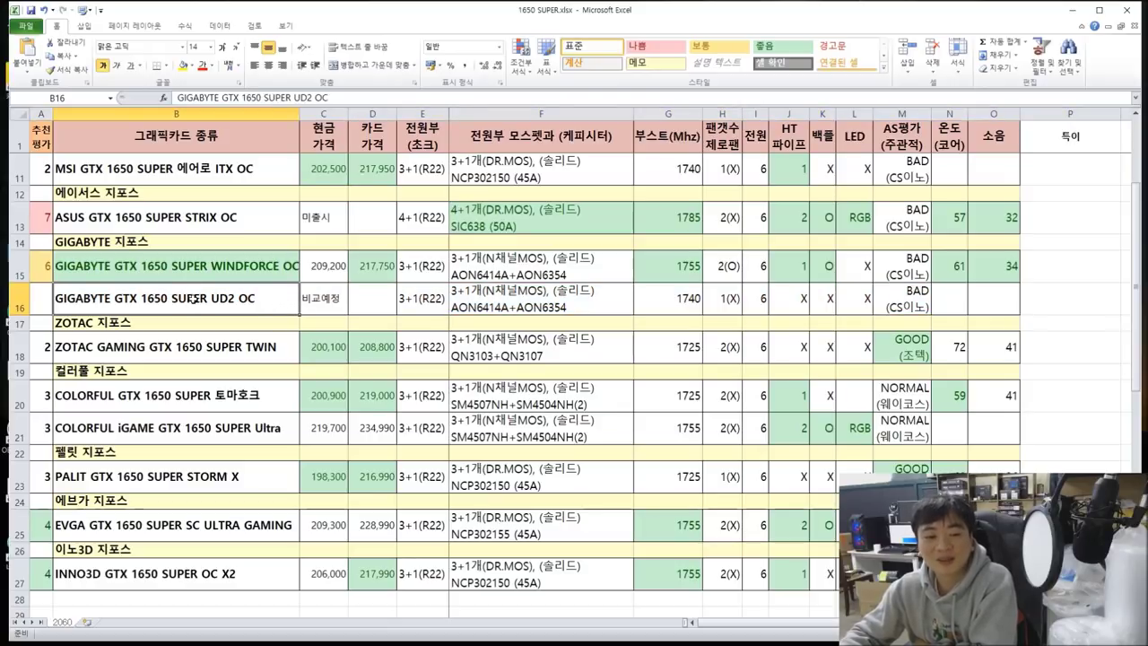
{"action": "left_click_drag", "start_coordinate": [49, 266], "coordinate": [995, 265]}
{"action": "left_click", "coordinate": [539, 274]}
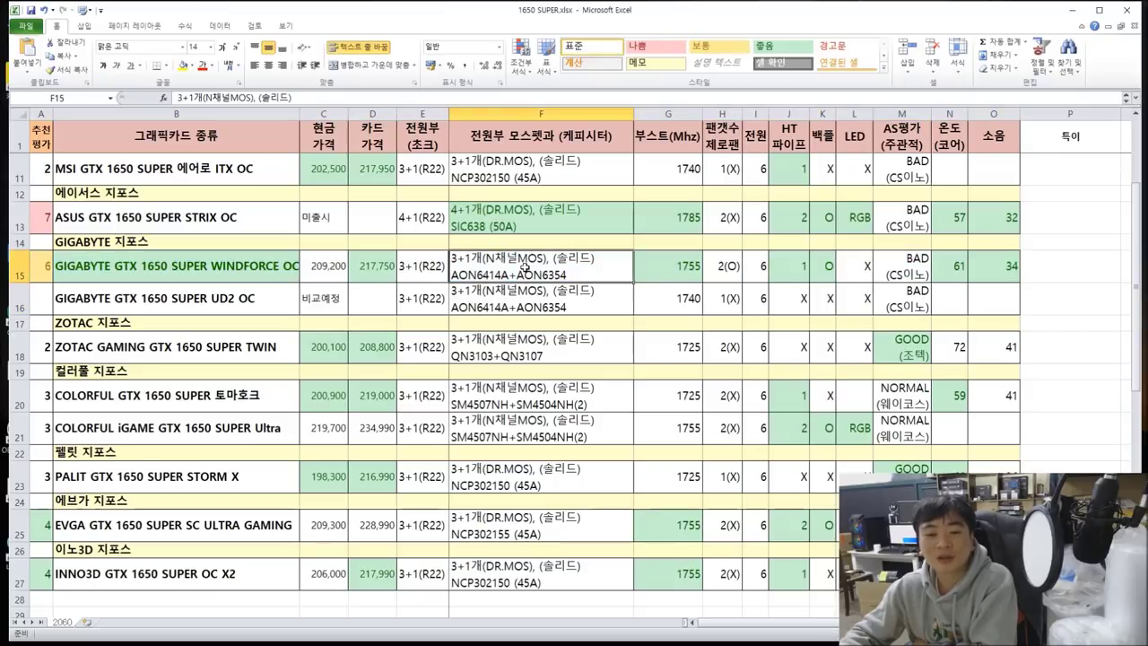
- Highlight the ZOTAC GAMING TWIN row and compare its cash price with its card price
{"action": "left_click", "coordinate": [341, 342]}
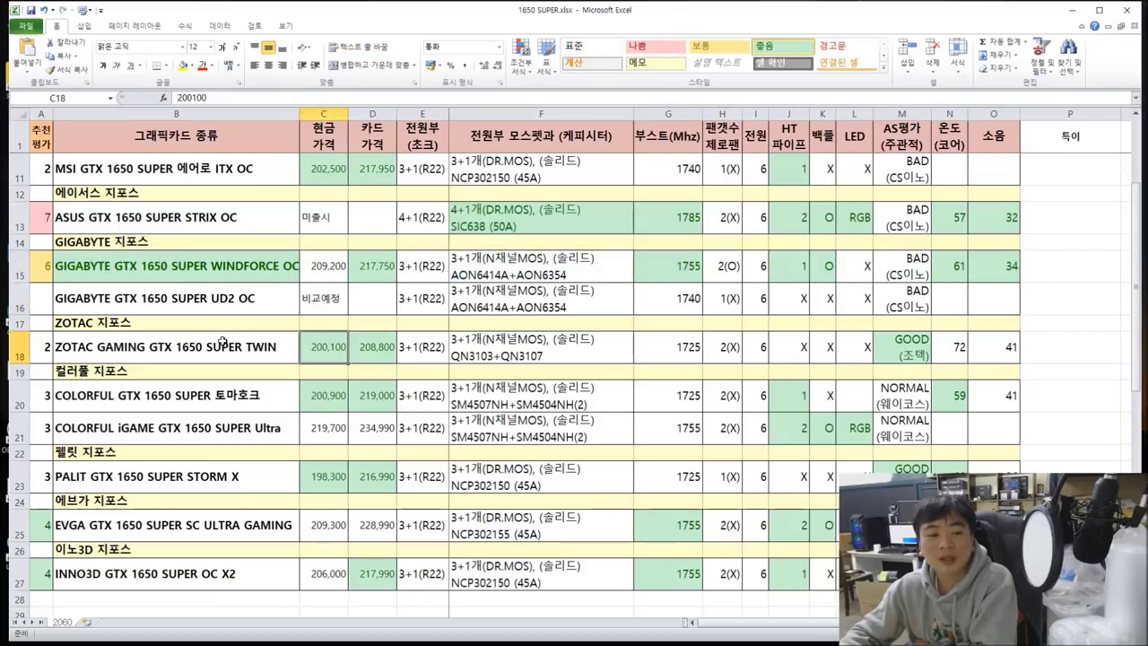
{"action": "left_click_drag", "start_coordinate": [43, 347], "coordinate": [975, 352]}
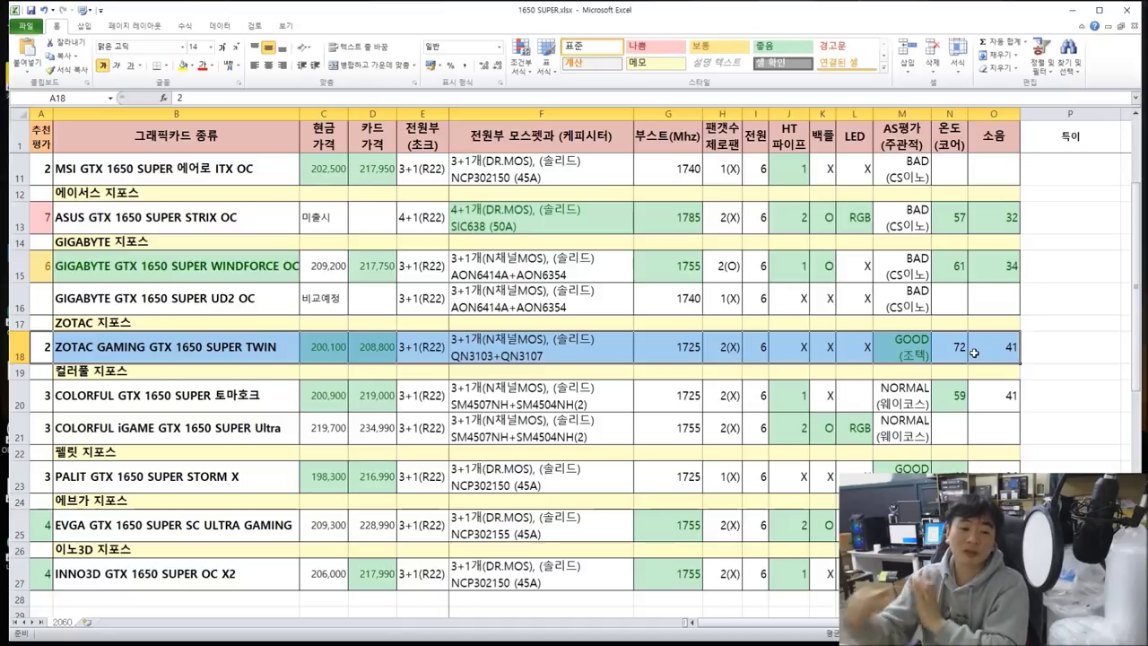
{"action": "left_click", "coordinate": [339, 355]}
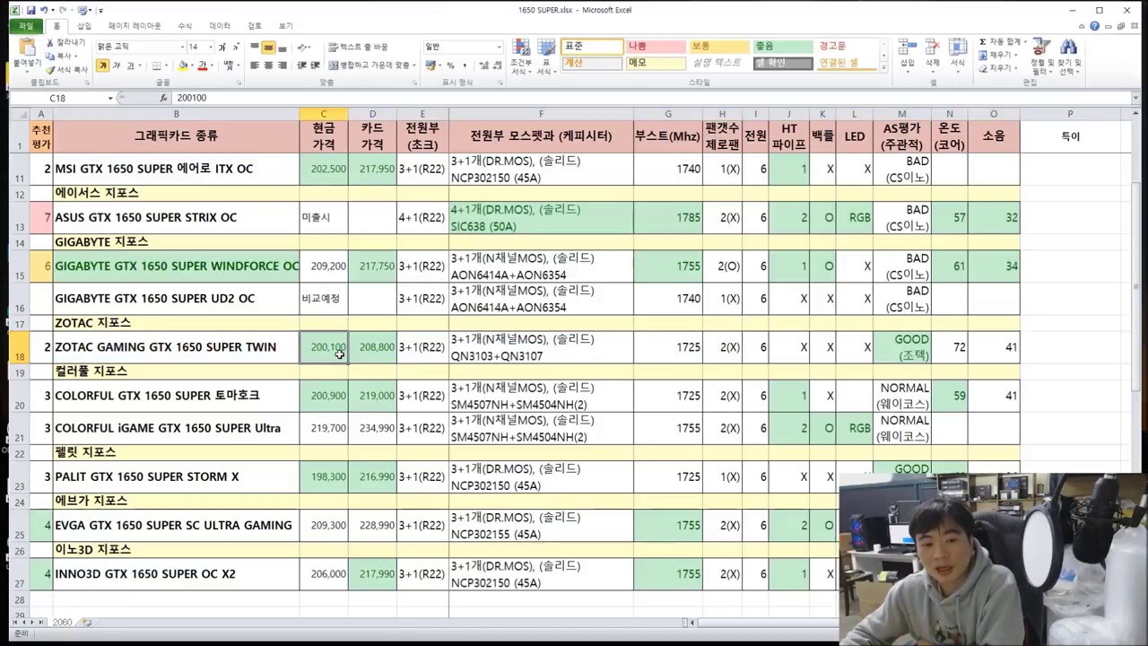
{"action": "left_click", "coordinate": [375, 352]}
{"action": "left_click", "coordinate": [332, 357]}
{"action": "left_click", "coordinate": [391, 350]}
{"action": "left_click", "coordinate": [330, 357]}
- Compare the ZOTAC GAMING TWIN's N-channel MOSFET power stage with both GIGABYTE models, leaving the cell text unchanged
{"action": "left_click", "coordinate": [523, 357]}
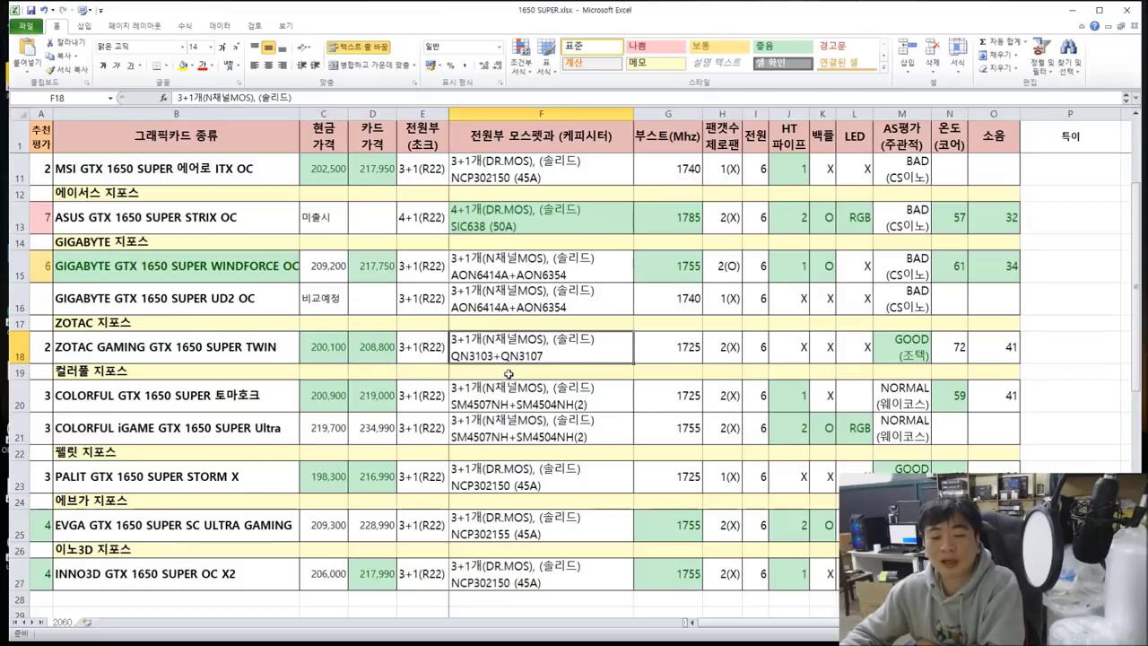
{"action": "left_click", "coordinate": [522, 303]}
{"action": "left_click", "coordinate": [494, 266]}
{"action": "left_click", "coordinate": [515, 307]}
{"action": "left_click", "coordinate": [538, 339]}
{"action": "left_click", "coordinate": [541, 290]}
{"action": "left_click", "coordinate": [541, 269]}
{"action": "left_click", "coordinate": [528, 354]}
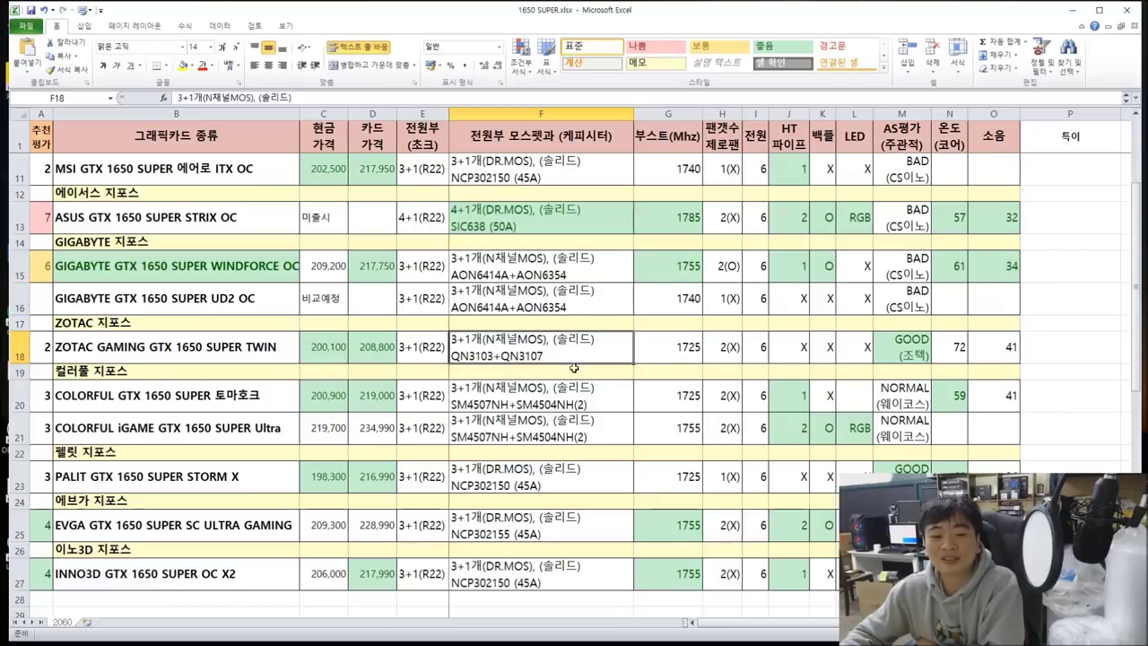
{"action": "double_click", "coordinate": [538, 354]}
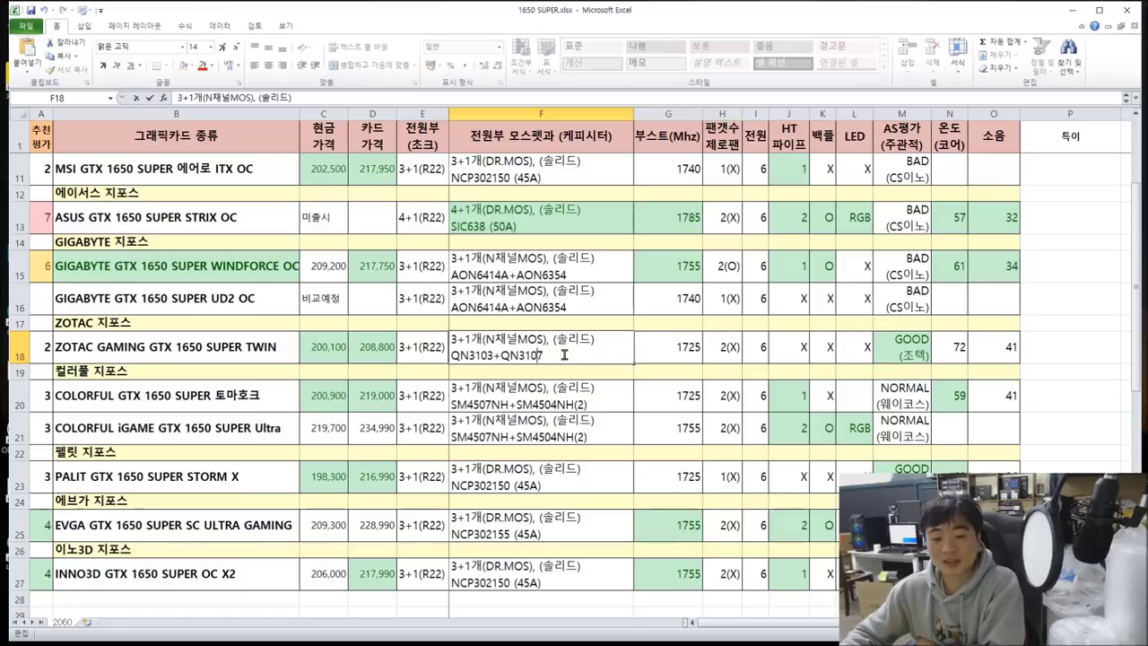
{"action": "left_click_drag", "start_coordinate": [564, 355], "coordinate": [451, 331]}
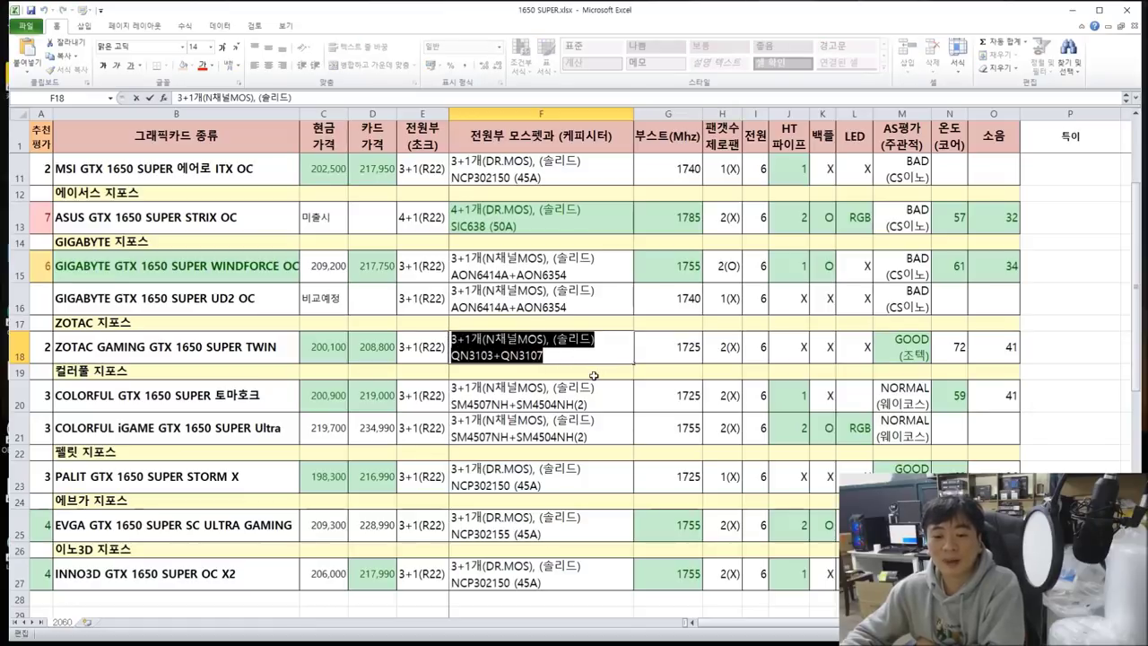
{"action": "key", "text": "Escape"}
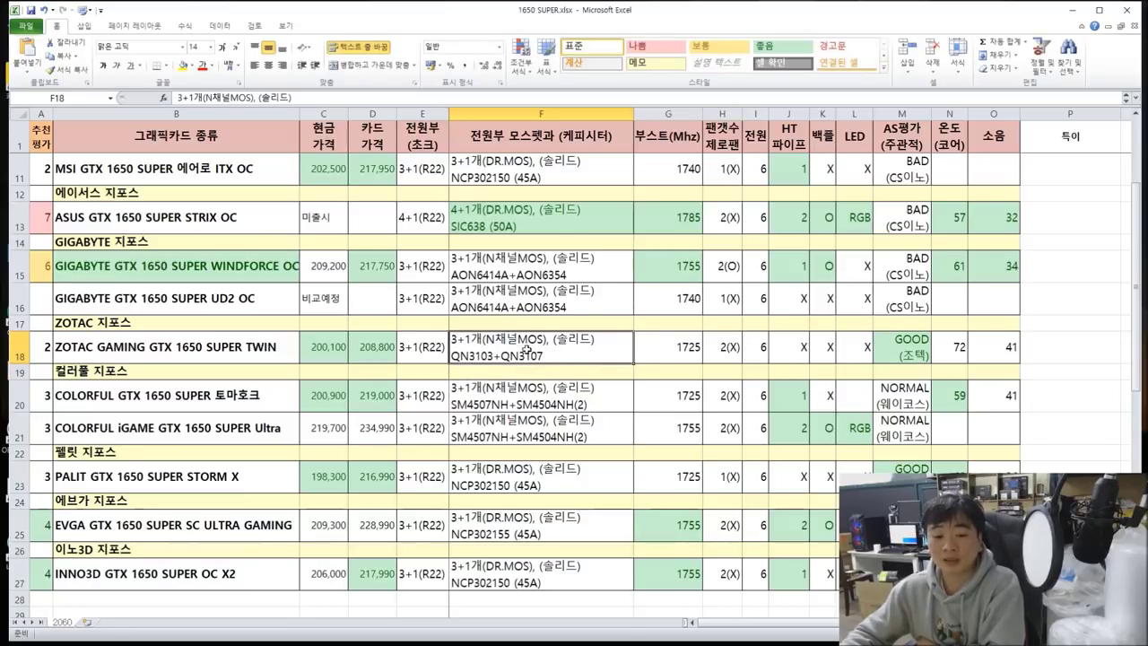
- Review the ZOTAC GAMING TWIN's boost clock, fan, power connector, heat pipe, backplate and LED cells
{"action": "left_click", "coordinate": [639, 359]}
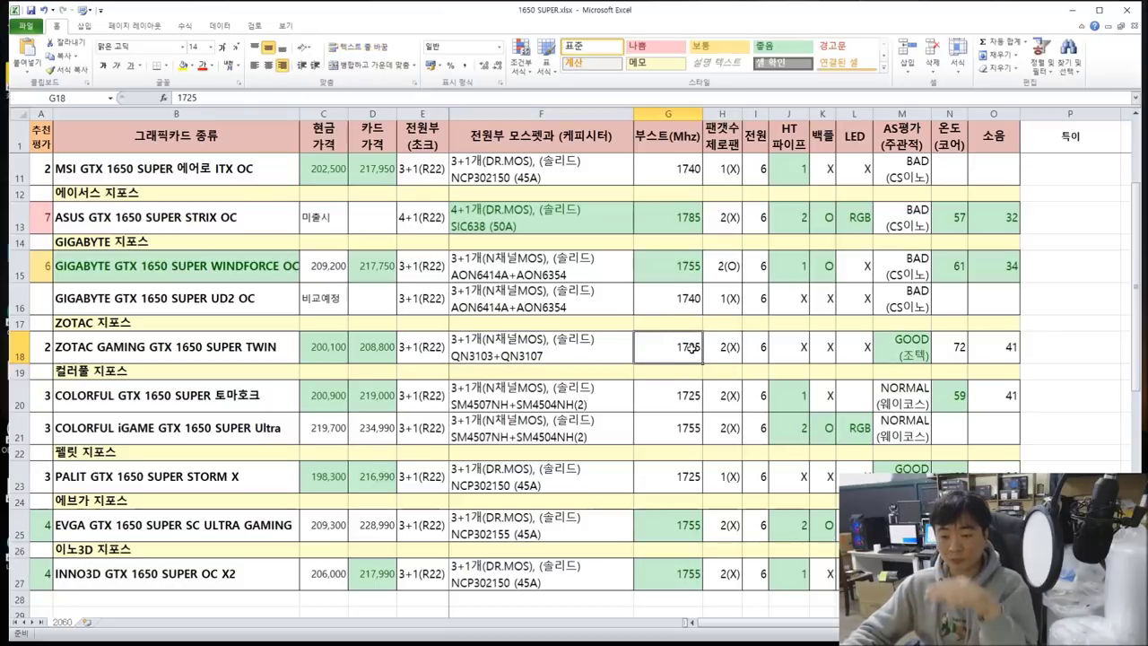
{"action": "left_click", "coordinate": [733, 358]}
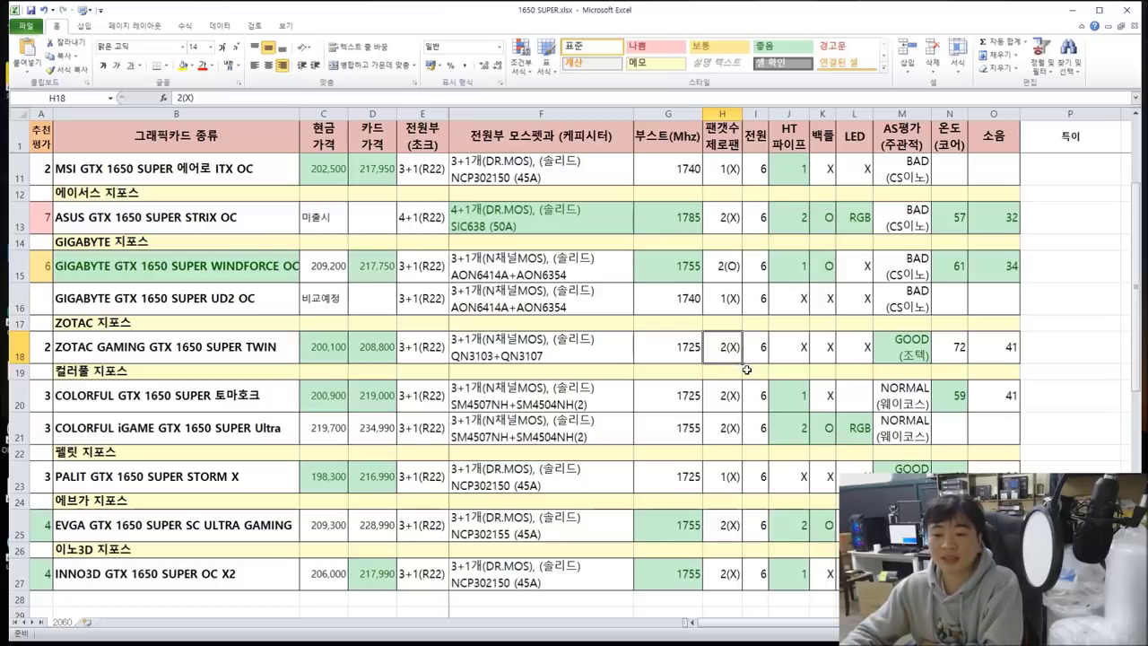
{"action": "left_click", "coordinate": [763, 352]}
{"action": "left_click", "coordinate": [792, 355]}
{"action": "left_click", "coordinate": [829, 361]}
{"action": "left_click", "coordinate": [859, 358]}
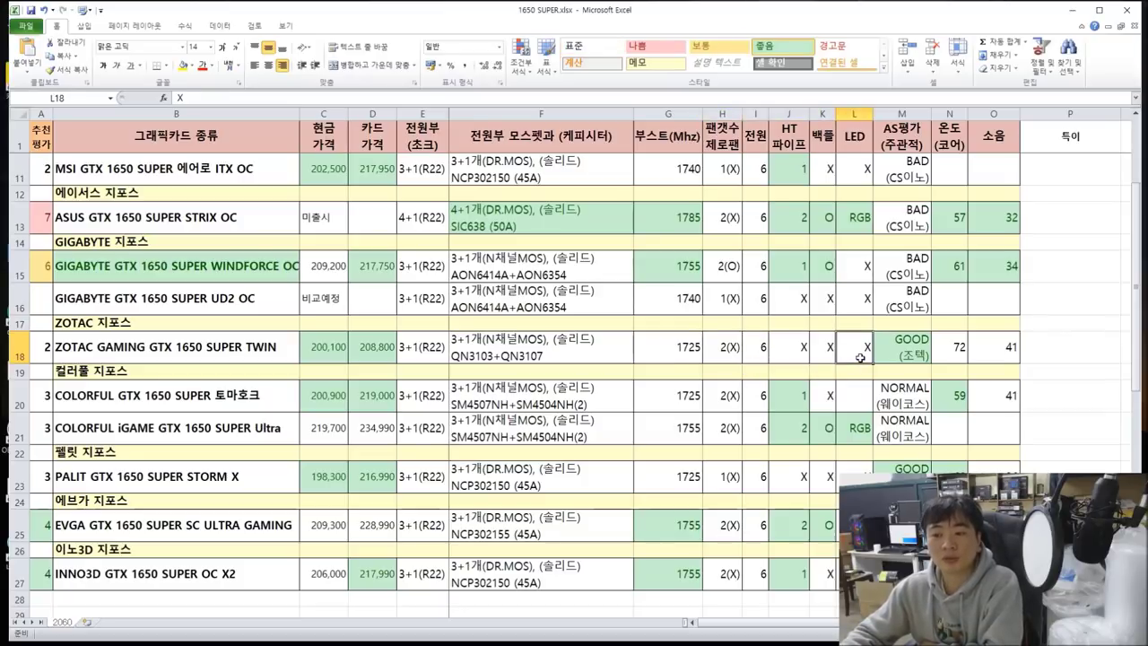
- Review the ZOTAC GAMING TWIN's service rating, core temperature and noise, highlighting its full row along the way
{"action": "left_click", "coordinate": [909, 351]}
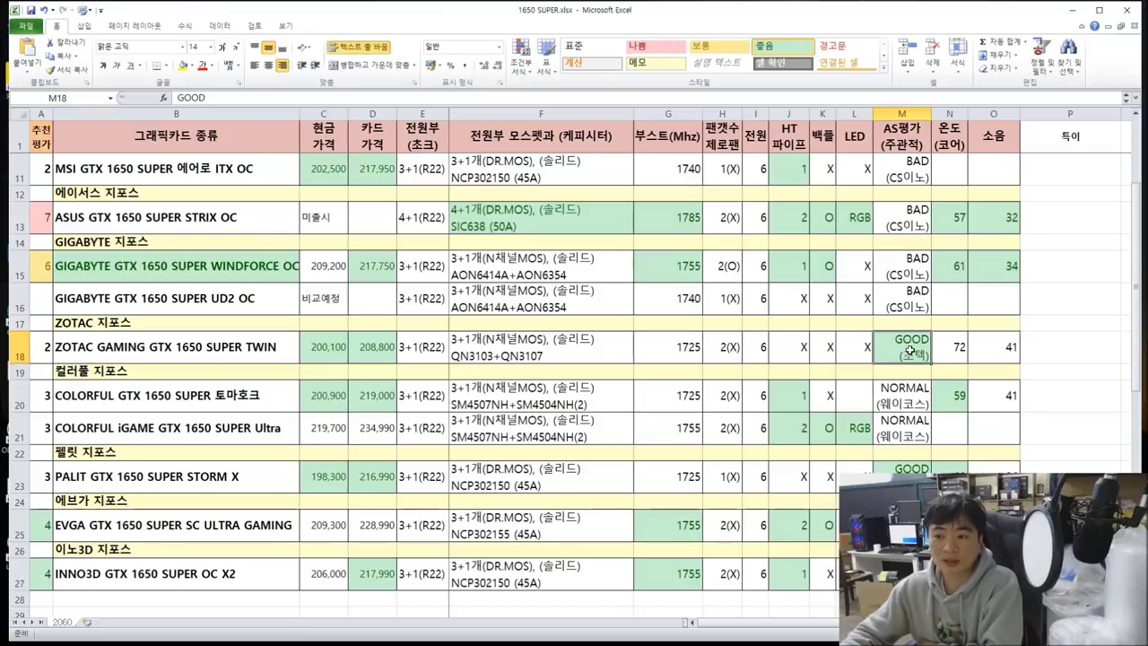
{"action": "left_click", "coordinate": [956, 348]}
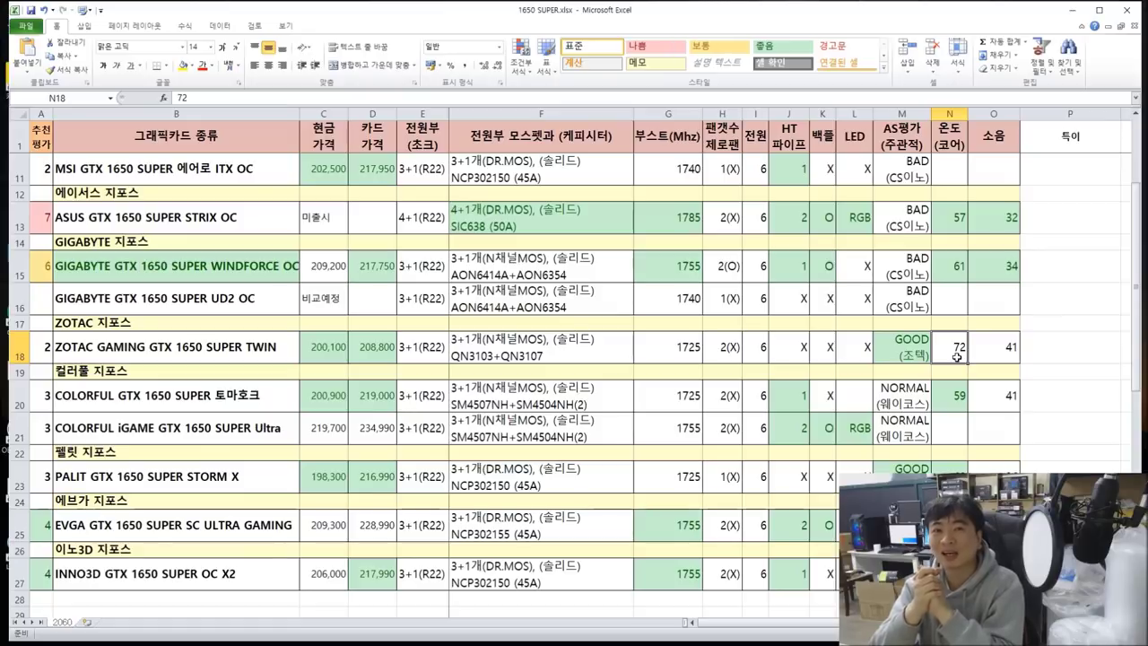
{"action": "left_click", "coordinate": [1005, 347]}
{"action": "left_click_drag", "start_coordinate": [1003, 348], "coordinate": [40, 349]}
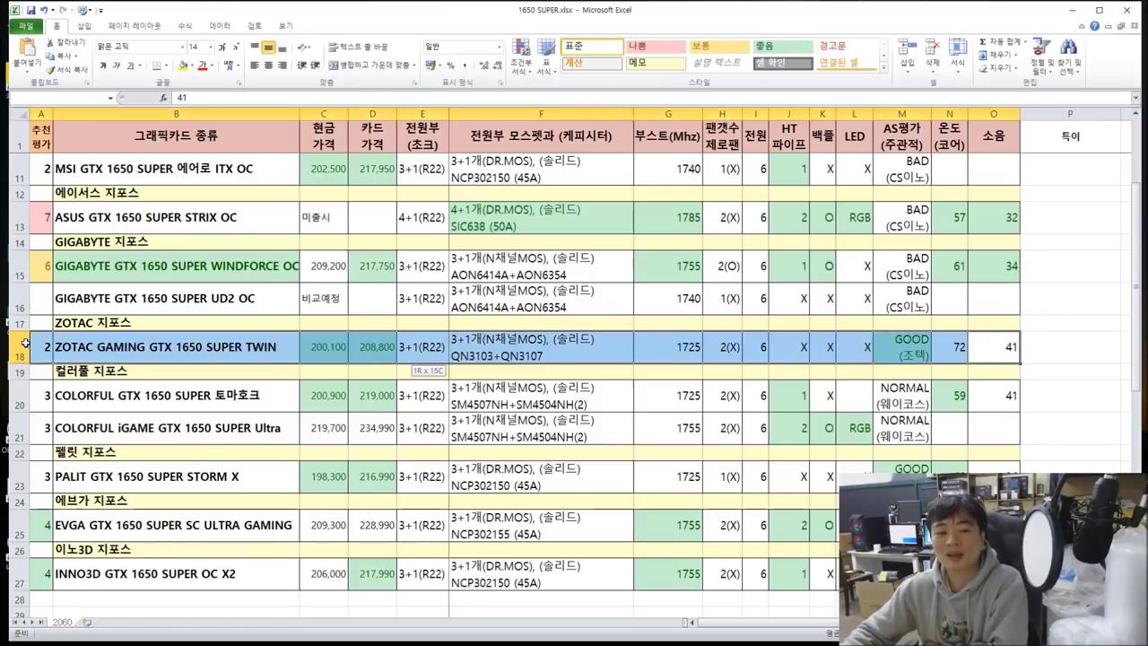
{"action": "left_click", "coordinate": [960, 346]}
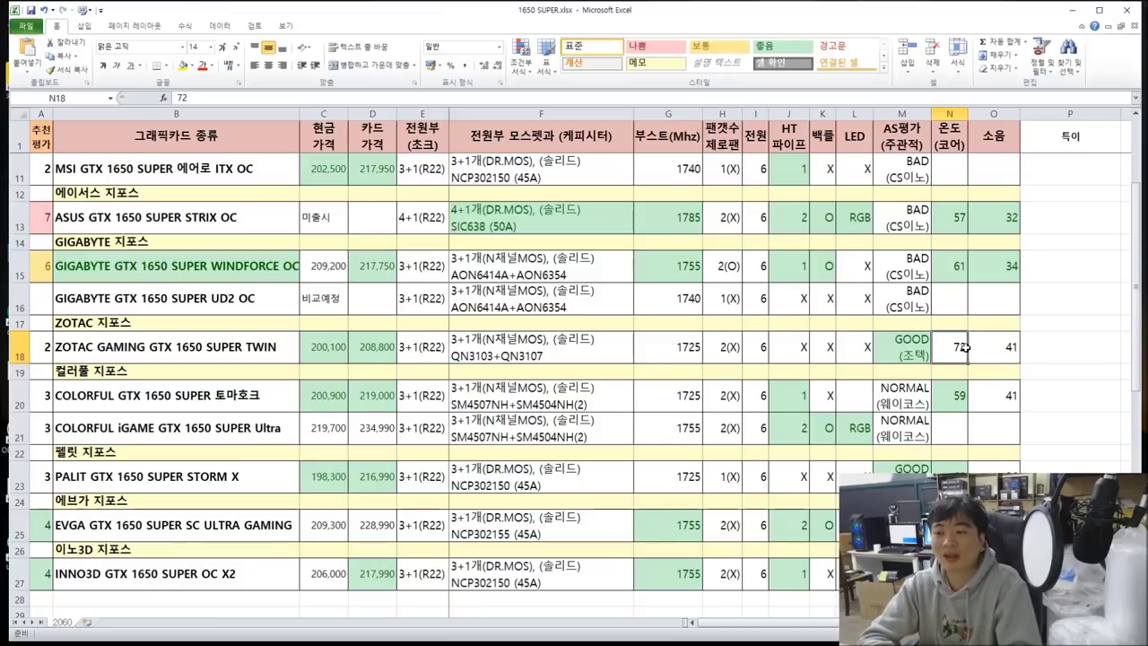
{"action": "left_click", "coordinate": [995, 352]}
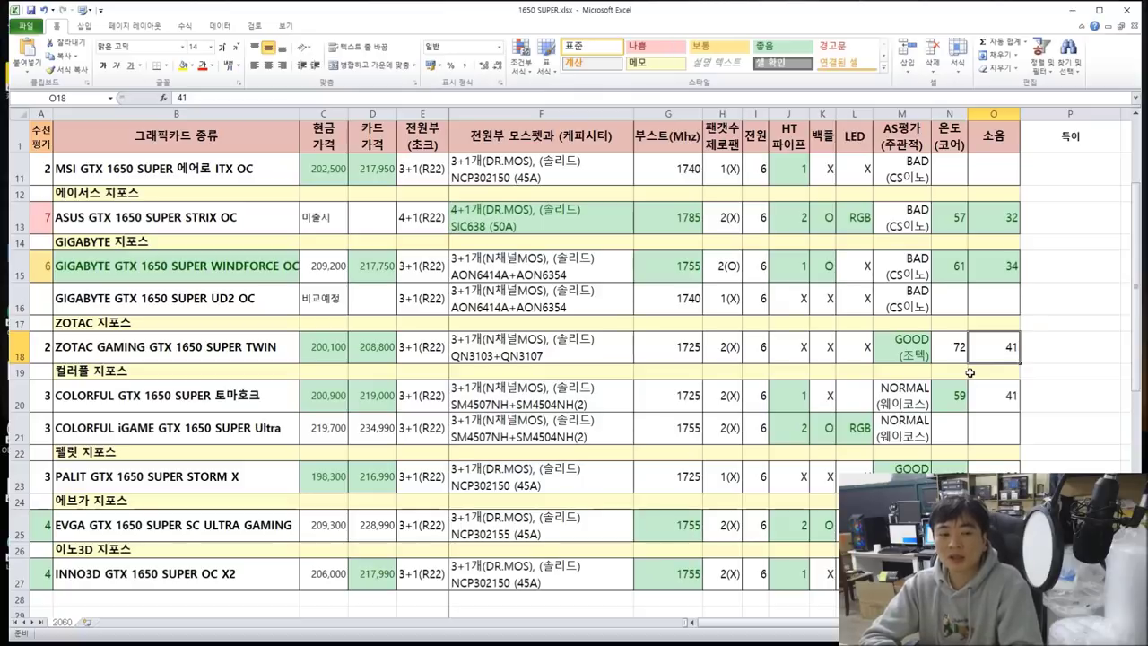
- Compare the ZOTAC GAMING TWIN's cash price with the GALAX EX BLACK and BOY cash prices, and highlight its full row
{"action": "left_click", "coordinate": [338, 350]}
{"action": "scroll", "coordinate": [338, 350], "scroll_direction": "up", "scroll_amount": 3}
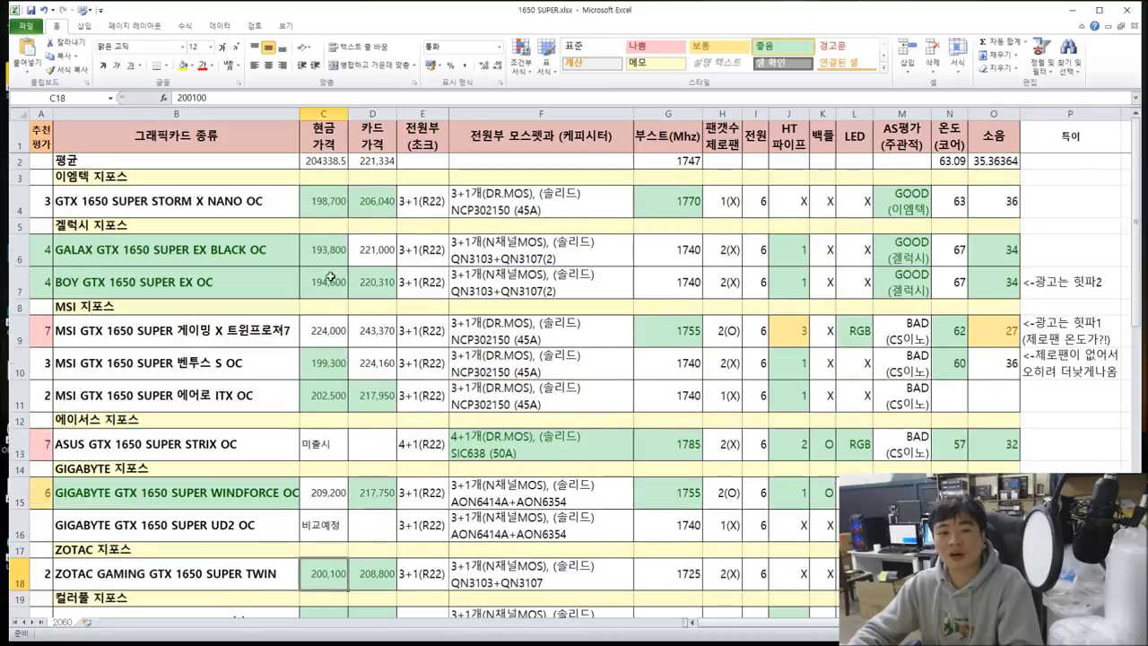
{"action": "left_click_drag", "start_coordinate": [324, 251], "coordinate": [336, 289]}
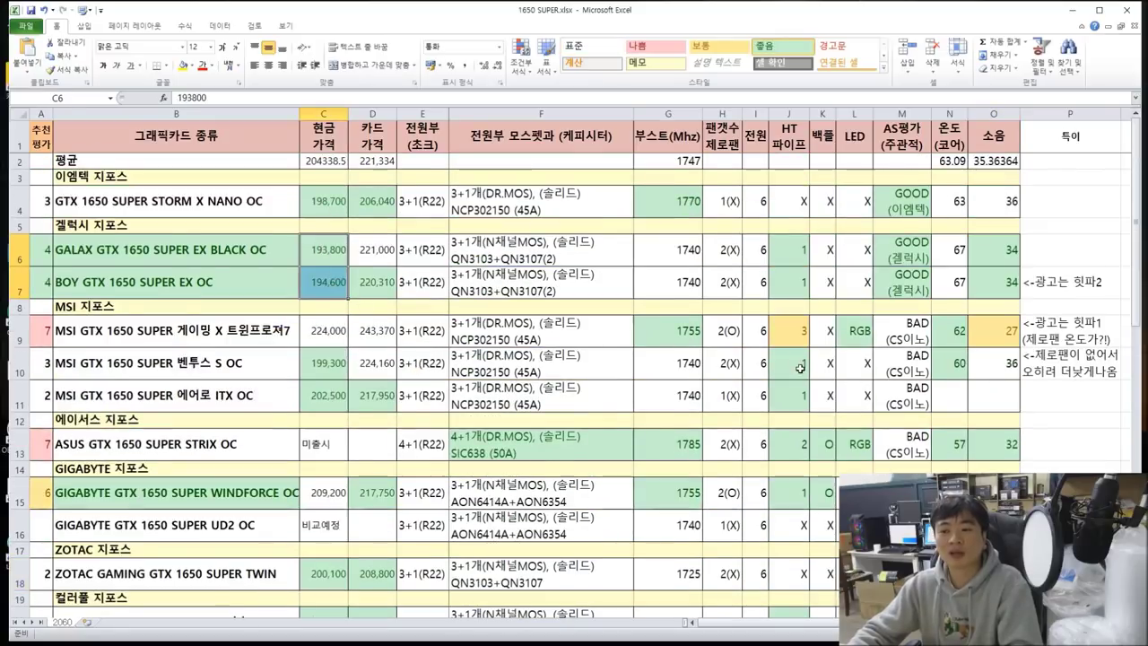
{"action": "scroll", "coordinate": [332, 534], "scroll_direction": "down", "scroll_amount": 2}
{"action": "left_click", "coordinate": [326, 433]}
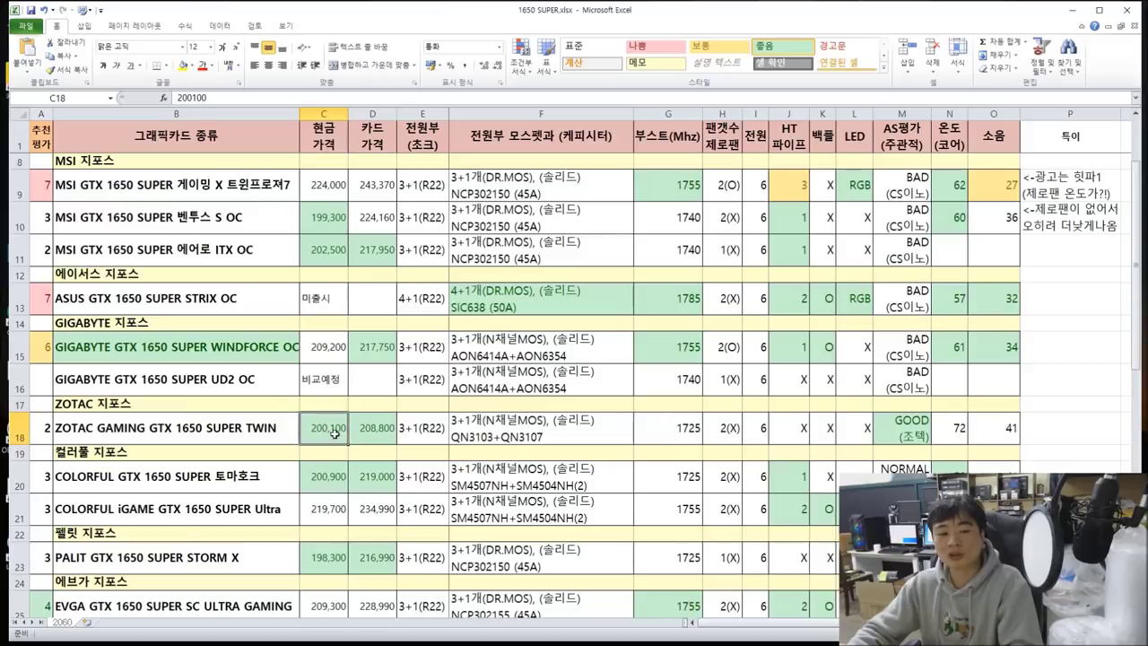
{"action": "scroll", "coordinate": [1004, 376], "scroll_direction": "up", "scroll_amount": 2}
{"action": "scroll", "coordinate": [981, 269], "scroll_direction": "down", "scroll_amount": 1}
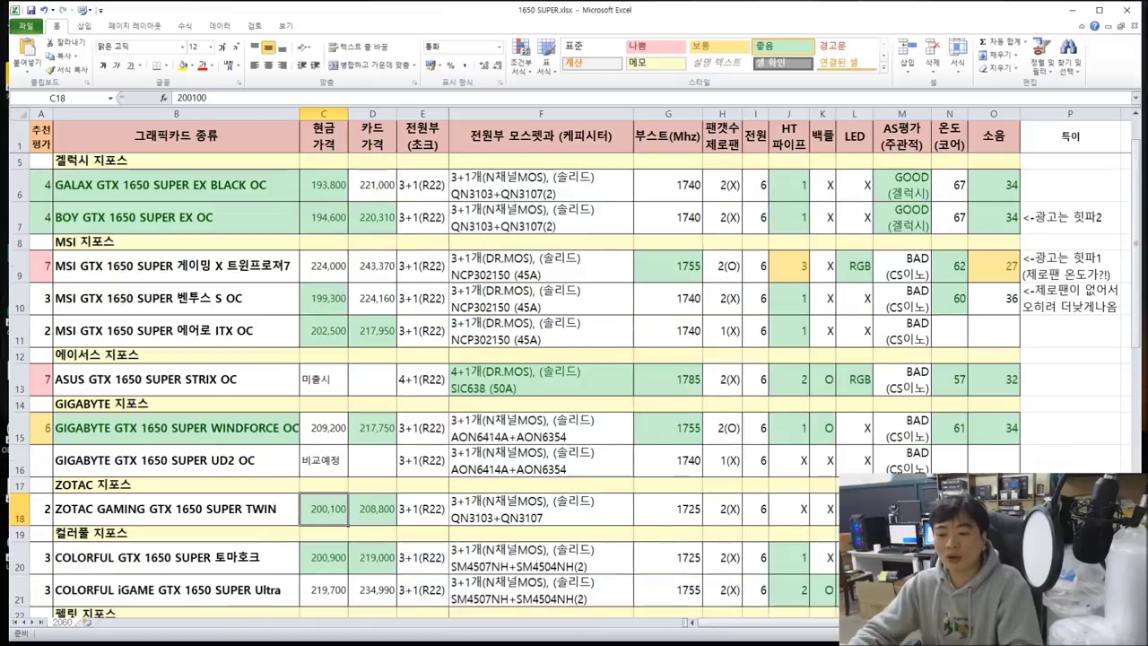
{"action": "left_click_drag", "start_coordinate": [1068, 509], "coordinate": [41, 511]}
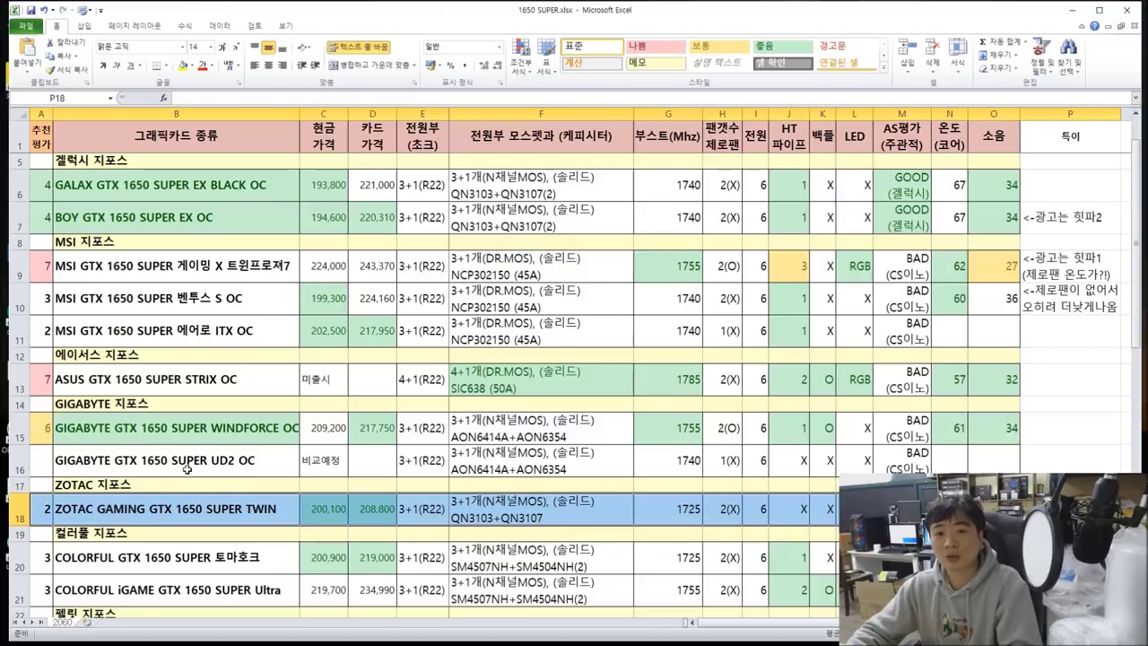
- Highlight both COLORFUL rows and check the COLORFUL 토마호크's core temperature and noise cells
{"action": "scroll", "coordinate": [207, 463], "scroll_direction": "down", "scroll_amount": 1}
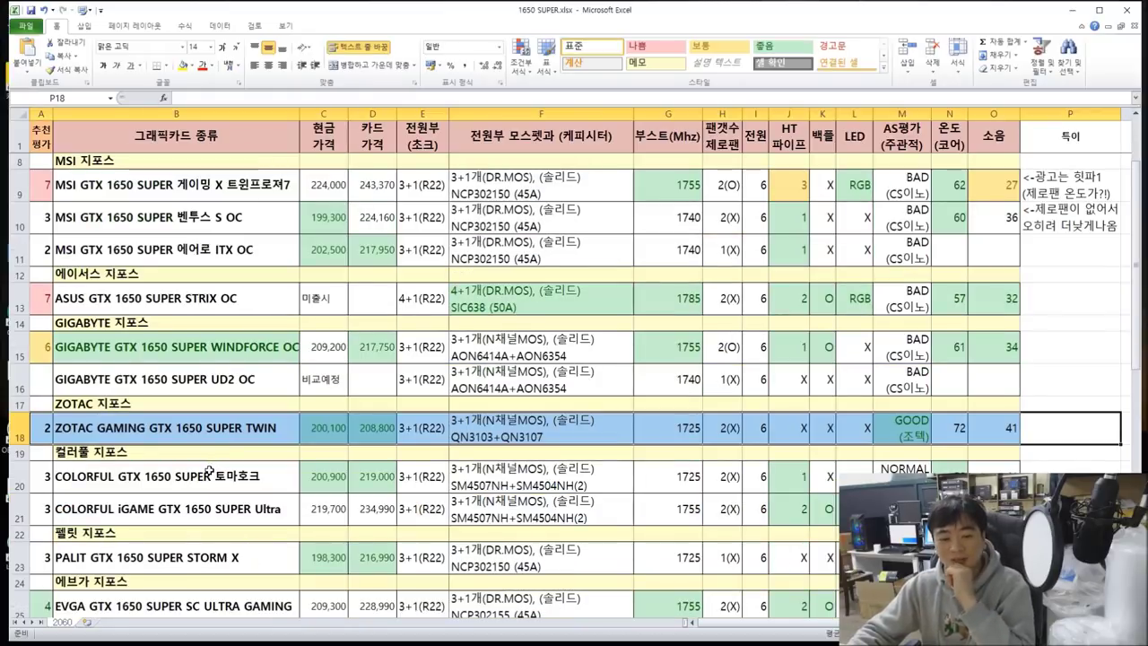
{"action": "scroll", "coordinate": [209, 472], "scroll_direction": "down", "scroll_amount": 1}
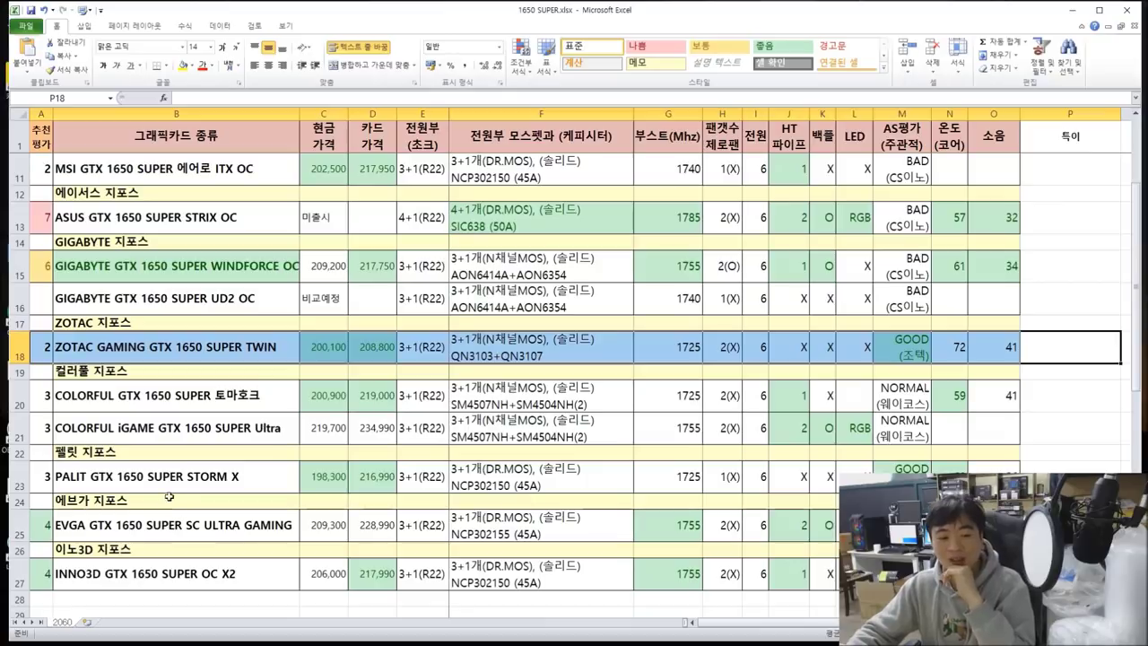
{"action": "left_click", "coordinate": [44, 394]}
{"action": "left_click_drag", "start_coordinate": [44, 393], "coordinate": [996, 429]}
{"action": "left_click", "coordinate": [950, 401]}
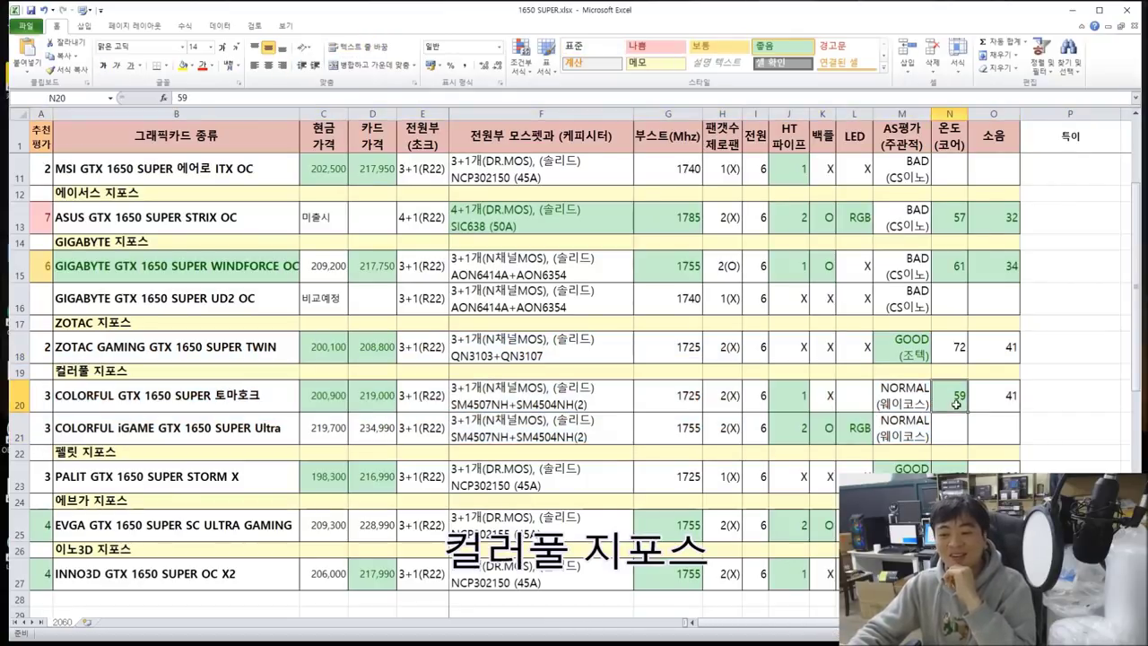
{"action": "left_click", "coordinate": [998, 405]}
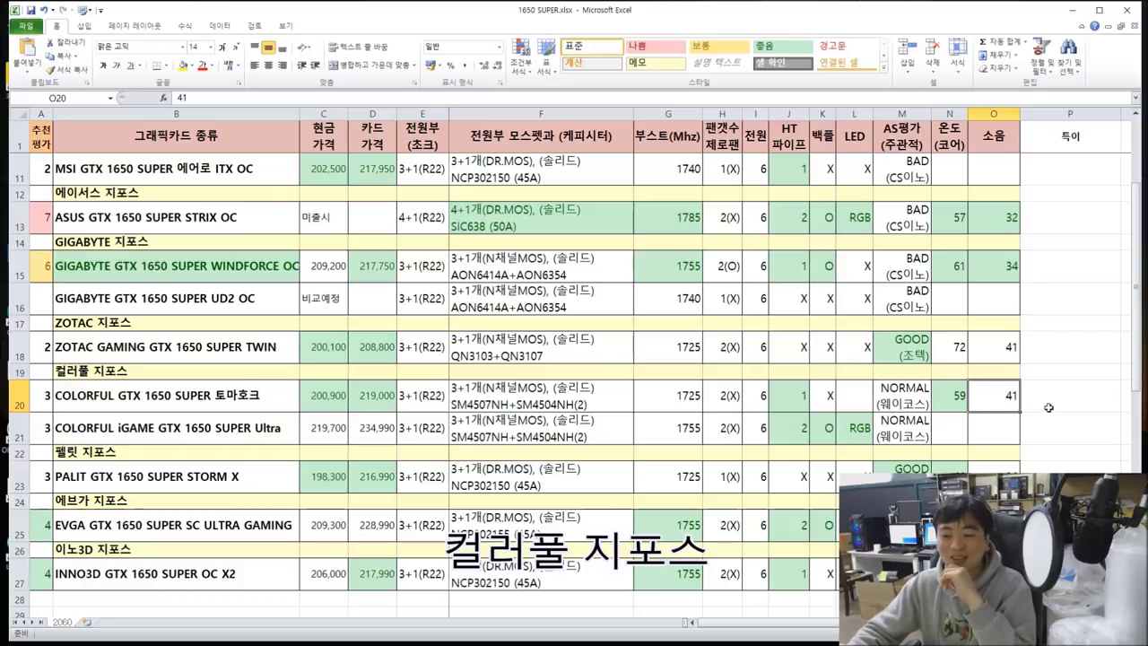
{"action": "left_click", "coordinate": [966, 404]}
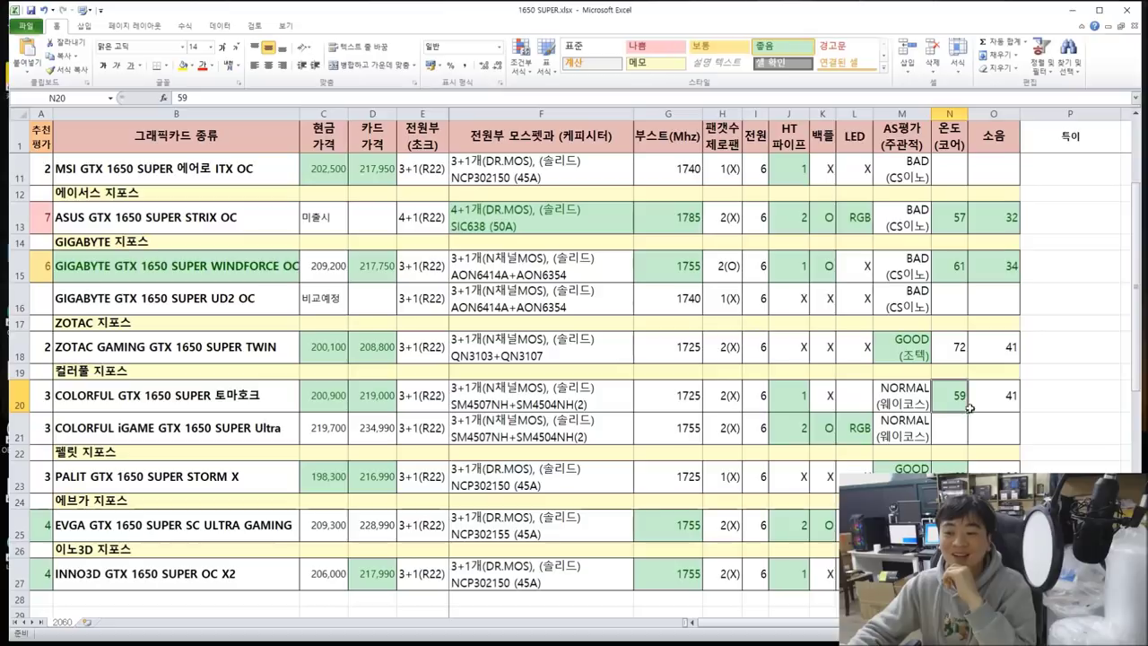
- Compare the COLORFUL 토마호크's temperature and noise with the other brands' cards, and highlight its full row
{"action": "scroll", "coordinate": [982, 437], "scroll_direction": "up", "scroll_amount": 3}
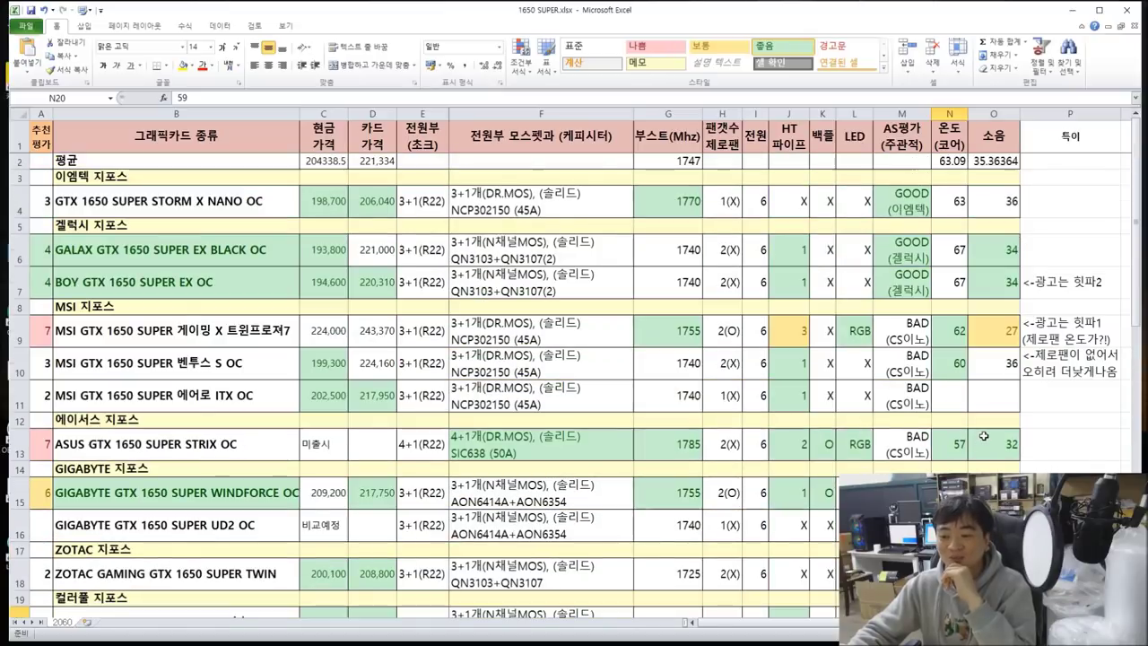
{"action": "scroll", "coordinate": [985, 435], "scroll_direction": "down", "scroll_amount": 1}
{"action": "scroll", "coordinate": [982, 435], "scroll_direction": "down", "scroll_amount": 1}
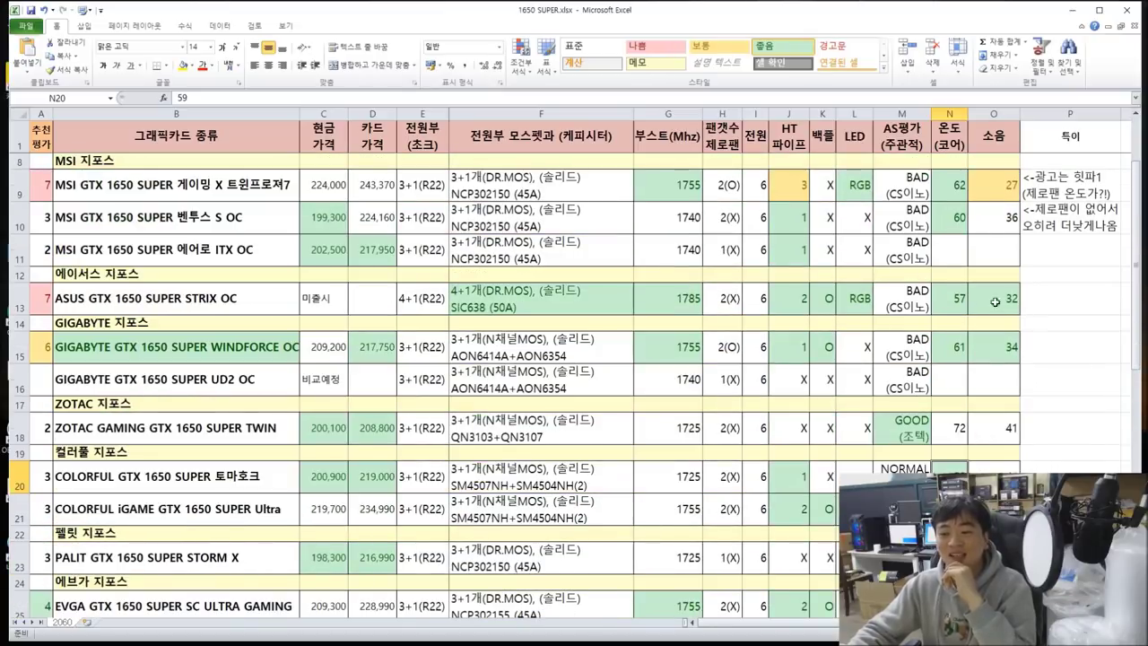
{"action": "scroll", "coordinate": [993, 424], "scroll_direction": "down", "scroll_amount": 1}
{"action": "left_click", "coordinate": [985, 391]}
{"action": "left_click_drag", "start_coordinate": [985, 391], "coordinate": [40, 415]}
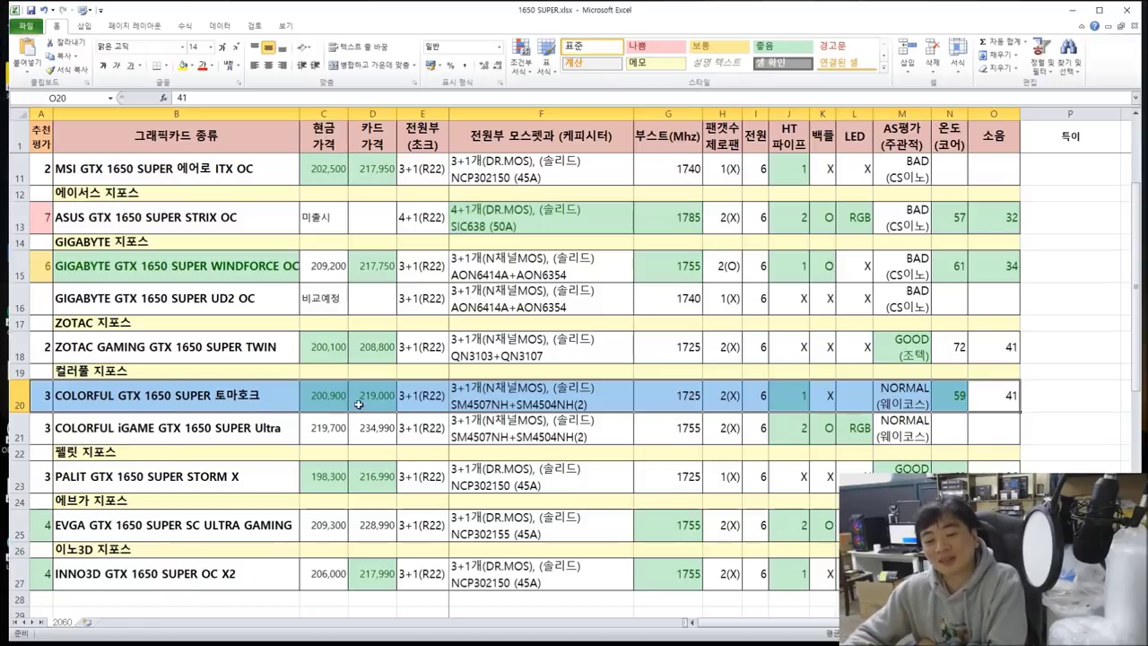
- Examine the MOSFET part numbers inside the COLORFUL 토마호크's power-stage cell by highlighting its second text line
{"action": "left_click", "coordinate": [446, 405]}
{"action": "left_click", "coordinate": [458, 400]}
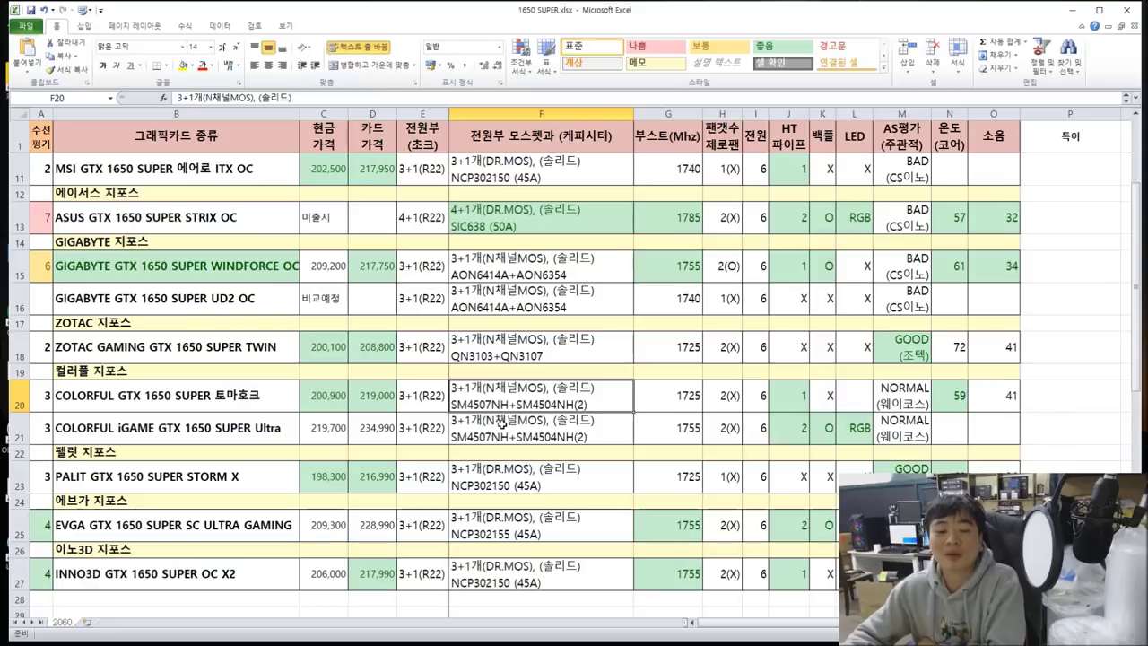
{"action": "double_click", "coordinate": [473, 404]}
{"action": "left_click_drag", "start_coordinate": [452, 405], "coordinate": [590, 405]}
{"action": "left_click", "coordinate": [522, 405]}
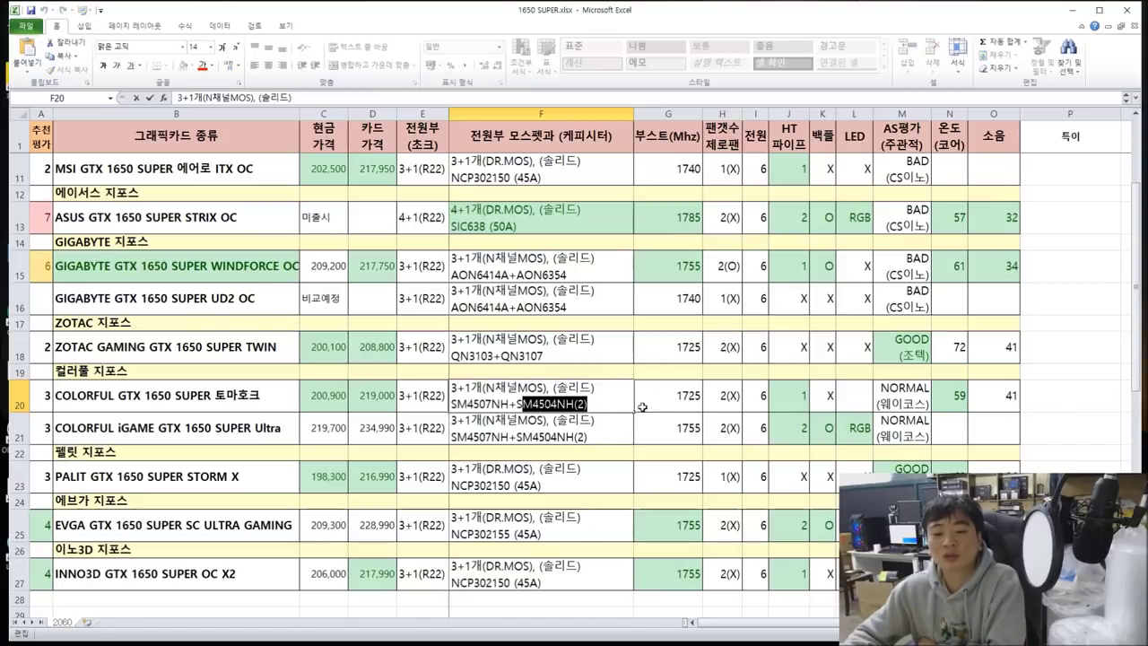
- Review the COLORFUL 토마호크's boost clock, power connector, heat pipe, backplate and service rating cells, leaving the power-stage text unchanged
{"action": "left_click", "coordinate": [649, 404]}
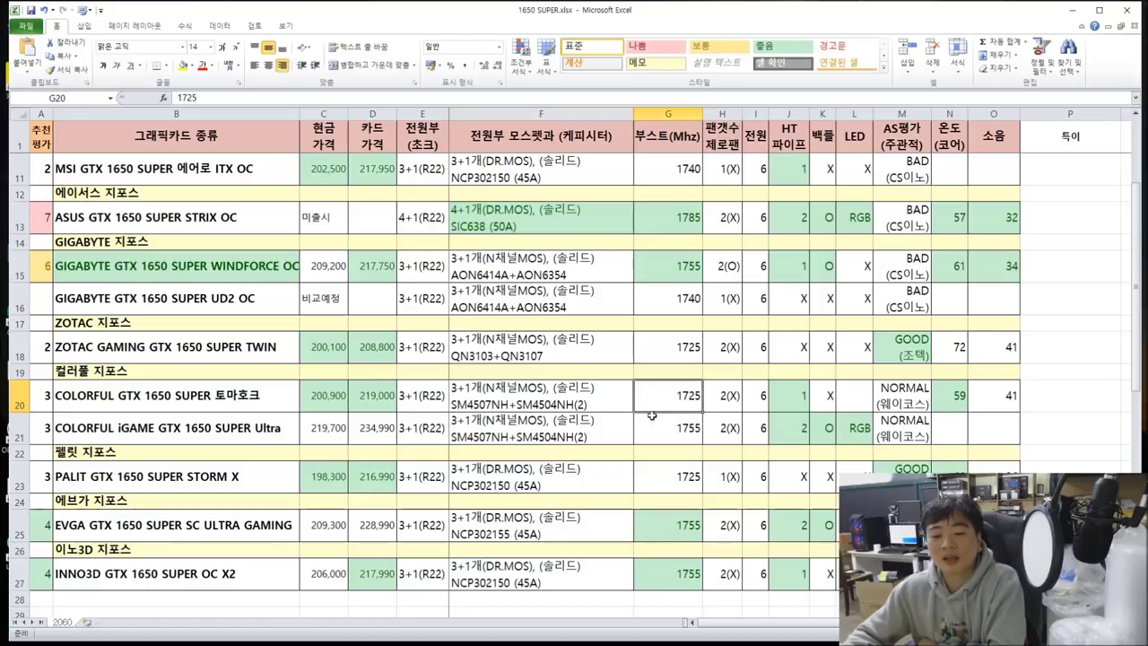
{"action": "left_click", "coordinate": [764, 403]}
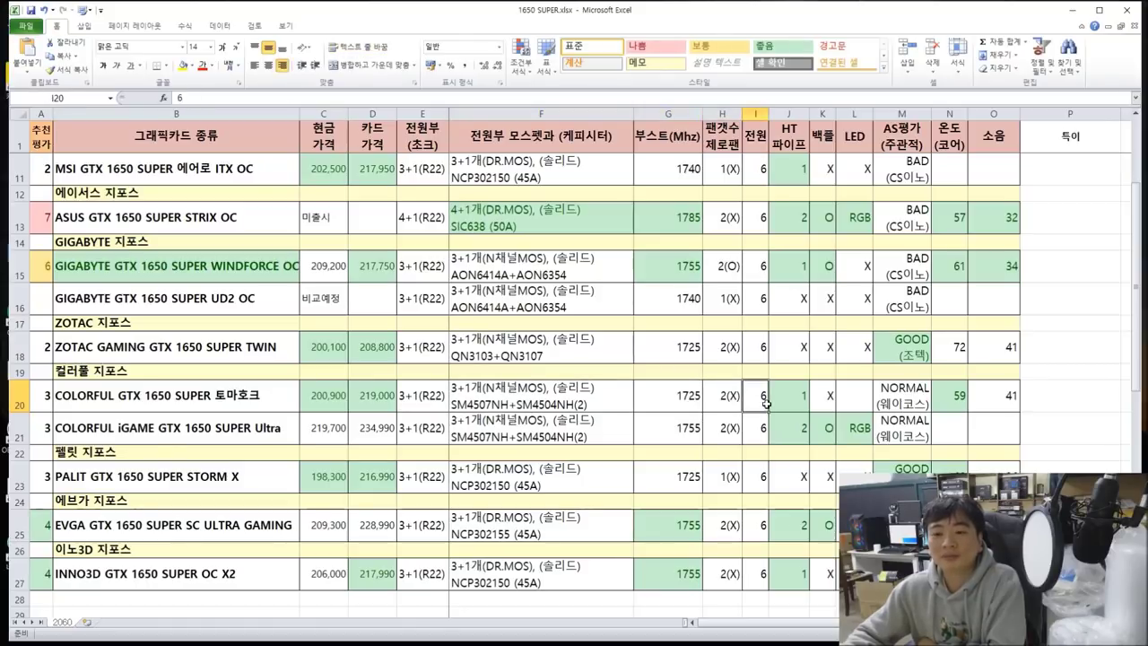
{"action": "left_click", "coordinate": [797, 404]}
{"action": "left_click", "coordinate": [830, 399]}
{"action": "left_click", "coordinate": [805, 405]}
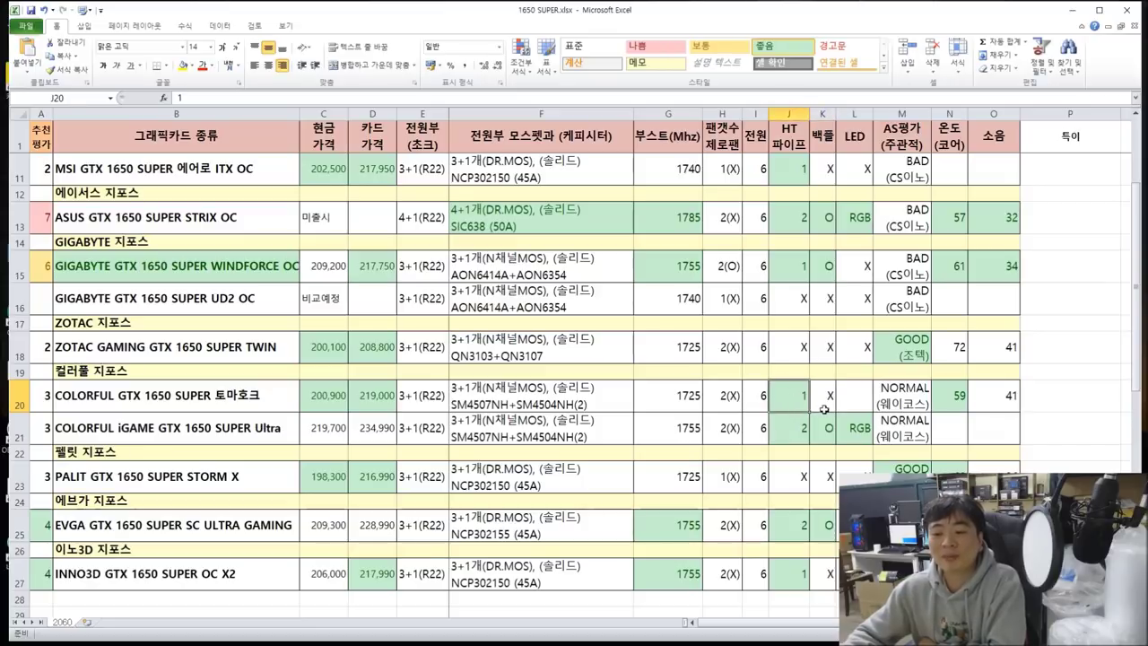
{"action": "left_click", "coordinate": [910, 408]}
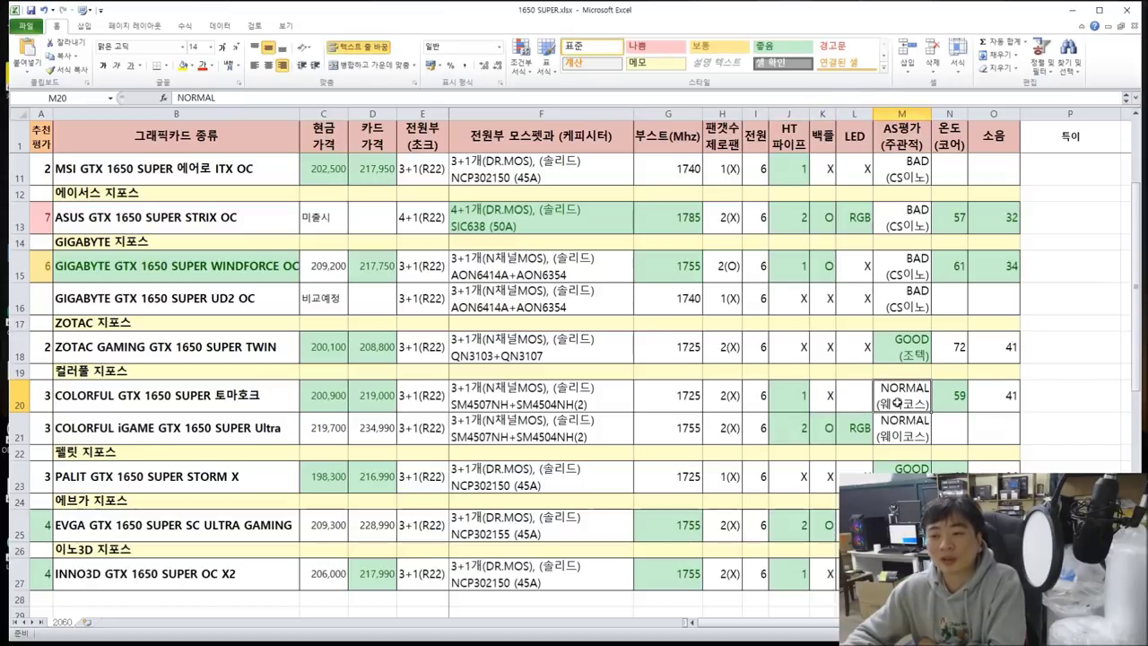
- Highlight the COLORFUL 토마호크's row from recommendation score to noise and review its noise cell
{"action": "left_click_drag", "start_coordinate": [1011, 401], "coordinate": [47, 398]}
{"action": "left_click", "coordinate": [1015, 400]}
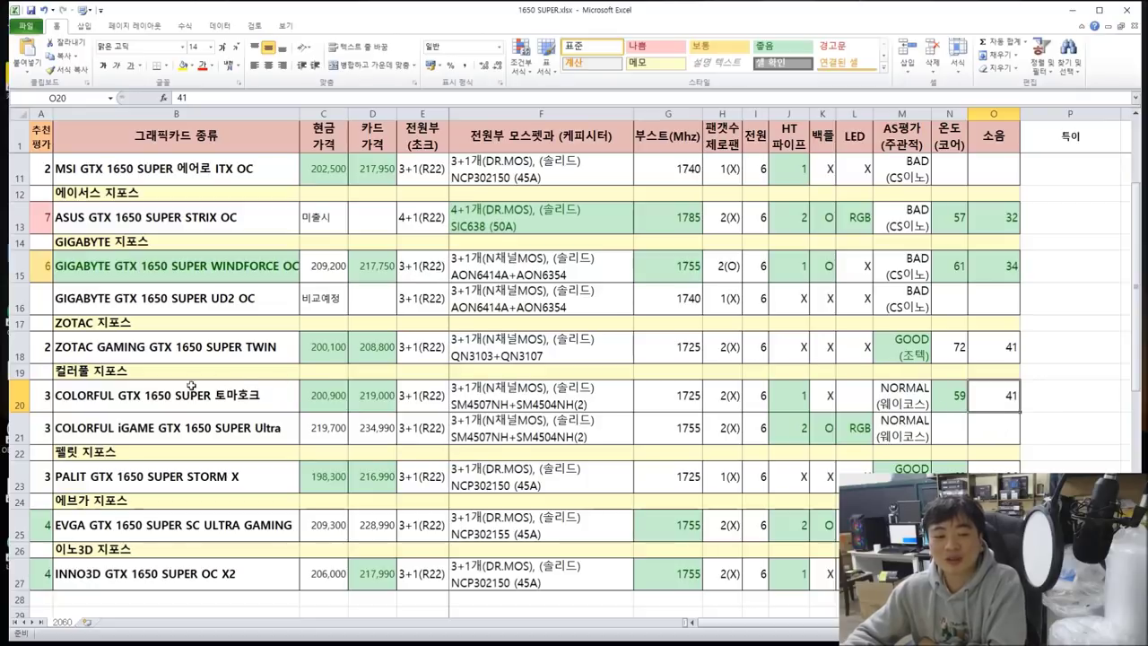
{"action": "left_click_drag", "start_coordinate": [45, 400], "coordinate": [994, 402]}
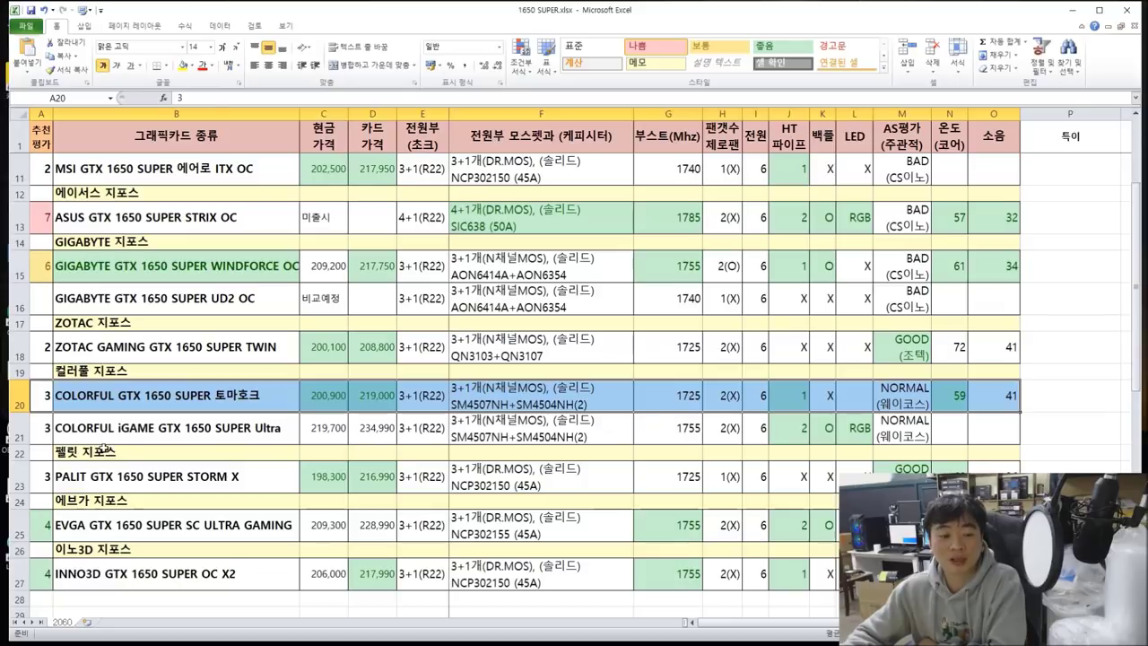
- Highlight the COLORFUL iGAME Ultra's name and its full row from recommendation score to noise
{"action": "left_click", "coordinate": [63, 438]}
{"action": "left_click_drag", "start_coordinate": [41, 433], "coordinate": [255, 437]}
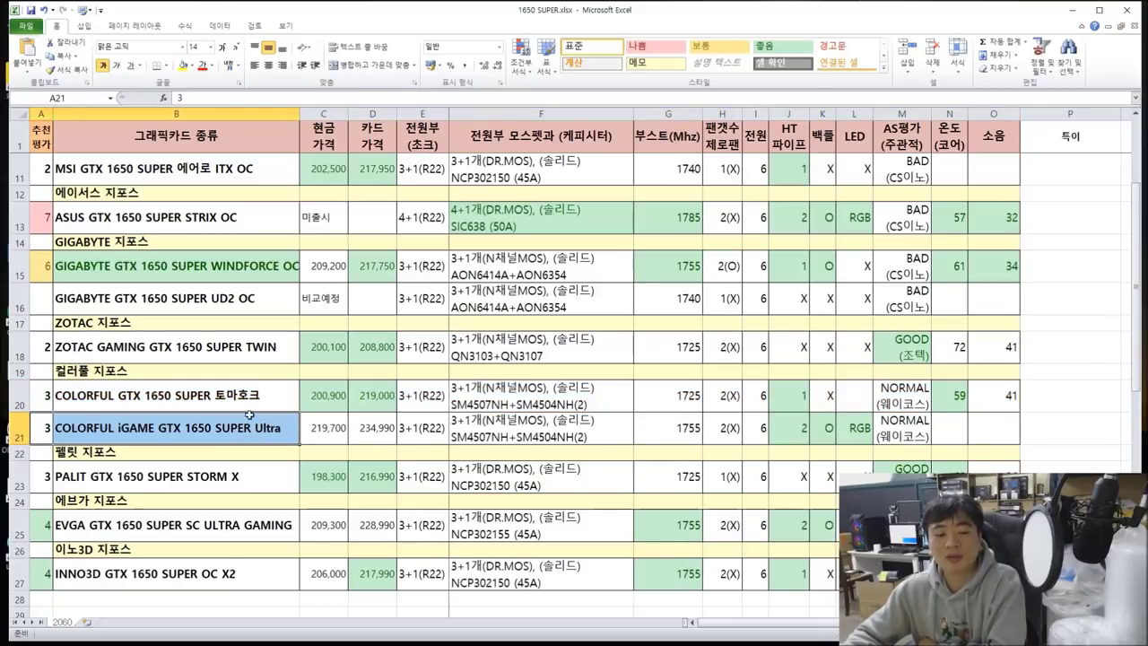
{"action": "left_click", "coordinate": [248, 410]}
{"action": "left_click", "coordinate": [193, 435]}
{"action": "left_click_drag", "start_coordinate": [34, 432], "coordinate": [966, 424]}
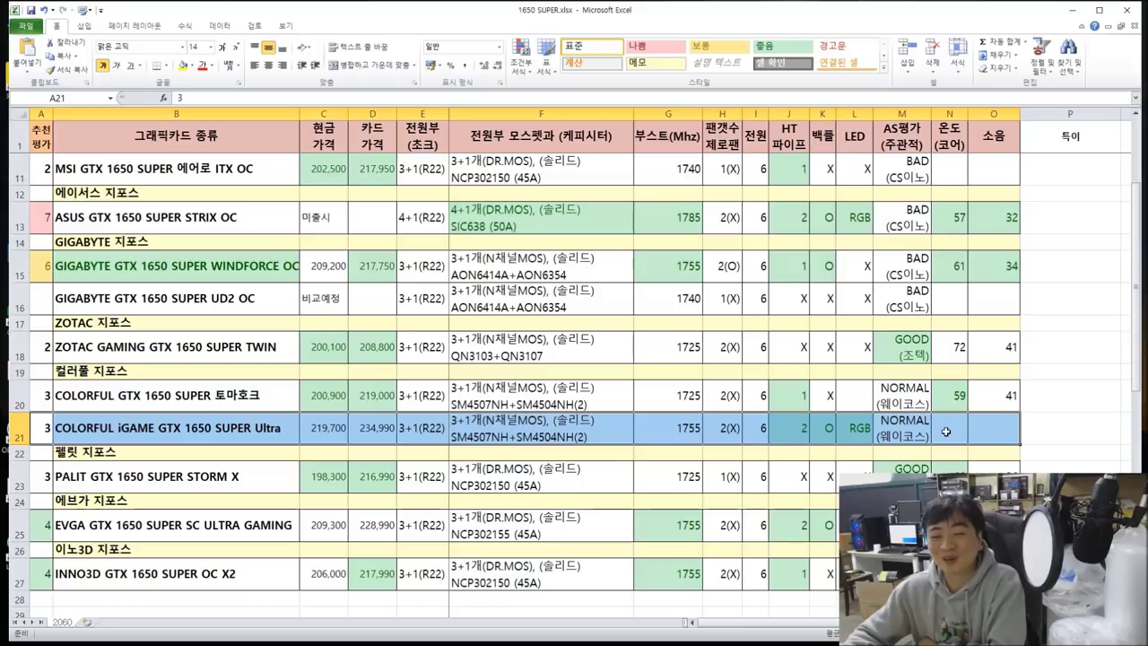
- Review the COLORFUL iGAME Ultra's heat pipe, backplate and LED cells, and highlight its boost clock through noise cells
{"action": "left_click", "coordinate": [803, 437]}
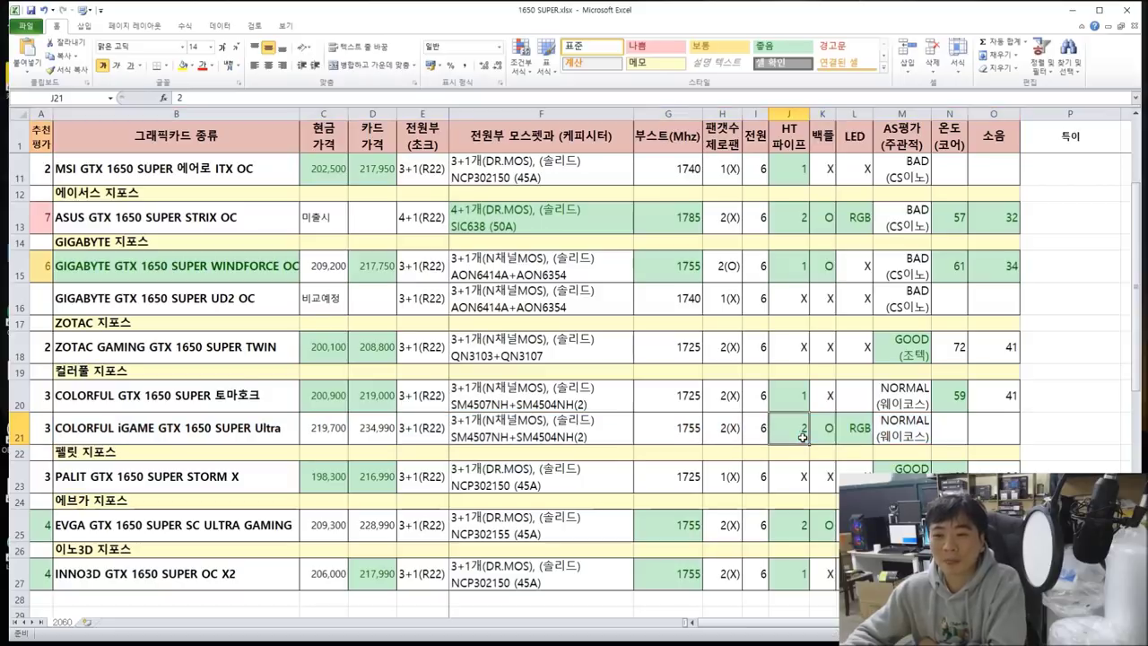
{"action": "left_click", "coordinate": [827, 435]}
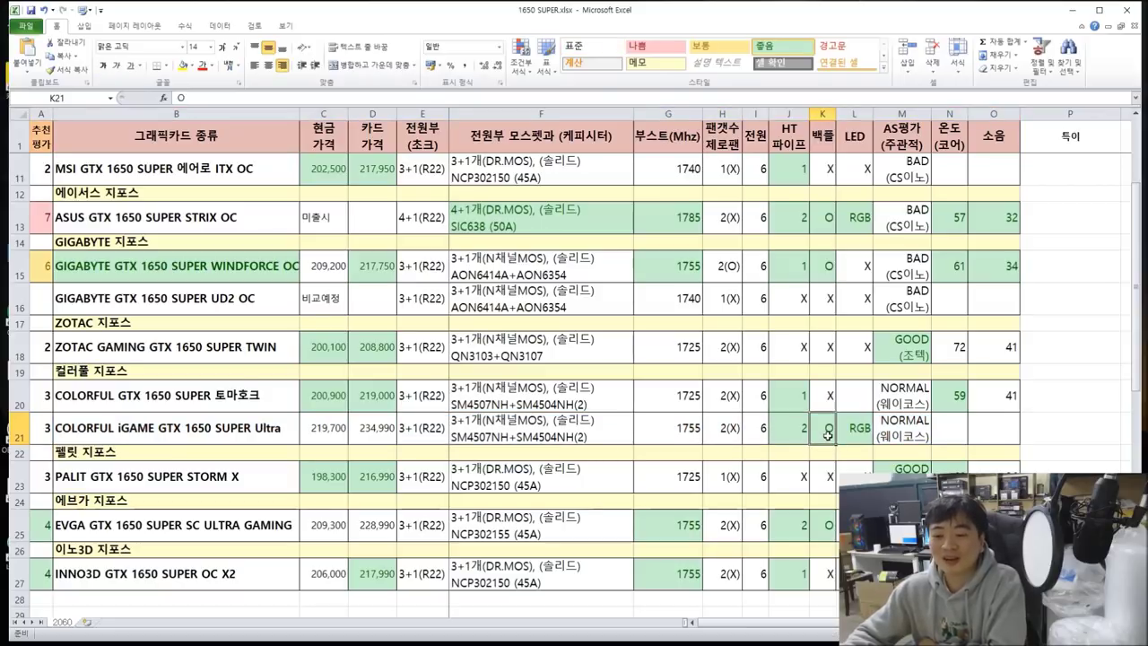
{"action": "left_click", "coordinate": [861, 434]}
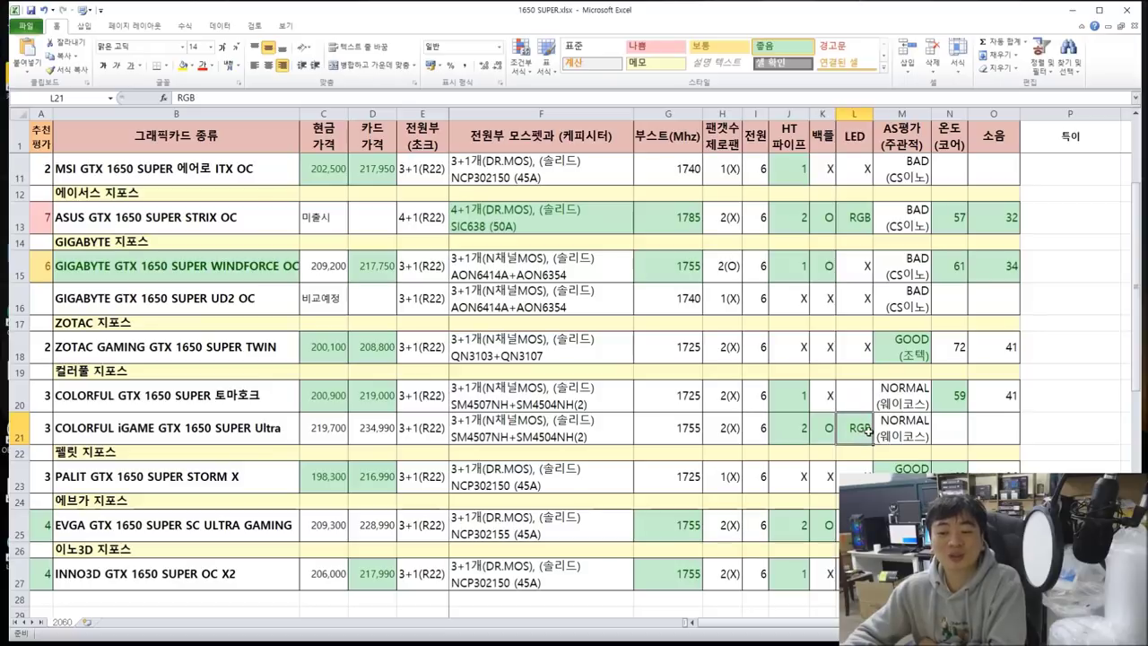
{"action": "left_click_drag", "start_coordinate": [995, 438], "coordinate": [667, 432]}
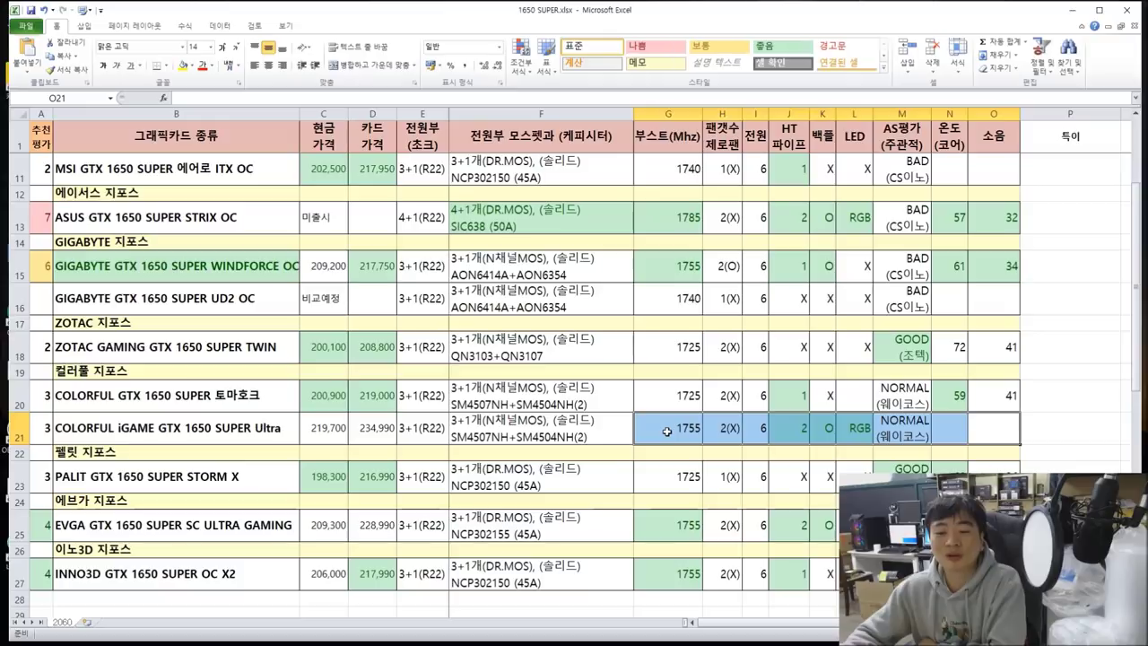
- Compare the COLORFUL iGAME Ultra's cash and card prices with those of the MSI 게이밍 X 트윈프로져7
{"action": "left_click", "coordinate": [370, 429]}
{"action": "key", "text": "Left"}
{"action": "left_click", "coordinate": [371, 429]}
{"action": "scroll", "coordinate": [453, 447], "scroll_direction": "up", "scroll_amount": 2}
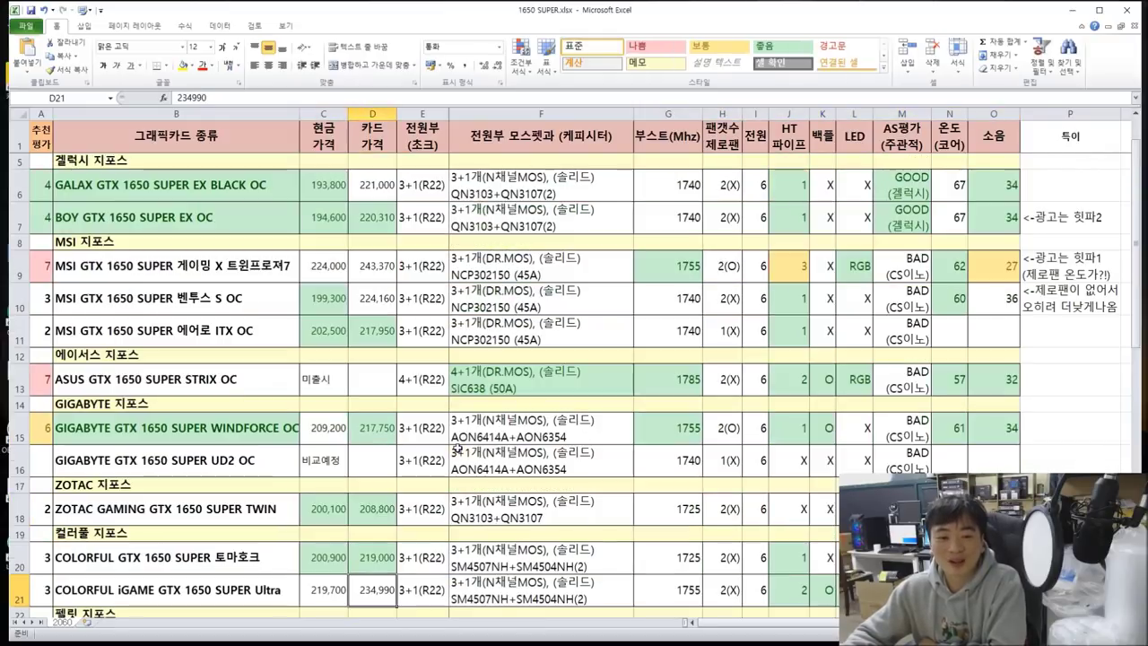
{"action": "left_click_drag", "start_coordinate": [332, 269], "coordinate": [372, 267]}
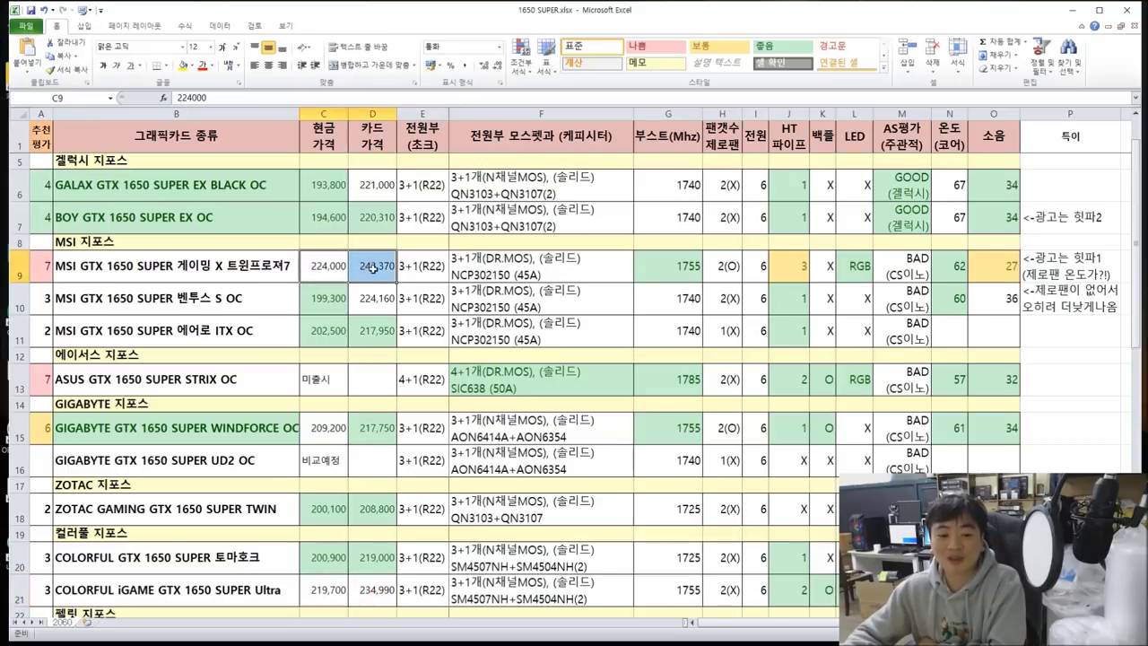
{"action": "left_click_drag", "start_coordinate": [313, 592], "coordinate": [391, 579]}
{"action": "scroll", "coordinate": [393, 576], "scroll_direction": "down", "scroll_amount": 1}
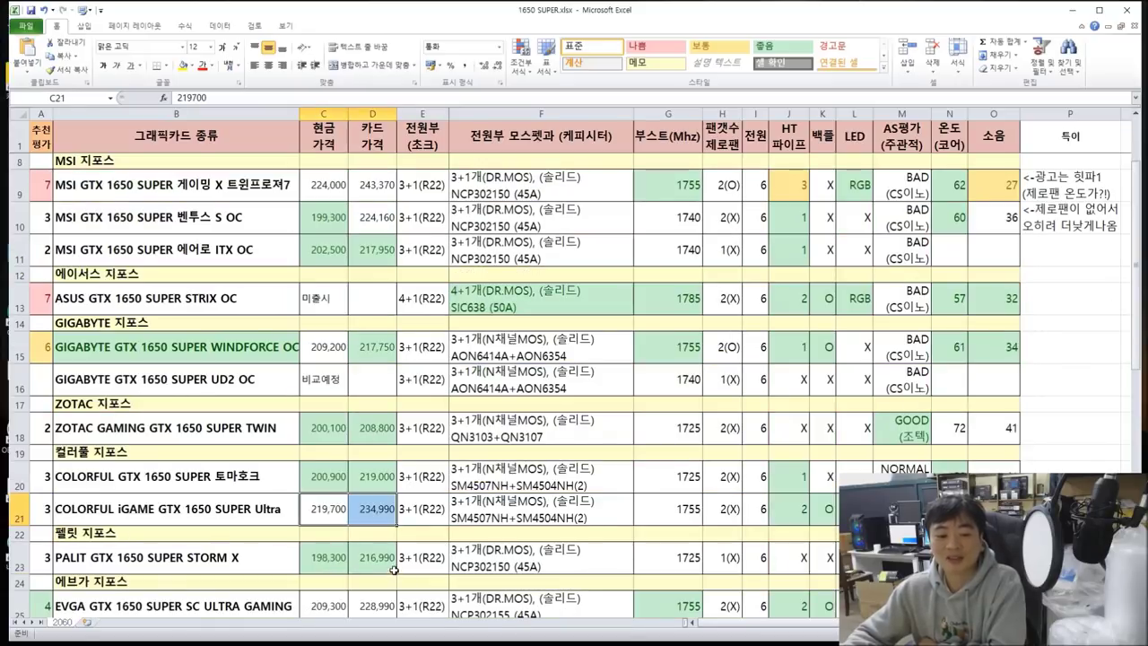
- Highlight the COLORFUL iGAME Ultra's full row and weigh the model against the COLORFUL 토마호크
{"action": "left_click", "coordinate": [79, 516]}
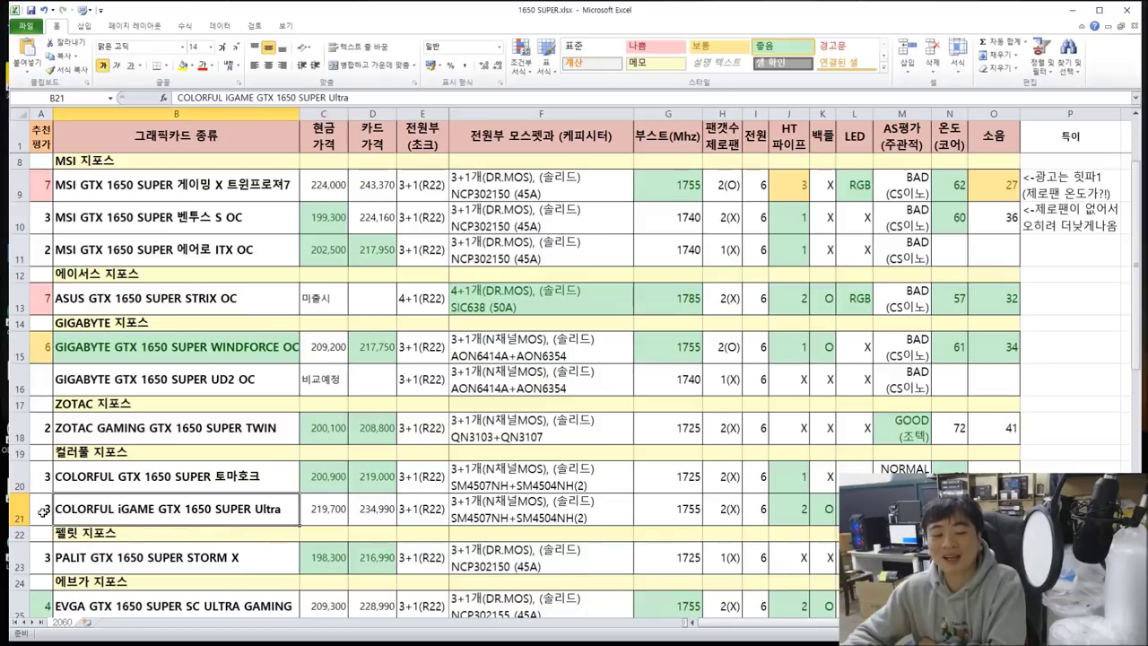
{"action": "left_click_drag", "start_coordinate": [43, 511], "coordinate": [987, 509]}
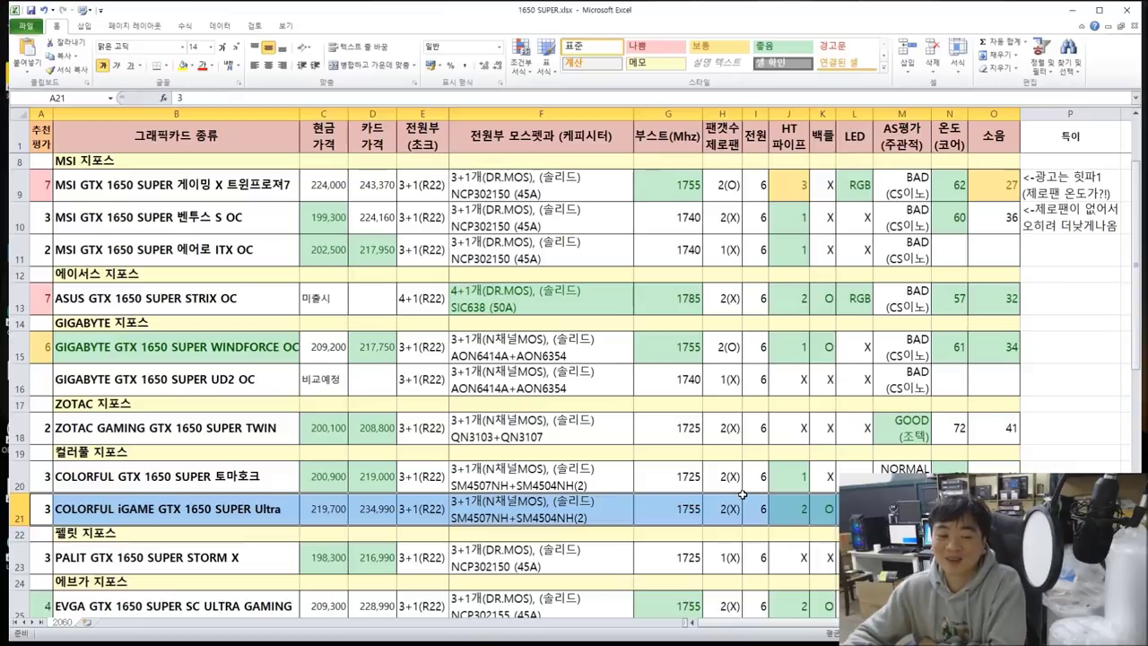
{"action": "left_click", "coordinate": [253, 500]}
{"action": "left_click", "coordinate": [252, 479]}
{"action": "left_click", "coordinate": [271, 508]}
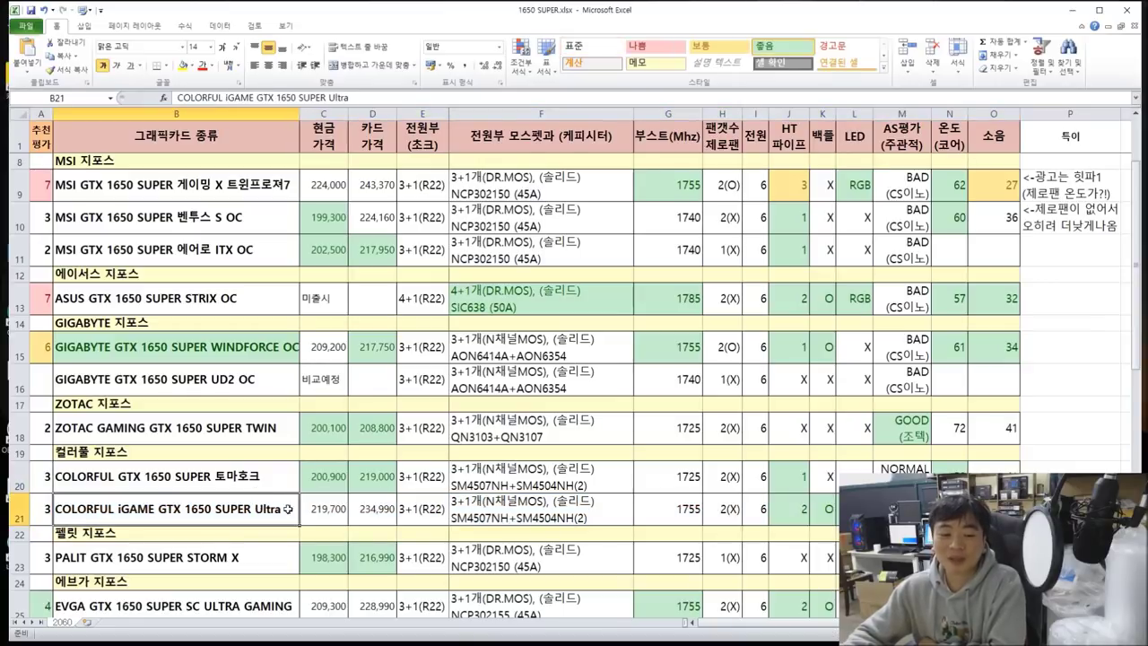
- Highlight the PALIT GTX 1650 SUPER STORM X row and compare its prices with those of the first brands in the list
{"action": "scroll", "coordinate": [272, 508], "scroll_direction": "down", "scroll_amount": 1}
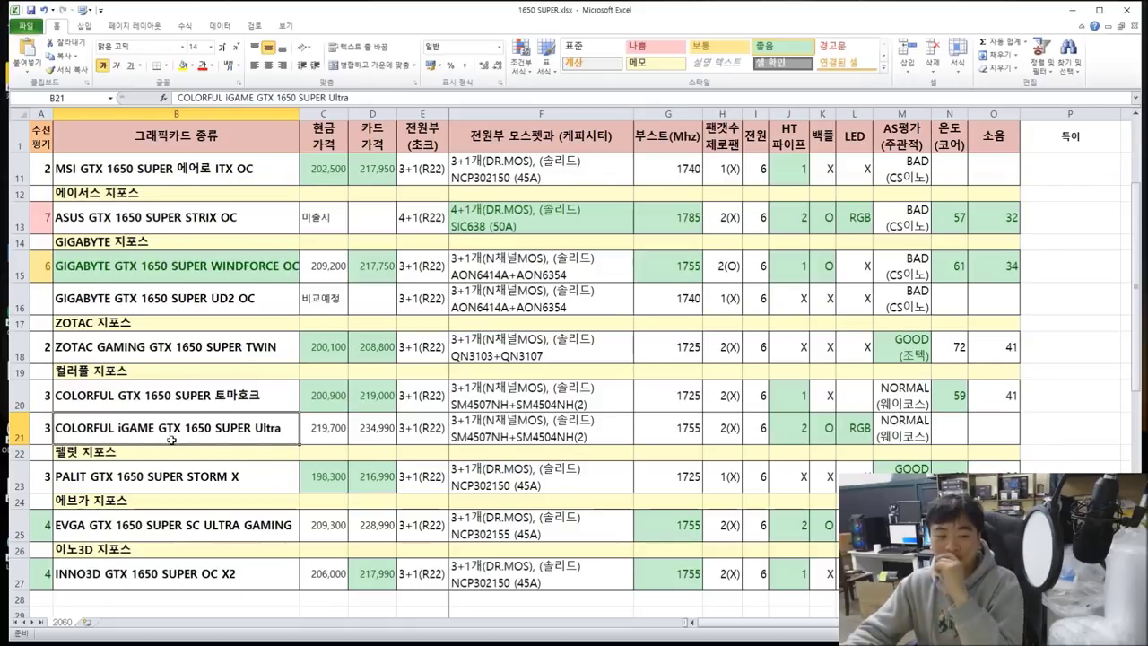
{"action": "left_click_drag", "start_coordinate": [40, 476], "coordinate": [857, 477]}
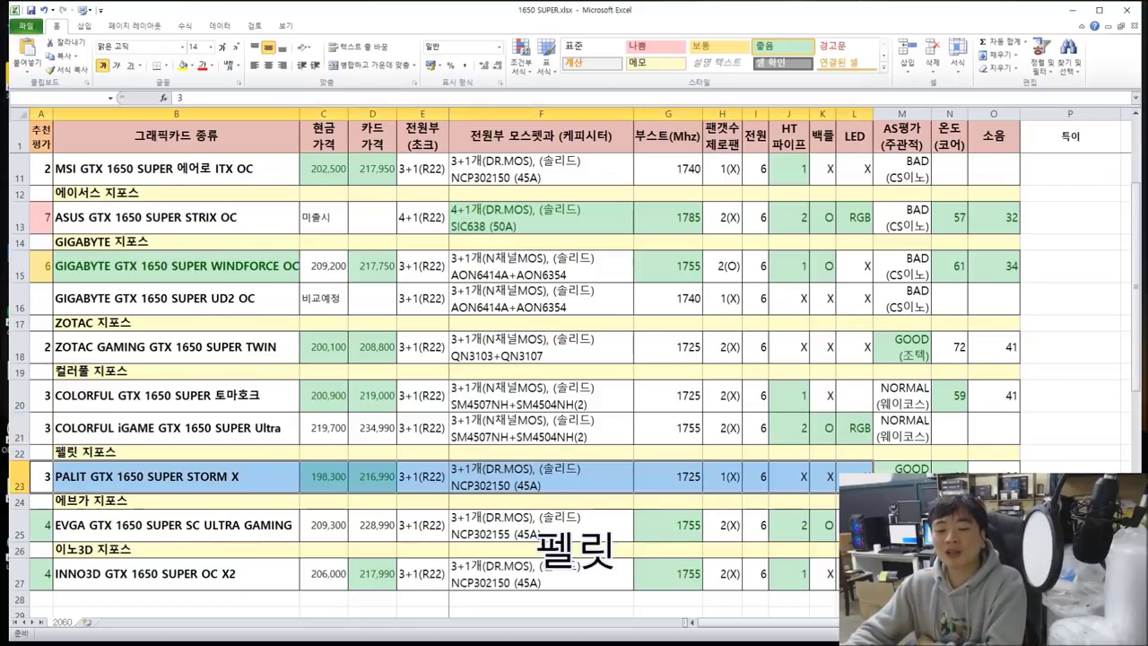
{"action": "scroll", "coordinate": [213, 284], "scroll_direction": "up", "scroll_amount": 3}
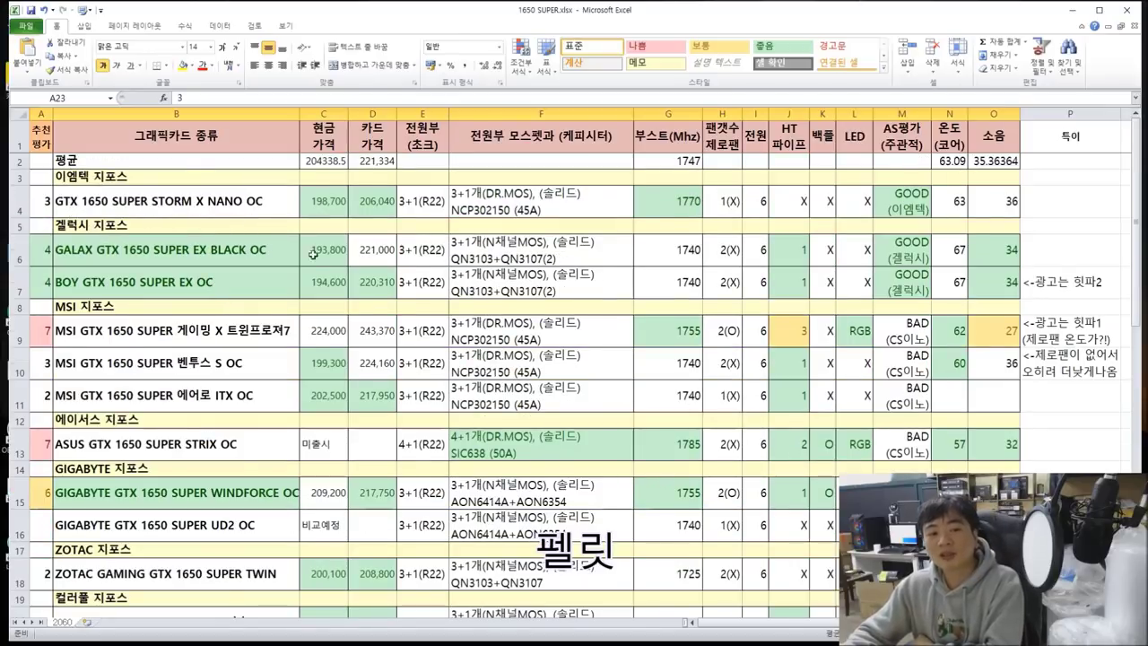
{"action": "scroll", "coordinate": [516, 415], "scroll_direction": "down", "scroll_amount": 3}
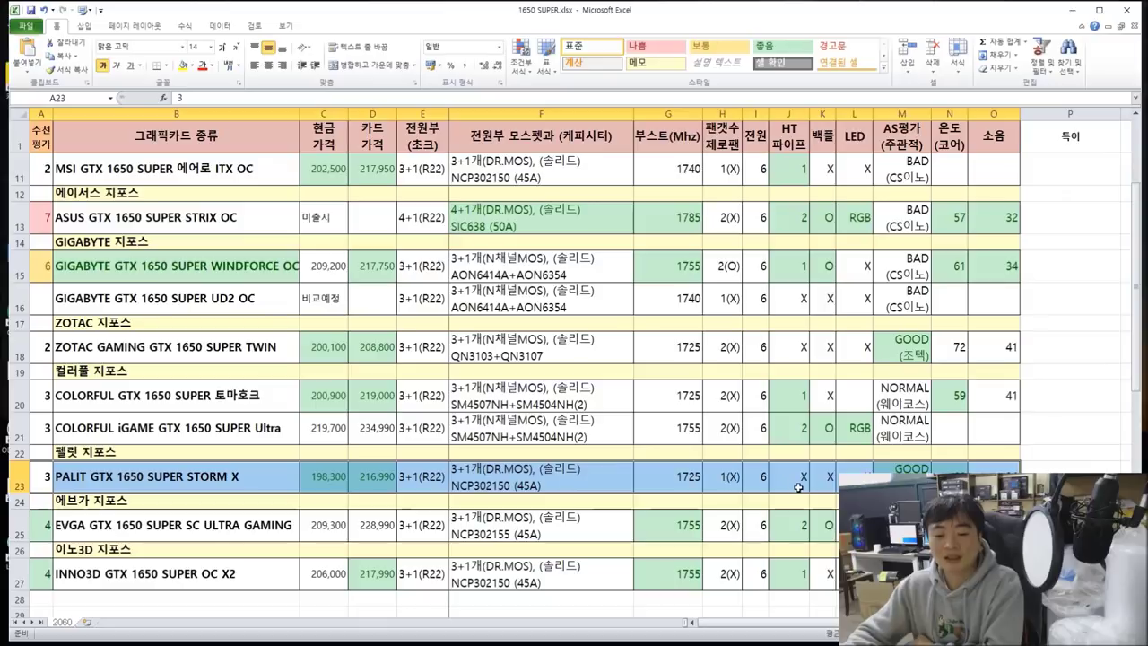
- Compare the PALIT STORM X's boost clock and core temperature with the average row and the other models
{"action": "left_click", "coordinate": [698, 485]}
{"action": "scroll", "coordinate": [700, 487], "scroll_direction": "up", "scroll_amount": 3}
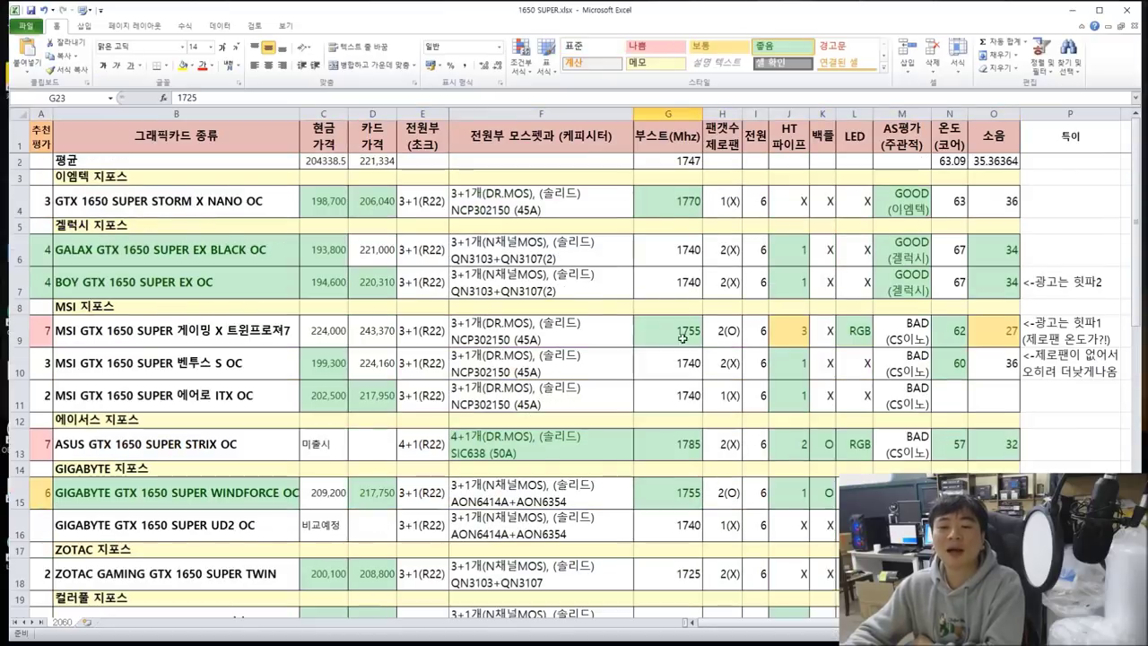
{"action": "scroll", "coordinate": [684, 338], "scroll_direction": "down", "scroll_amount": 3}
{"action": "left_click", "coordinate": [949, 476]}
{"action": "scroll", "coordinate": [949, 477], "scroll_direction": "up", "scroll_amount": 3}
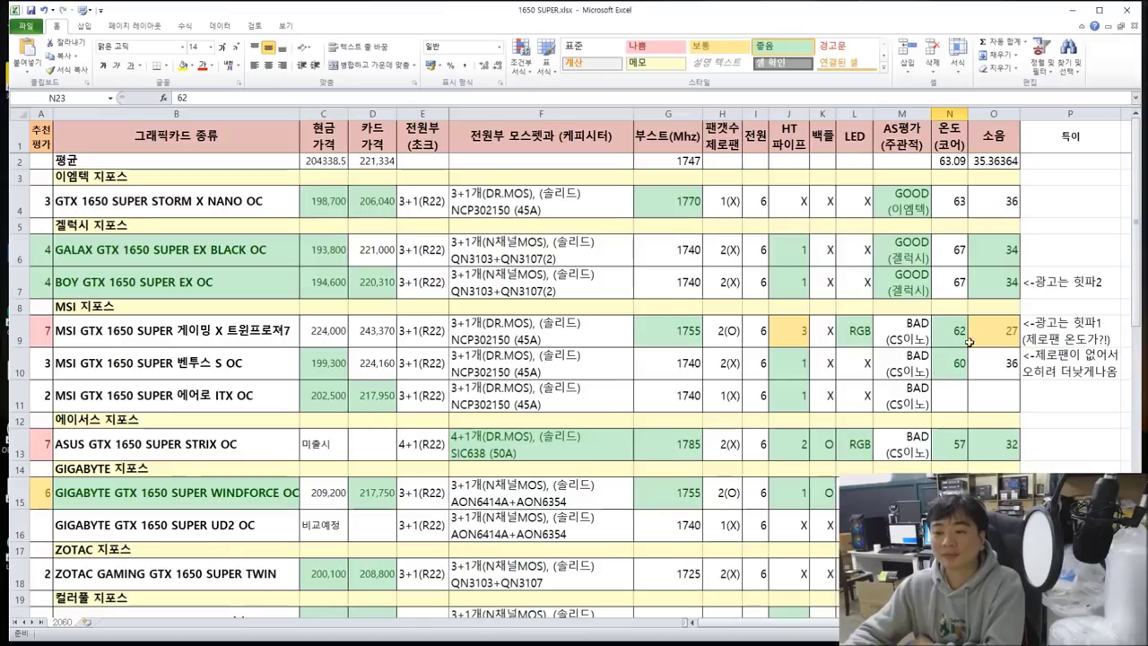
{"action": "scroll", "coordinate": [969, 342], "scroll_direction": "down", "scroll_amount": 4}
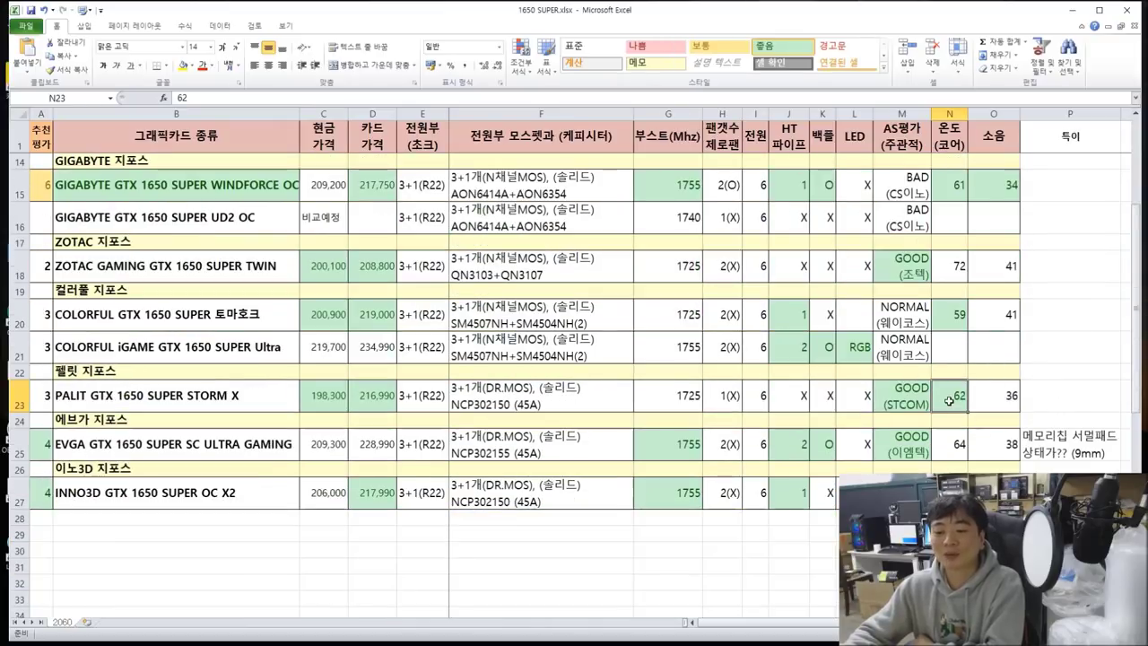
- Highlight the PALIT STORM X's full row from noise back to recommendation score and weigh it against the other brands
{"action": "left_click_drag", "start_coordinate": [1020, 396], "coordinate": [83, 408]}
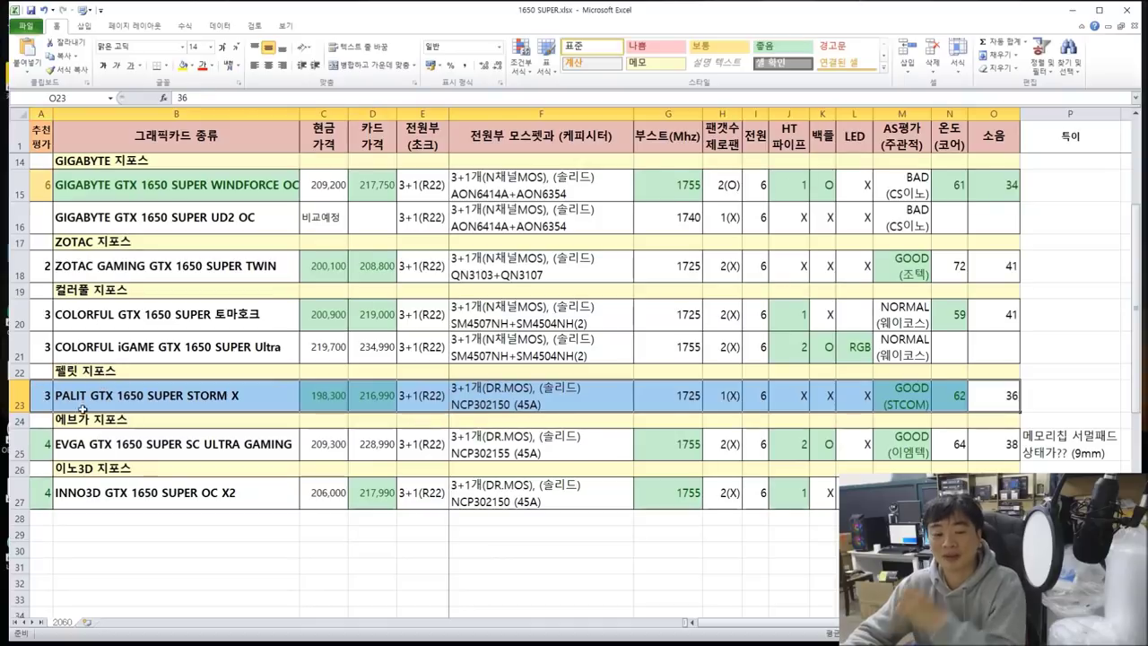
{"action": "scroll", "coordinate": [269, 449], "scroll_direction": "up", "scroll_amount": 4}
{"action": "scroll", "coordinate": [379, 470], "scroll_direction": "down", "scroll_amount": 2}
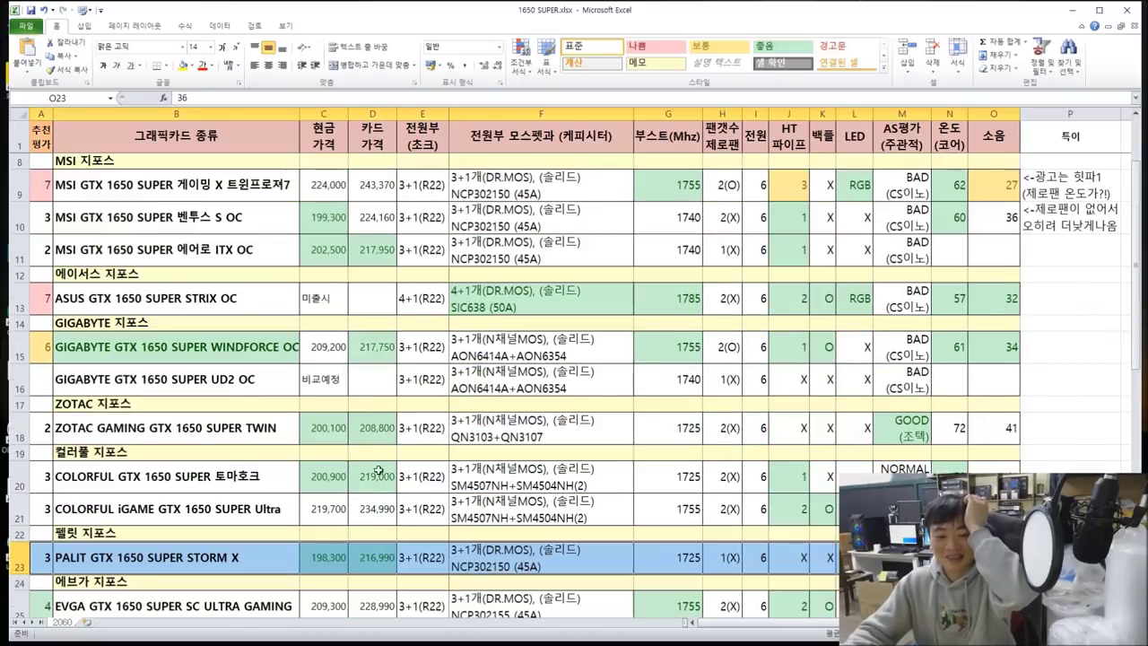
{"action": "scroll", "coordinate": [379, 471], "scroll_direction": "down", "scroll_amount": 1}
{"action": "scroll", "coordinate": [108, 463], "scroll_direction": "up", "scroll_amount": 3}
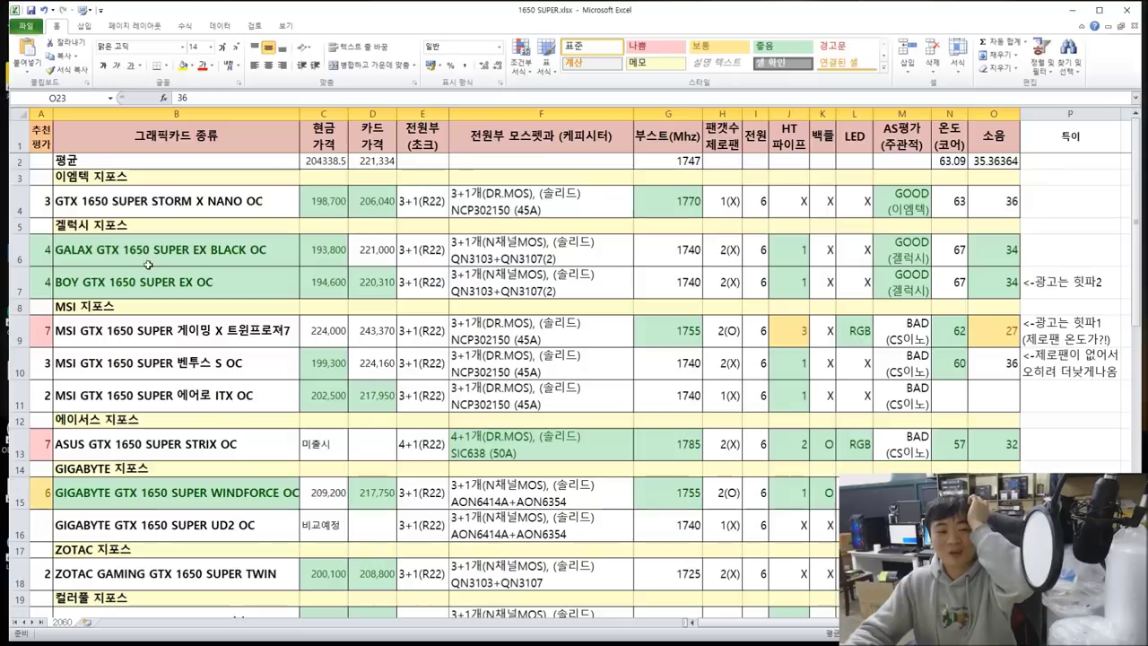
{"action": "scroll", "coordinate": [195, 196], "scroll_direction": "down", "scroll_amount": 6}
{"action": "scroll", "coordinate": [403, 350], "scroll_direction": "up", "scroll_amount": 1}
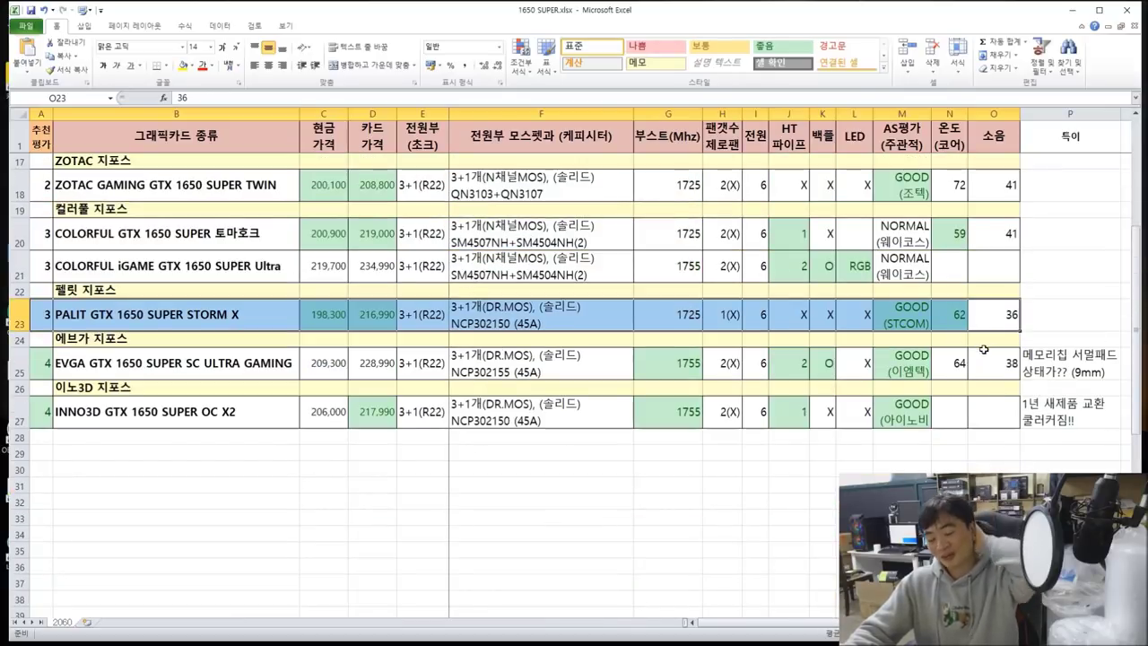
- Highlight the EVGA GTX 1650 SUPER SC ULTRA GAMING's full row, and select its model name text without changing it
{"action": "left_click", "coordinate": [833, 489]}
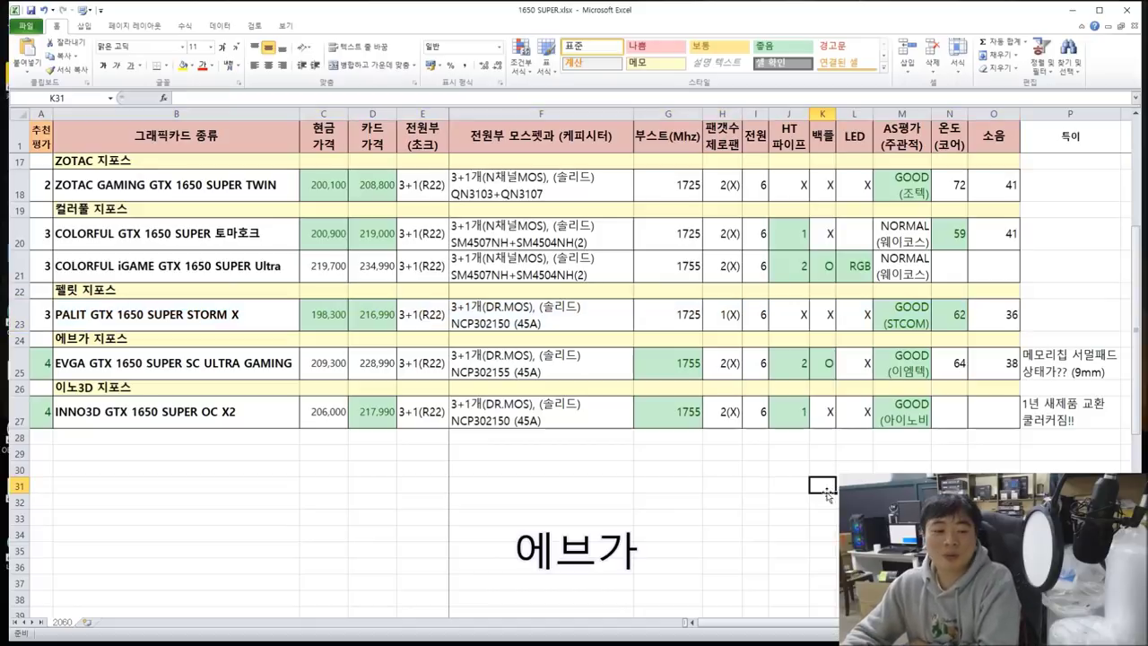
{"action": "left_click_drag", "start_coordinate": [41, 364], "coordinate": [983, 362]}
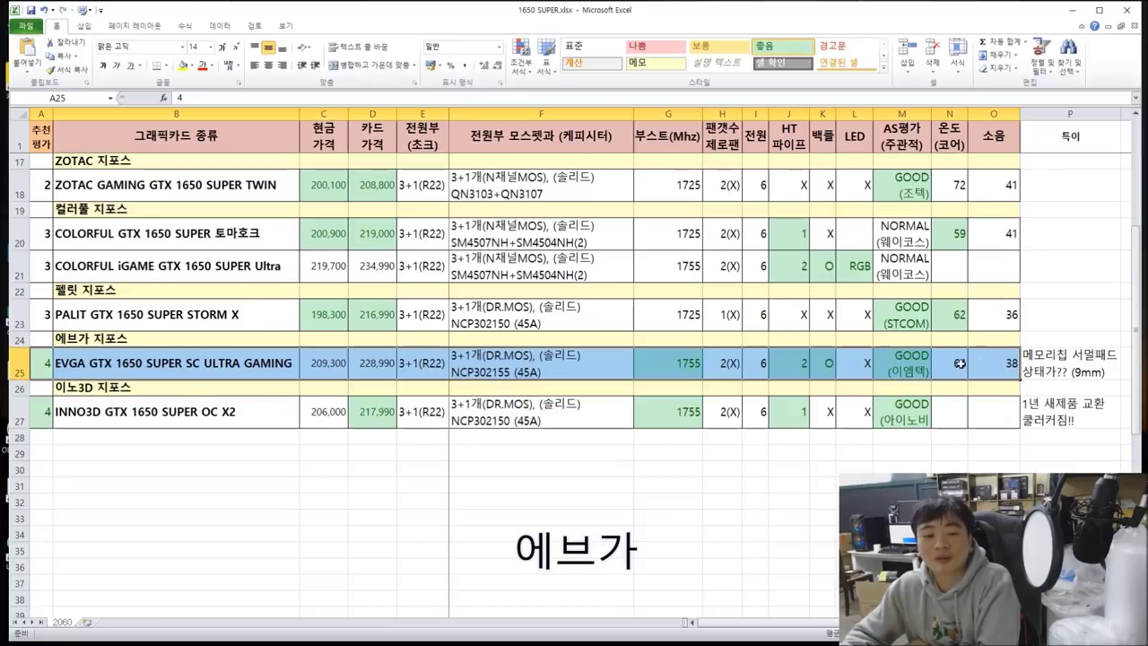
{"action": "double_click", "coordinate": [194, 367]}
{"action": "double_click", "coordinate": [195, 365]}
{"action": "left_click", "coordinate": [224, 466]}
{"action": "double_click", "coordinate": [57, 364]}
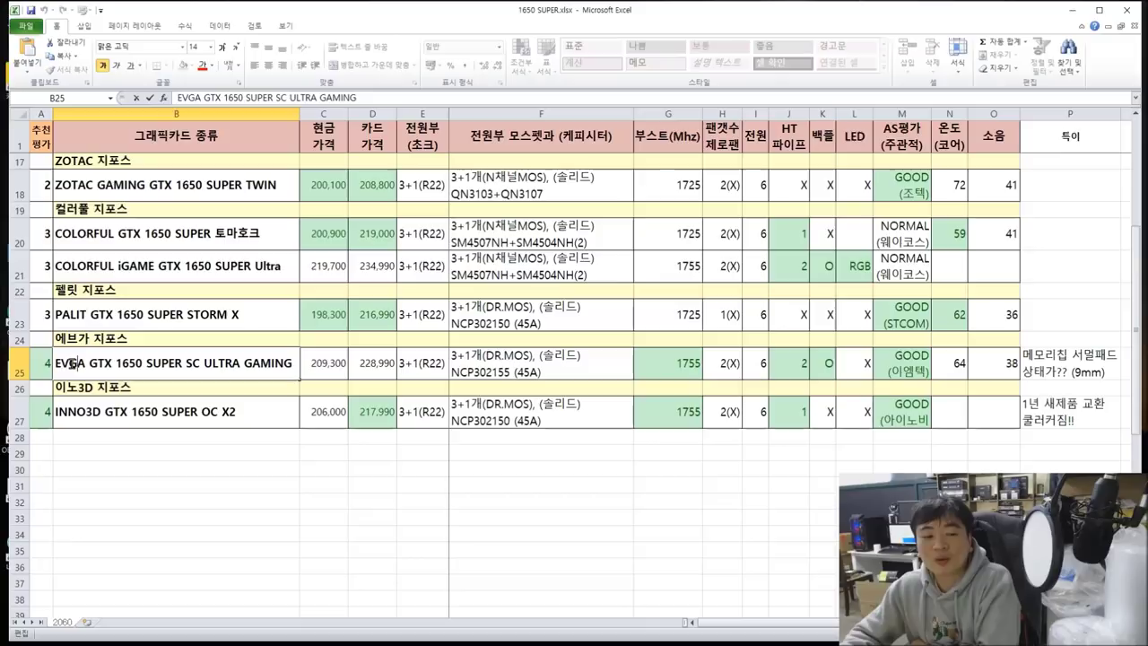
{"action": "left_click_drag", "start_coordinate": [56, 363], "coordinate": [296, 364]}
{"action": "left_click", "coordinate": [949, 503]}
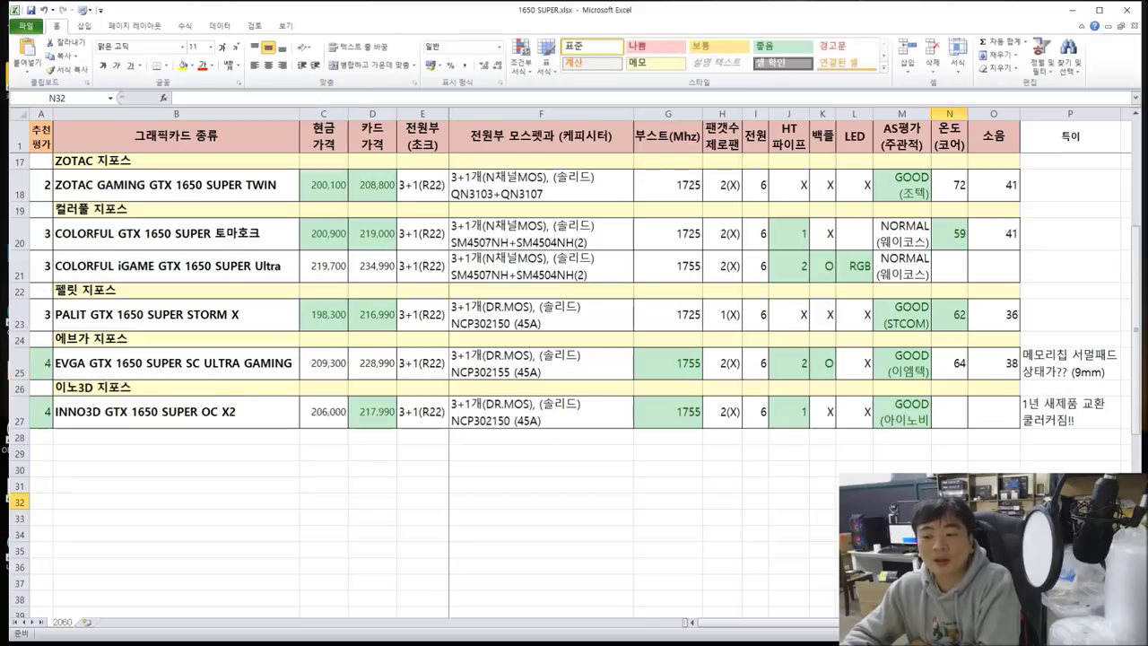
- Review the EVGA SC ULTRA GAMING's noise, core temperature and after-sales service rating cells
{"action": "left_click", "coordinate": [996, 370]}
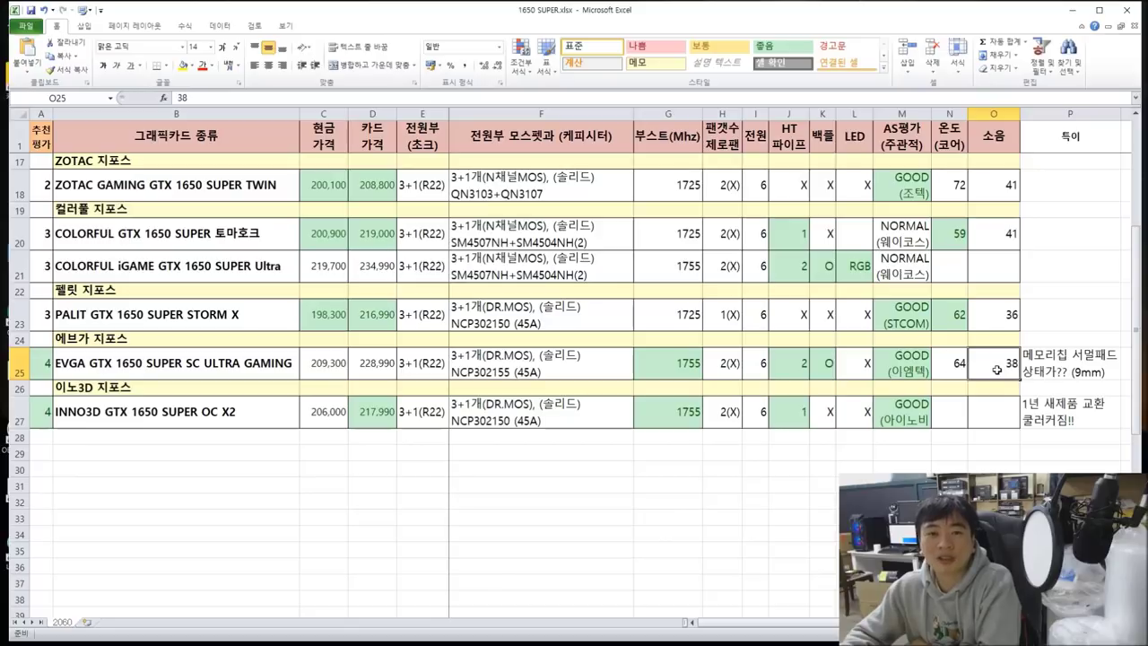
{"action": "left_click", "coordinate": [953, 370]}
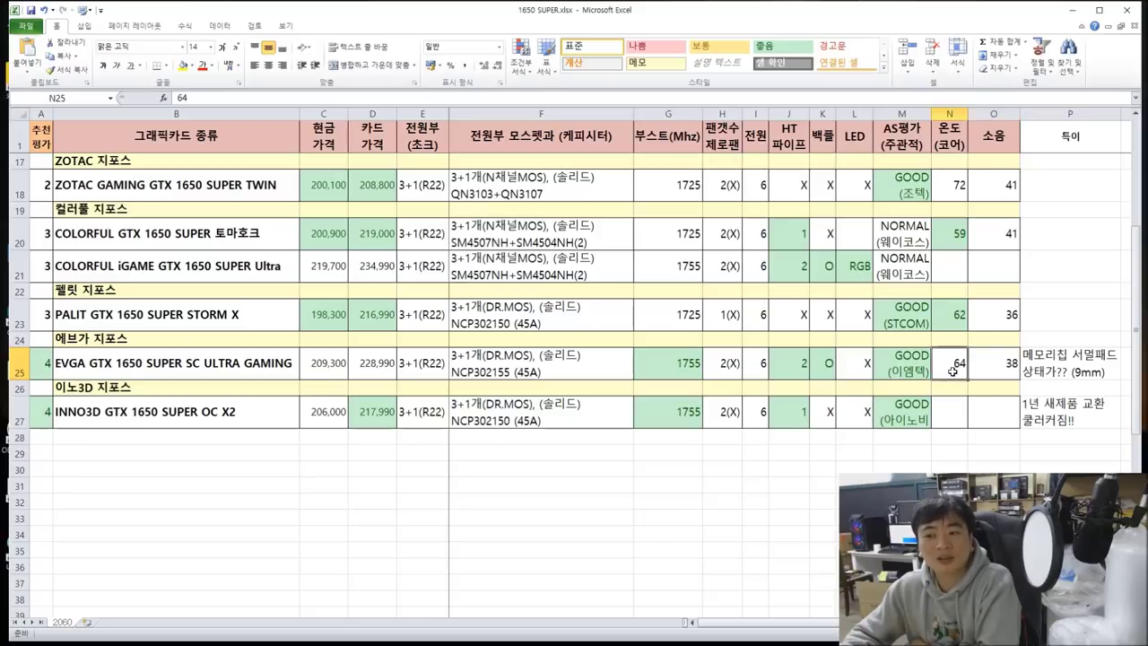
{"action": "left_click", "coordinate": [984, 374]}
{"action": "left_click", "coordinate": [948, 372]}
{"action": "left_click", "coordinate": [987, 370]}
{"action": "left_click", "coordinate": [950, 371]}
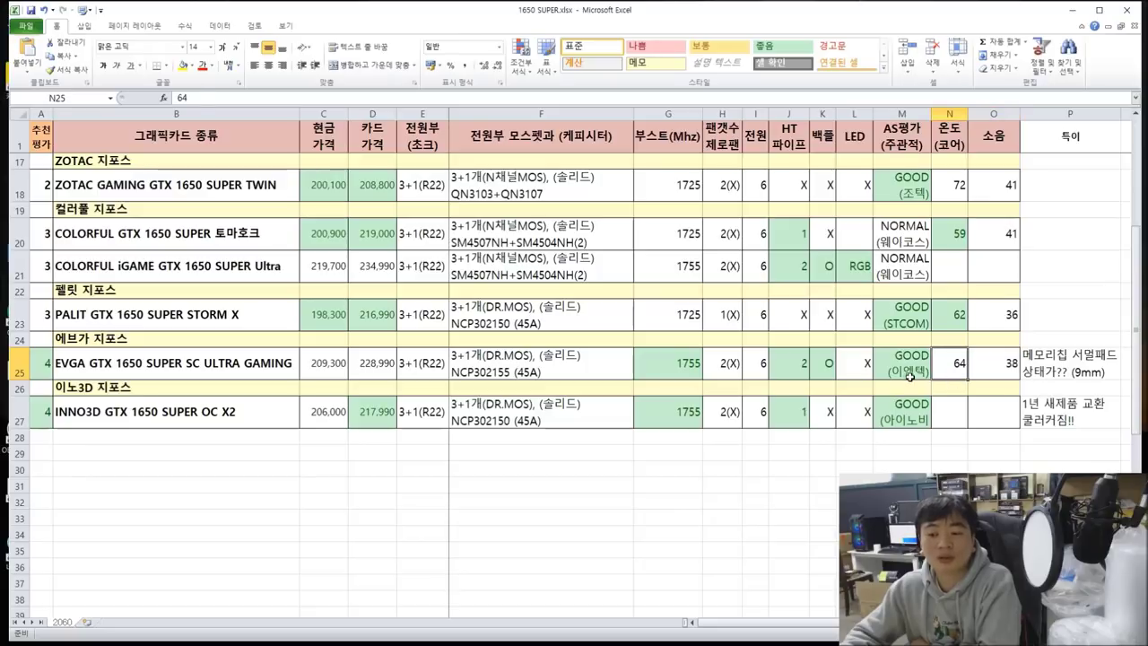
{"action": "left_click", "coordinate": [910, 376]}
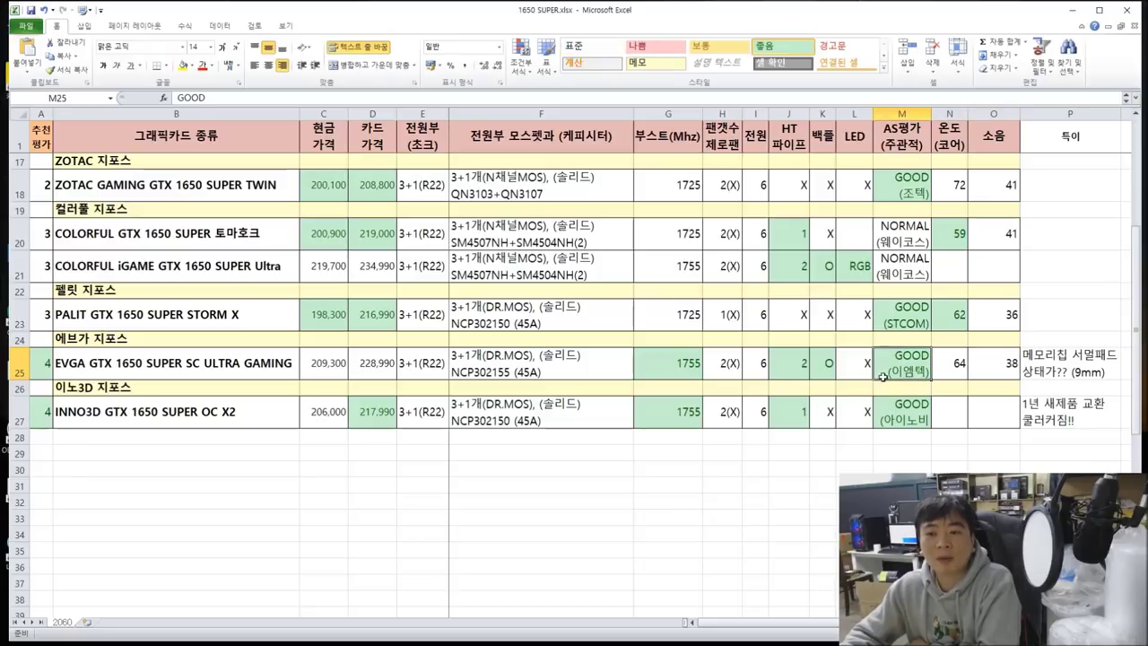
- Review the EVGA SC ULTRA GAMING's heat pipe and backplate cells, highlighting its row from the name to the heat pipe
{"action": "left_click", "coordinate": [800, 368]}
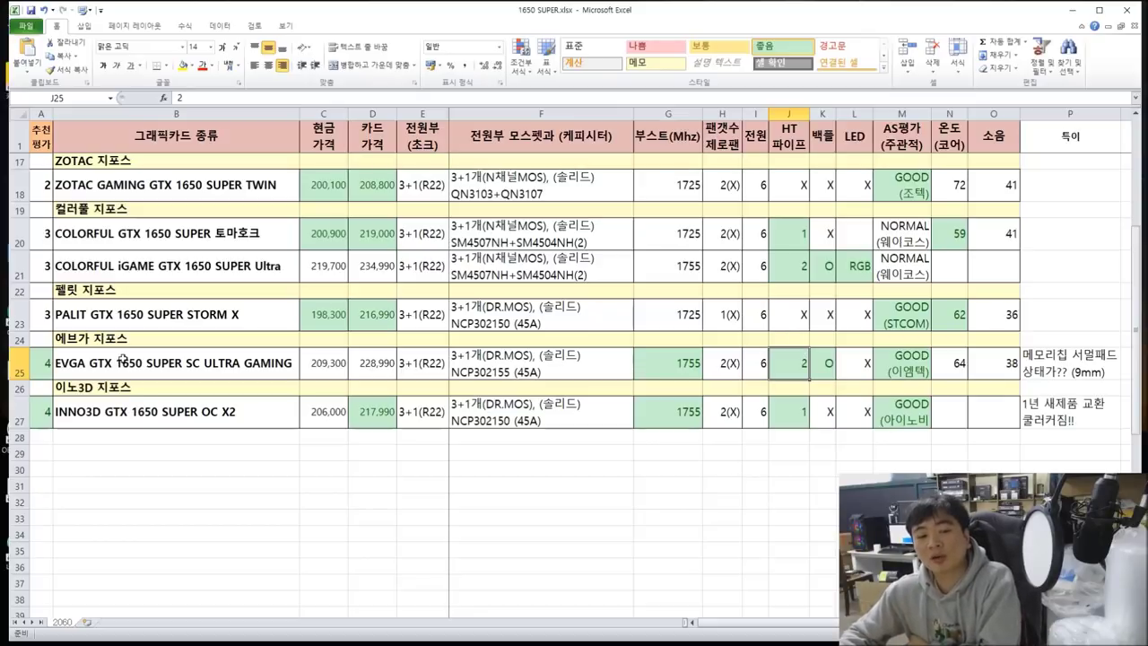
{"action": "left_click_drag", "start_coordinate": [112, 368], "coordinate": [774, 362]}
{"action": "left_click", "coordinate": [774, 361]}
{"action": "key", "text": "Right"}
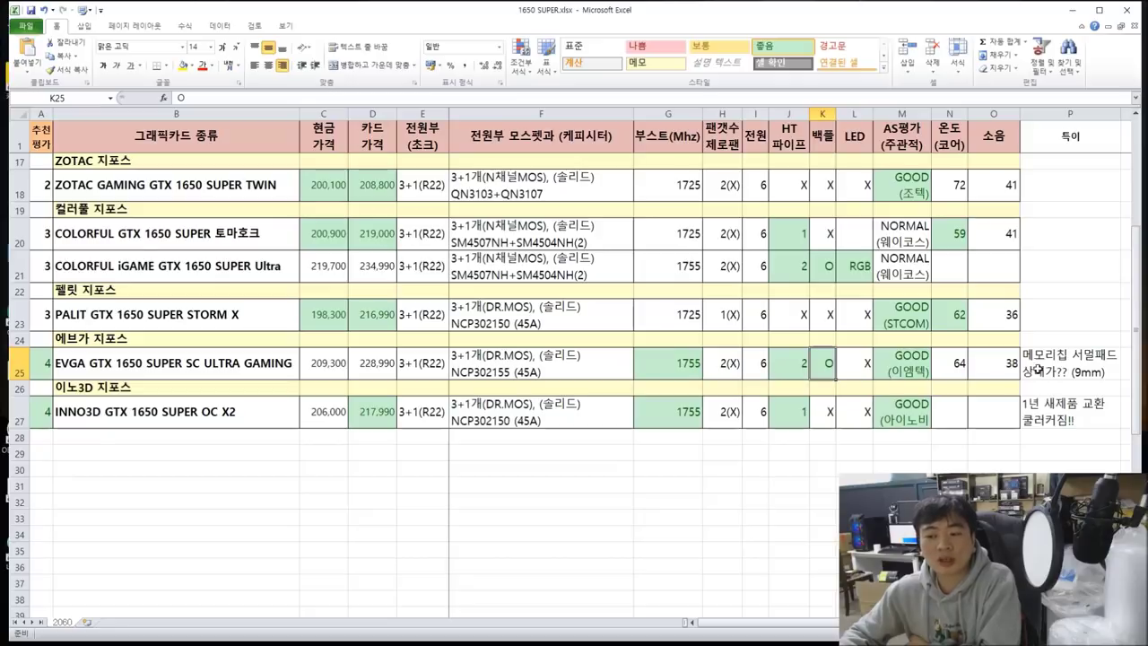
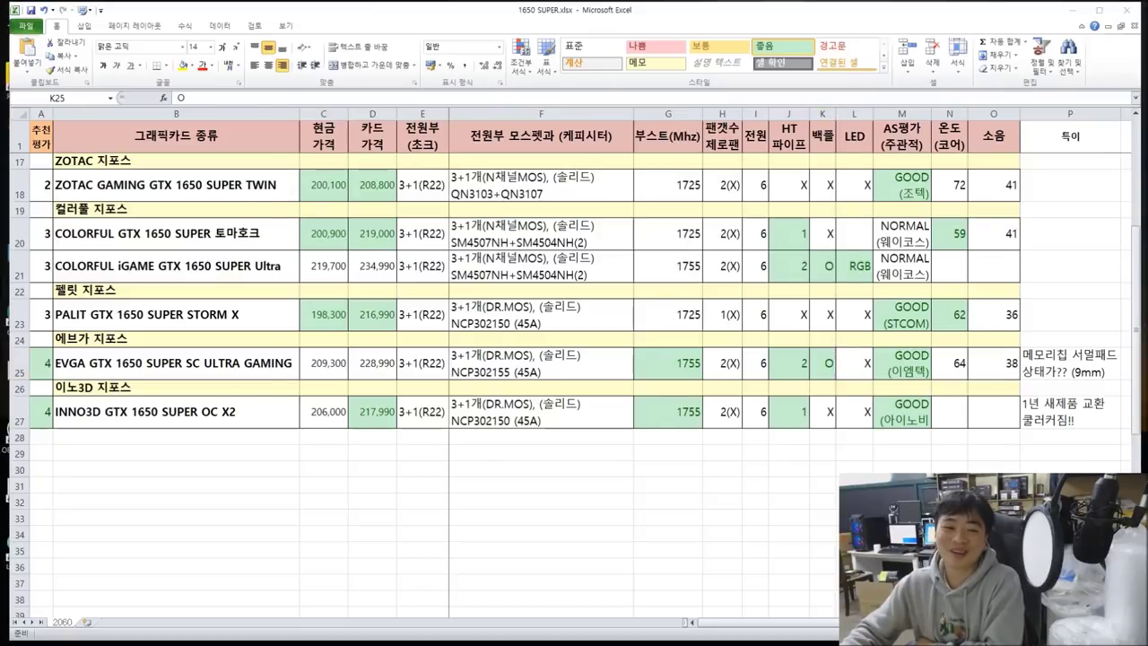
- Switch to Paint and start a new blank picture without saving the existing one
{"action": "key", "text": "alt+Tab"}
{"action": "left_click", "coordinate": [128, 107]}
{"action": "left_click", "coordinate": [157, 119]}
{"action": "left_click", "coordinate": [459, 340]}
- Draw a slanted black card outline with the brush, with two small memory chips inside its upper-right part
{"action": "left_click_drag", "start_coordinate": [271, 335], "coordinate": [508, 258]}
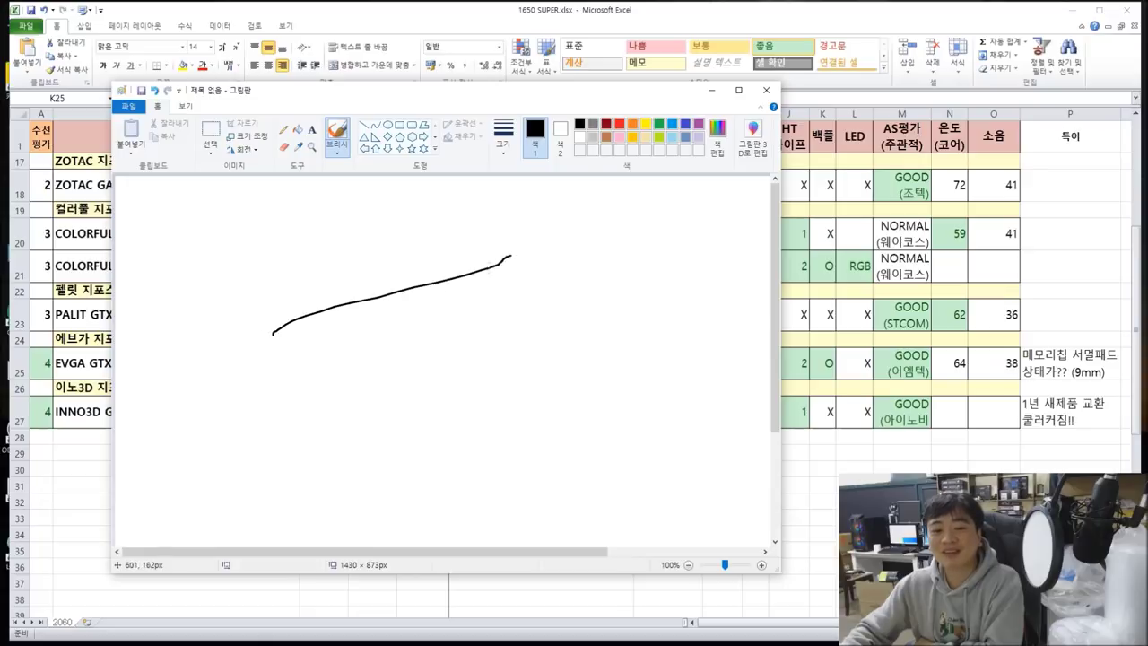
{"action": "left_click_drag", "start_coordinate": [271, 336], "coordinate": [332, 423]}
{"action": "left_click_drag", "start_coordinate": [506, 259], "coordinate": [581, 345]}
{"action": "left_click_drag", "start_coordinate": [356, 436], "coordinate": [606, 352]}
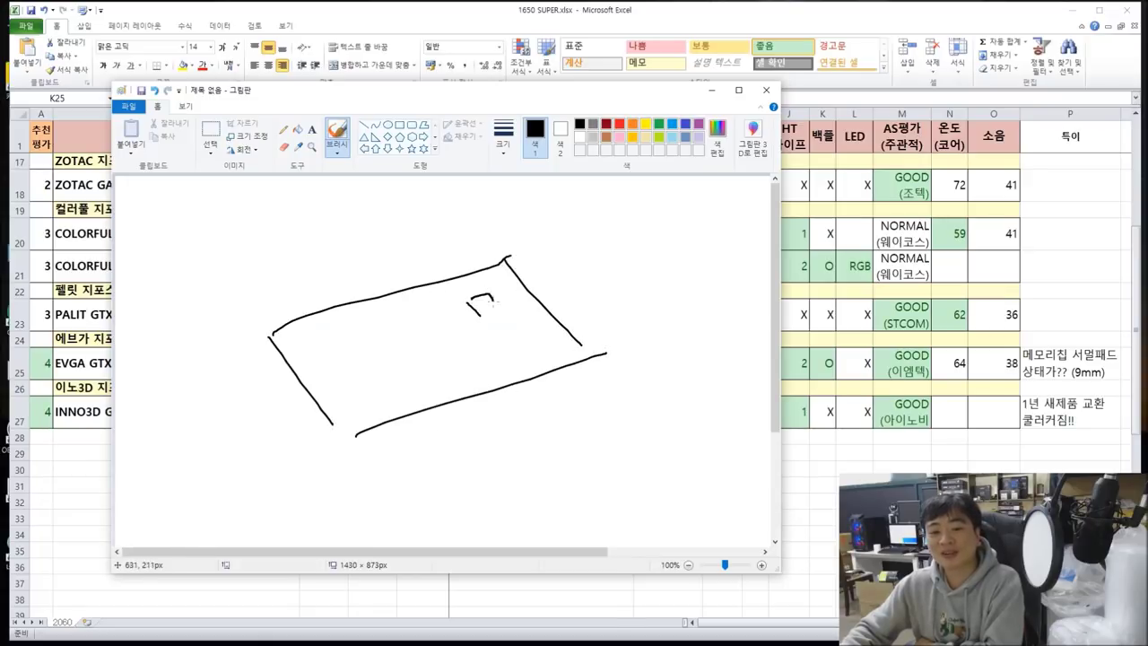
{"action": "left_click_drag", "start_coordinate": [511, 333], "coordinate": [493, 339]}
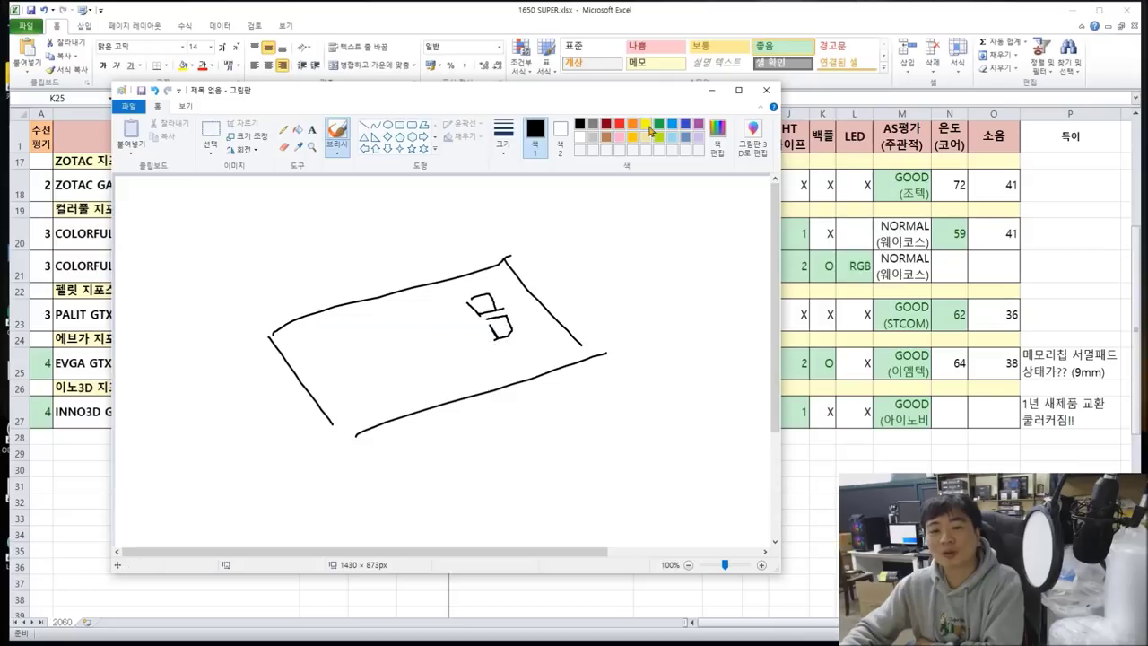
- Draw a red thermal pad box with an arrow over the two chips, and surround it with yellow rays and a large yellow circle
{"action": "left_click", "coordinate": [620, 125]}
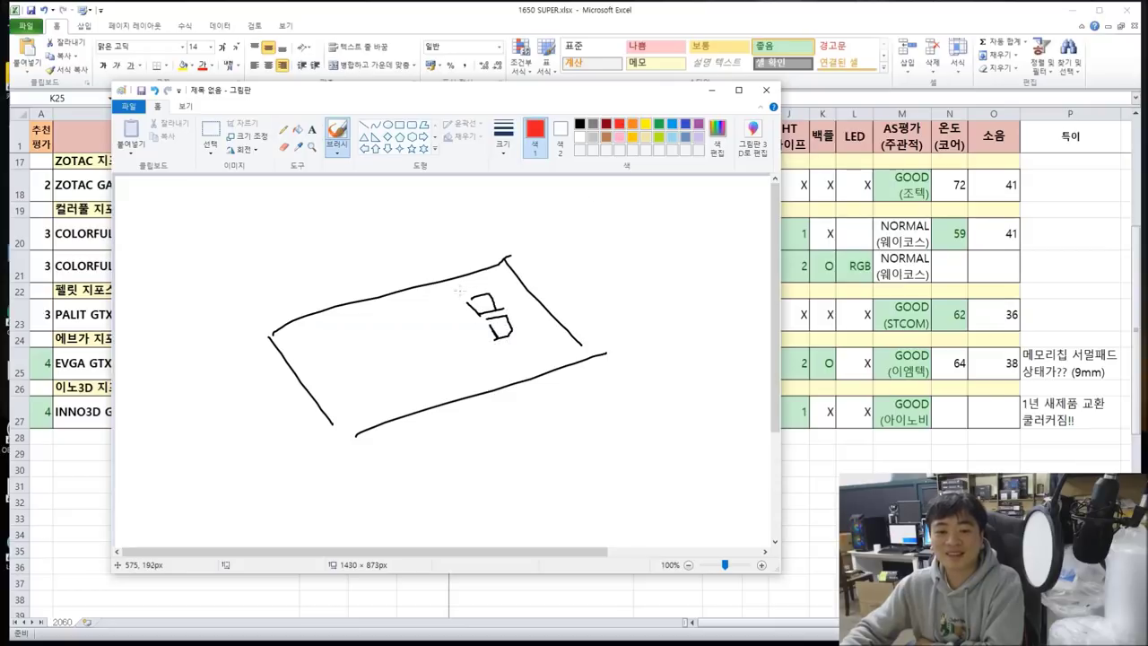
{"action": "left_click_drag", "start_coordinate": [475, 307], "coordinate": [511, 351]}
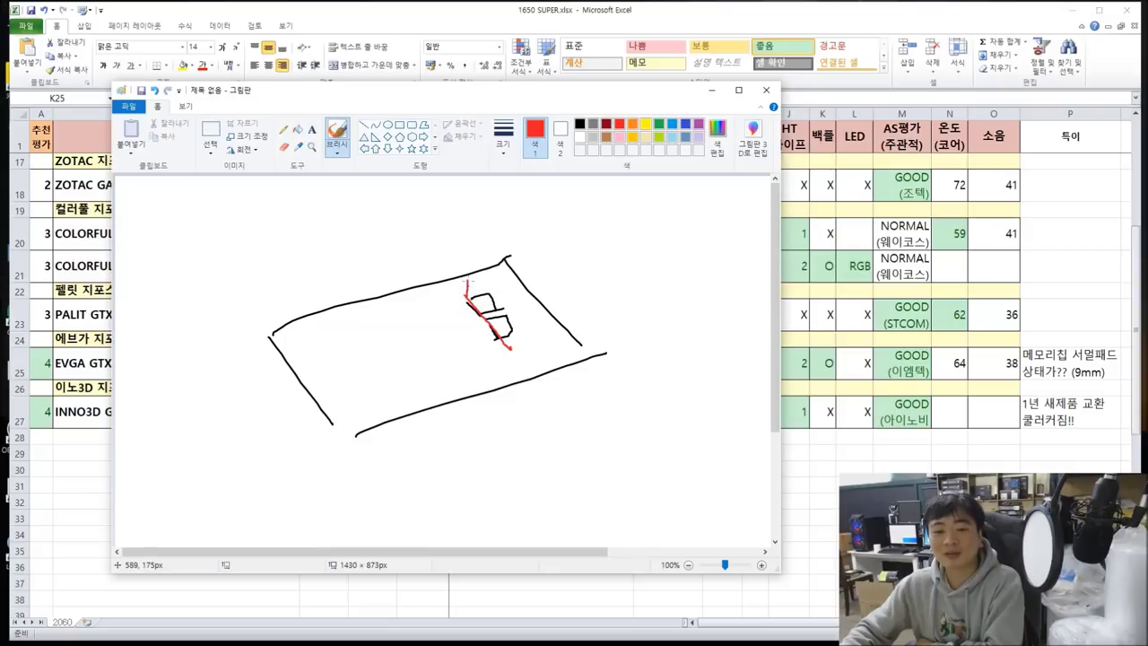
{"action": "left_click_drag", "start_coordinate": [469, 283], "coordinate": [488, 306]}
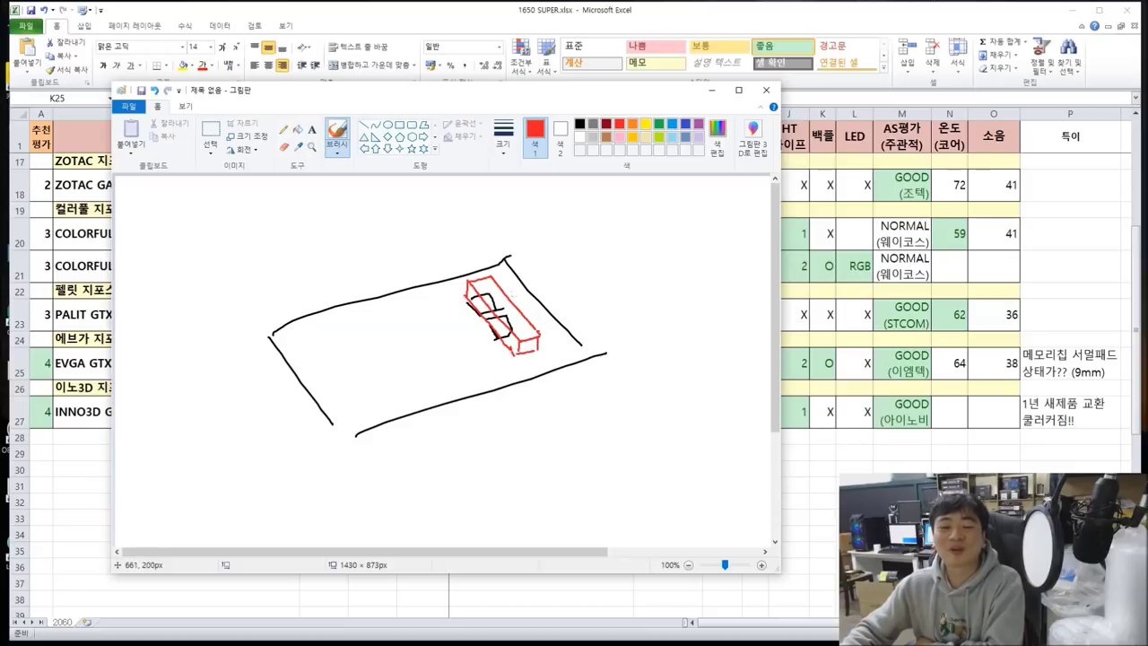
{"action": "left_click_drag", "start_coordinate": [560, 266], "coordinate": [499, 295]}
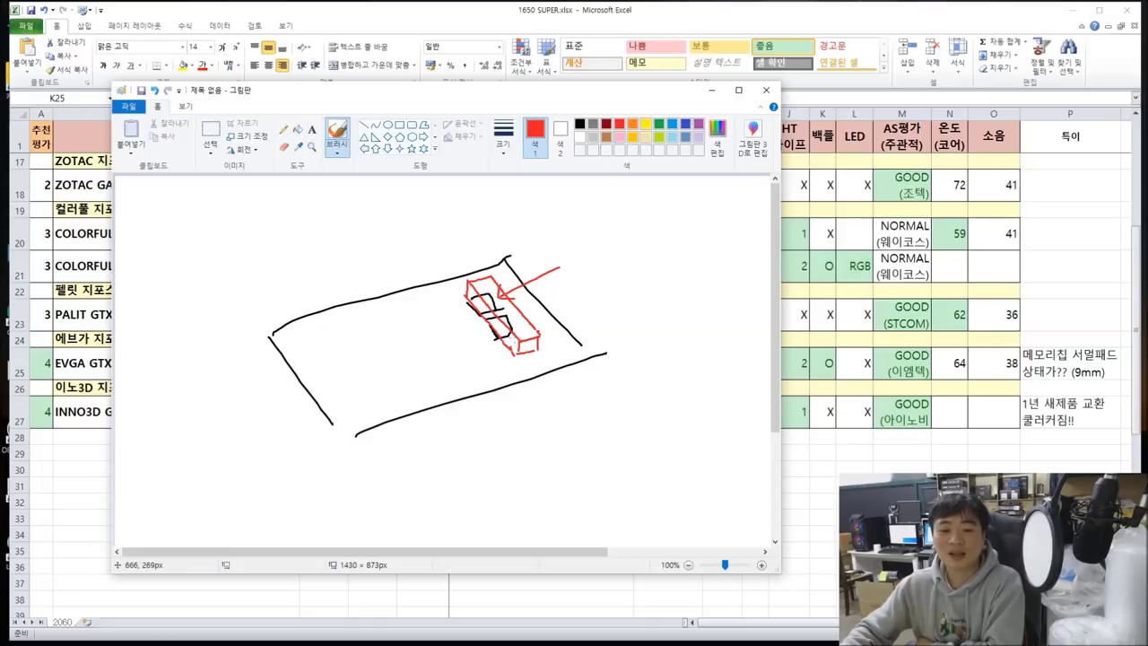
{"action": "left_click", "coordinate": [646, 126]}
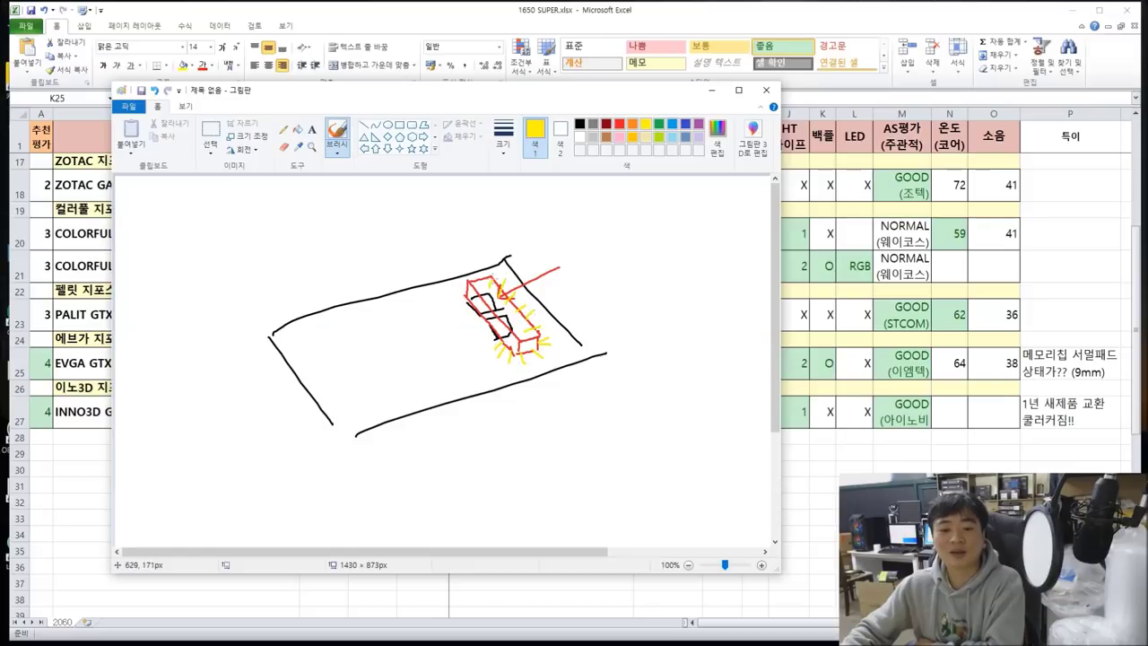
{"action": "mouse_move", "coordinate": [611, 424]}
{"action": "left_mouse_down"}
{"action": "mouse_move", "coordinate": [516, 430]}
{"action": "mouse_move", "coordinate": [570, 248]}
{"action": "mouse_move", "coordinate": [600, 421]}
{"action": "mouse_move", "coordinate": [585, 427]}
{"action": "left_mouse_up"}
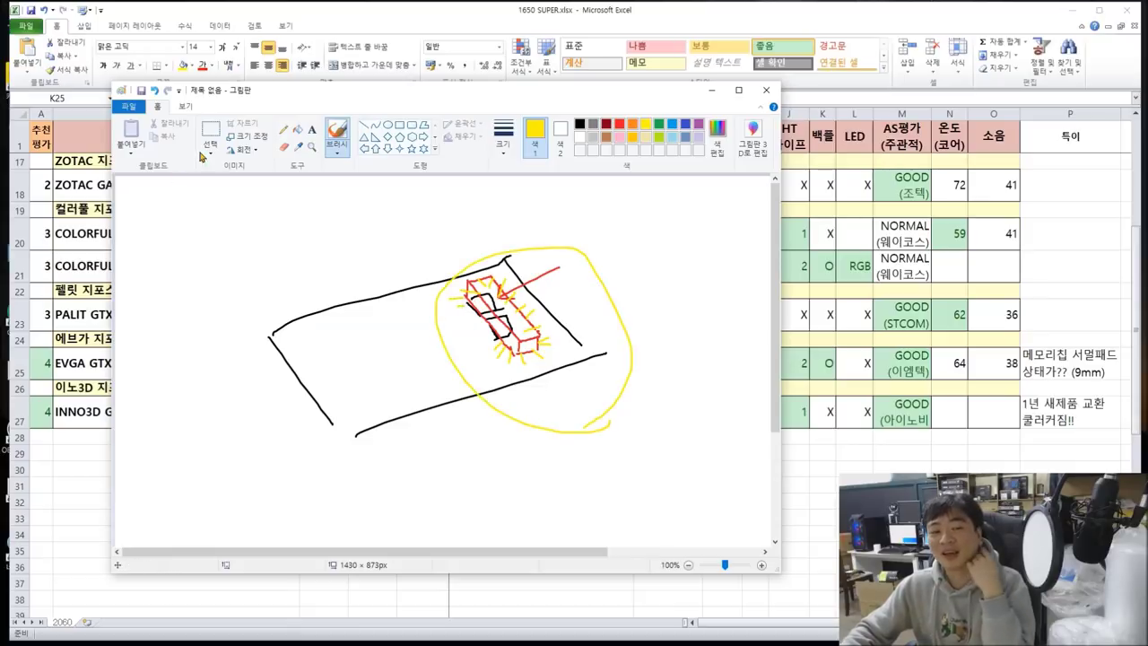
- Replace the drawing with a new blank picture without saving, and return to the 1650 SUPER.xlsx sheet in Excel
{"action": "left_click", "coordinate": [129, 106]}
{"action": "left_click", "coordinate": [153, 398]}
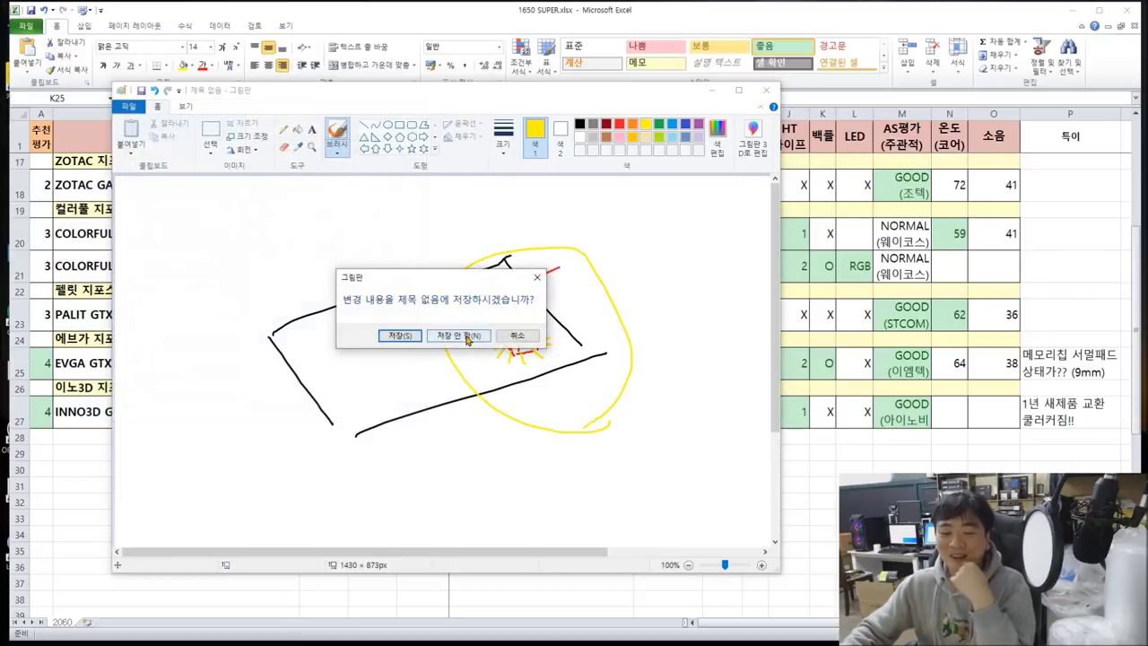
{"action": "left_click", "coordinate": [466, 336]}
{"action": "left_click", "coordinate": [711, 90]}
{"action": "left_click", "coordinate": [860, 467]}
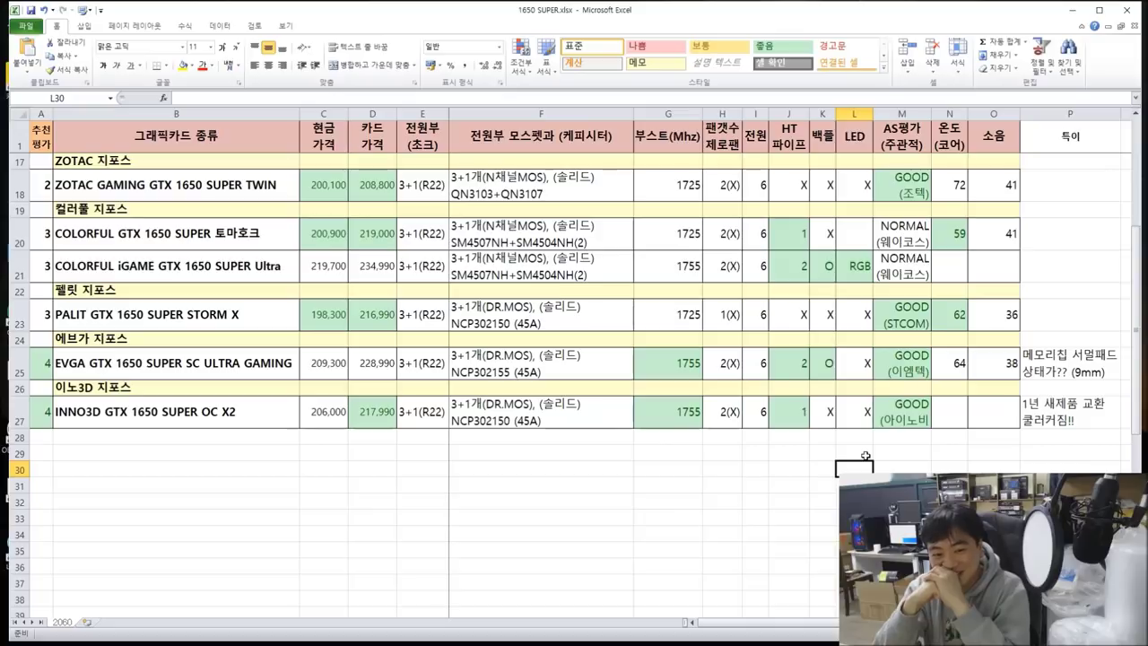
- Highlight the EVGA SC ULTRA GAMING's cash price through noise cells, its heat pipe and backplate cells, and its full row
{"action": "left_click_drag", "start_coordinate": [325, 366], "coordinate": [978, 368]}
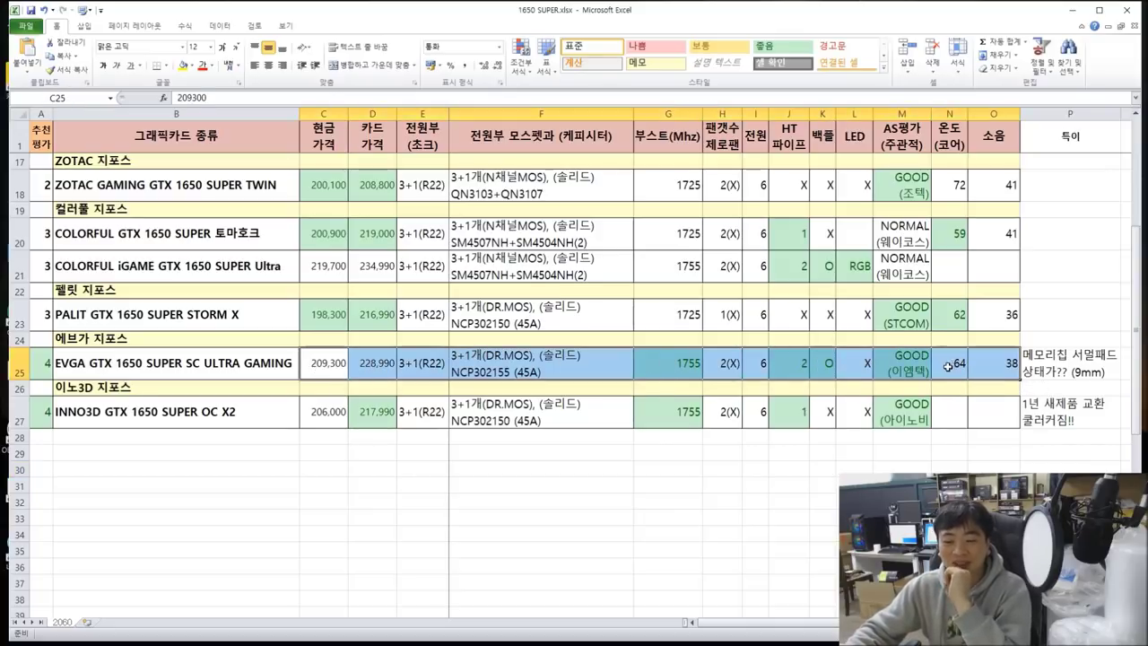
{"action": "left_click", "coordinate": [799, 363]}
{"action": "left_click", "coordinate": [837, 368]}
{"action": "left_click_drag", "start_coordinate": [1000, 364], "coordinate": [40, 364]}
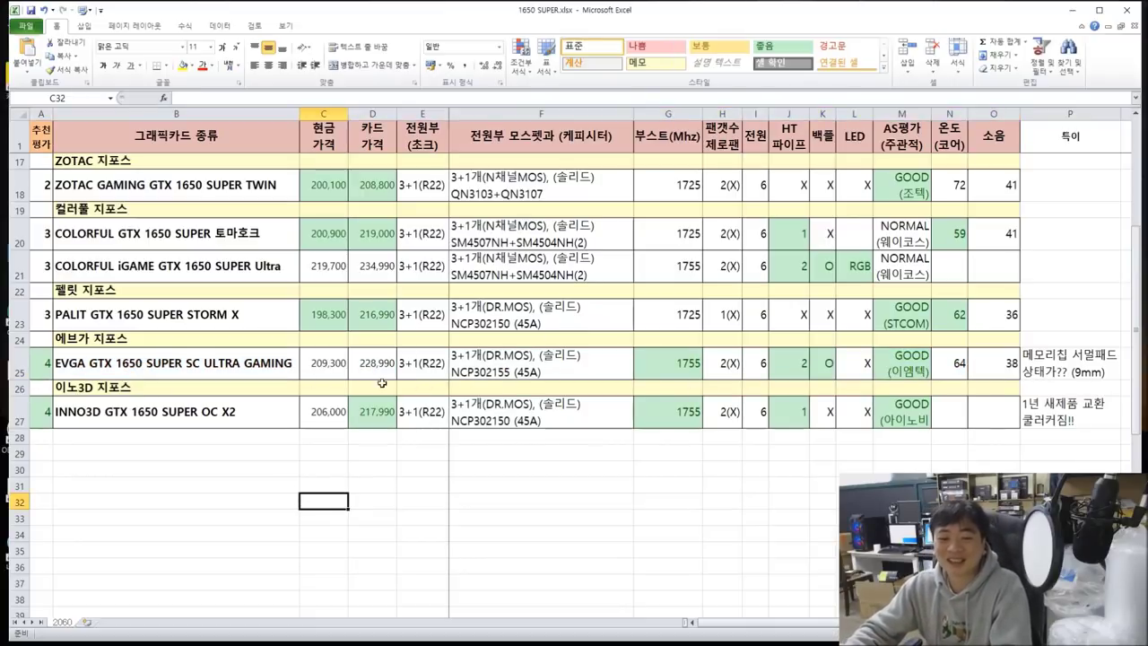
- Highlight the EVGA SC ULTRA GAMING's full row, and the INNO3D OC X2's recommendation through temperature cells
{"action": "left_click_drag", "start_coordinate": [41, 364], "coordinate": [978, 359]}
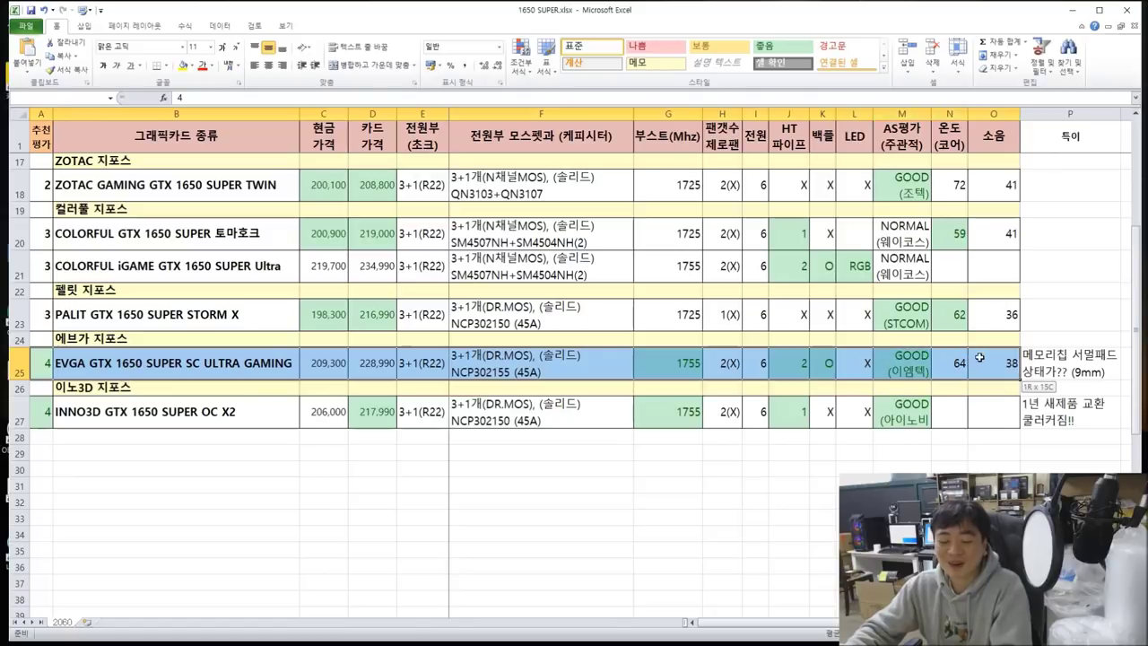
{"action": "left_click", "coordinate": [541, 485]}
{"action": "left_click_drag", "start_coordinate": [43, 419], "coordinate": [952, 414]}
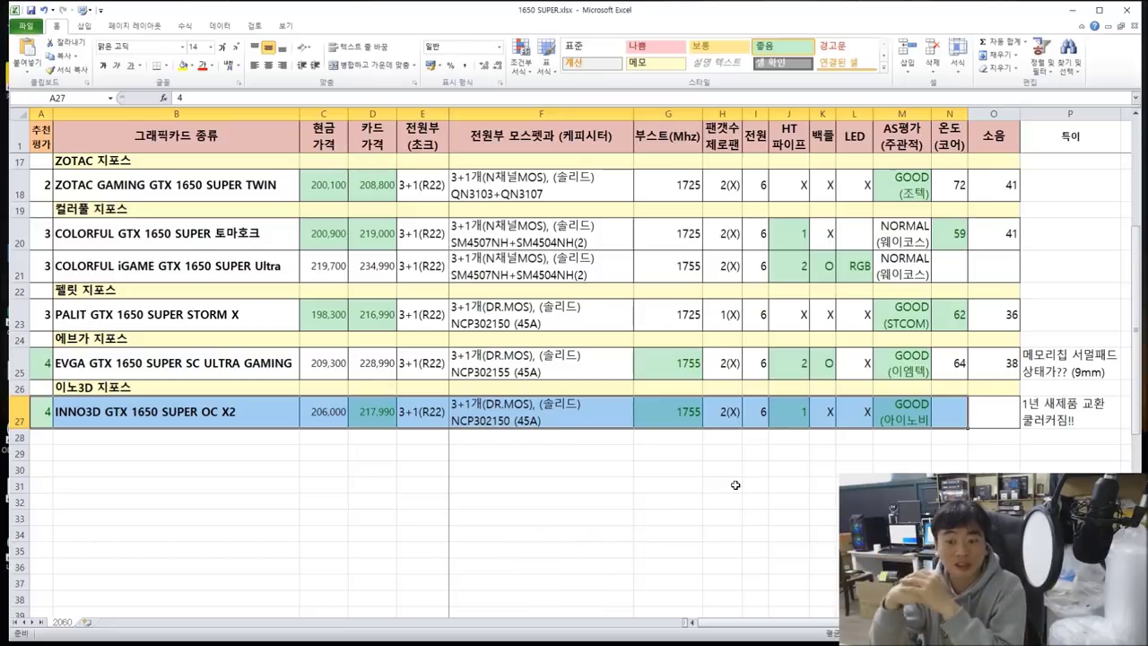
{"action": "left_click", "coordinate": [798, 415]}
{"action": "left_click", "coordinate": [904, 423]}
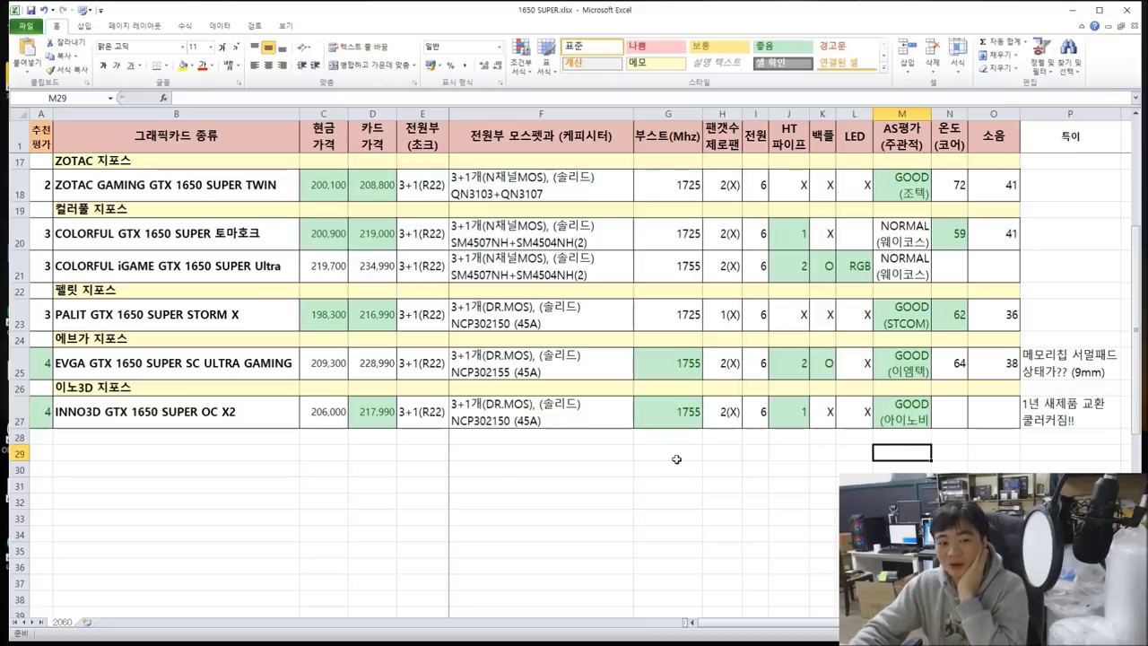
- Select the INNO3D OC X2's name and noise cells, and highlight its entire row from noise back to recommendation rating
{"action": "left_click", "coordinate": [226, 422]}
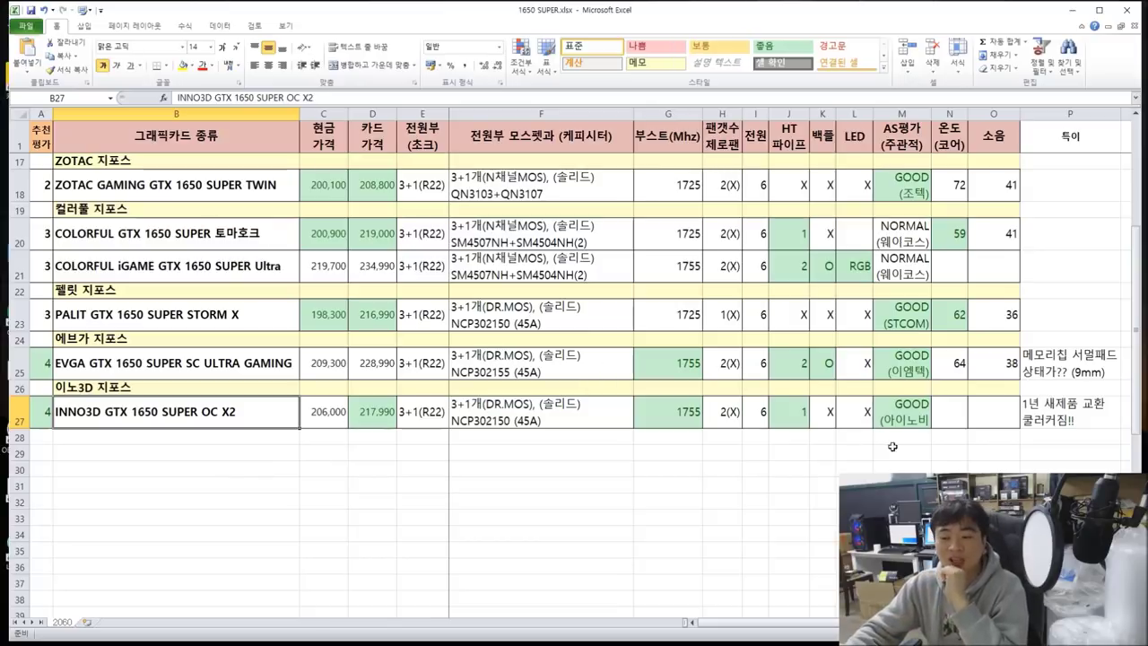
{"action": "left_click", "coordinate": [987, 413]}
{"action": "left_click", "coordinate": [993, 486]}
{"action": "left_click_drag", "start_coordinate": [993, 485], "coordinate": [62, 425]}
{"action": "left_click", "coordinate": [805, 517]}
{"action": "left_click_drag", "start_coordinate": [996, 402], "coordinate": [41, 412]}
- Review the whole comparison table and highlight the GALAX EX BLACK OC and BOY EX OC rows together through noise
{"action": "scroll", "coordinate": [747, 548], "scroll_direction": "up", "scroll_amount": 5}
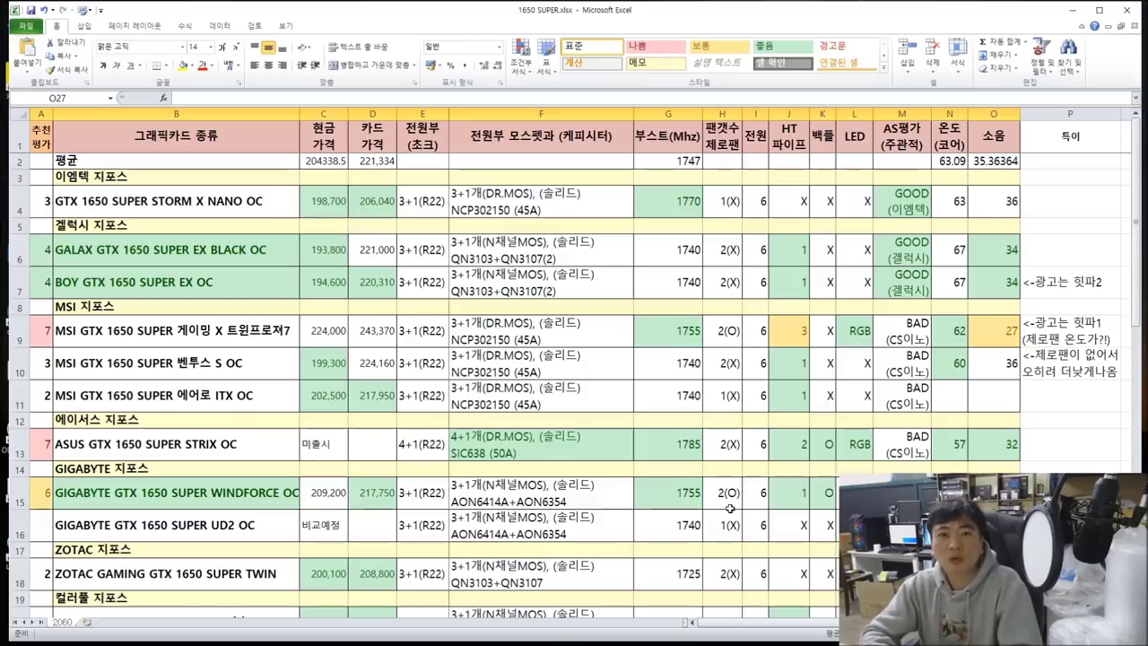
{"action": "scroll", "coordinate": [709, 480], "scroll_direction": "down", "scroll_amount": 6}
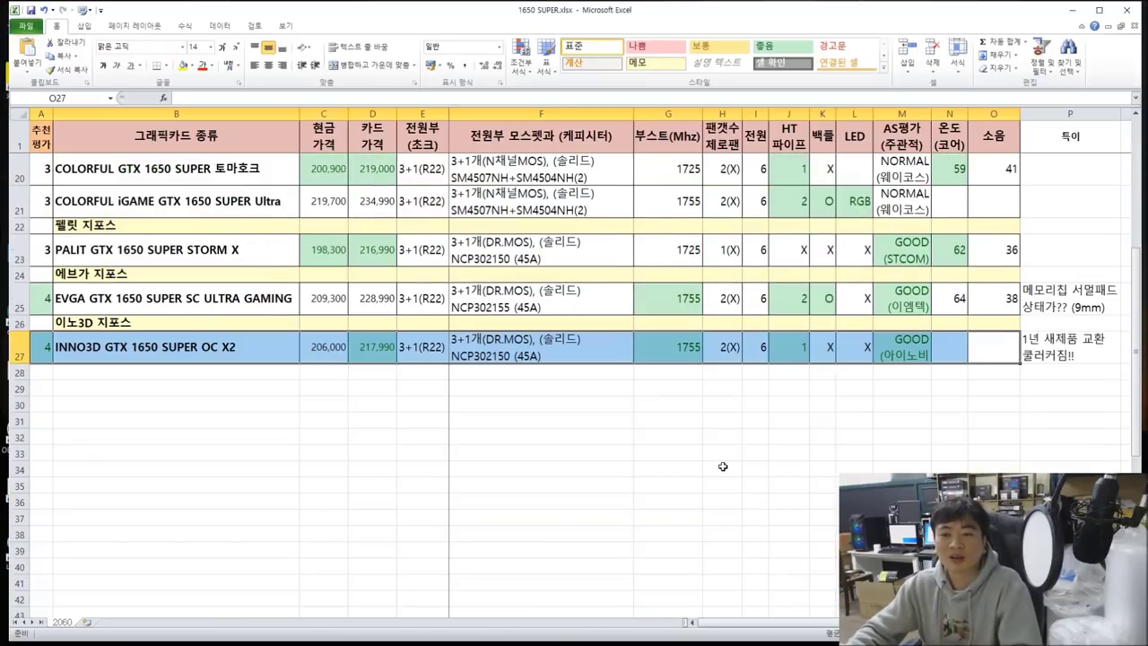
{"action": "scroll", "coordinate": [723, 467], "scroll_direction": "up", "scroll_amount": 6}
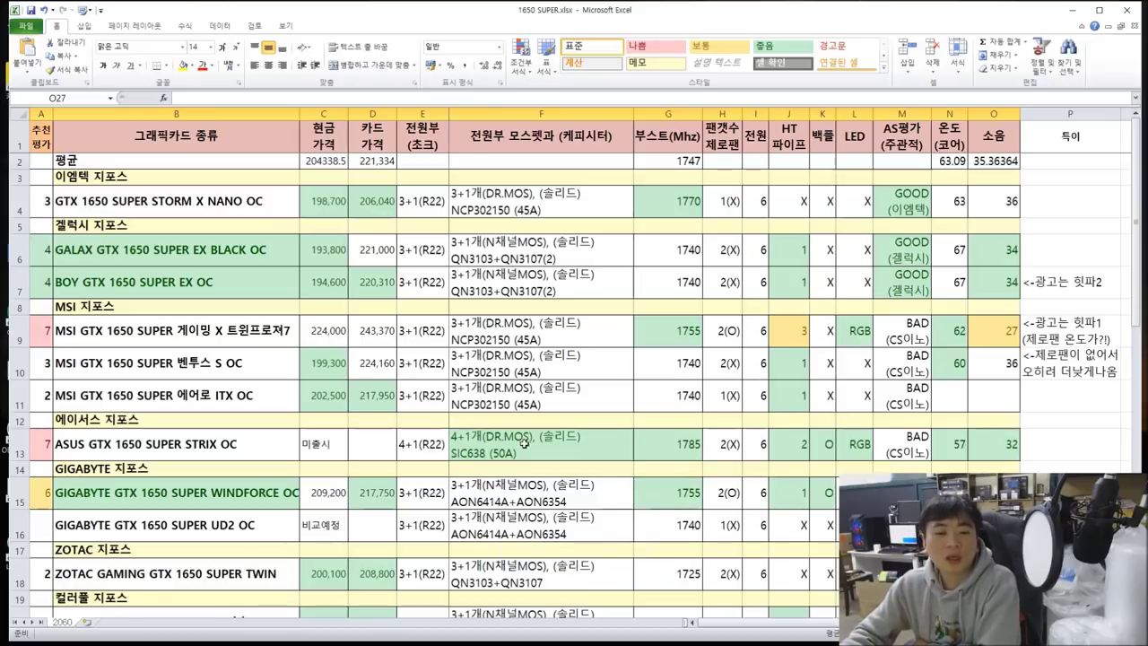
{"action": "left_click_drag", "start_coordinate": [45, 250], "coordinate": [974, 274]}
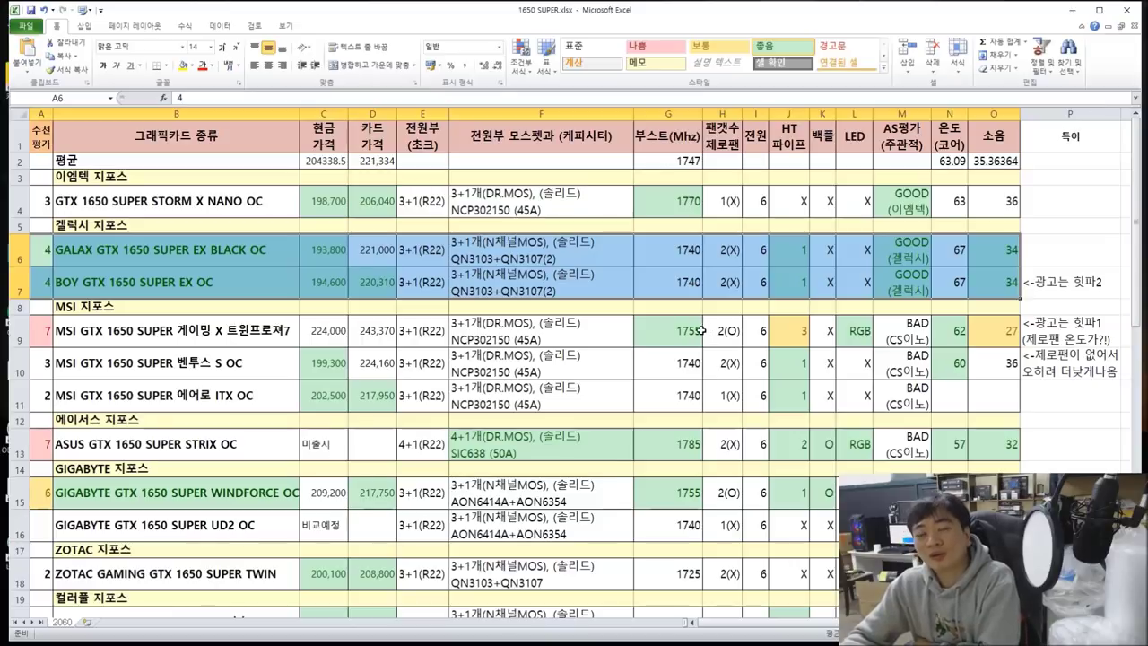
{"action": "left_click", "coordinate": [558, 321]}
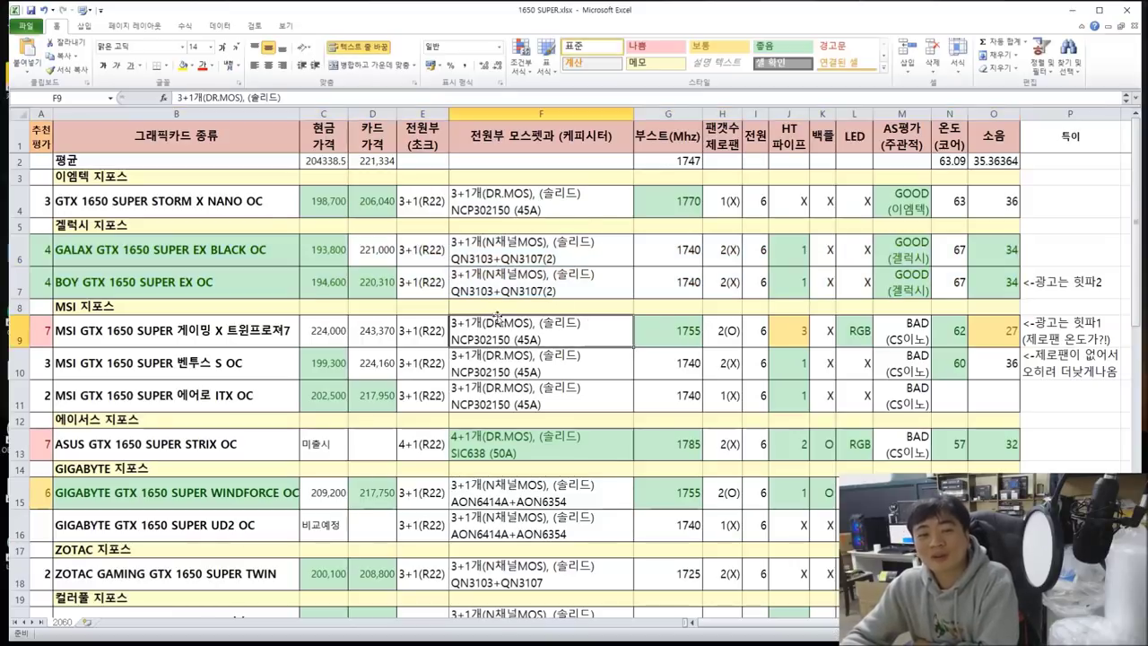
- Highlight the GALAX and BOY cards' ratings, names and cash prices, their card prices, and both full rows
{"action": "left_click", "coordinate": [39, 247]}
{"action": "left_click_drag", "start_coordinate": [38, 247], "coordinate": [327, 280]}
{"action": "left_click_drag", "start_coordinate": [373, 250], "coordinate": [372, 283]}
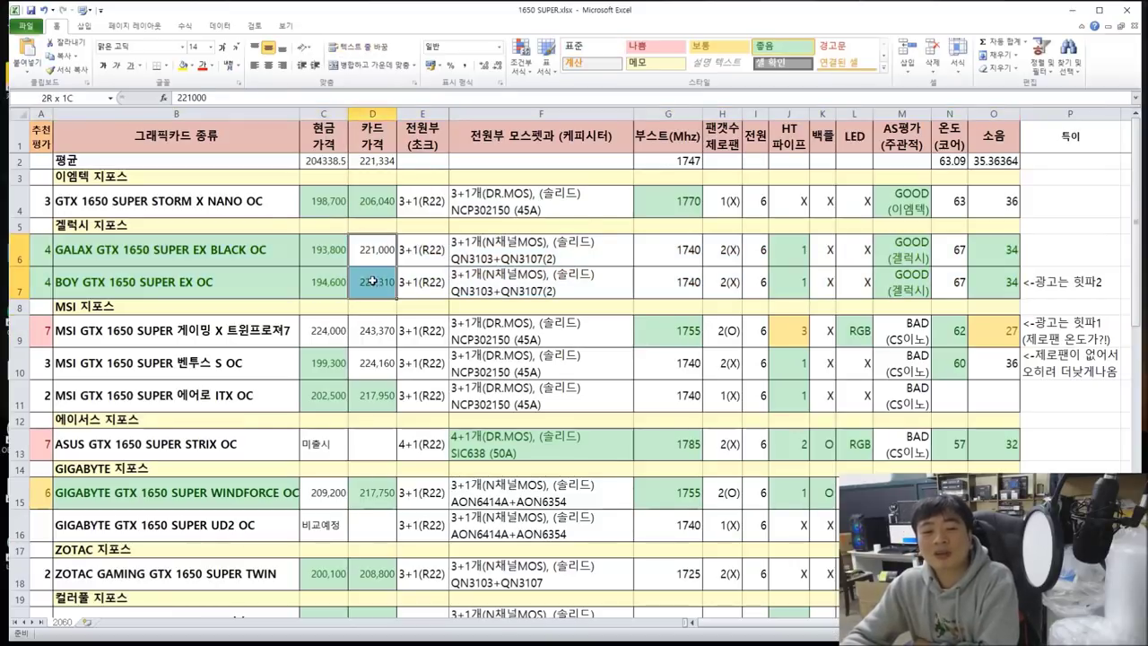
{"action": "left_click_drag", "start_coordinate": [45, 251], "coordinate": [298, 287]}
{"action": "left_click", "coordinate": [385, 245]}
{"action": "left_click_drag", "start_coordinate": [43, 251], "coordinate": [992, 279]}
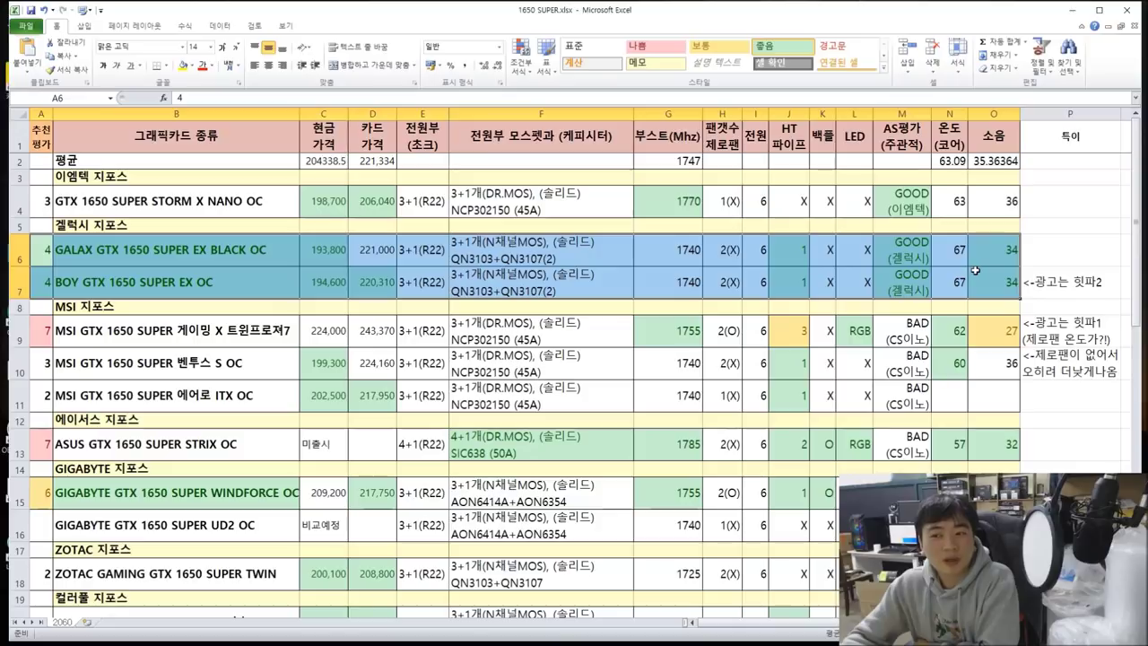
- Highlight the GALAX and BOY cards' noise and service rating cells, and their rows from recommendation through service rating
{"action": "left_click", "coordinate": [988, 254]}
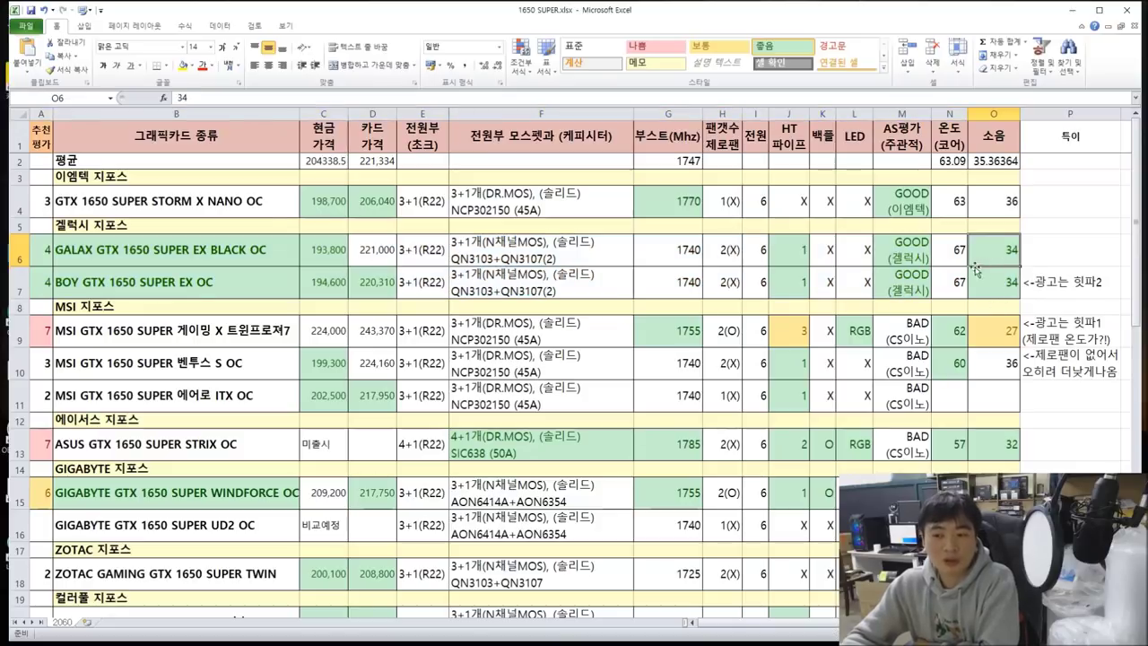
{"action": "left_click_drag", "start_coordinate": [958, 248], "coordinate": [908, 287]}
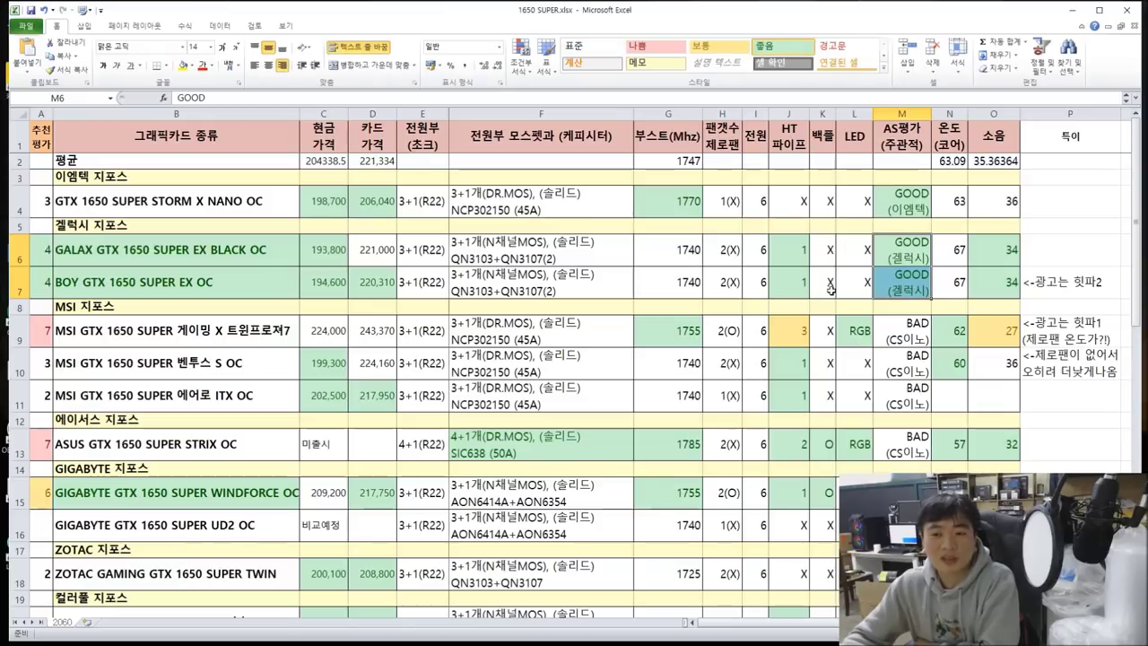
{"action": "left_click_drag", "start_coordinate": [313, 253], "coordinate": [794, 269]}
{"action": "left_click_drag", "start_coordinate": [45, 252], "coordinate": [864, 271]}
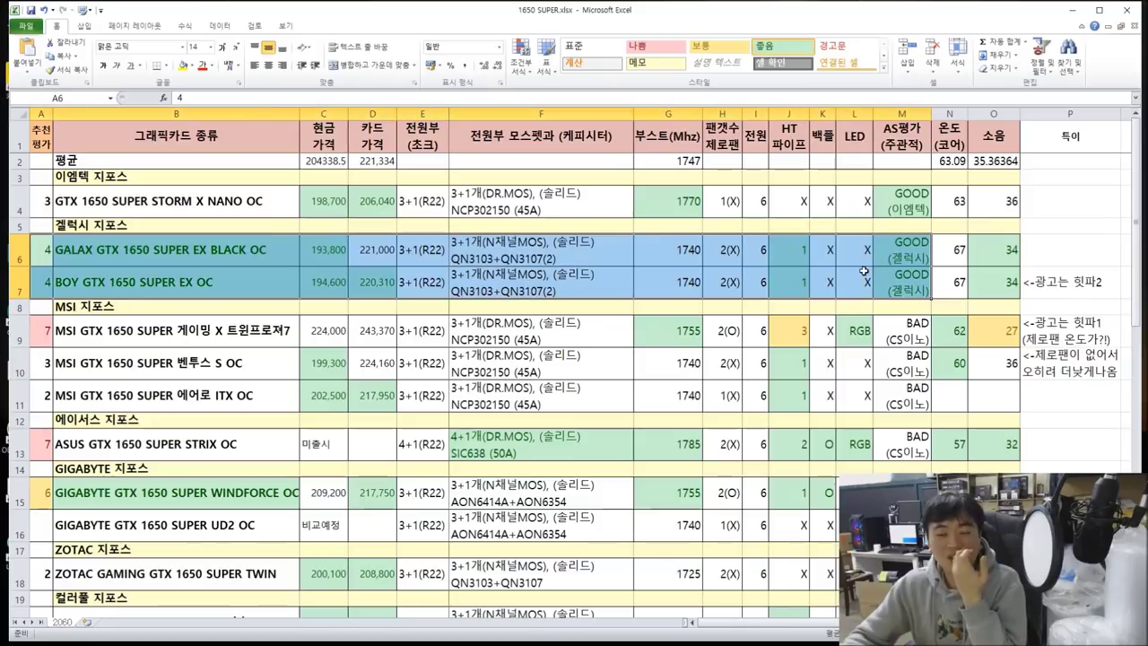
- Highlight the MSI Gaming X row through noise, and select the Ventus S OC's cash price and Aero ITX OC's name
{"action": "scroll", "coordinate": [852, 283], "scroll_direction": "down", "scroll_amount": 1}
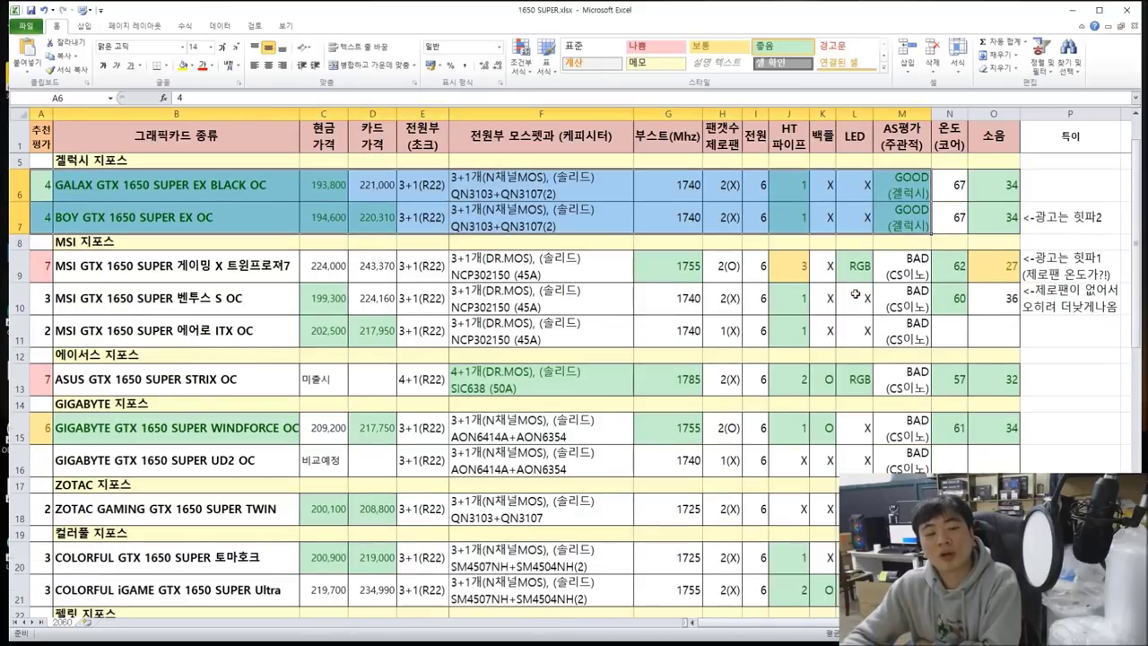
{"action": "left_click", "coordinate": [120, 269]}
{"action": "left_click_drag", "start_coordinate": [54, 274], "coordinate": [983, 267]}
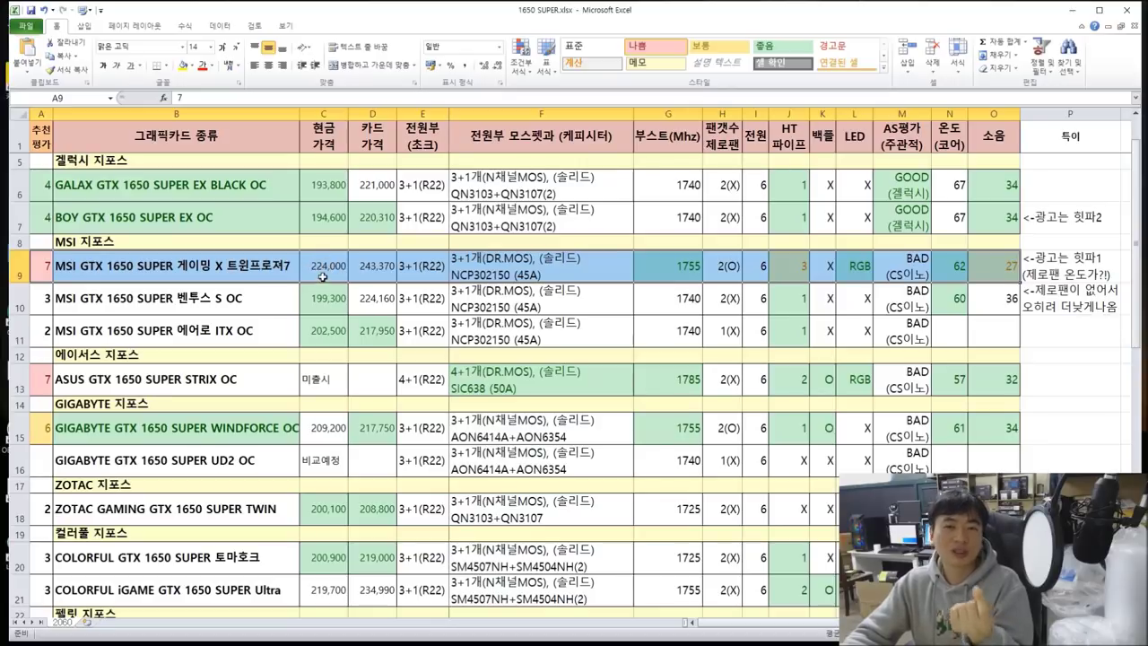
{"action": "left_click", "coordinate": [333, 306]}
{"action": "left_click", "coordinate": [155, 324]}
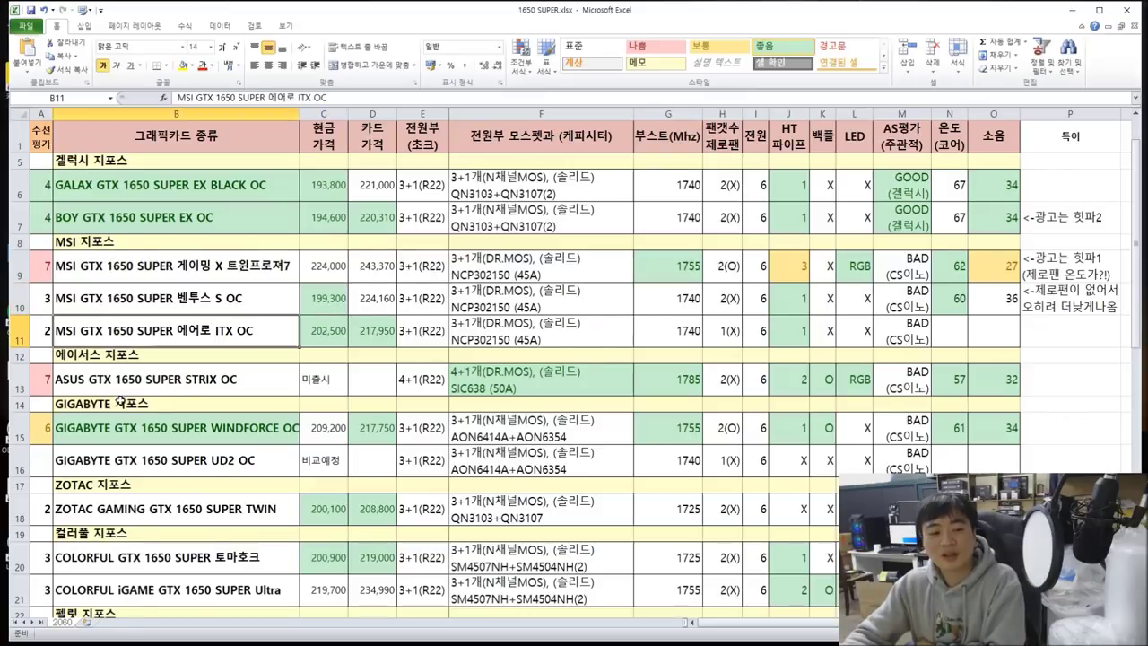
- Highlight the GIGABYTE WINDFORCE OC's full row and noise cell, and undo the accidental move of its noise value
{"action": "scroll", "coordinate": [126, 399], "scroll_direction": "down", "scroll_amount": 1}
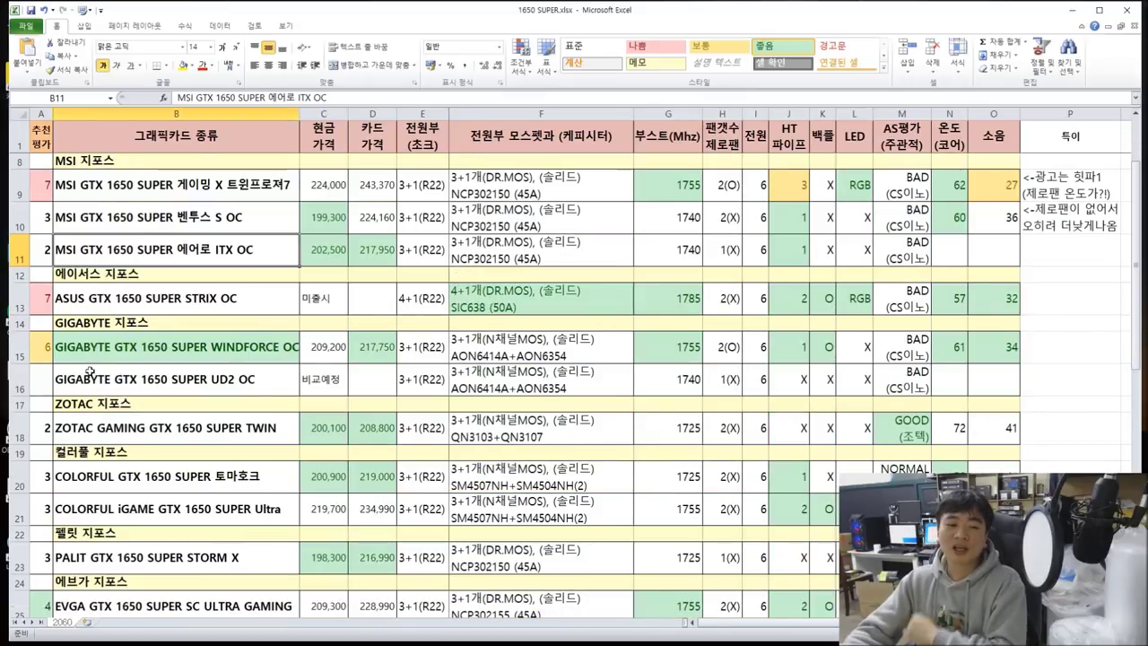
{"action": "left_click_drag", "start_coordinate": [45, 346], "coordinate": [945, 346]}
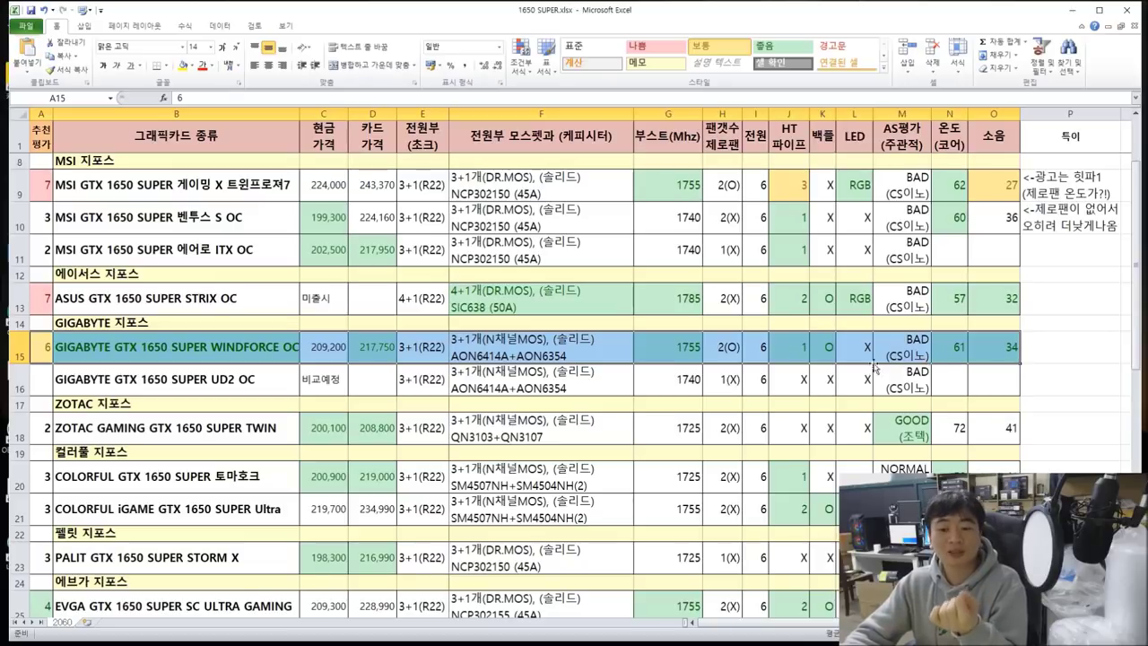
{"action": "left_click", "coordinate": [1003, 354]}
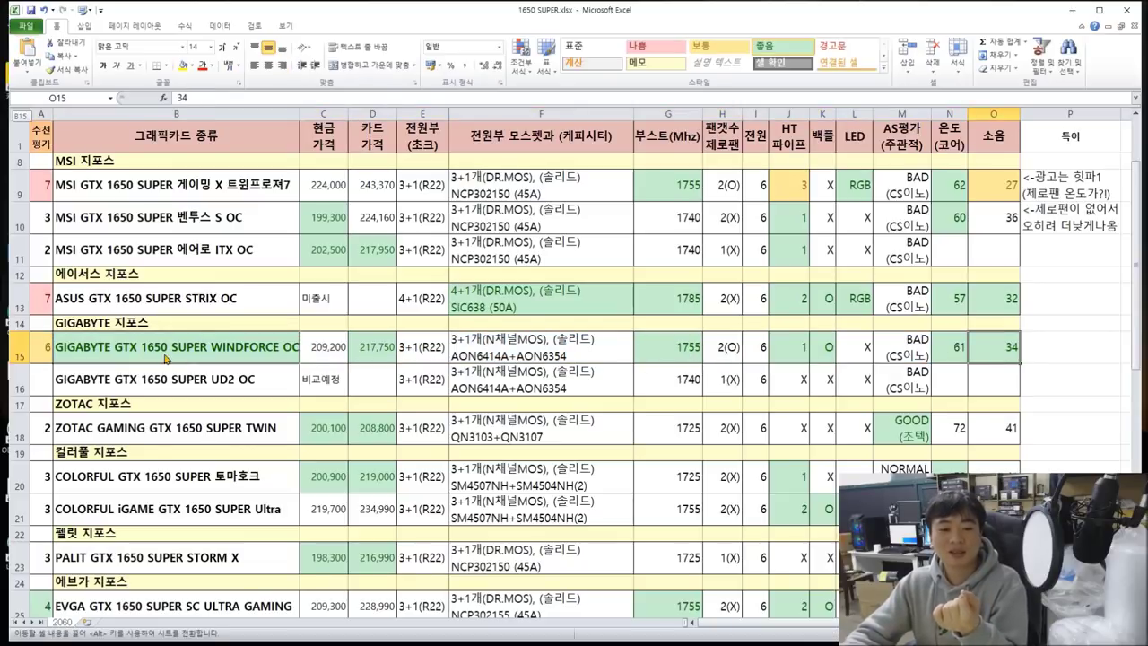
{"action": "left_click_drag", "start_coordinate": [1003, 360], "coordinate": [1025, 375]}
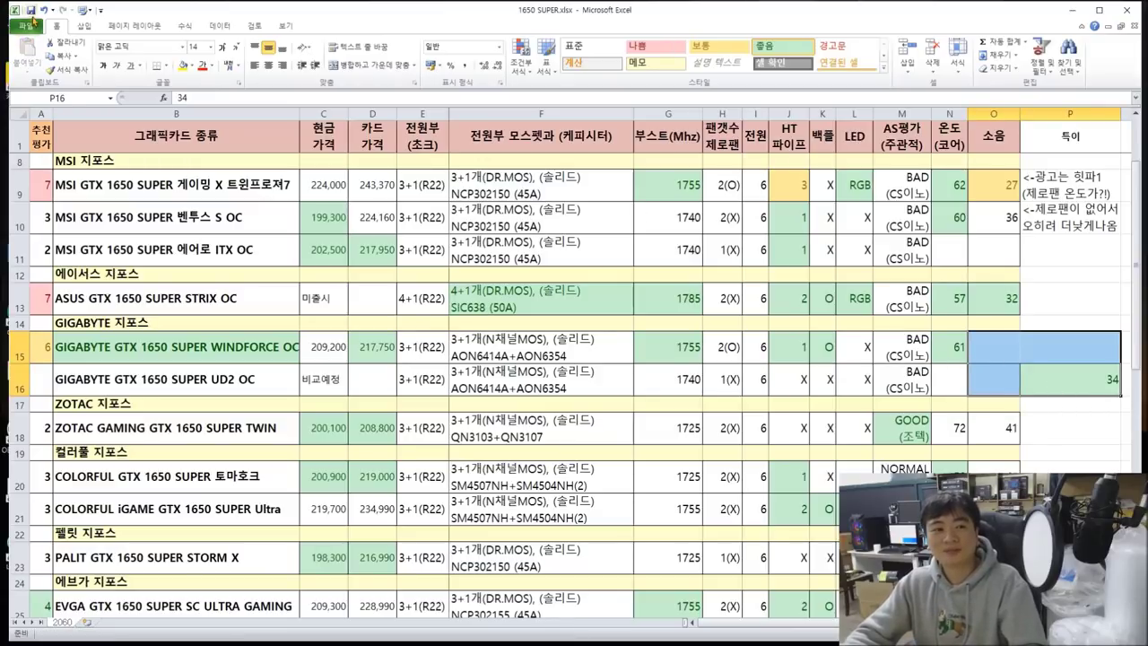
{"action": "key", "text": "ctrl+z"}
- Select the ZOTAC GAMING TWIN's service rating, highlight its full row, and review the remaining models down to INNO3D
{"action": "left_click", "coordinate": [875, 428]}
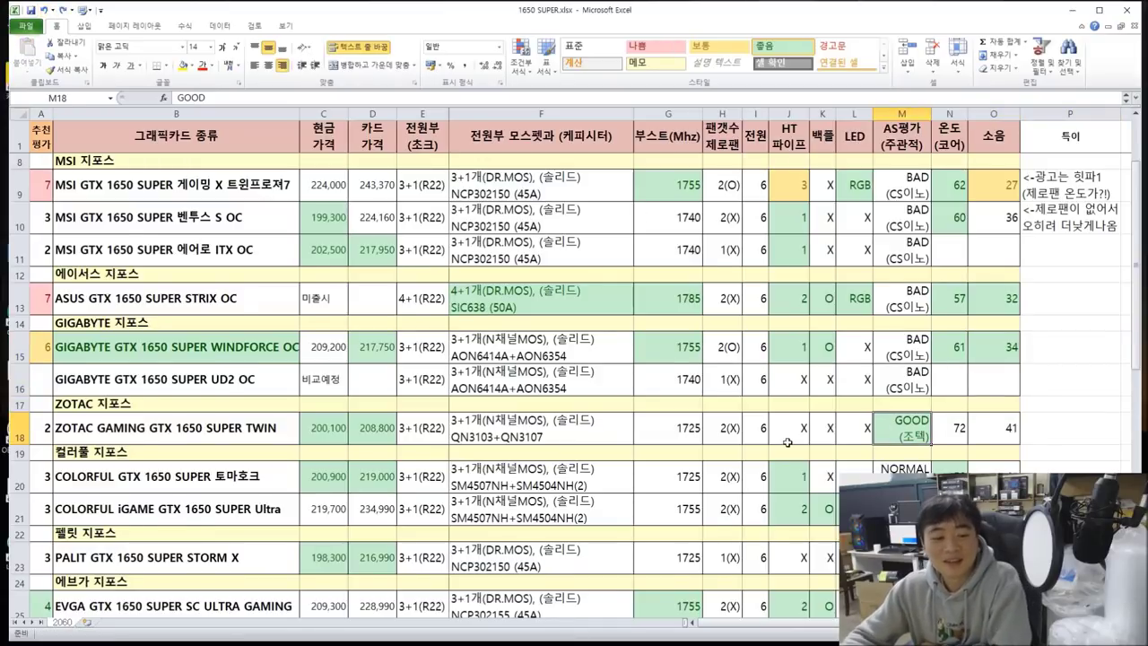
{"action": "scroll", "coordinate": [788, 445], "scroll_direction": "down", "scroll_amount": 1}
{"action": "scroll", "coordinate": [788, 445], "scroll_direction": "up", "scroll_amount": 3}
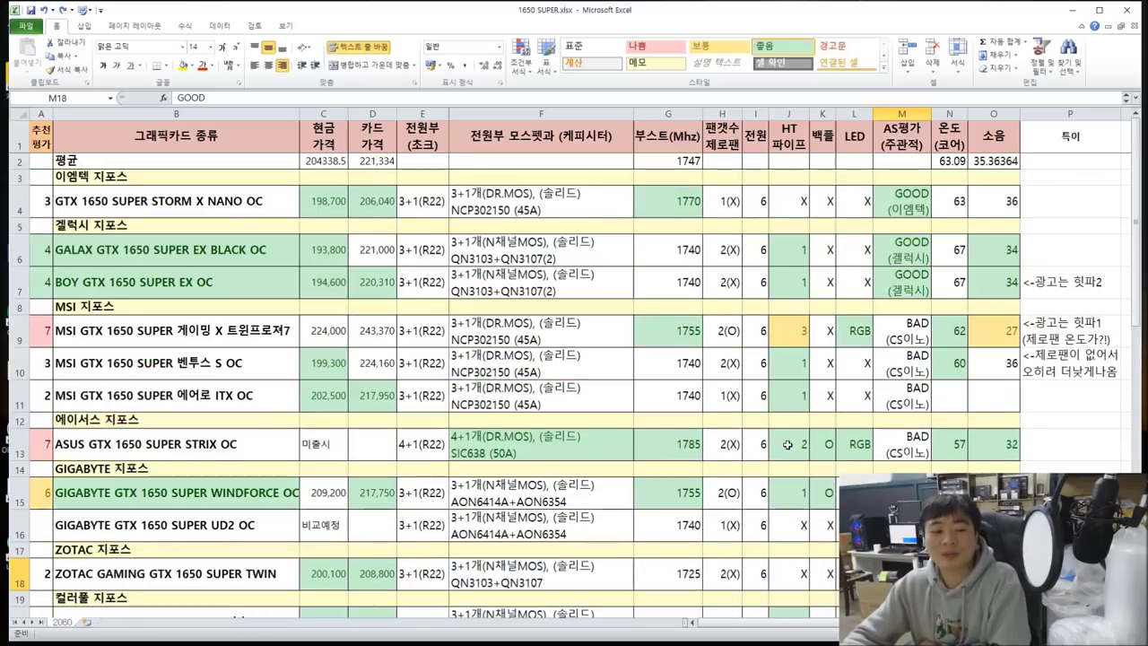
{"action": "scroll", "coordinate": [788, 445], "scroll_direction": "down", "scroll_amount": 2}
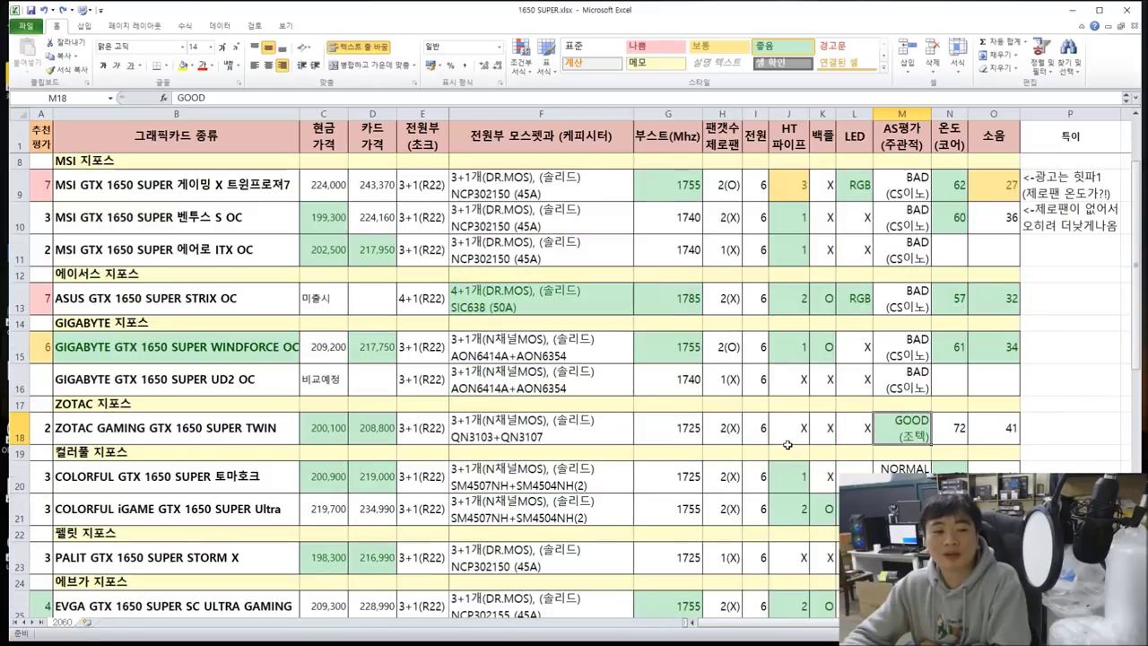
{"action": "scroll", "coordinate": [592, 411], "scroll_direction": "down", "scroll_amount": 1}
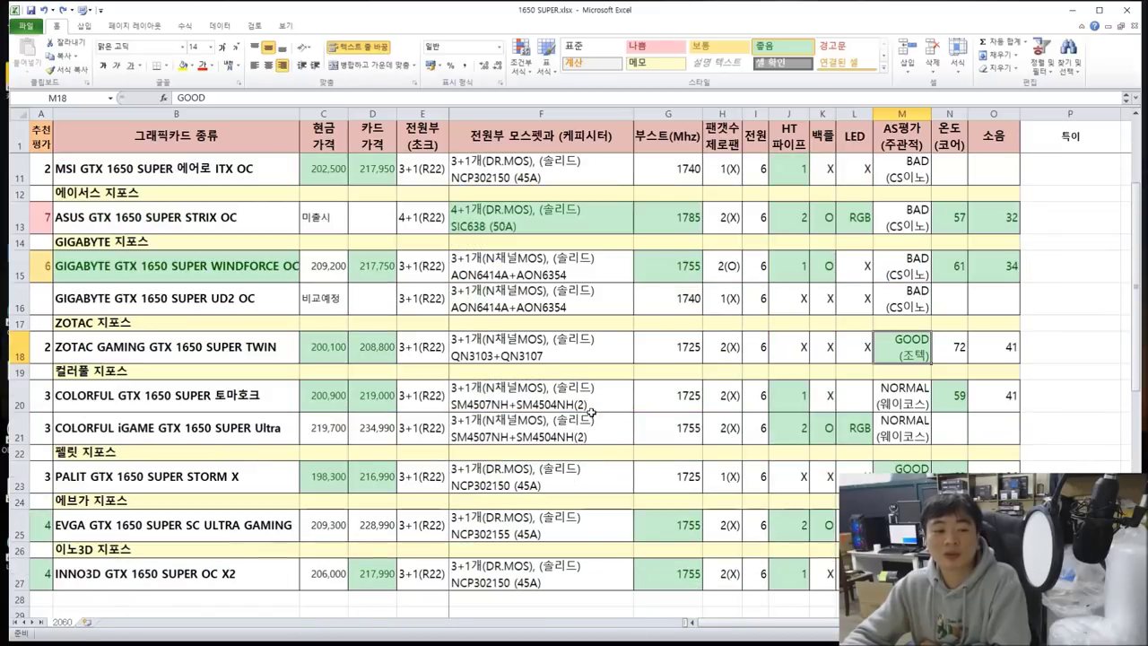
{"action": "scroll", "coordinate": [592, 411], "scroll_direction": "up", "scroll_amount": 1}
{"action": "scroll", "coordinate": [592, 411], "scroll_direction": "down", "scroll_amount": 1}
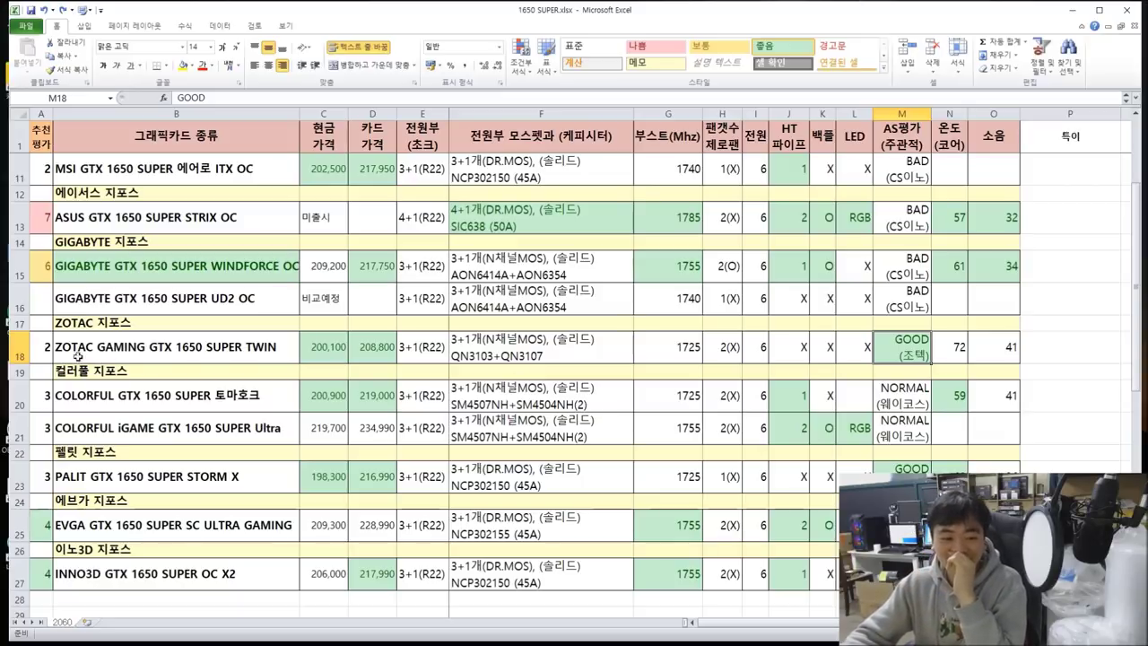
{"action": "left_click_drag", "start_coordinate": [49, 348], "coordinate": [1009, 350]}
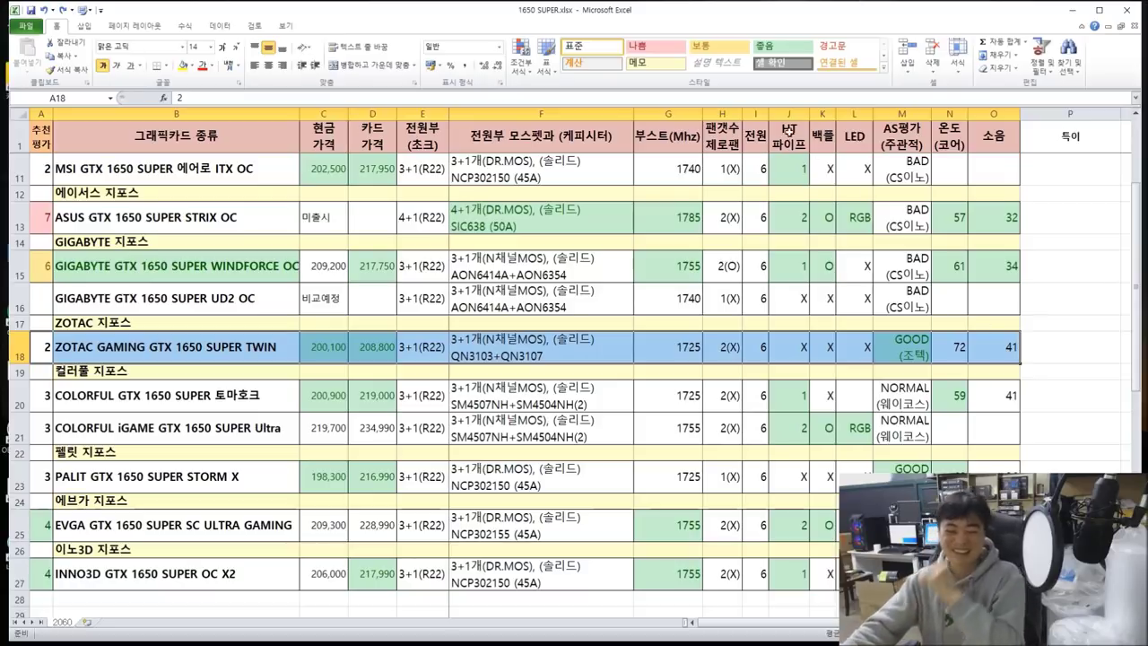
{"action": "scroll", "coordinate": [812, 261], "scroll_direction": "down", "scroll_amount": 4}
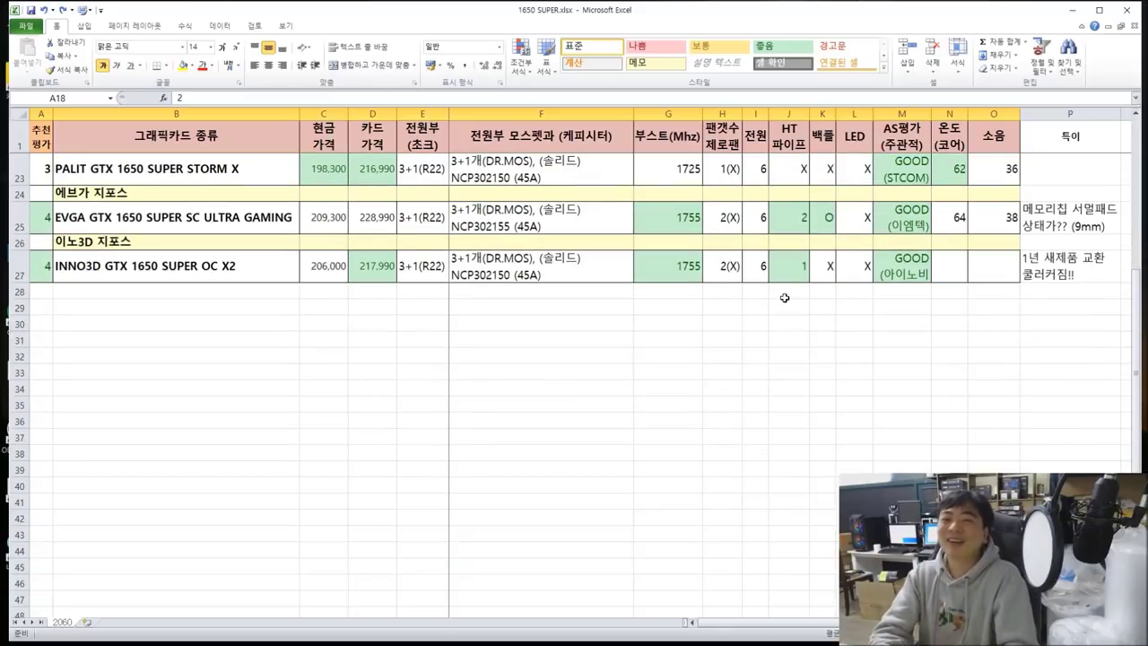